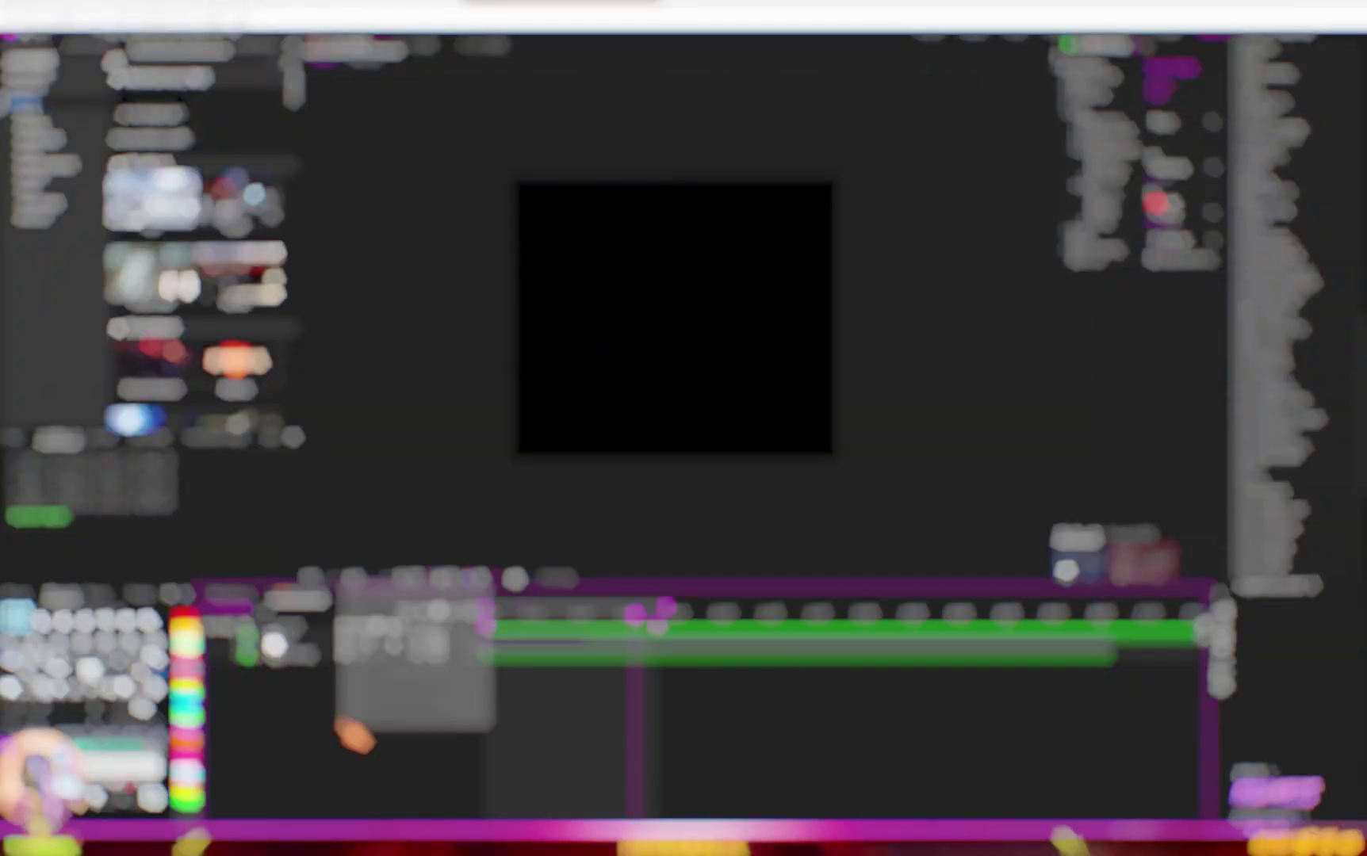
Add a new black solid layer at the top of Comp 1.
right_click(345, 587)
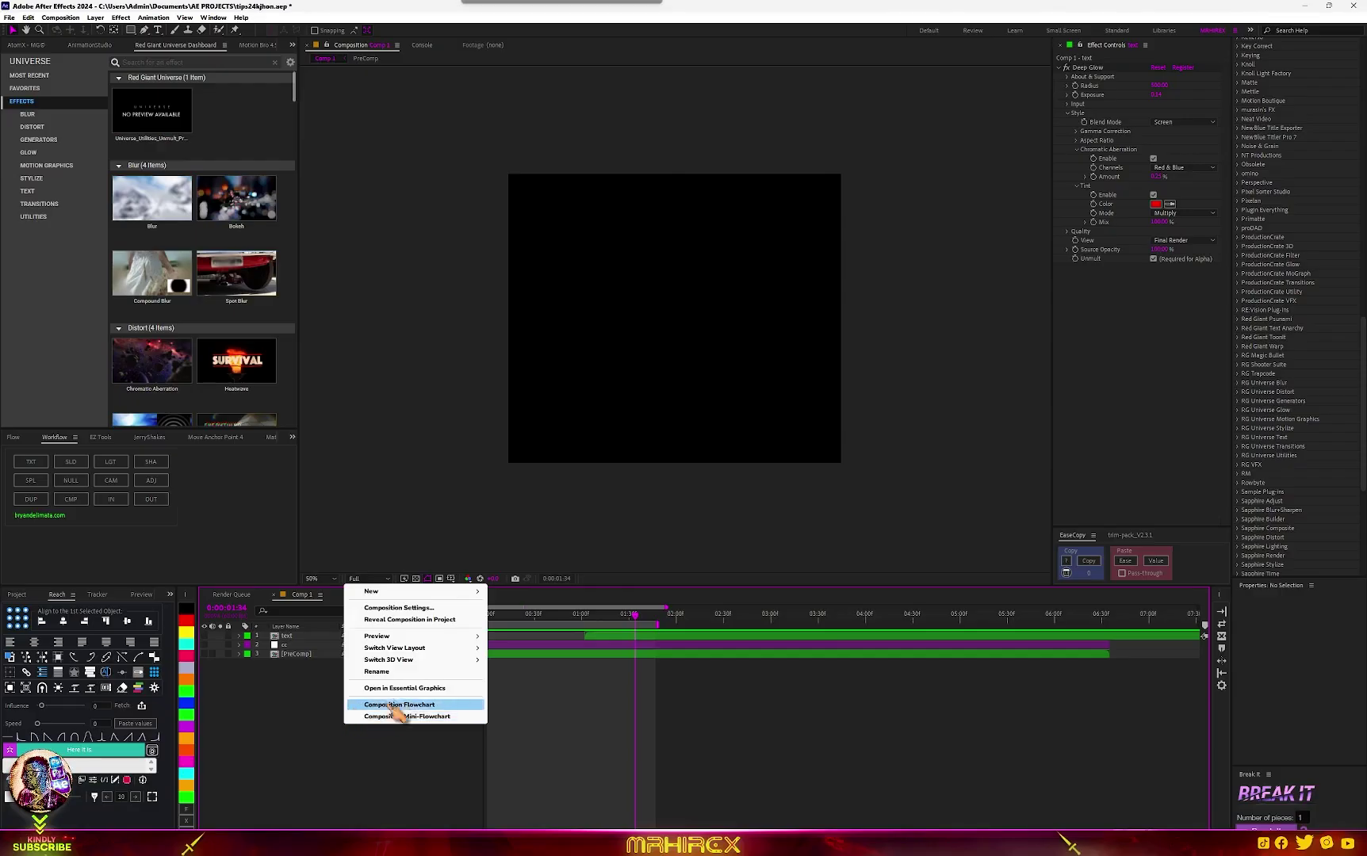
mouse_move(432, 593)
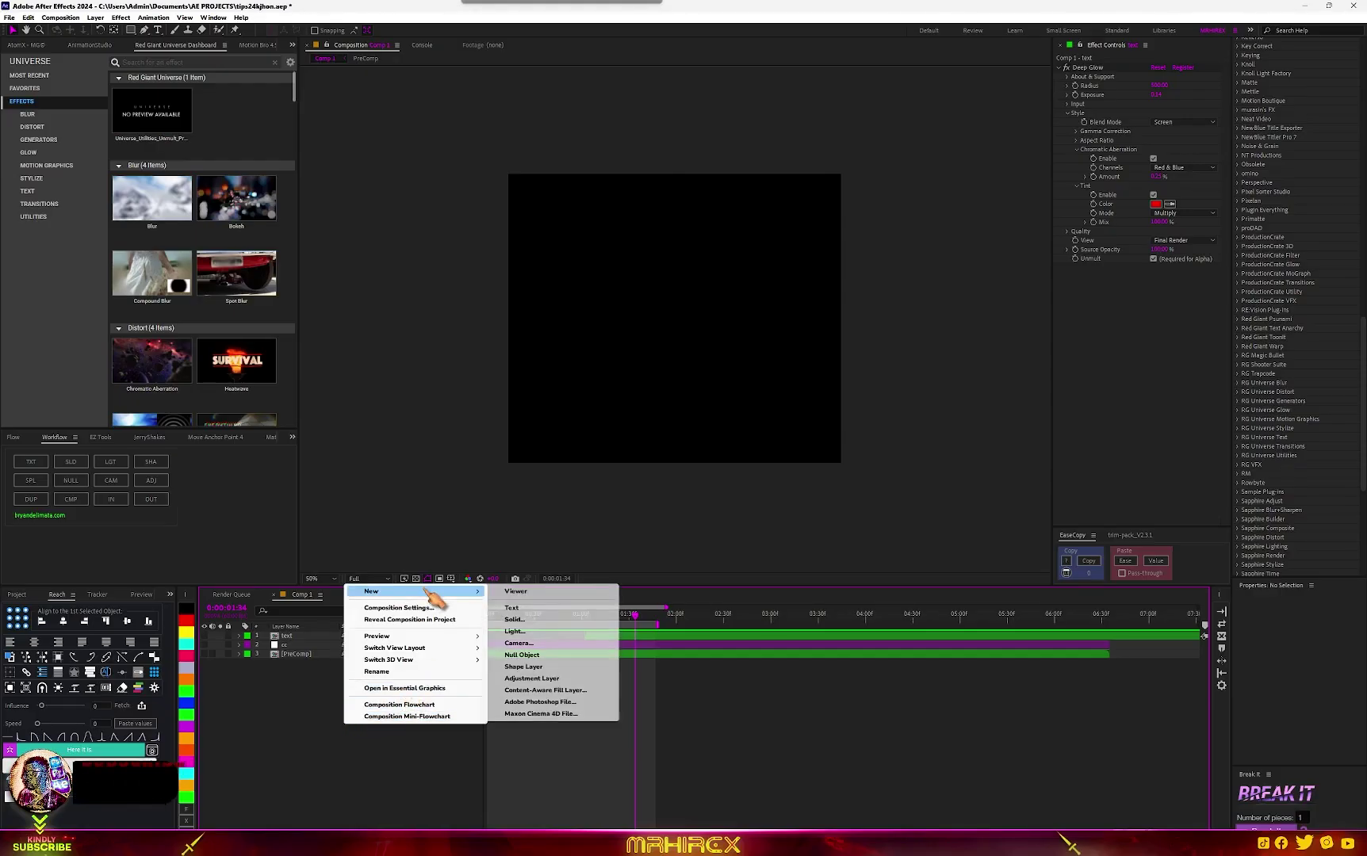
left_click(534, 621)
left_click(721, 522)
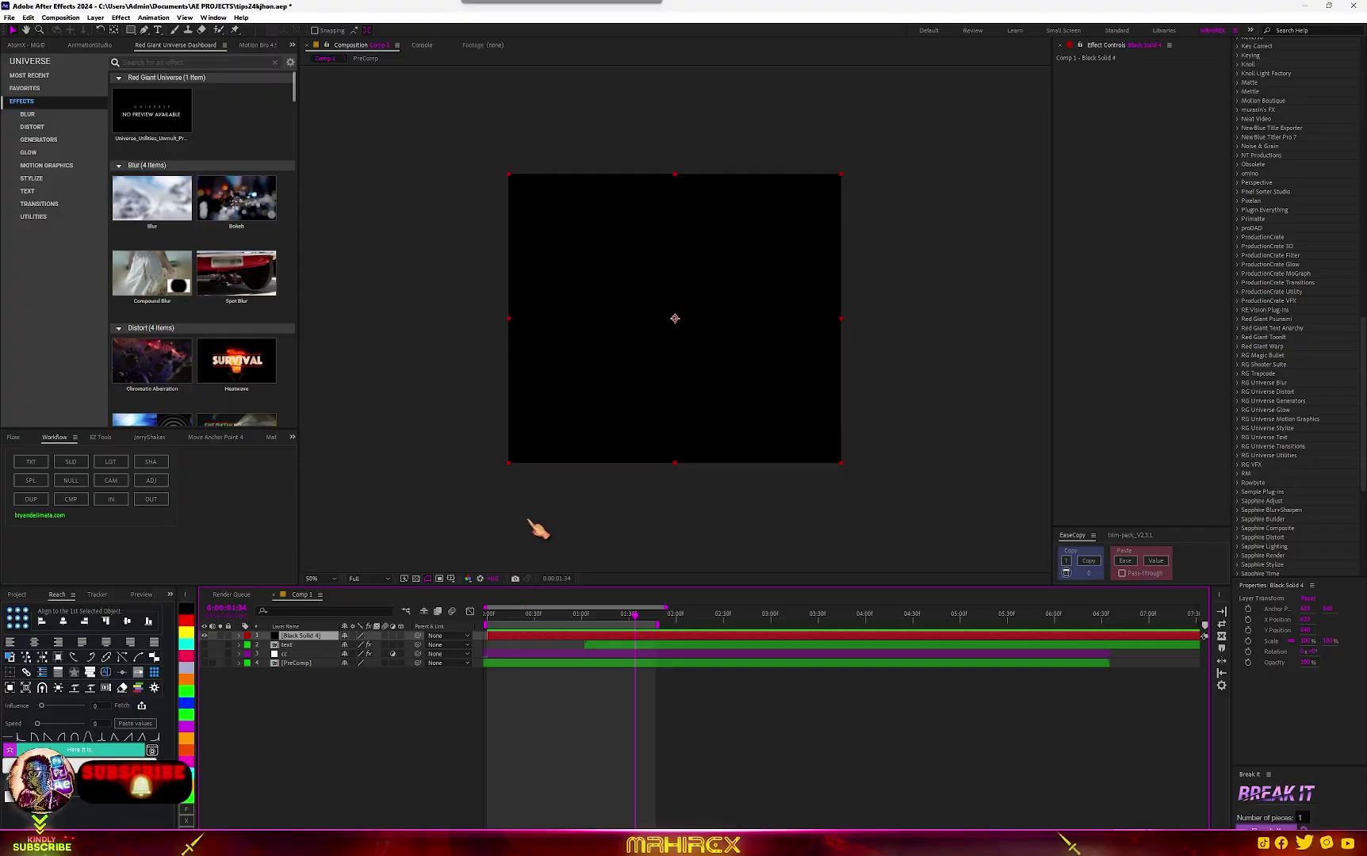
Return to the start of the composition and apply CC Particle World to the black solid.
key("ctrl+space")
left_click_drag(646, 631, 394, 646)
key("ctrl+space")
type("cc")
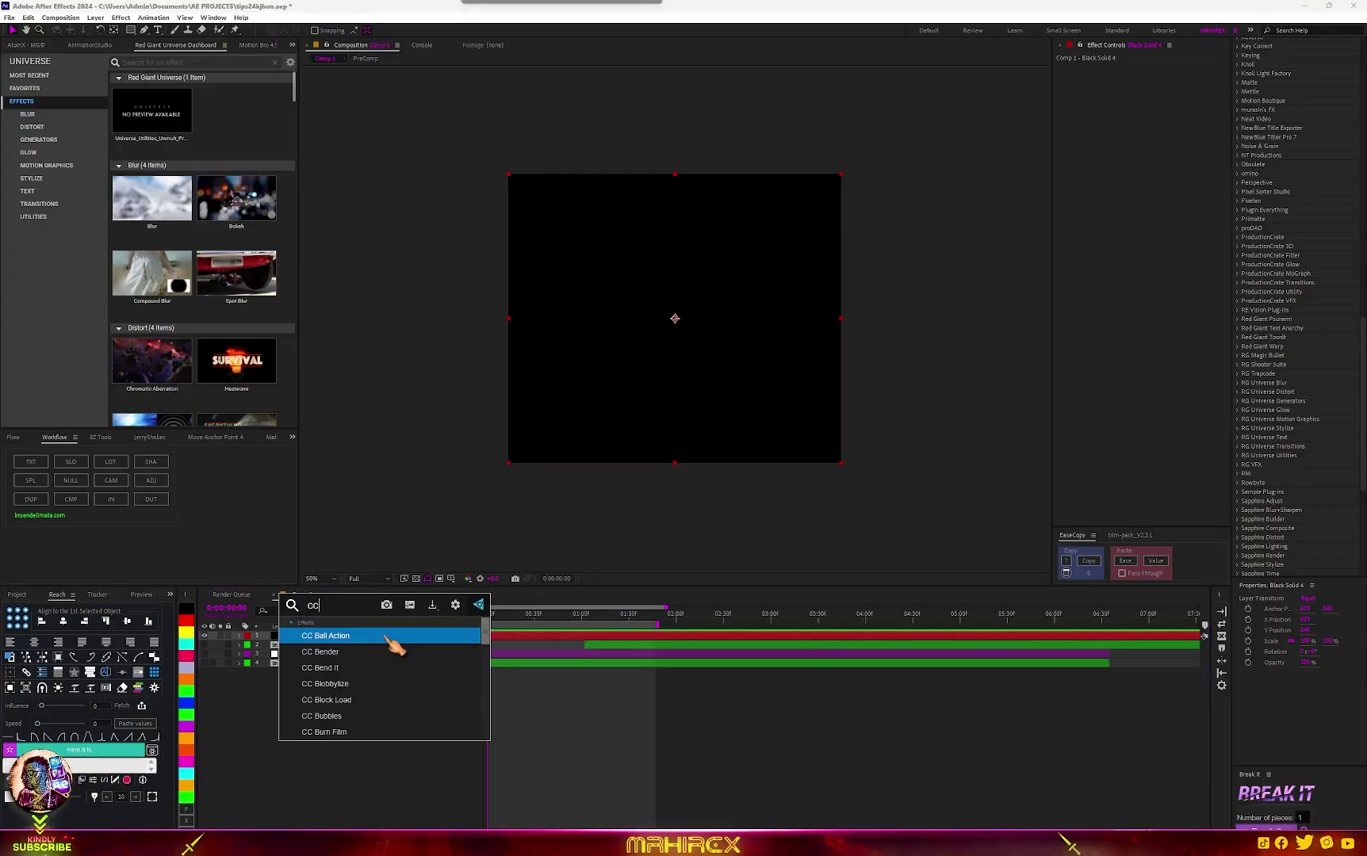
type(" par")
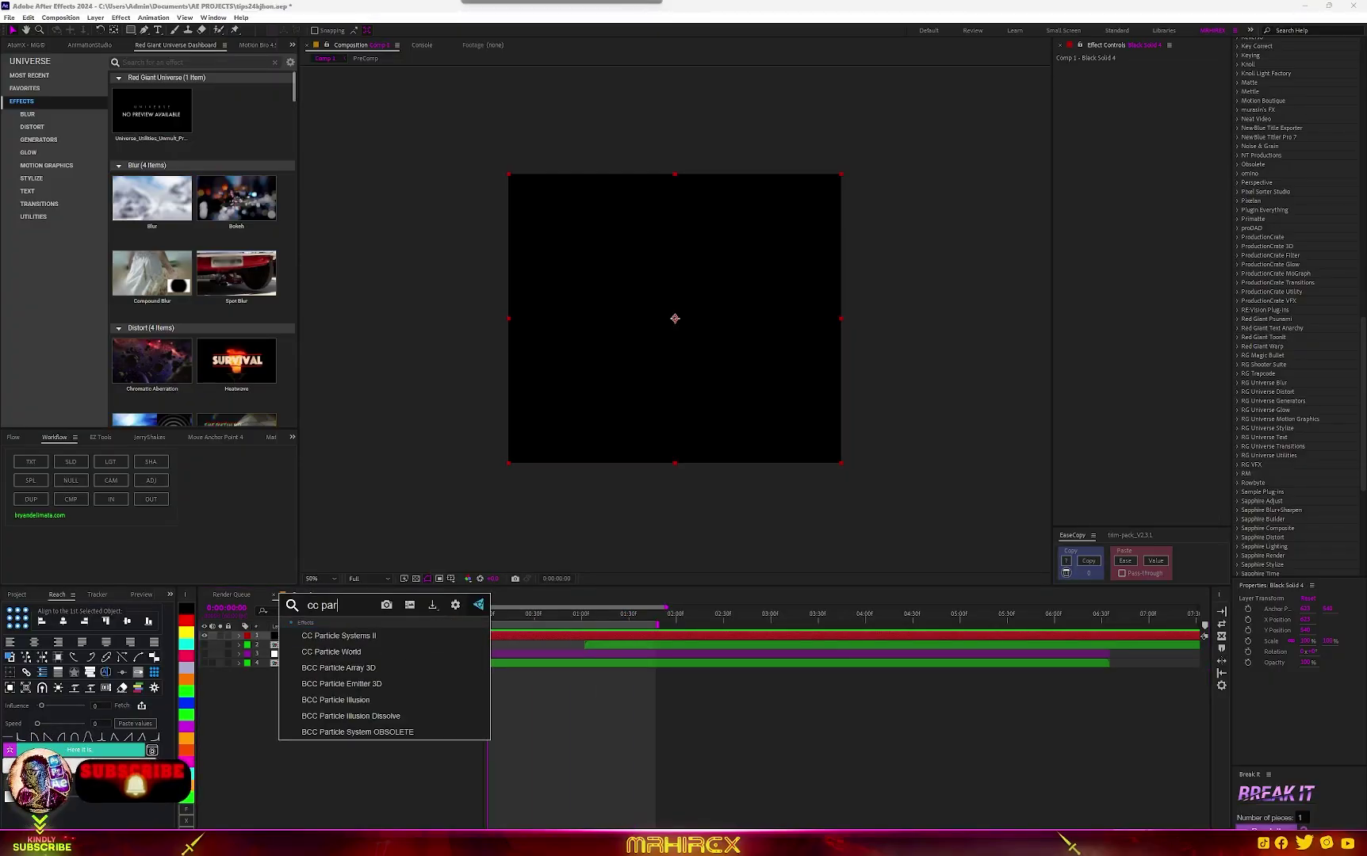
left_click(369, 652)
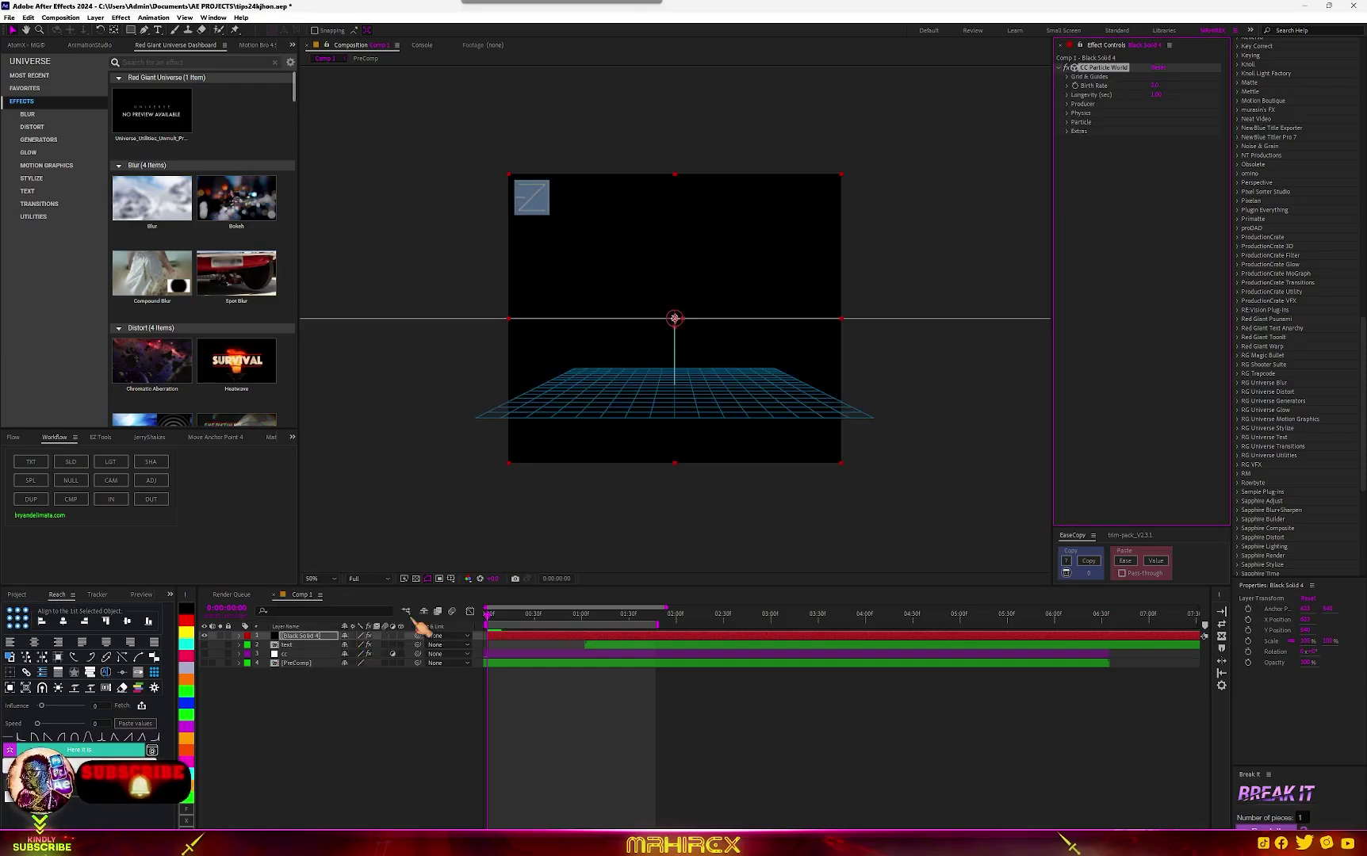
Turn off the Position, Radius, Motion Path, Grid, Horizon and Axis Box guides of CC Particle World.
left_click(1076, 77)
left_click(1155, 86)
left_click(1156, 95)
left_click(1156, 104)
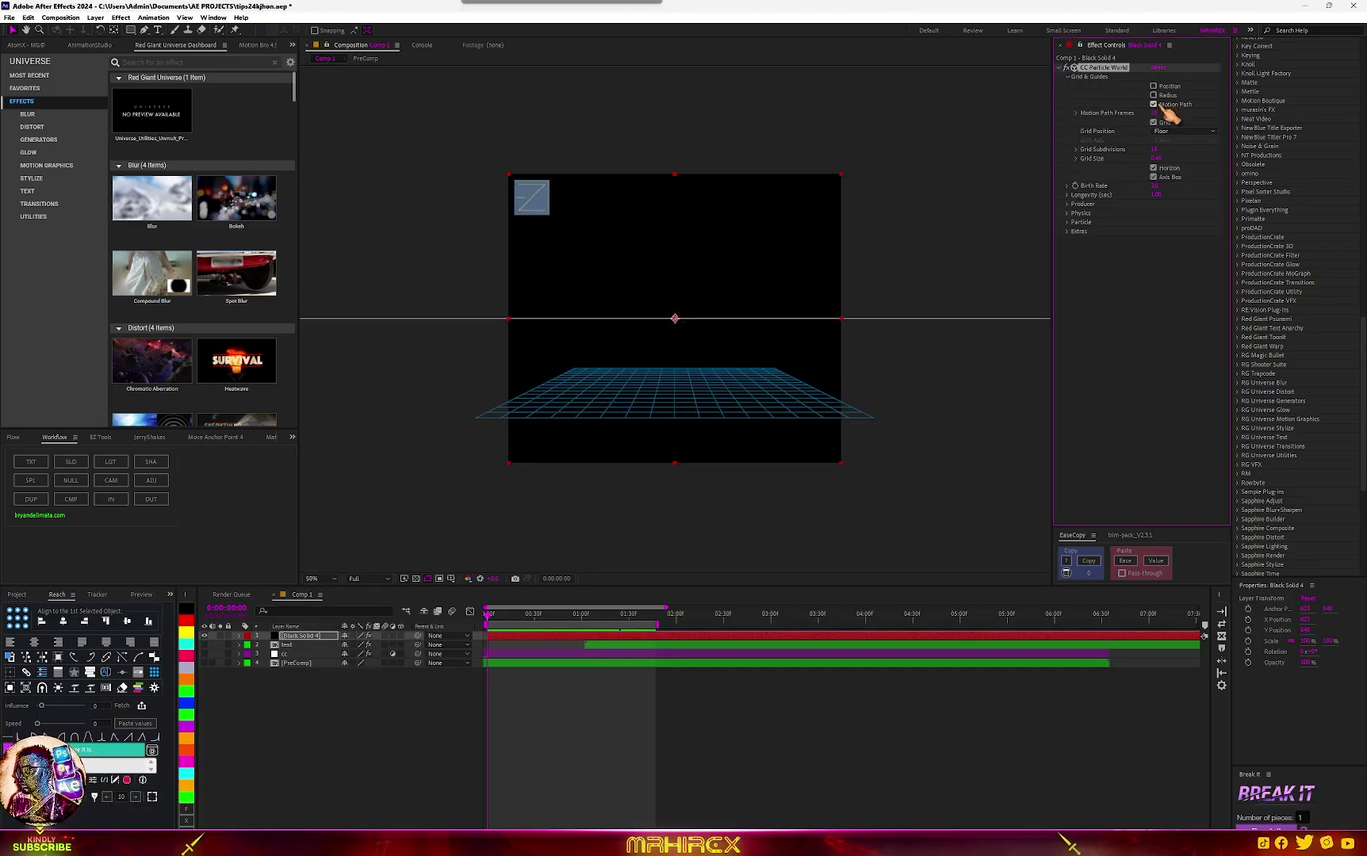
left_click(1156, 122)
left_click(1154, 168)
left_click(1154, 176)
left_click(487, 618)
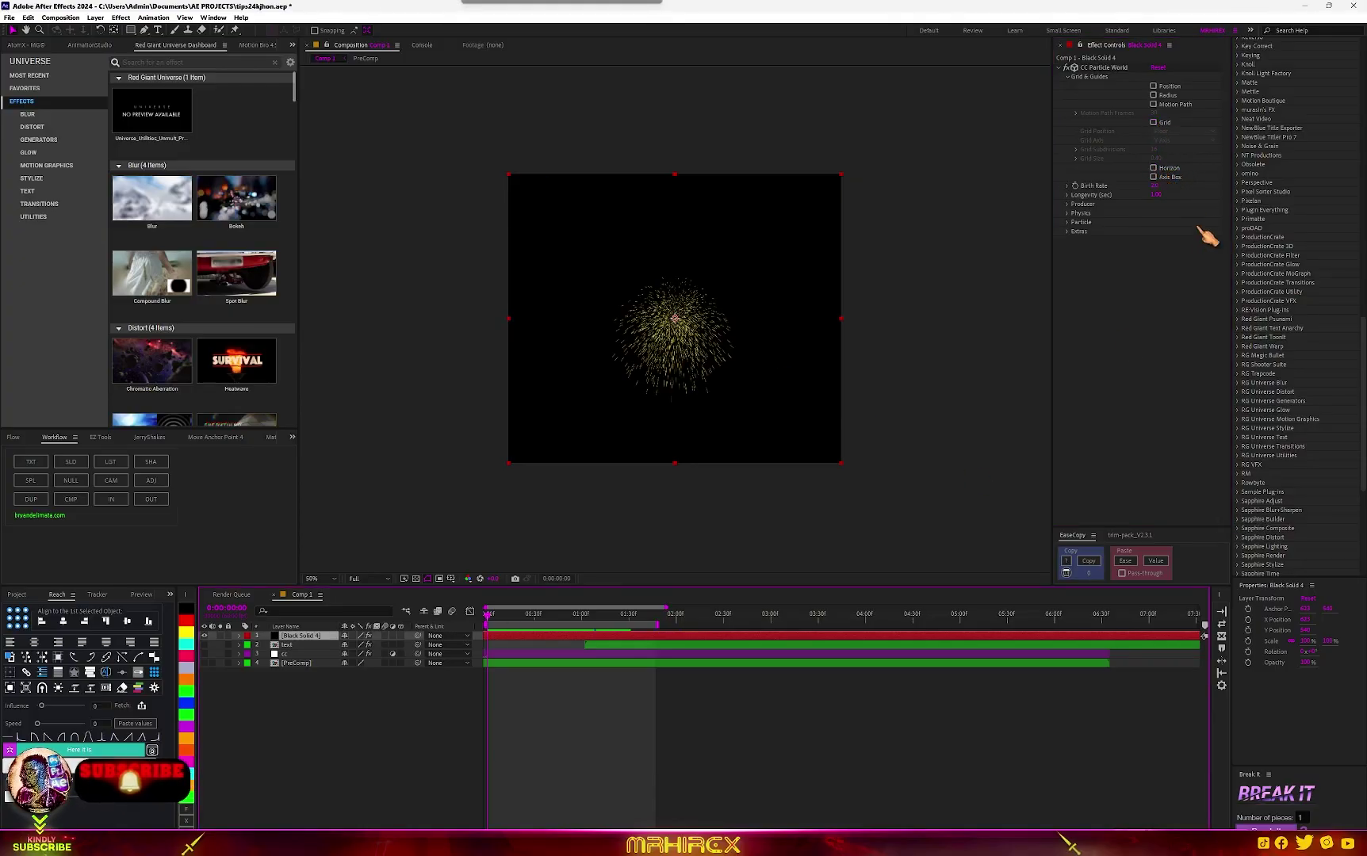
Enlarge the producer's radius on all three axes to spread the particles across the frame, and adjust their Gravity.
left_click(1080, 204)
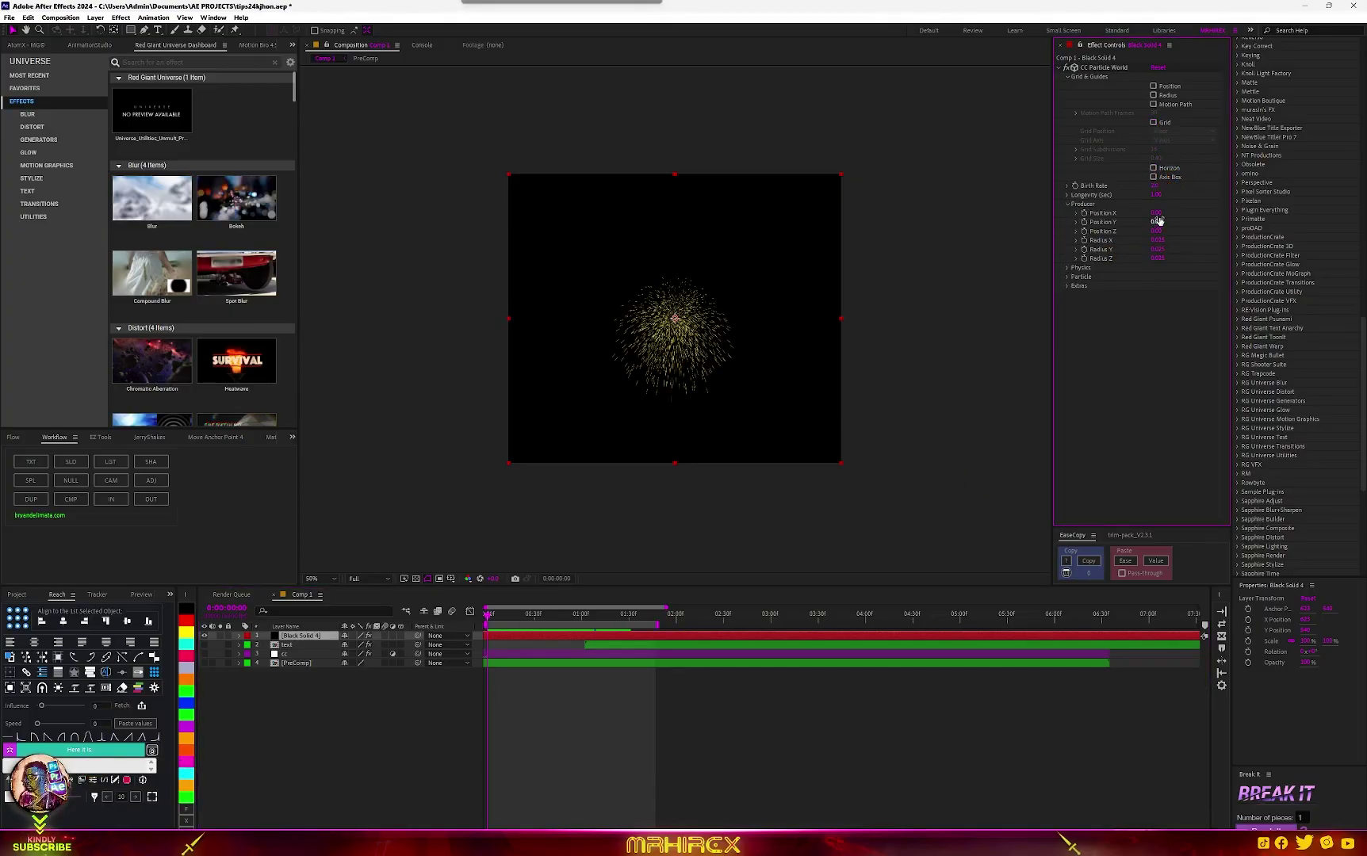
left_click_drag(1162, 244, 1180, 301)
left_click(1077, 268)
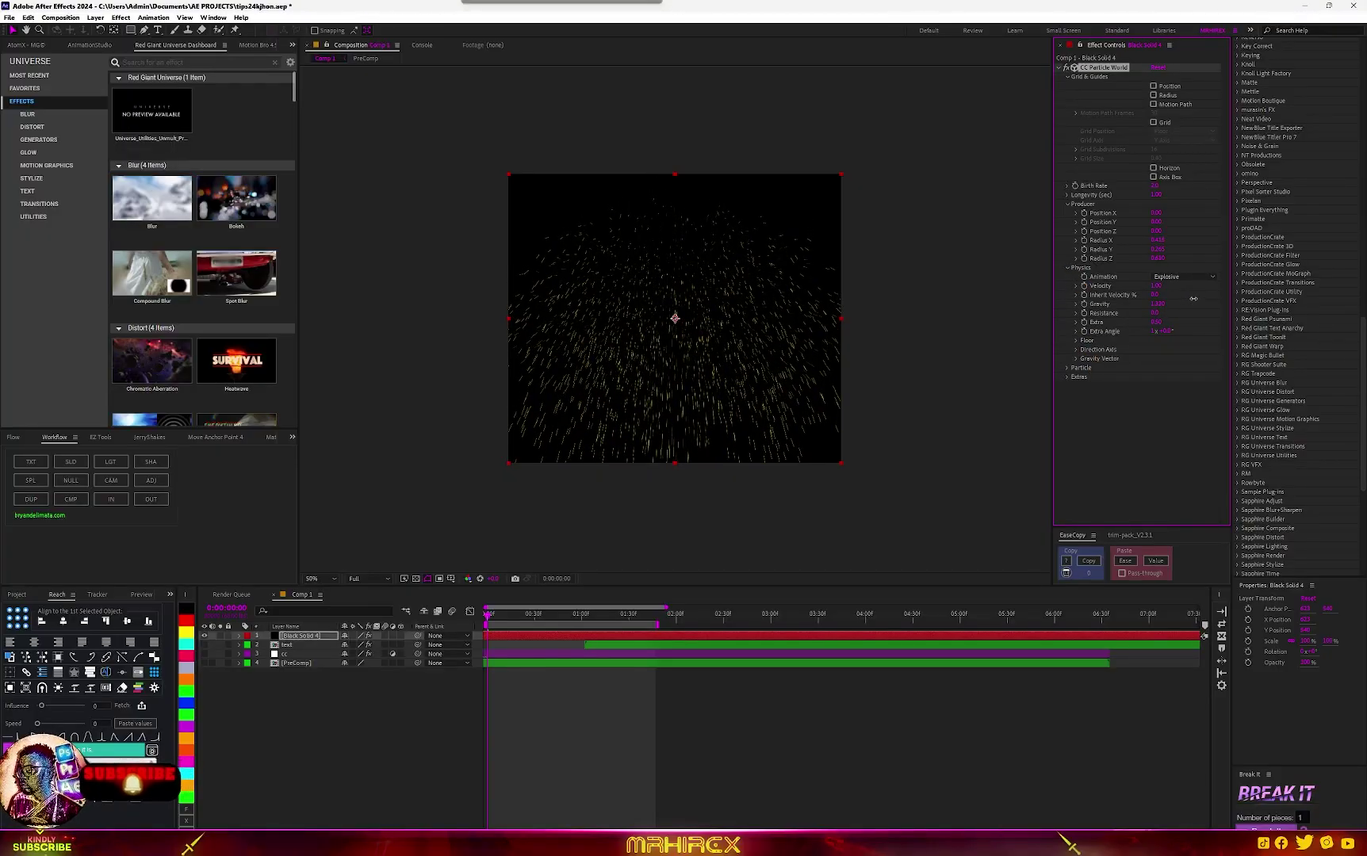
Set the particles' Max Opacity to 100%.
left_click(1080, 379)
left_click(1069, 369)
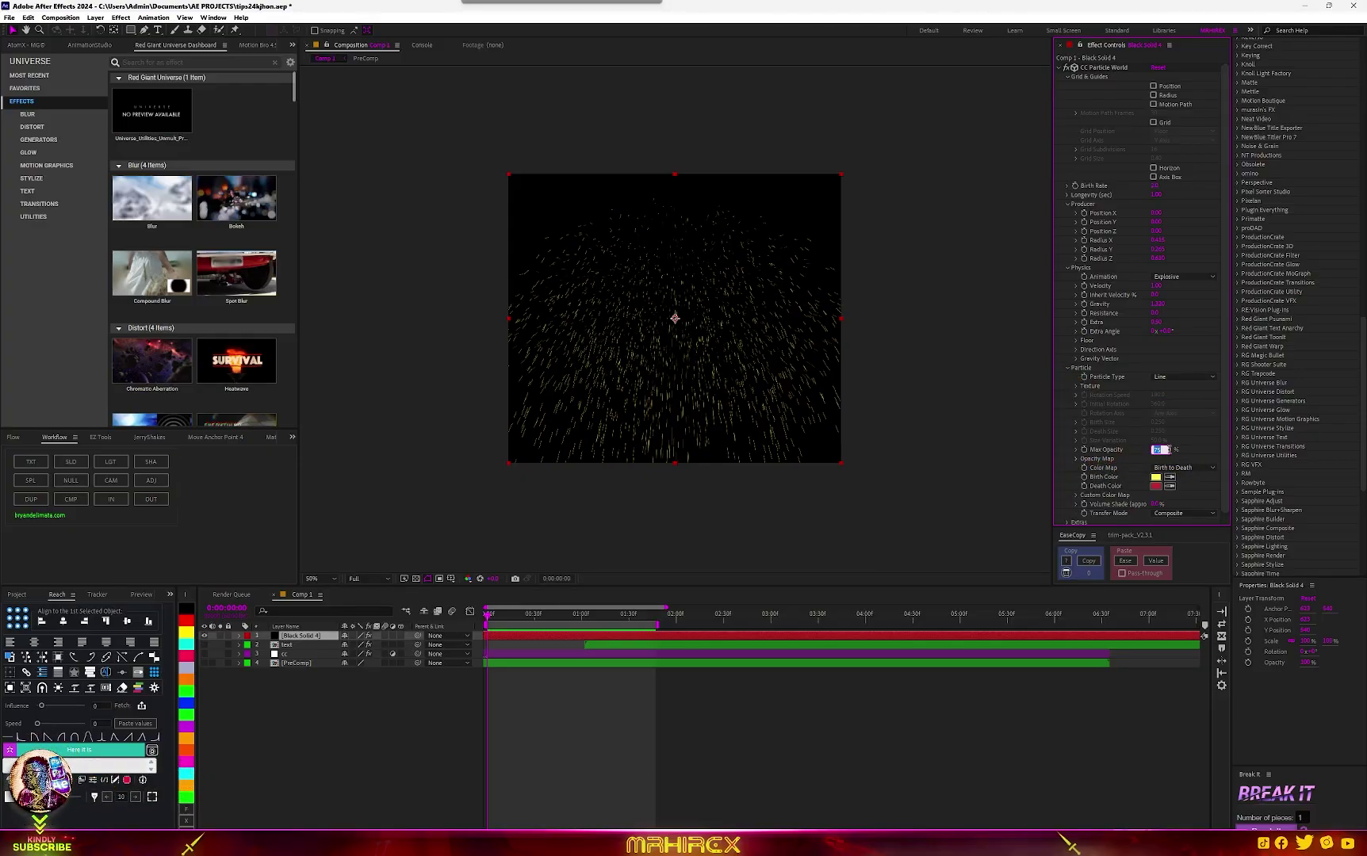
type("0")
key("Return")
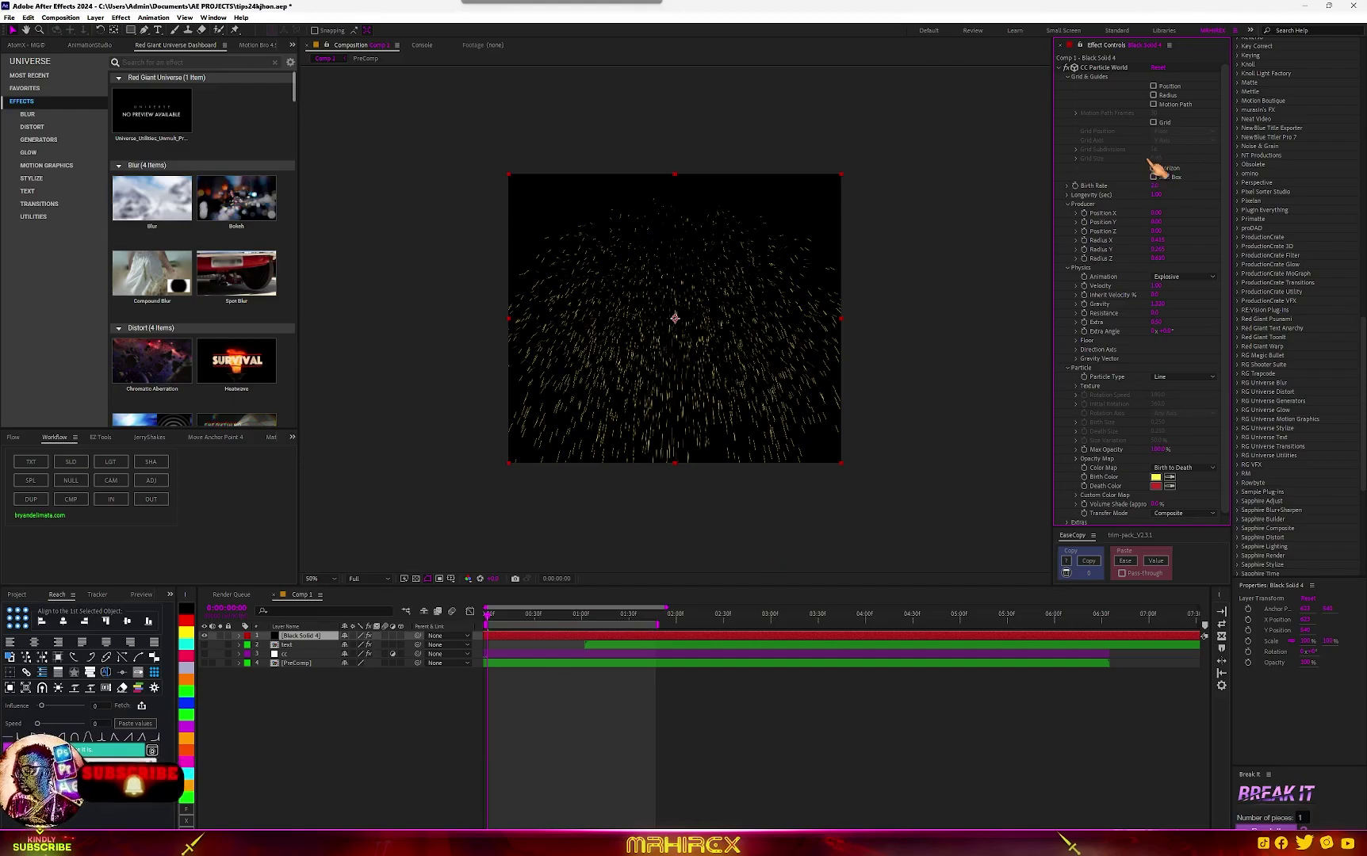
Keyframe the producer's Position Y from the composition start to about one second, moving the particles down through the frame, and preview it.
left_click(1126, 238)
left_click_drag(1153, 222, 1093, 223)
key("space")
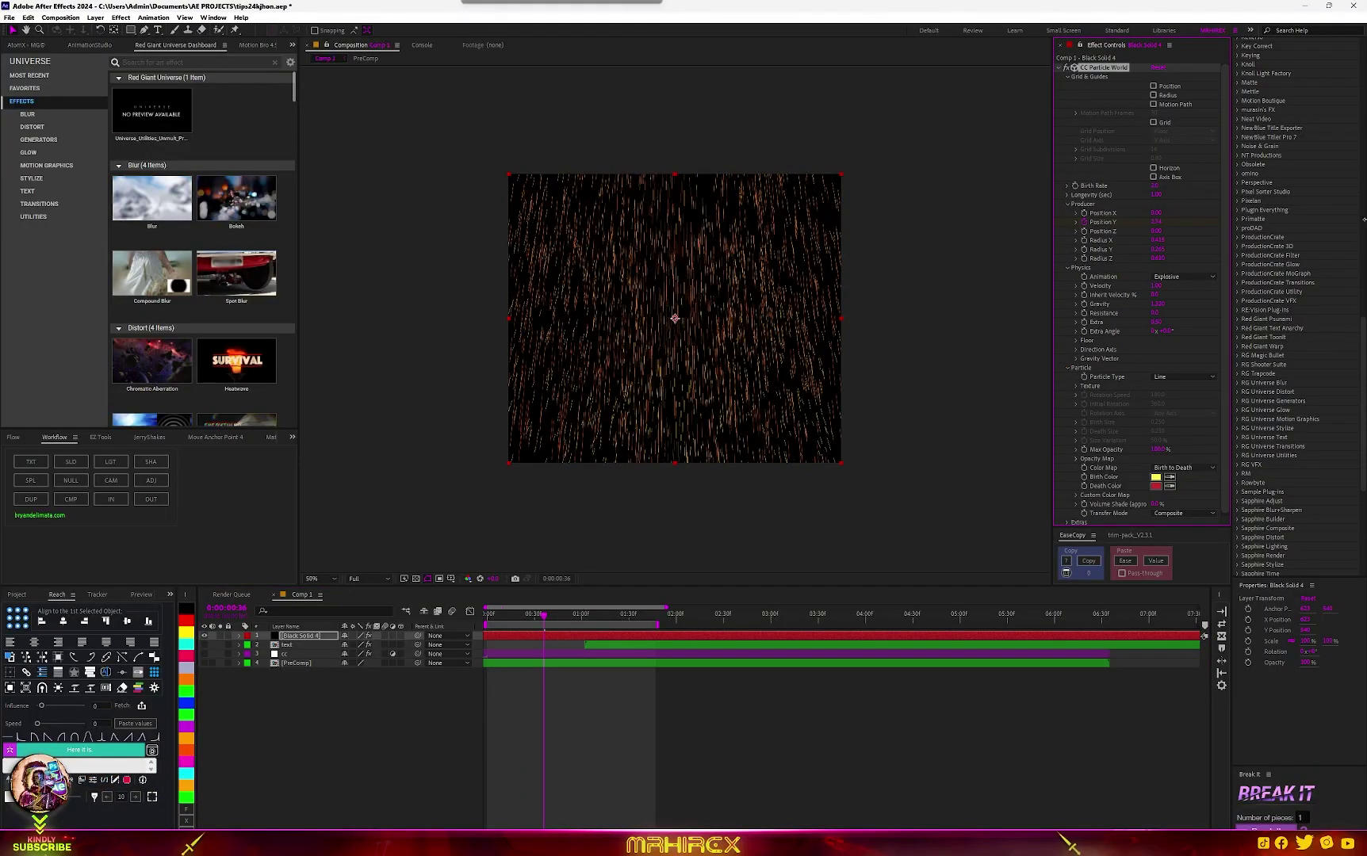
key("u")
left_click_drag(586, 624, 596, 622)
key("space")
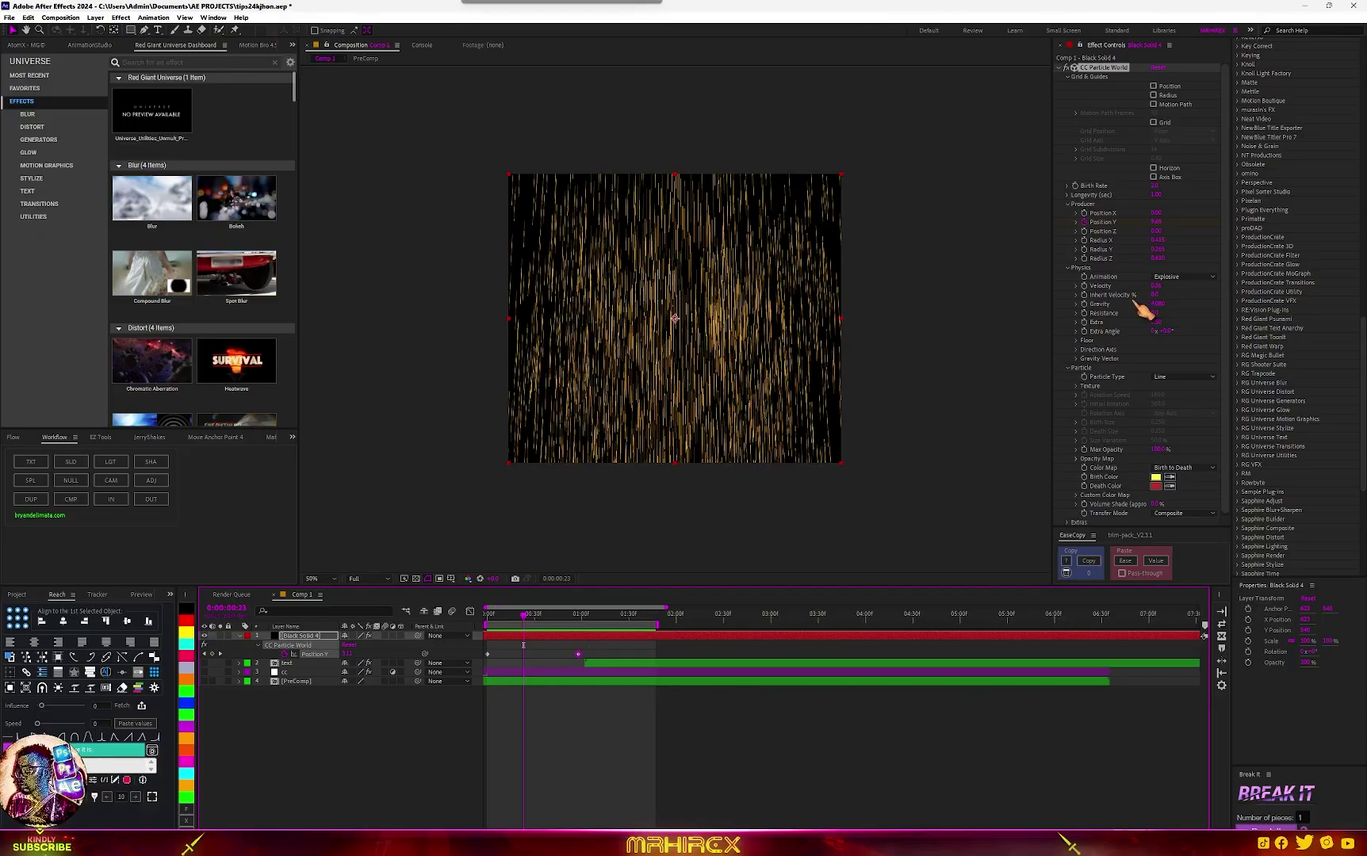
Adjust the particles' Velocity and Gravity and raise the Birth Rate for denser streaks.
left_click_drag(1155, 289, 1153, 307)
left_click_drag(523, 634, 536, 641)
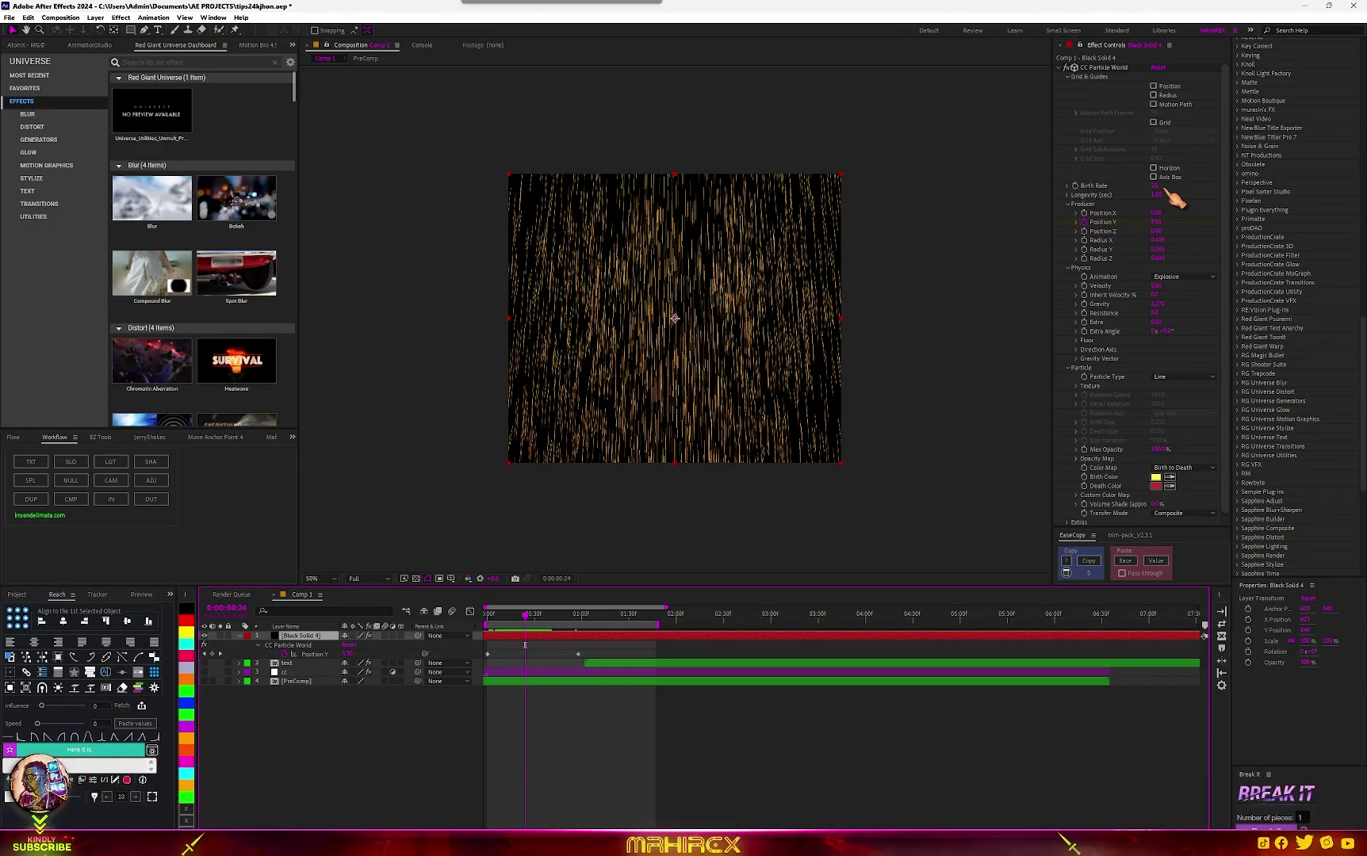
left_click_drag(1158, 189, 1162, 189)
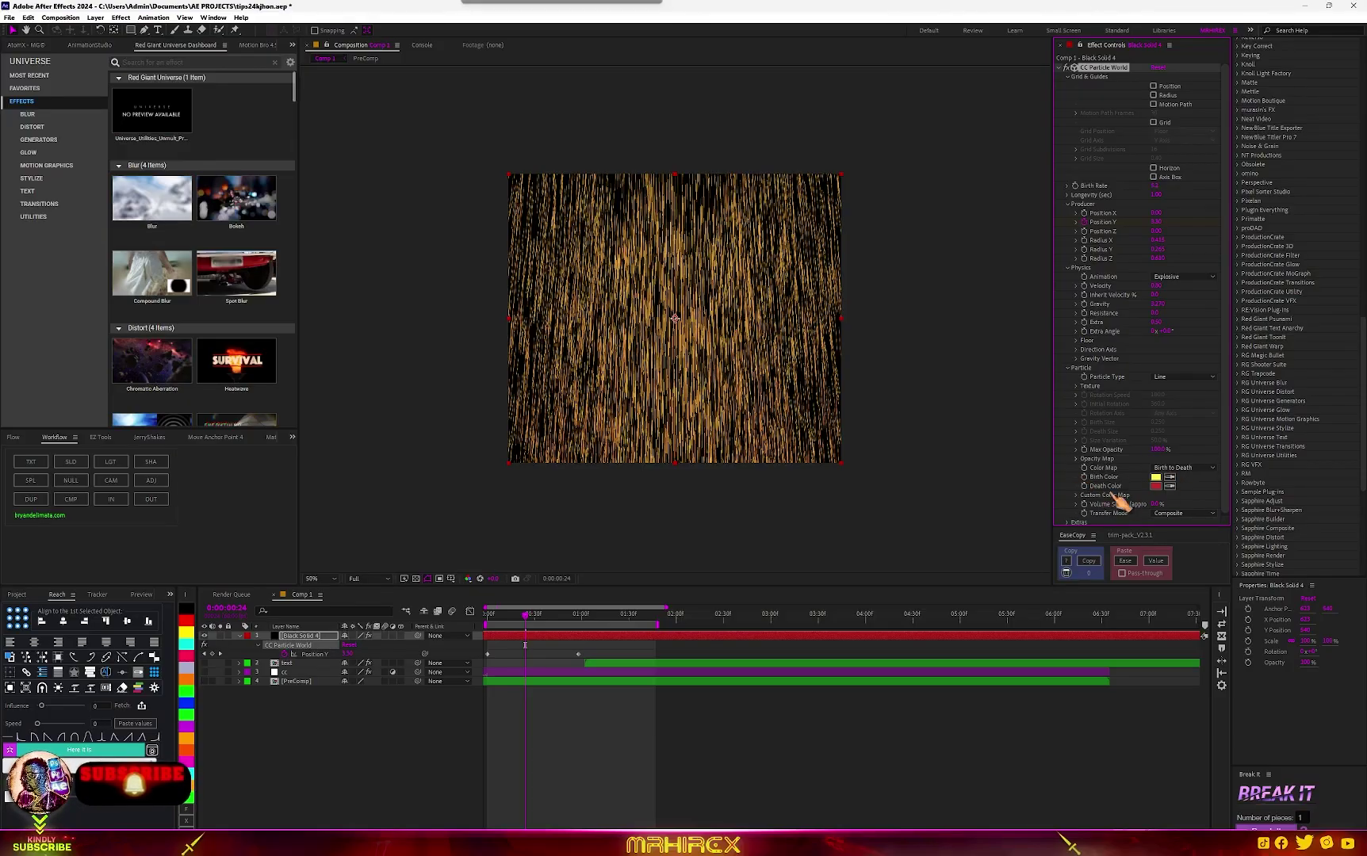
Change the particles' Birth Color to pure blue.
left_click(1156, 478)
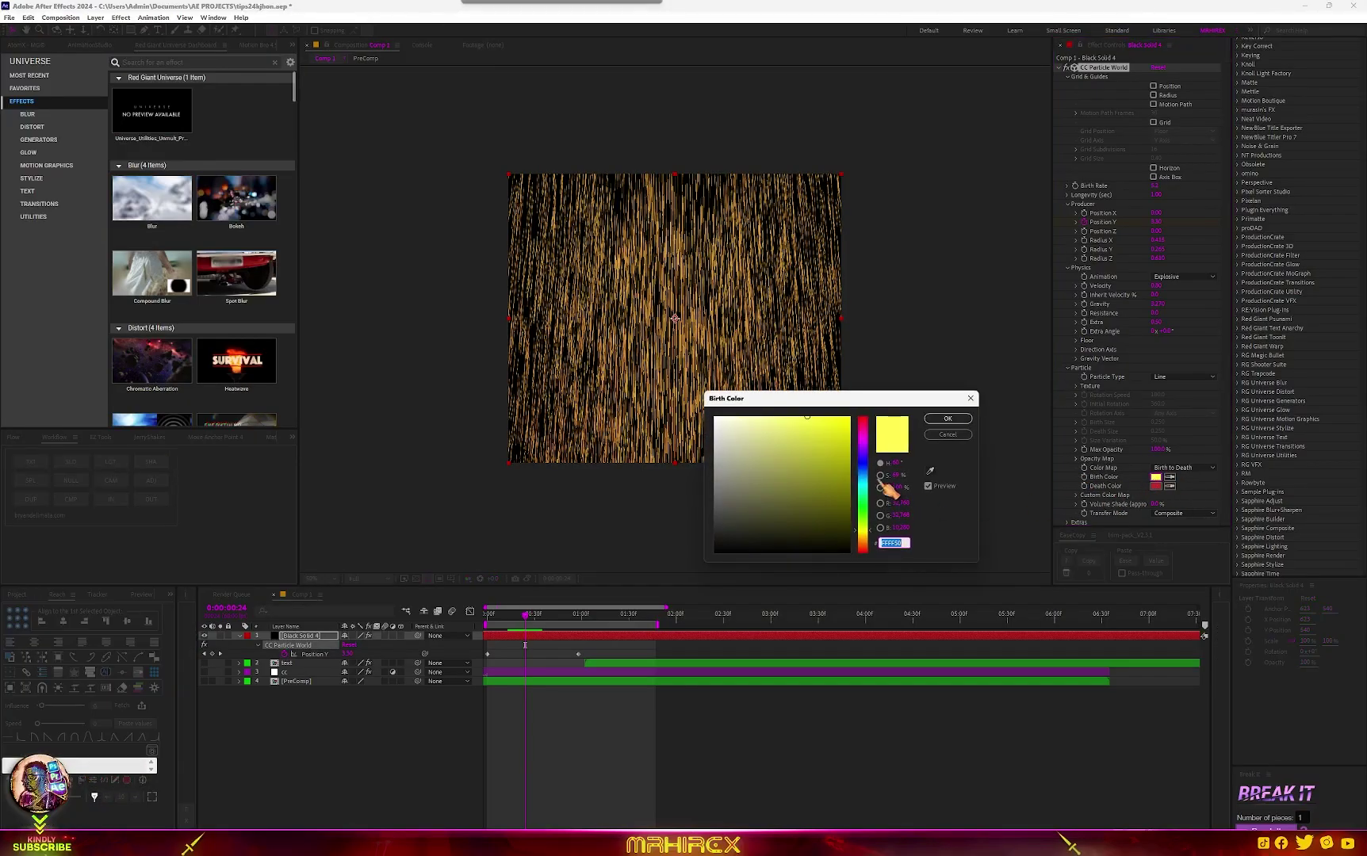
left_click_drag(861, 506, 874, 471)
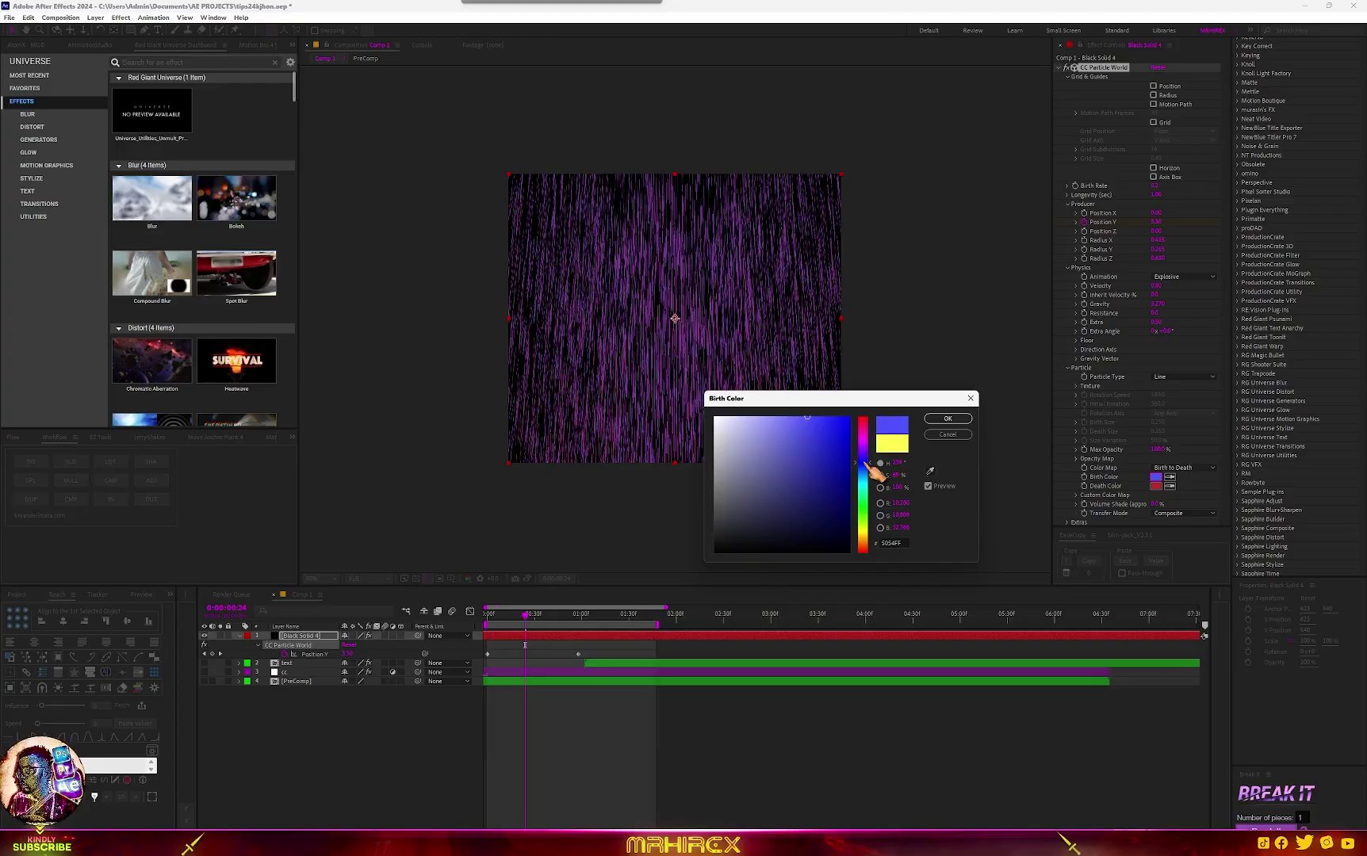
left_click(848, 434)
left_click(948, 419)
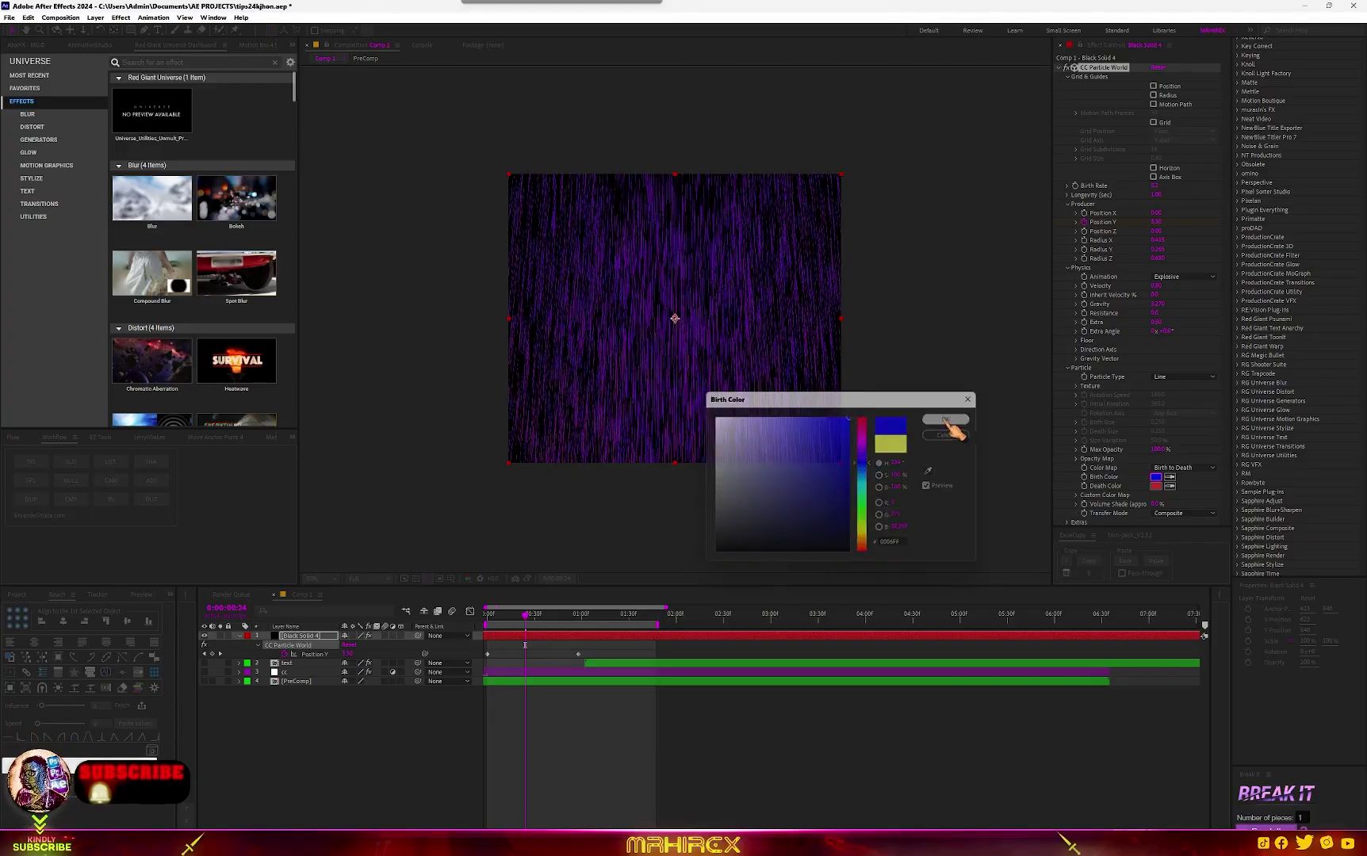
Change the particles' Death Color to saturated blue.
left_click(1157, 486)
left_click(863, 463)
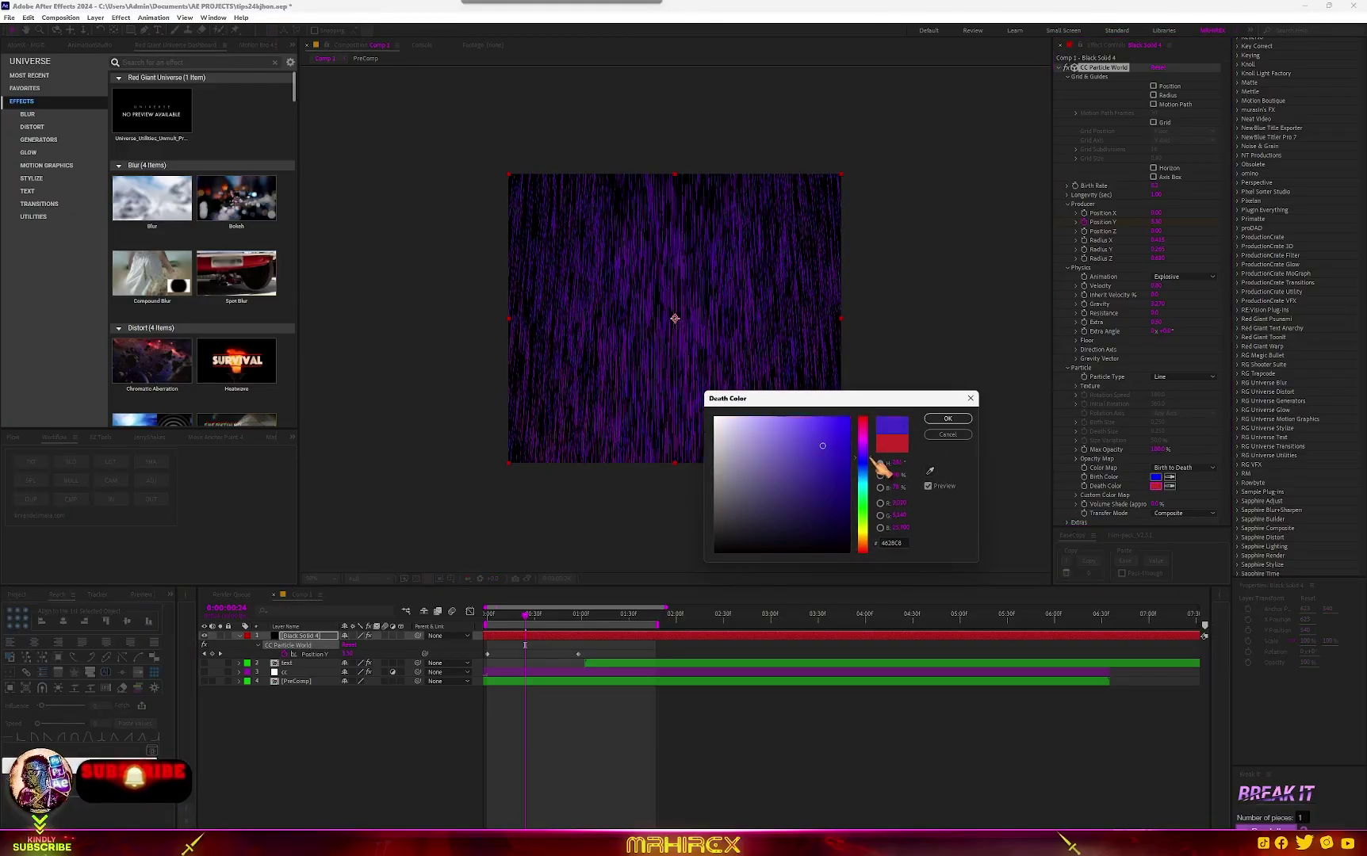
left_click(848, 428)
left_click(947, 419)
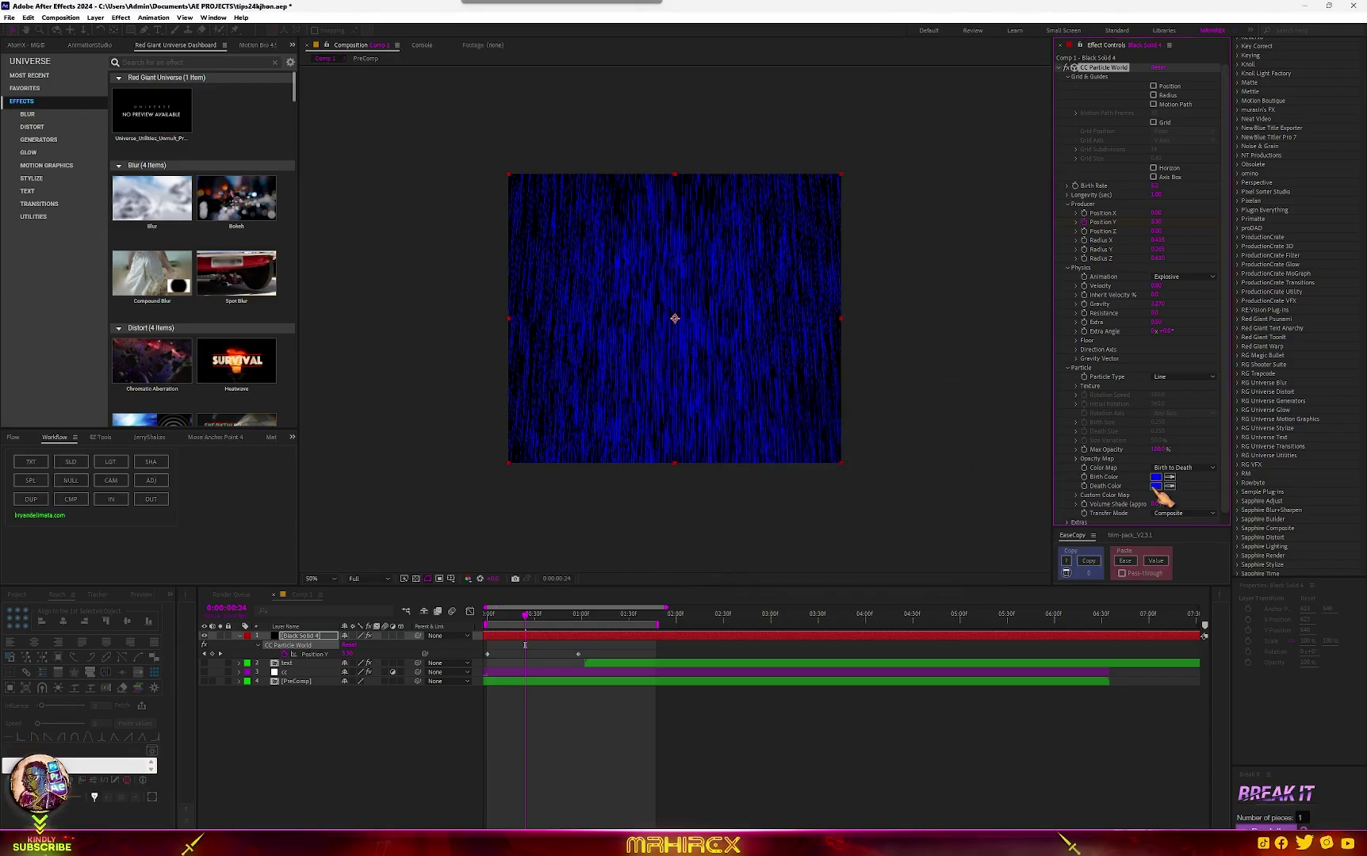
Change the particles' Birth Color to a light sky blue.
left_click(1156, 477)
left_click_drag(862, 464, 868, 478)
left_click(844, 414)
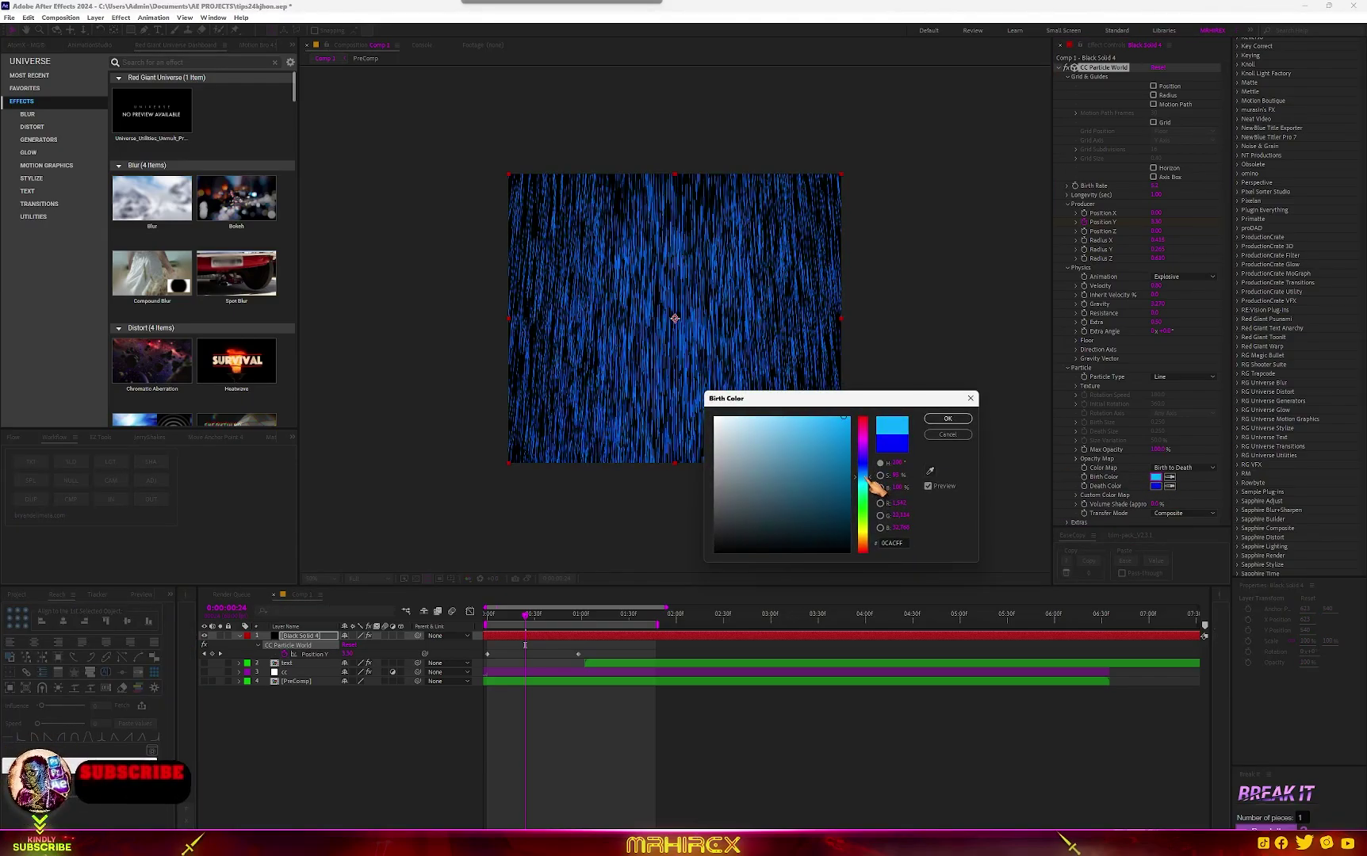
left_click(947, 419)
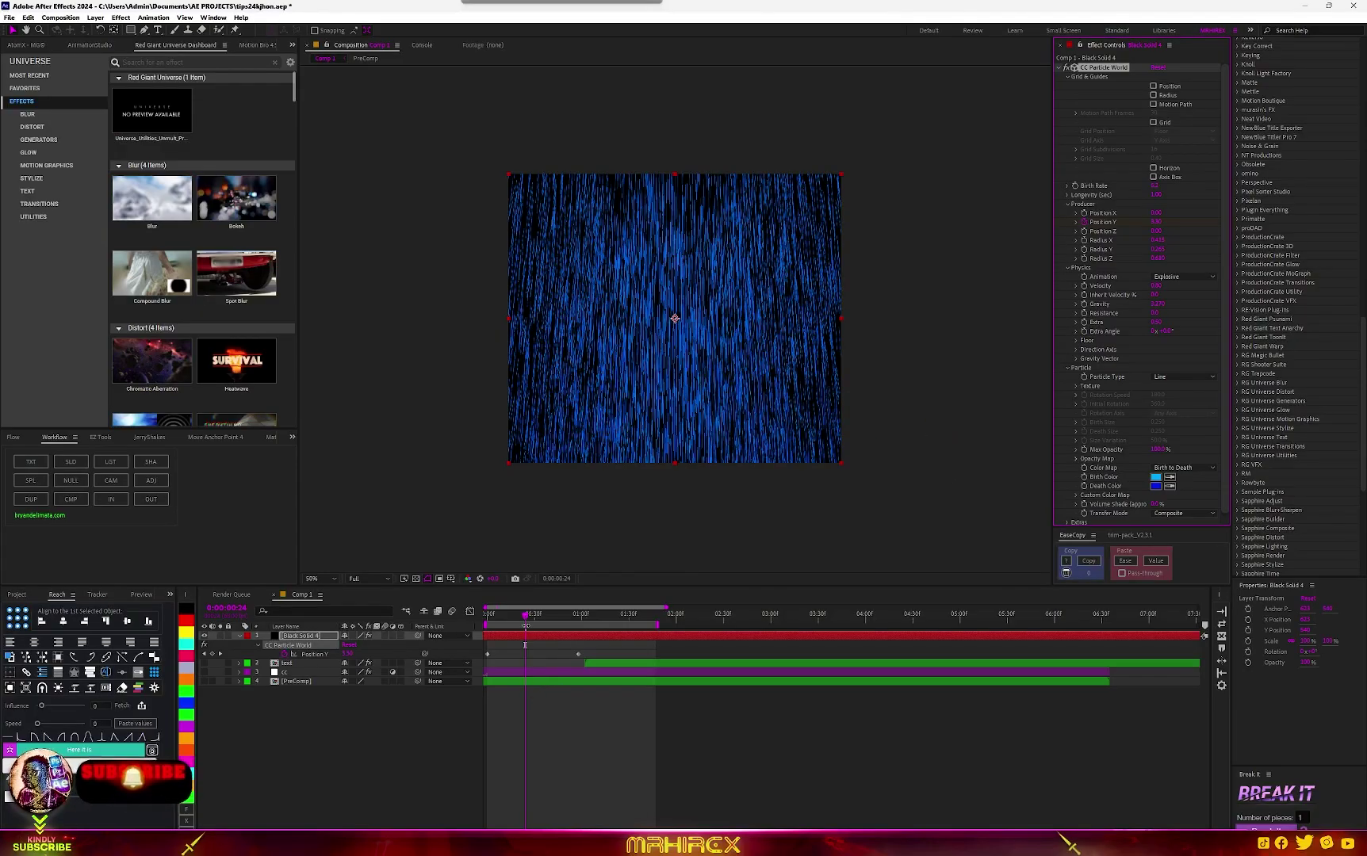
Move the second Position Y keyframe to about 1:20 and preview the slower particle fall.
left_click_drag(536, 621, 342, 664)
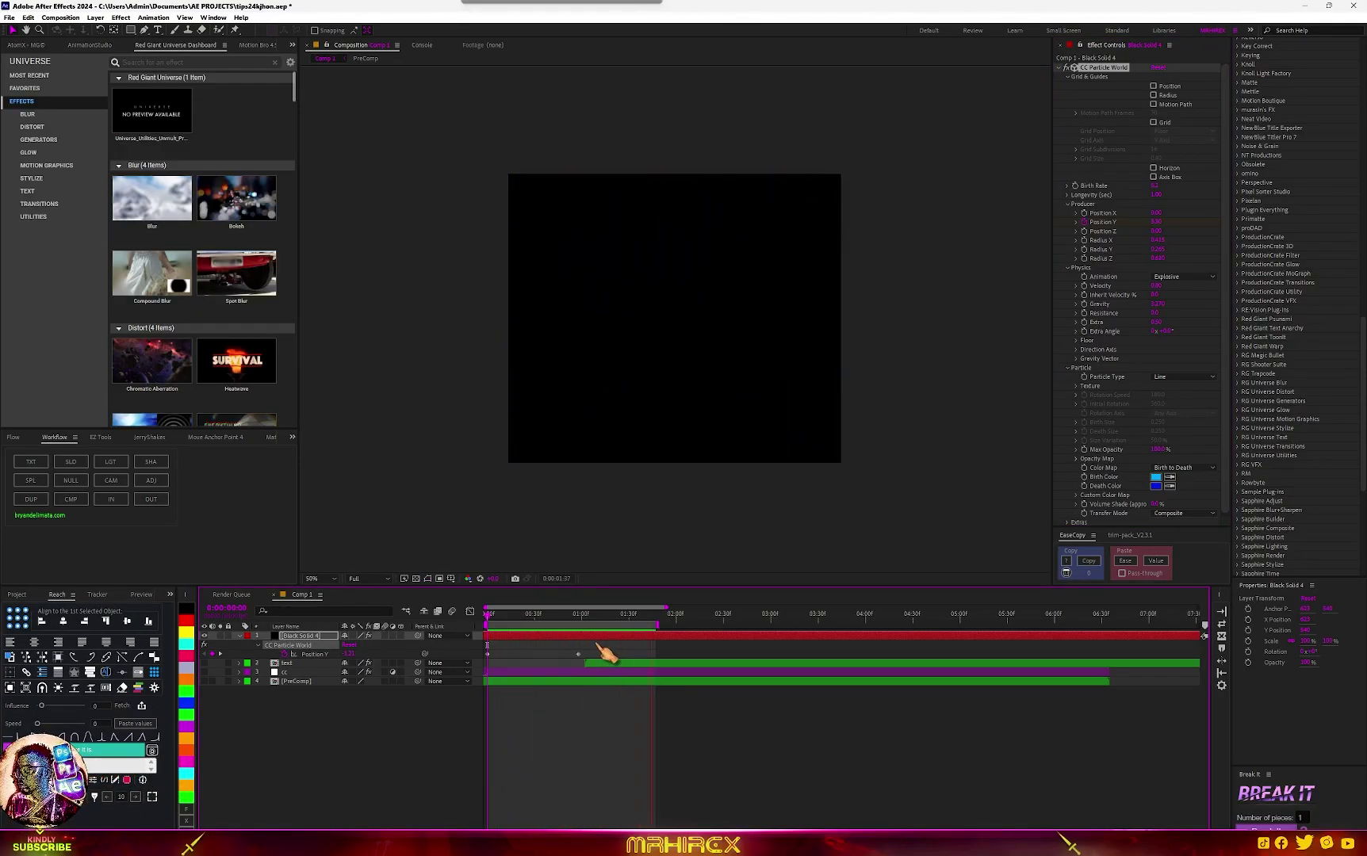
left_click_drag(580, 655, 615, 656)
key("space")
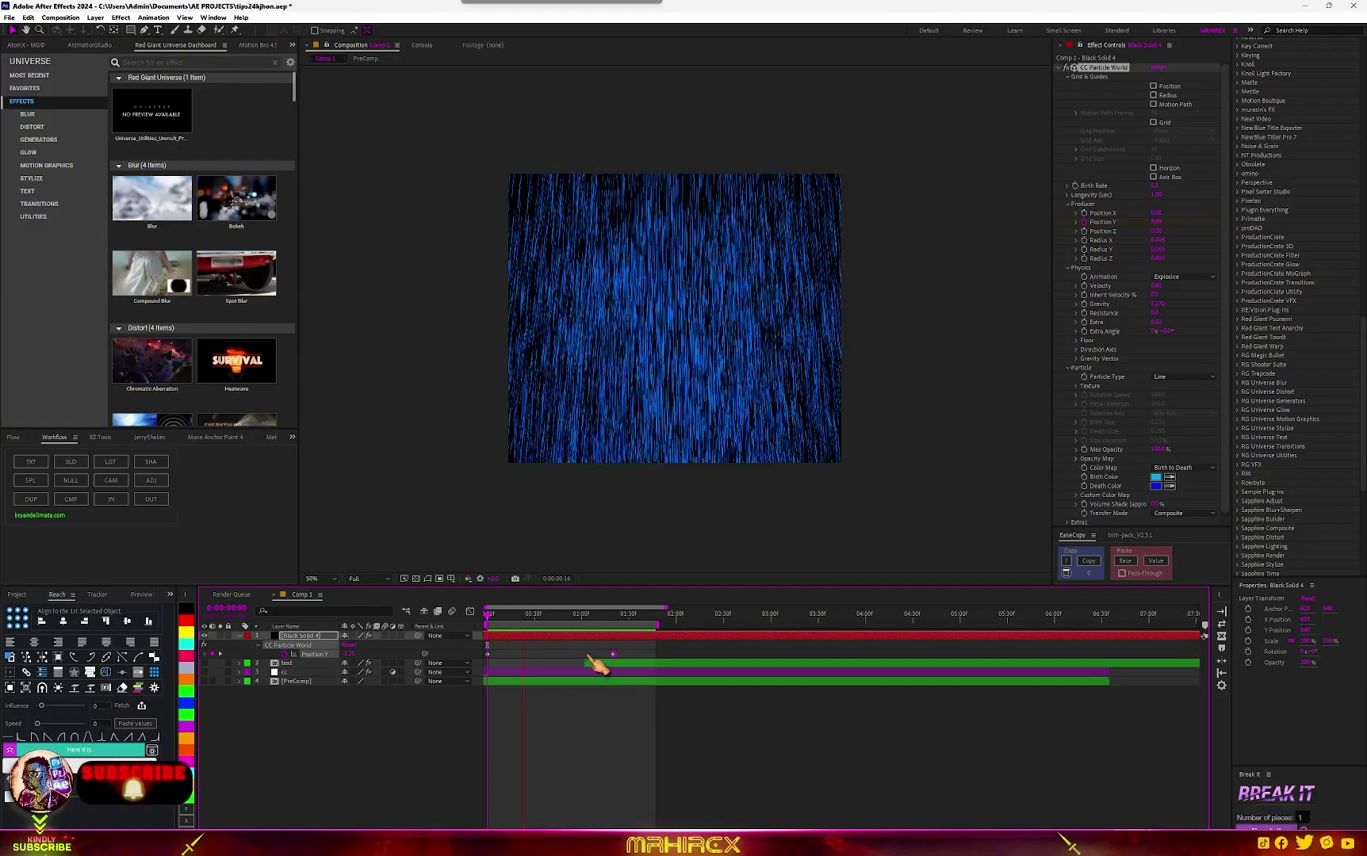
Examine the falling blue particle streaks up close at different times in the animation.
left_click_drag(512, 616, 531, 617)
key("slash")
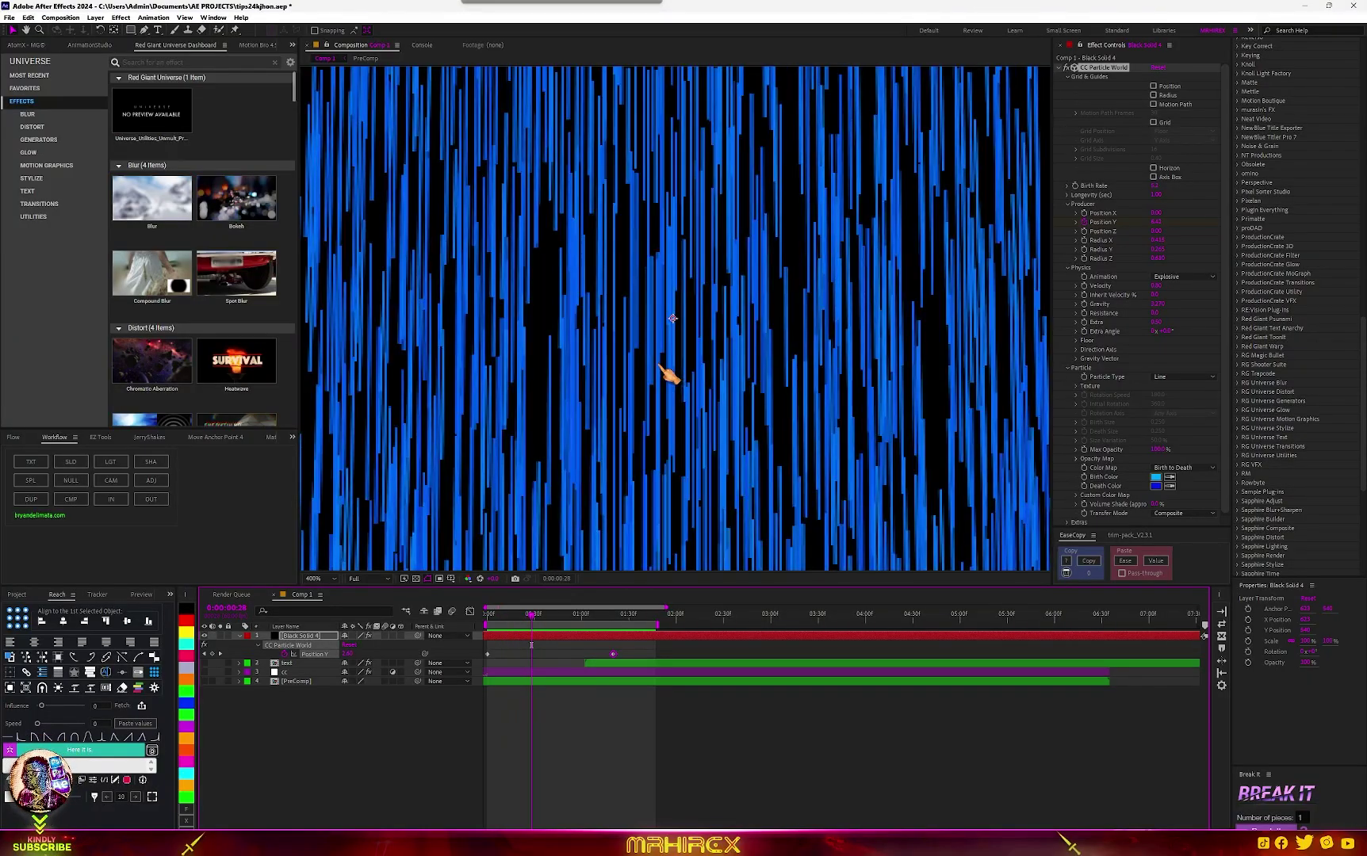
key("comma")
key("comma")
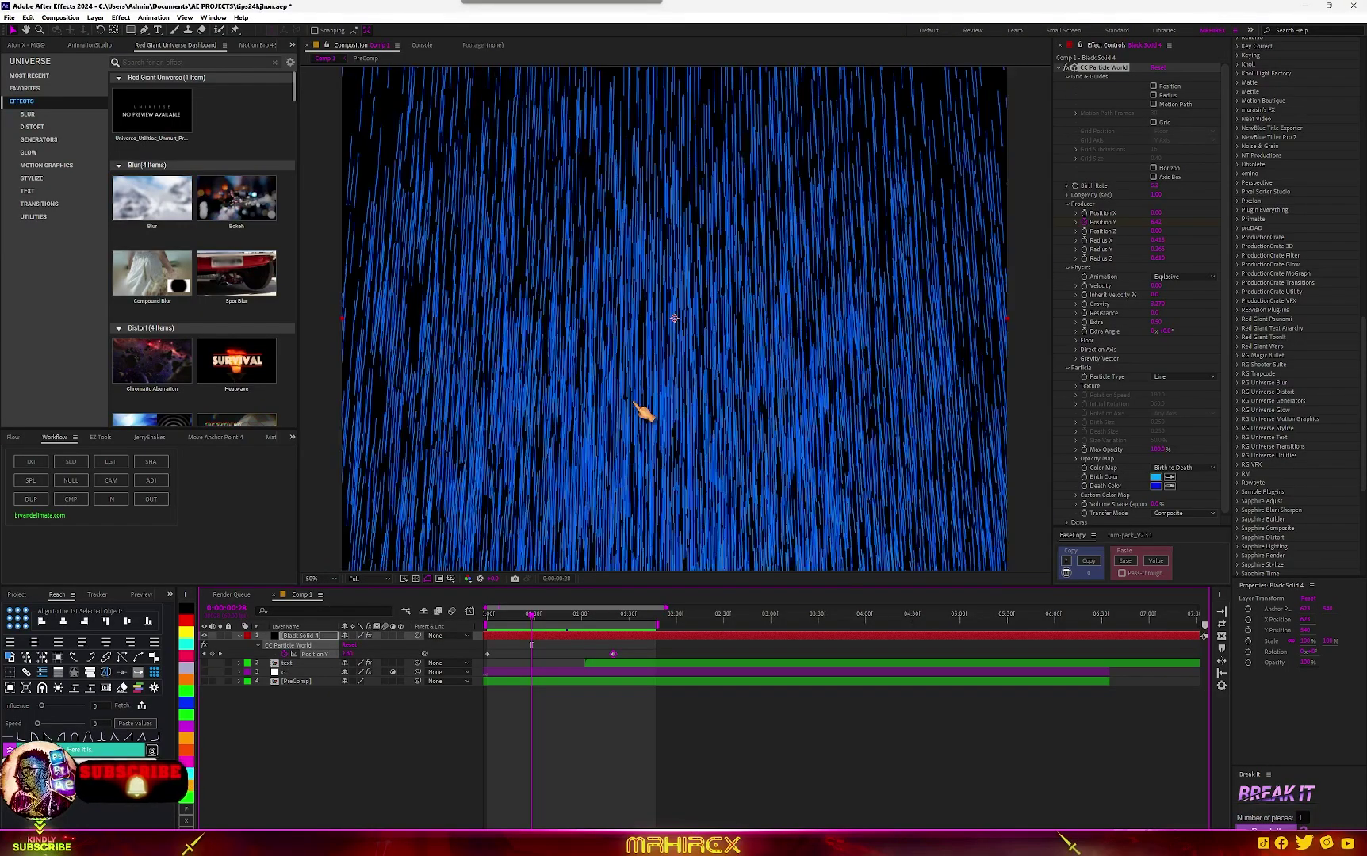
mouse_move(517, 618)
left_mouse_down()
mouse_move(485, 619)
mouse_move(498, 620)
left_mouse_up()
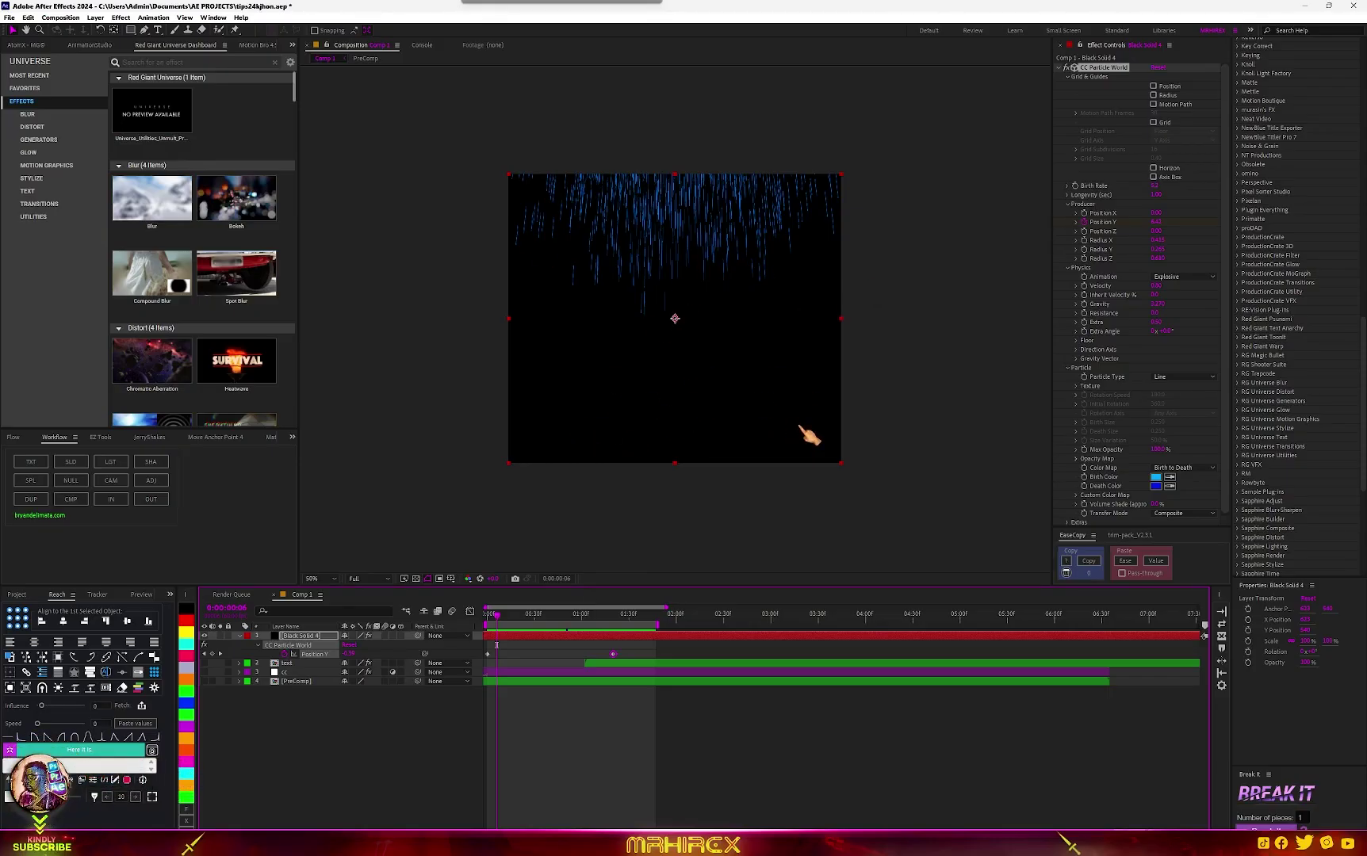
key("slash")
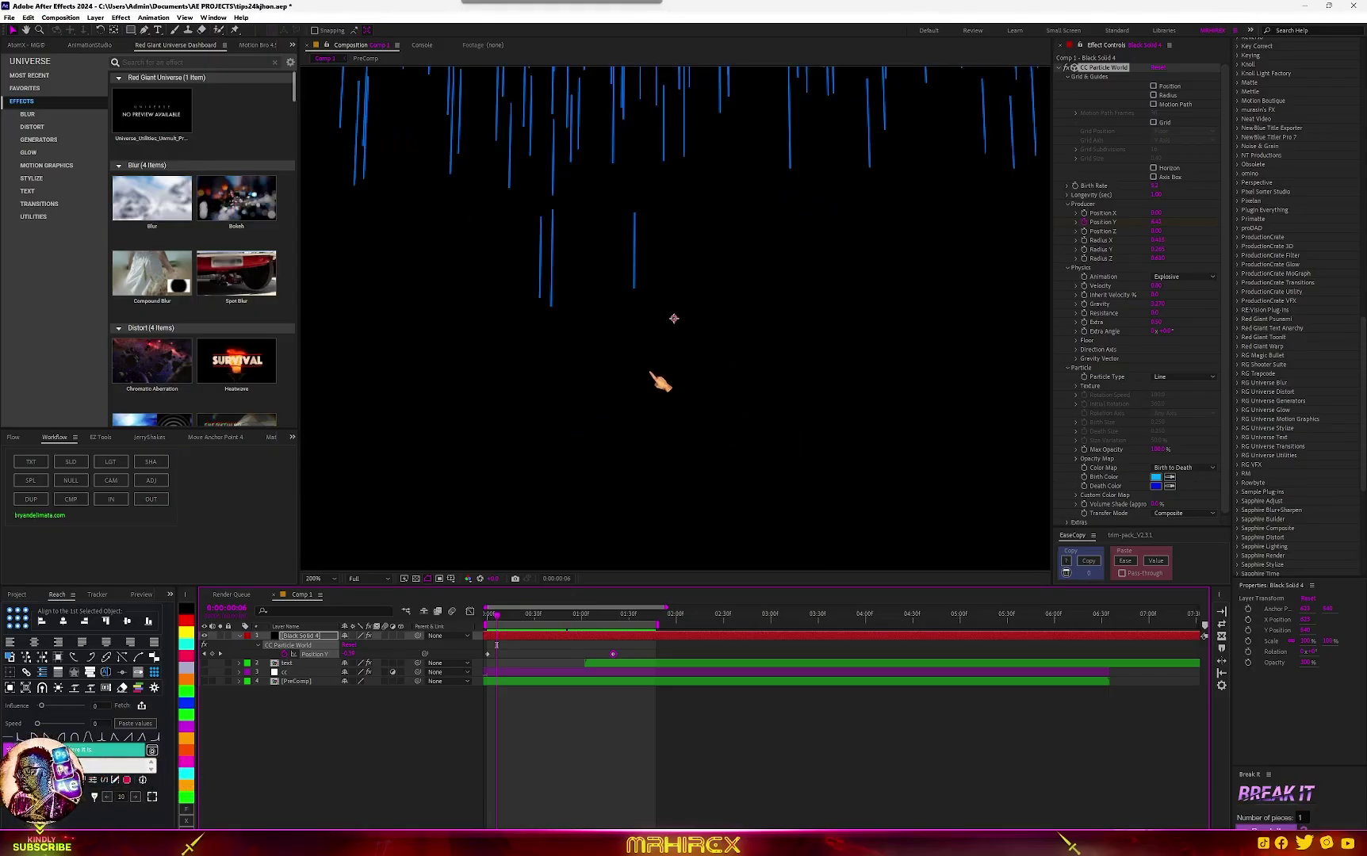
key("comma")
Ease both Position Y keyframes and shape their speed graph into a sharp peak near the middle, and preview the motion.
left_click(523, 615)
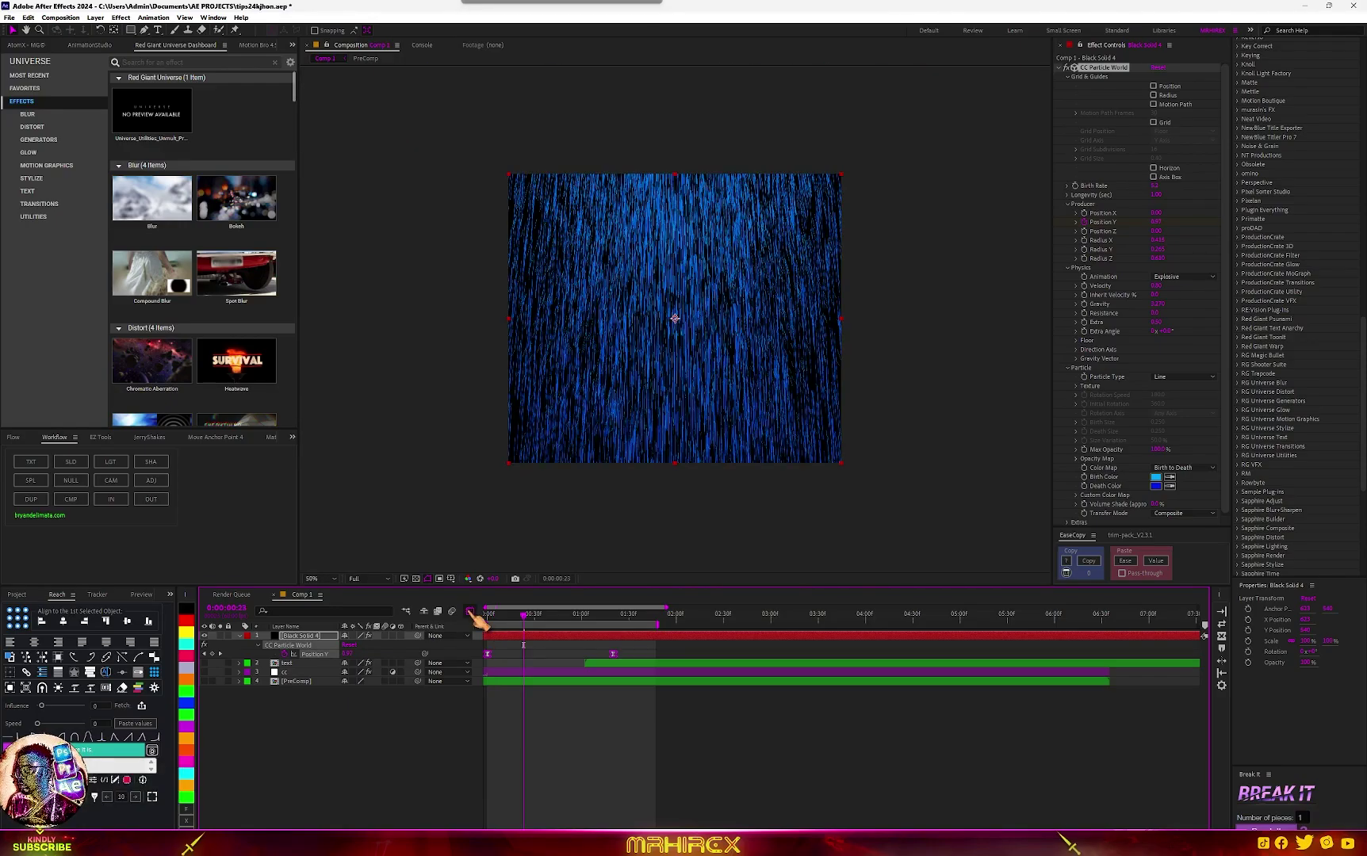
left_click(470, 612)
left_click_drag(552, 813, 483, 728)
left_click_drag(507, 802, 564, 801)
key("space")
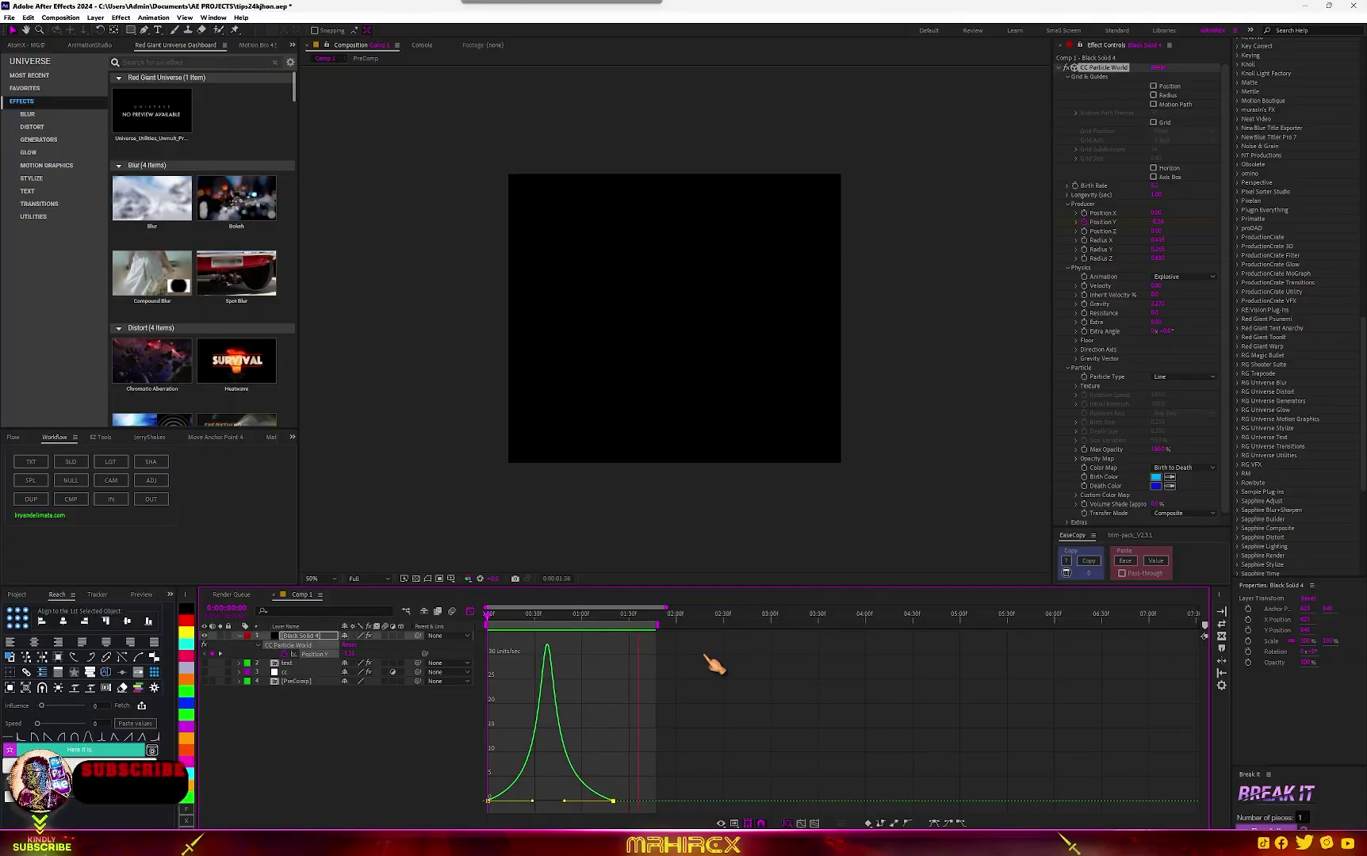
left_click(470, 612)
Apply Deep Glow to the black solid and preview the glowing particles.
left_click(543, 616)
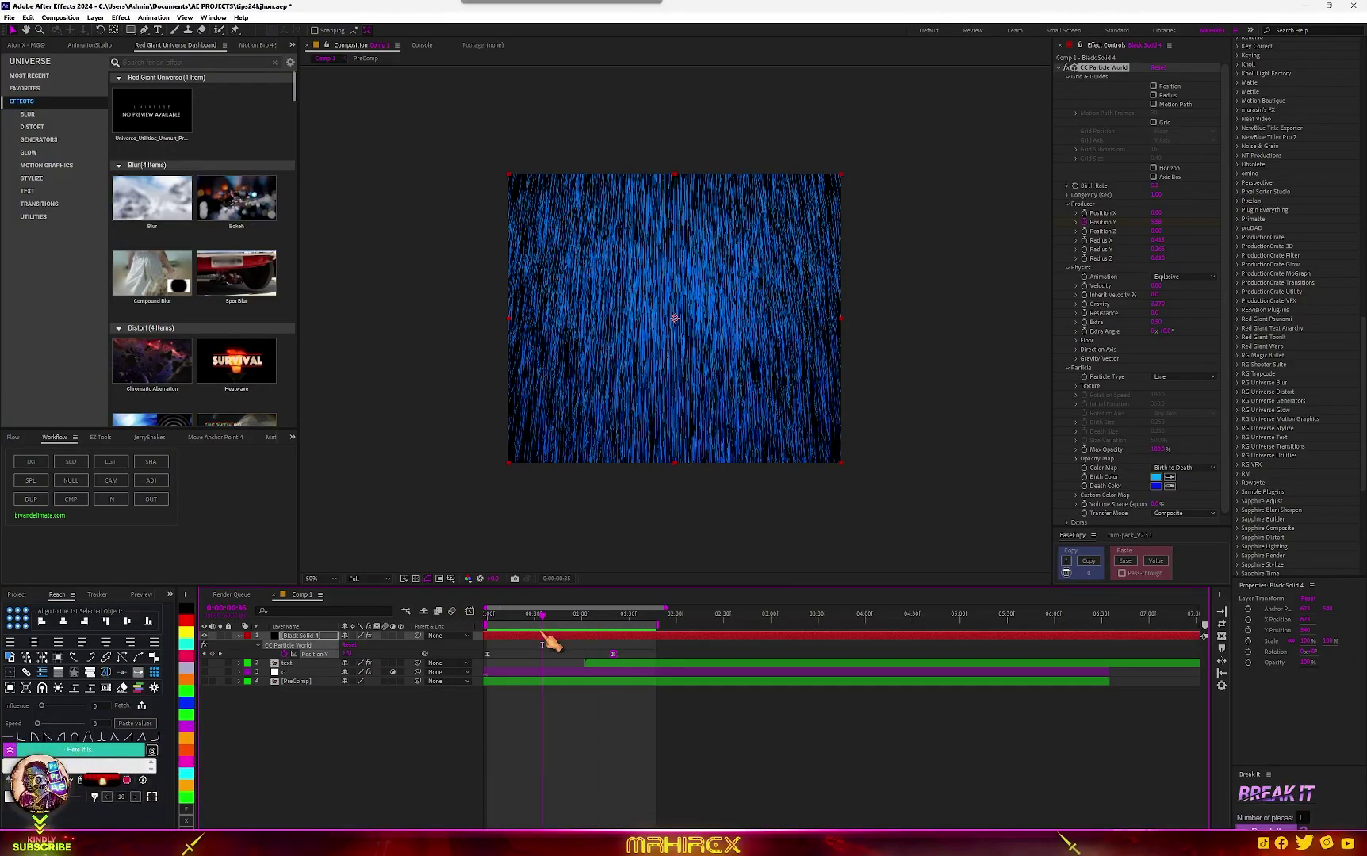
key("ctrl+space")
type("dee")
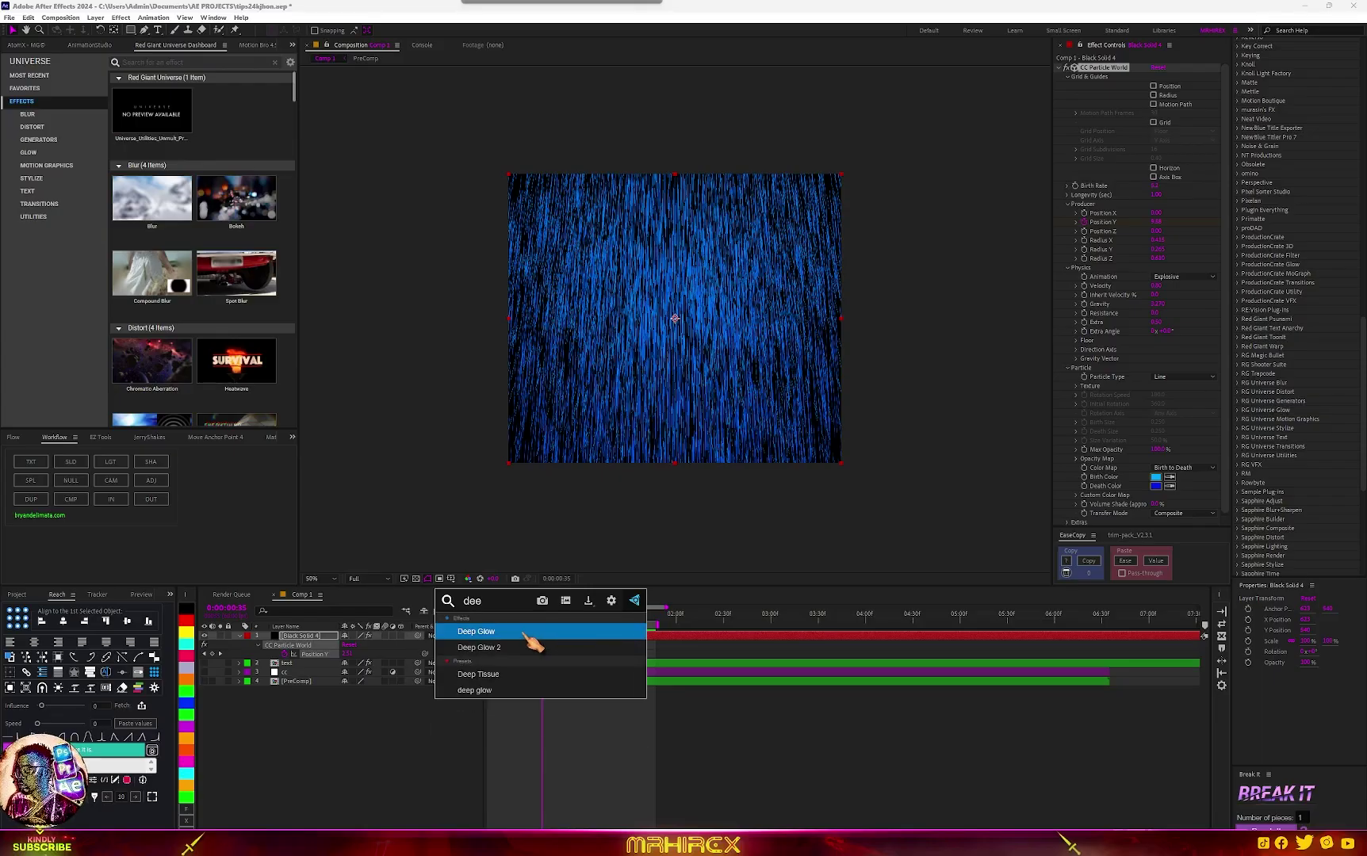
left_click(525, 634)
key("space")
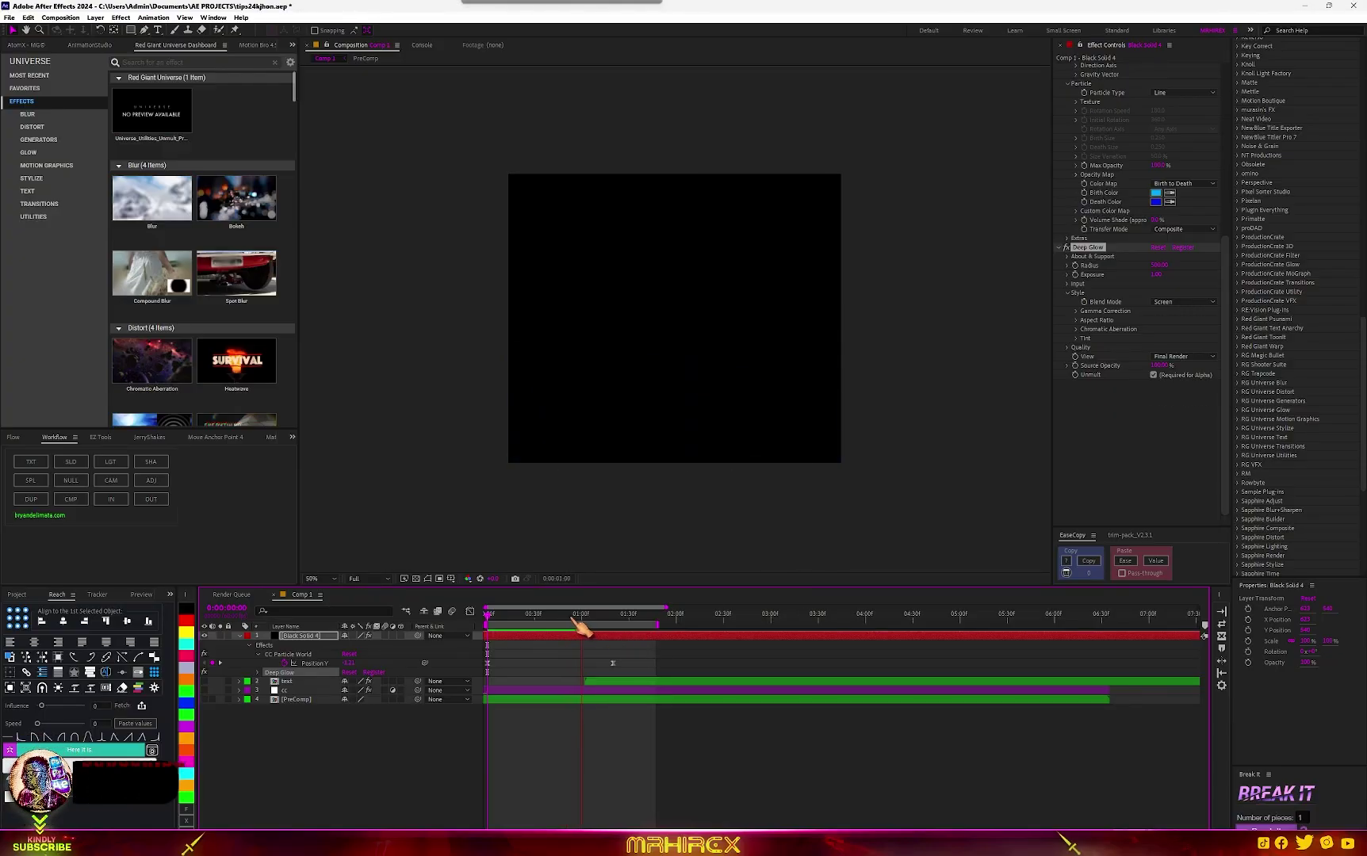
key("period")
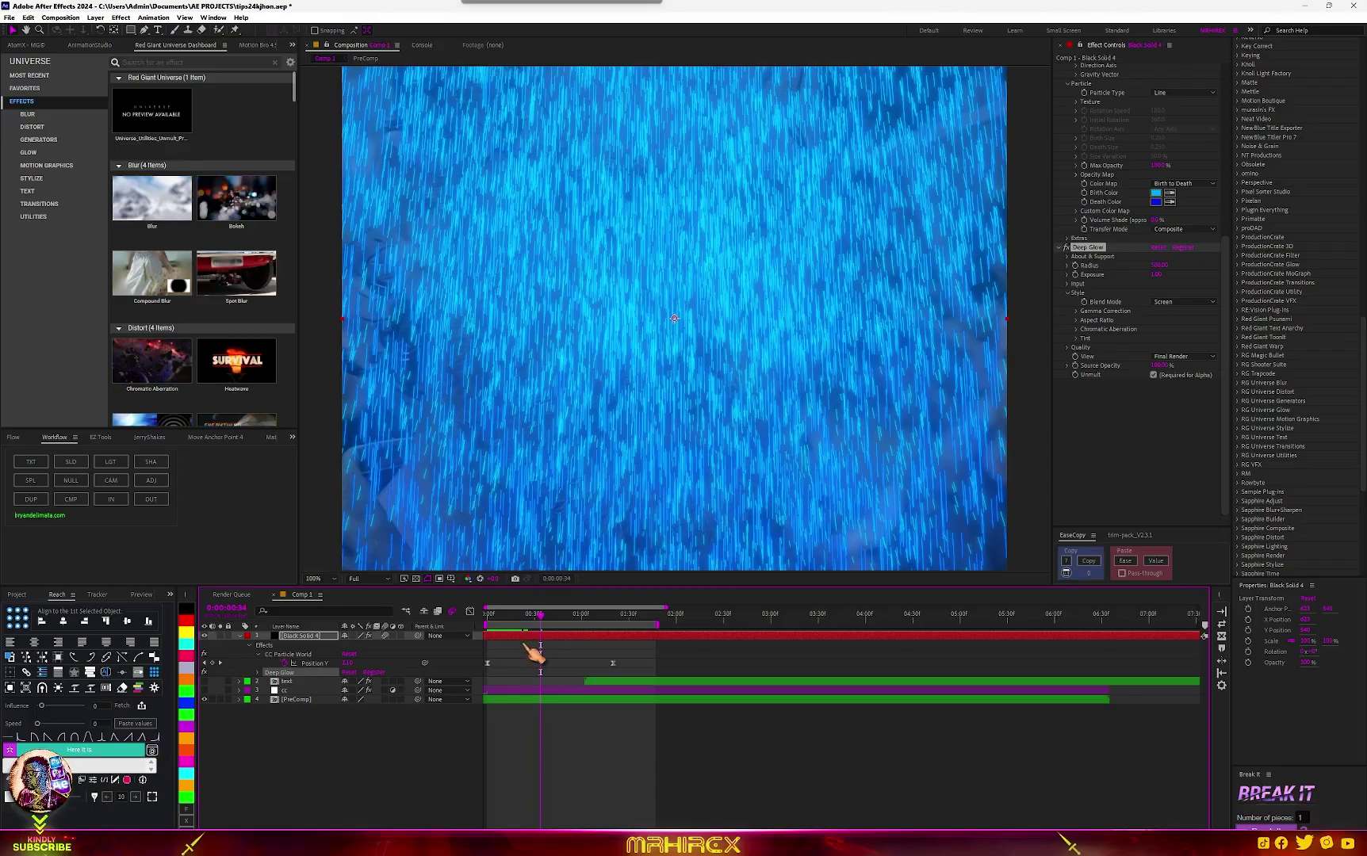
Preview the glowing blue particle fall and examine the streaks up close.
key("comma")
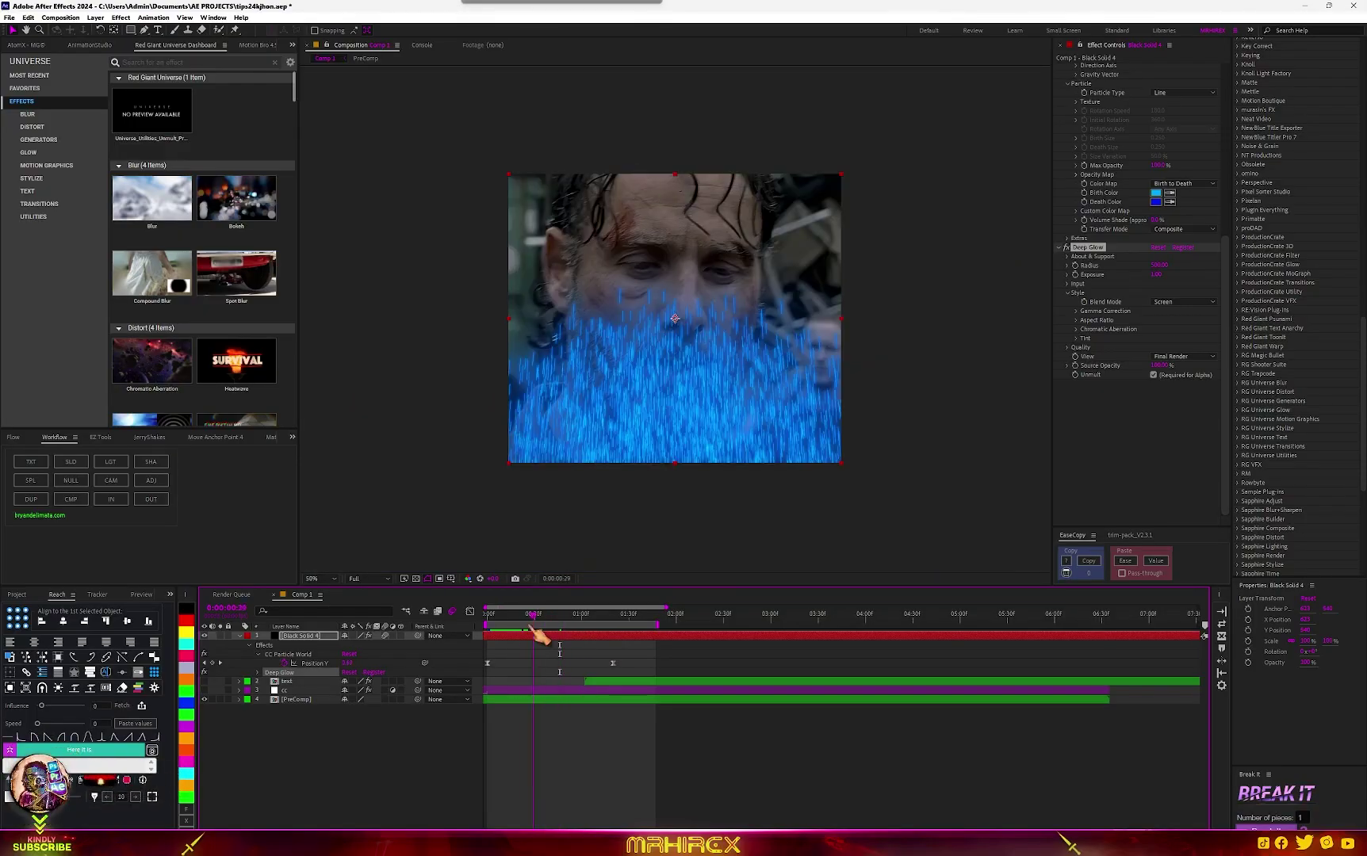
key("space")
key("space")
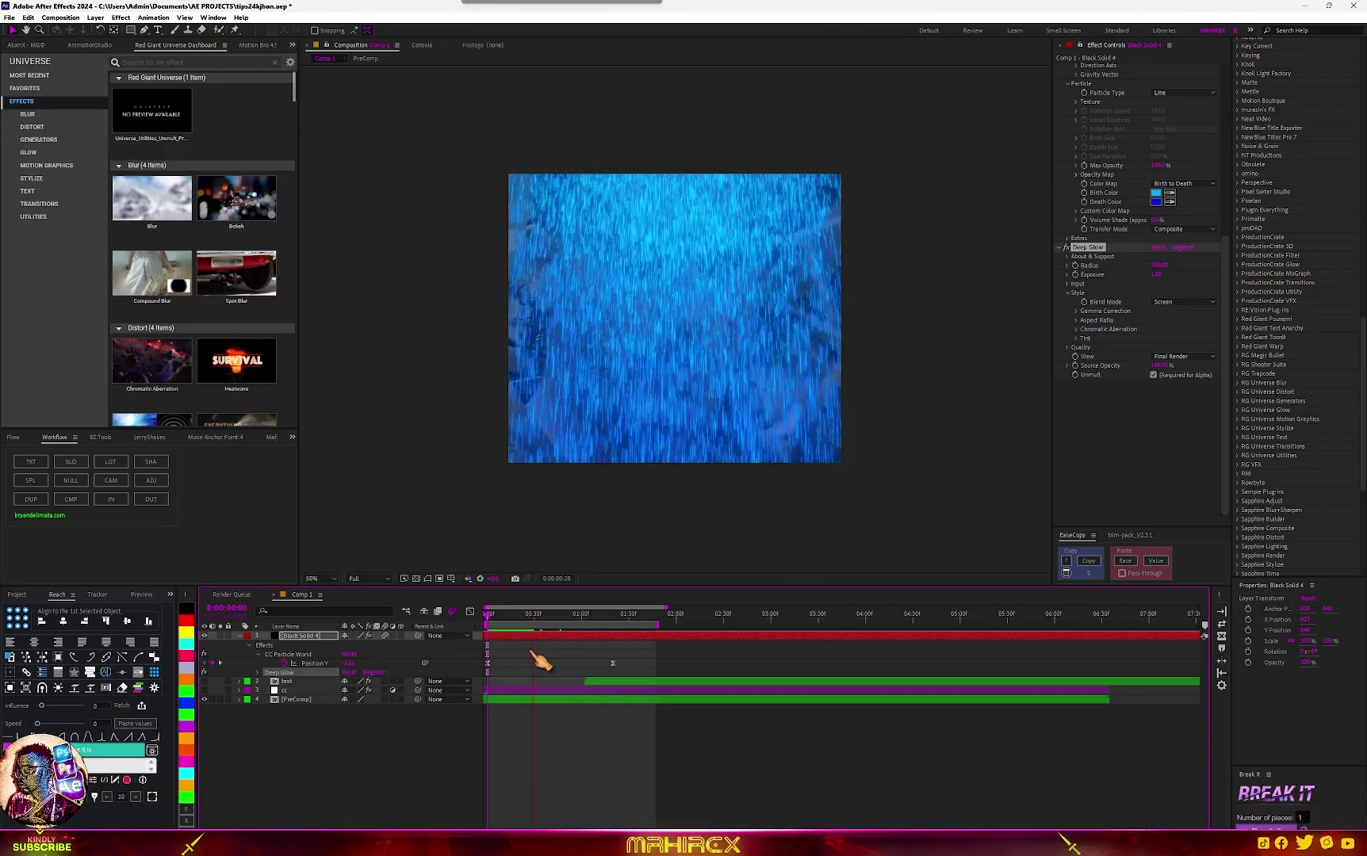
key("period")
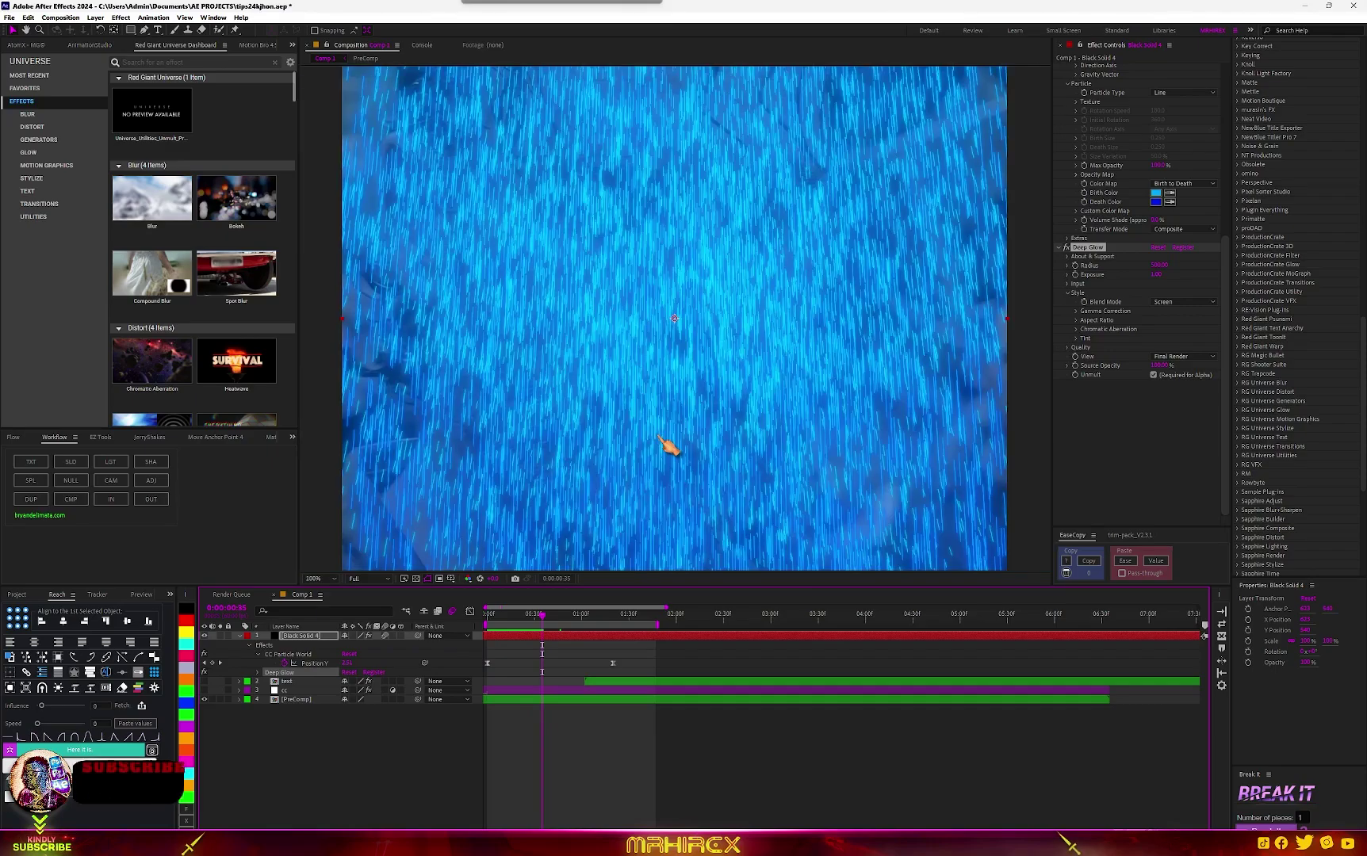
key("comma")
key("period")
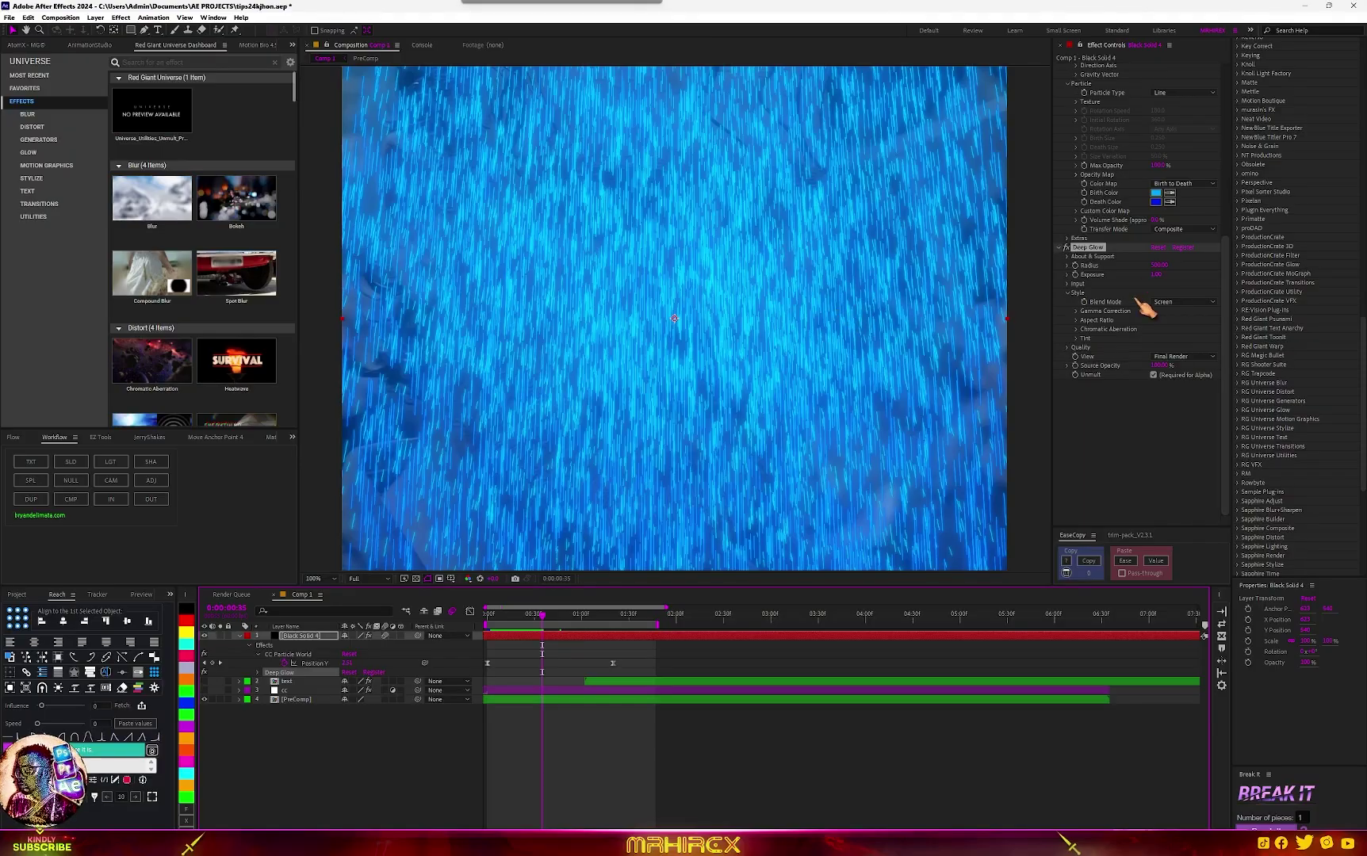
Raise the Birth Rate of CC Particle World on the black solid for a denser particle fall.
scroll(1142, 309, "up", 6)
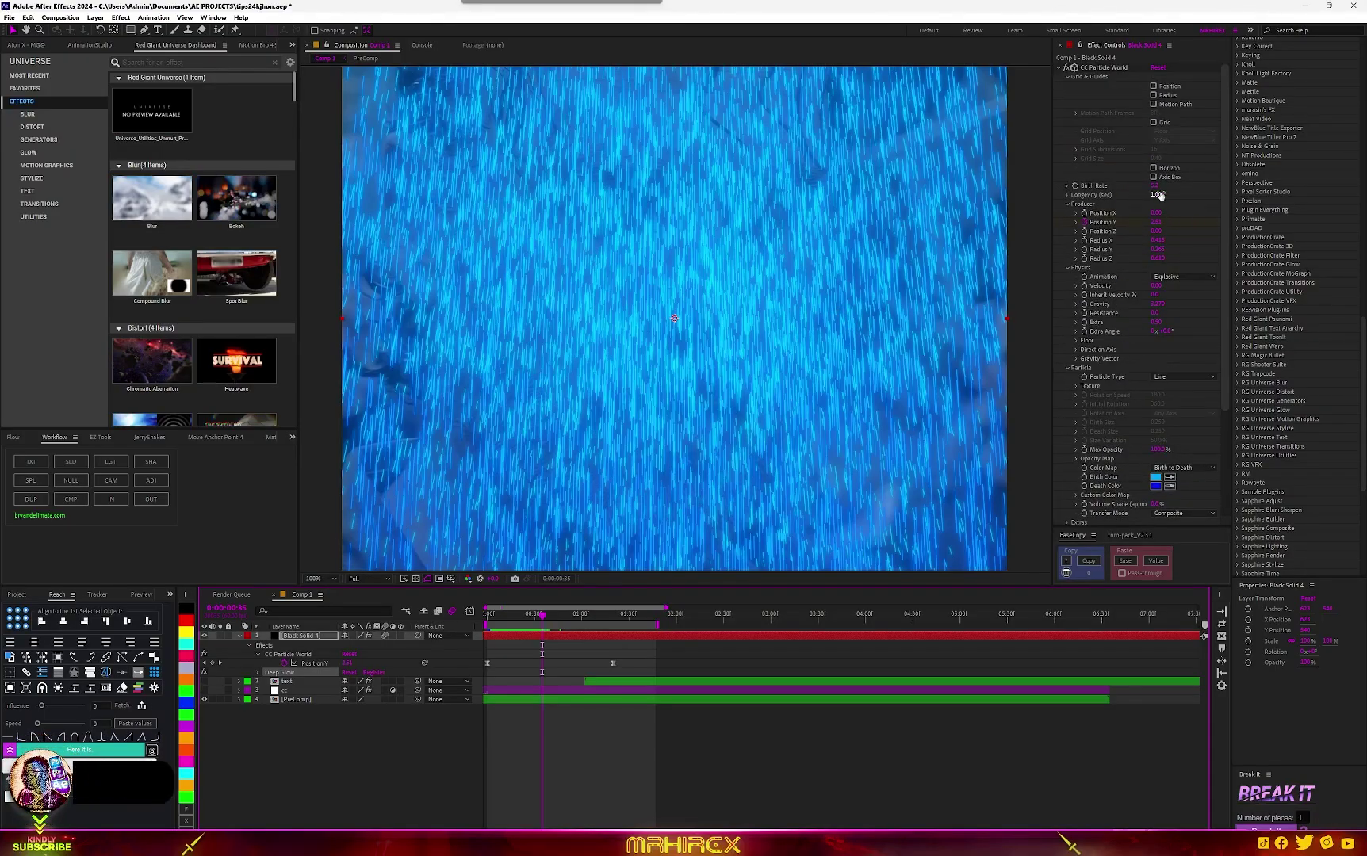
left_click(1182, 179)
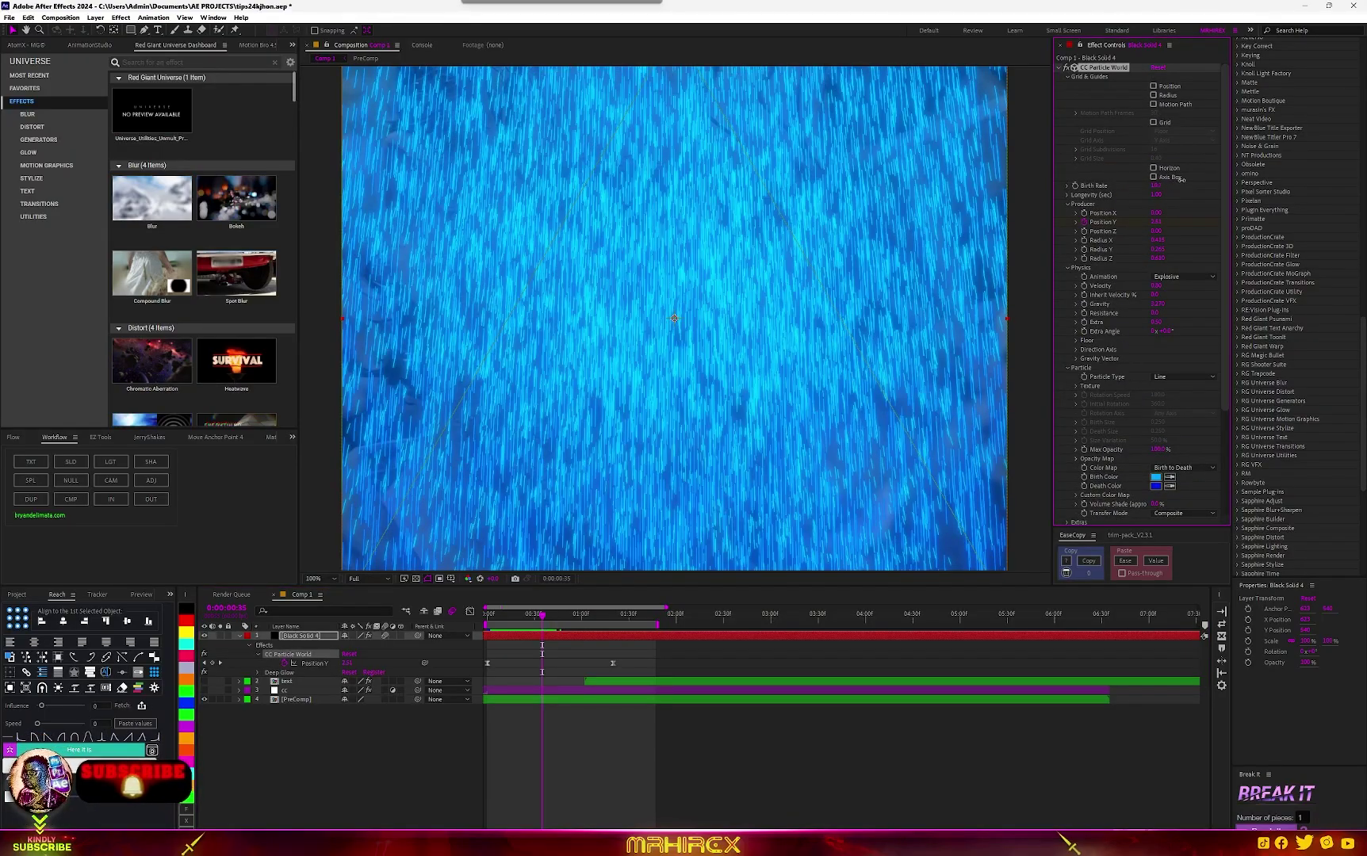
key("comma")
key("period")
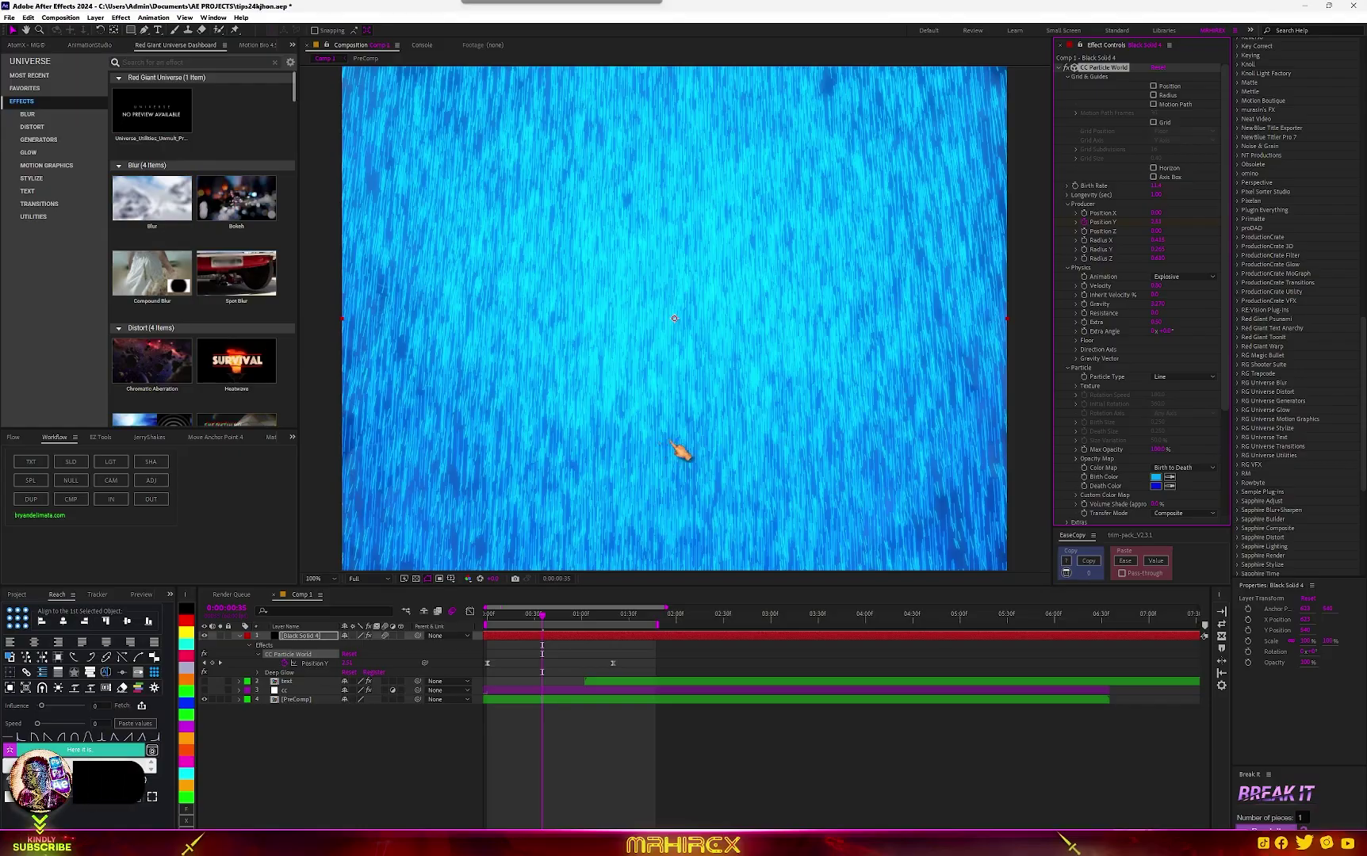
Shift the first Position Y keyframe at the composition start so the particles begin above the frame, and preview the fall.
left_click_drag(507, 626, 475, 629)
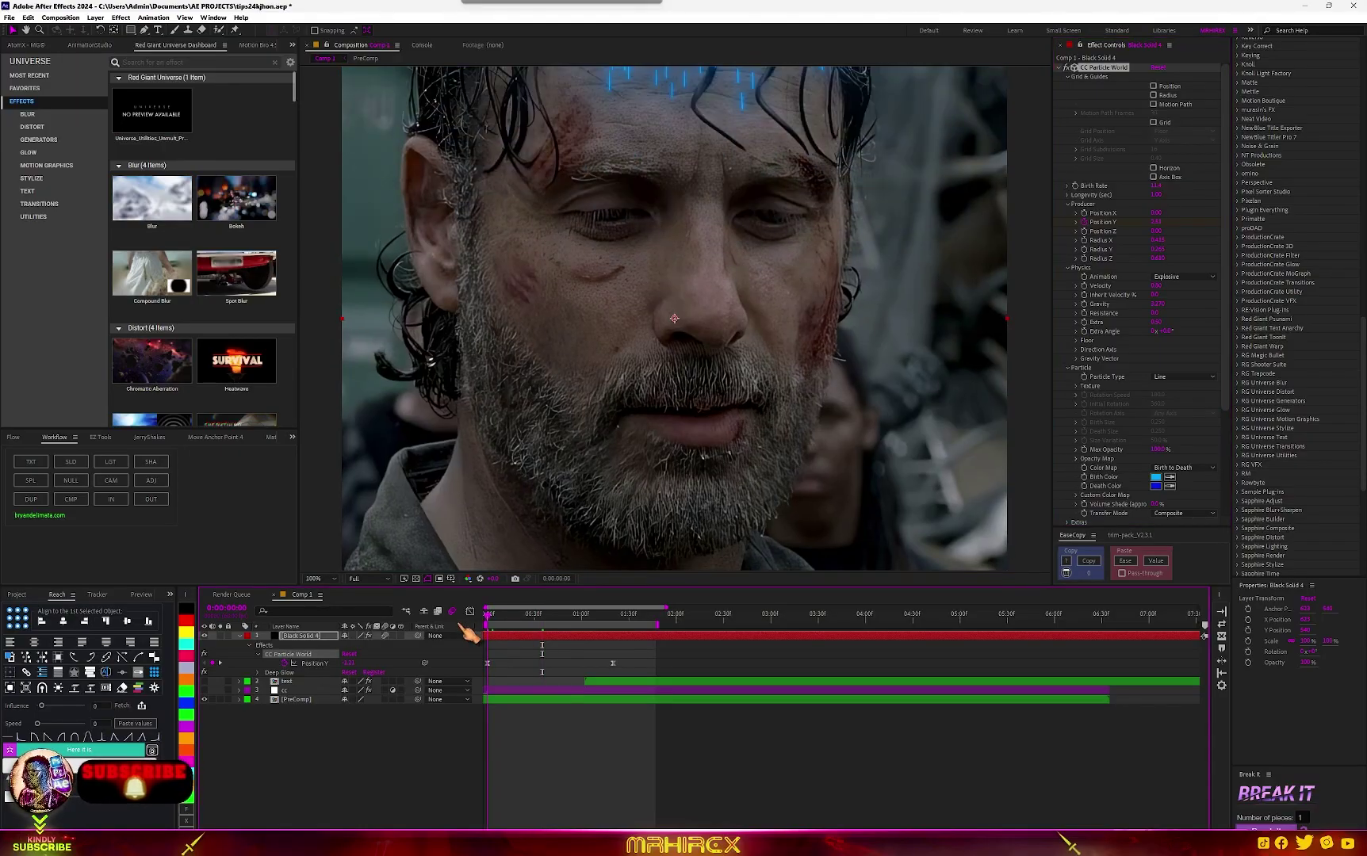
key("comma")
key("comma")
key("comma")
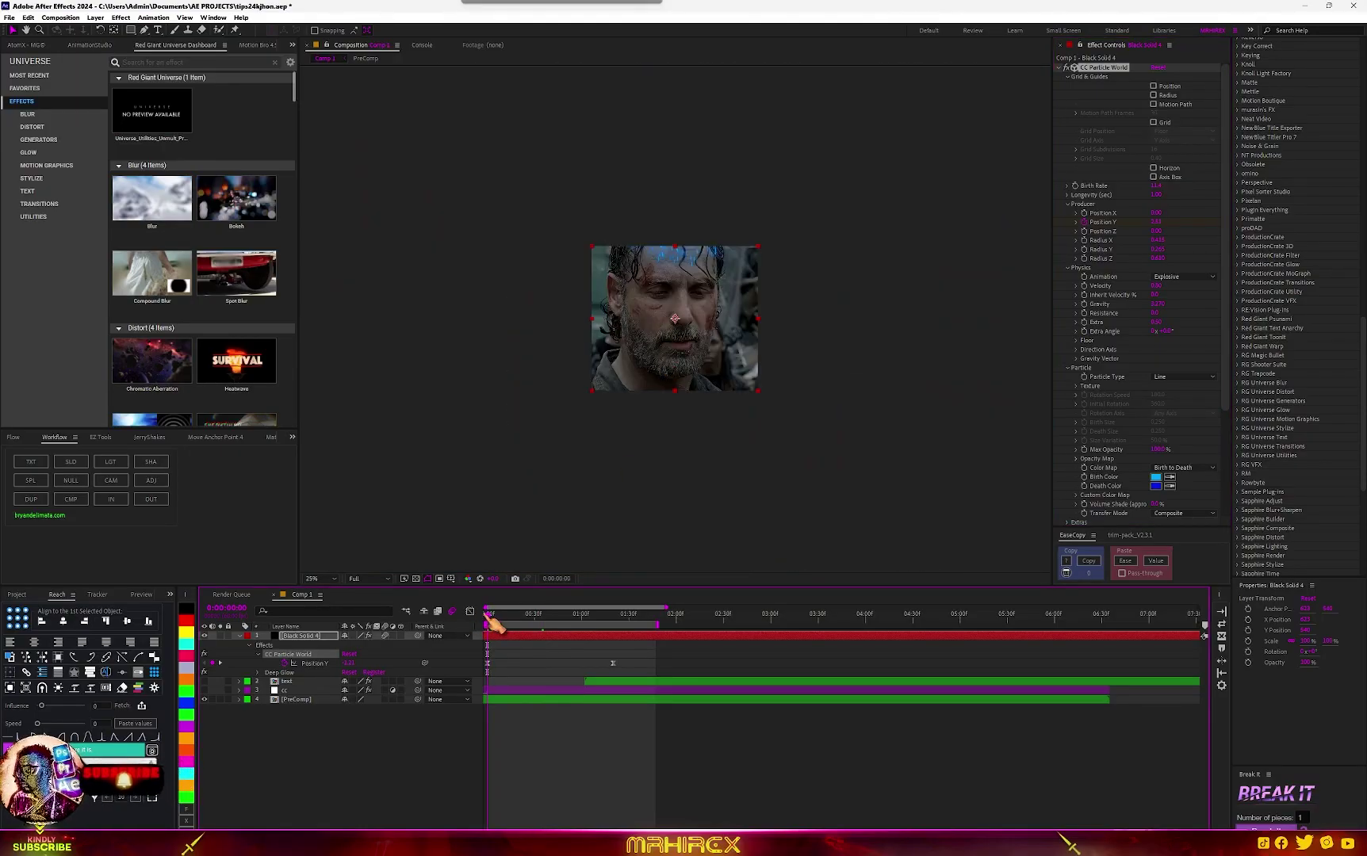
left_click_drag(1157, 225, 1154, 225)
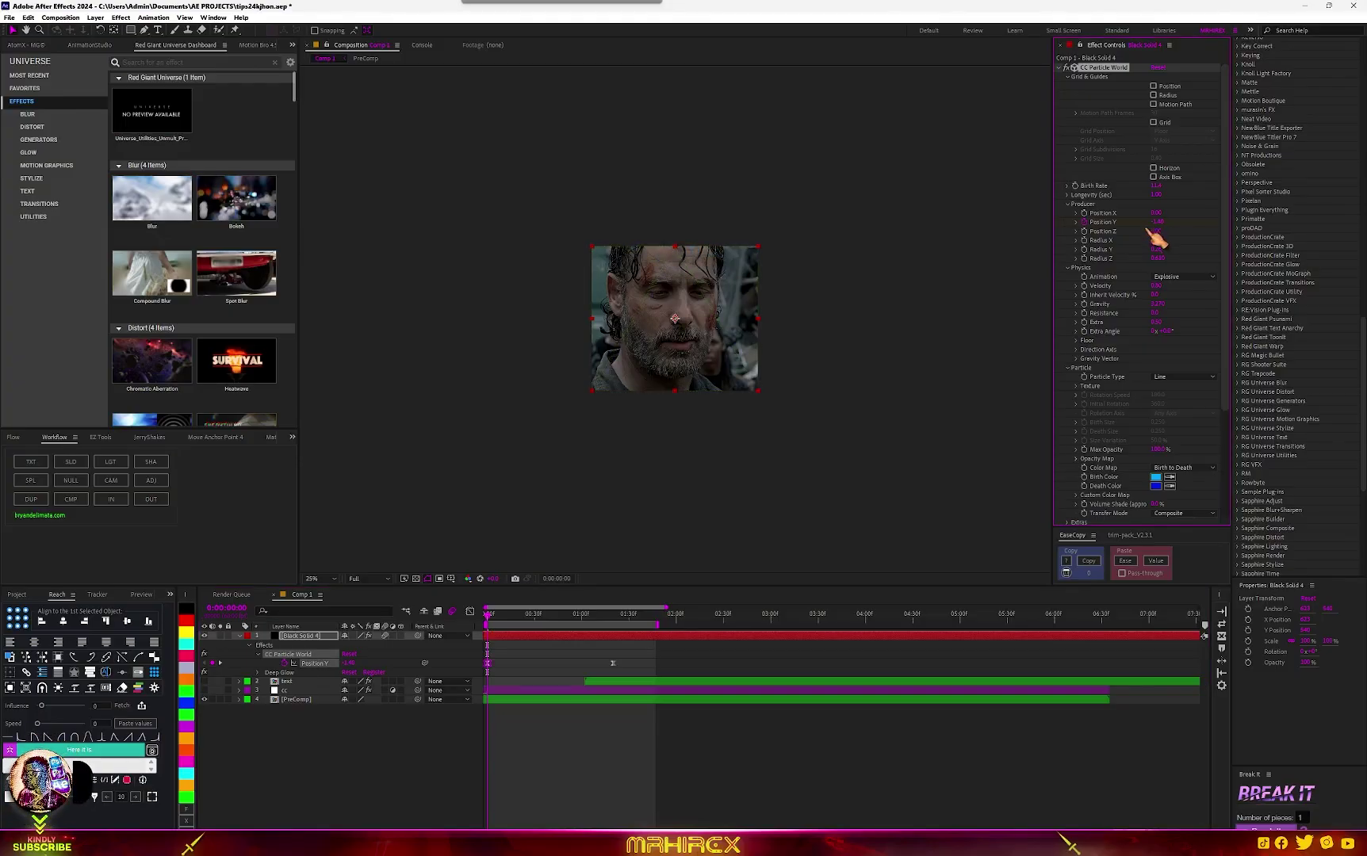
key("period")
key("period")
key("period")
key("period")
key("space")
key("comma")
key("comma")
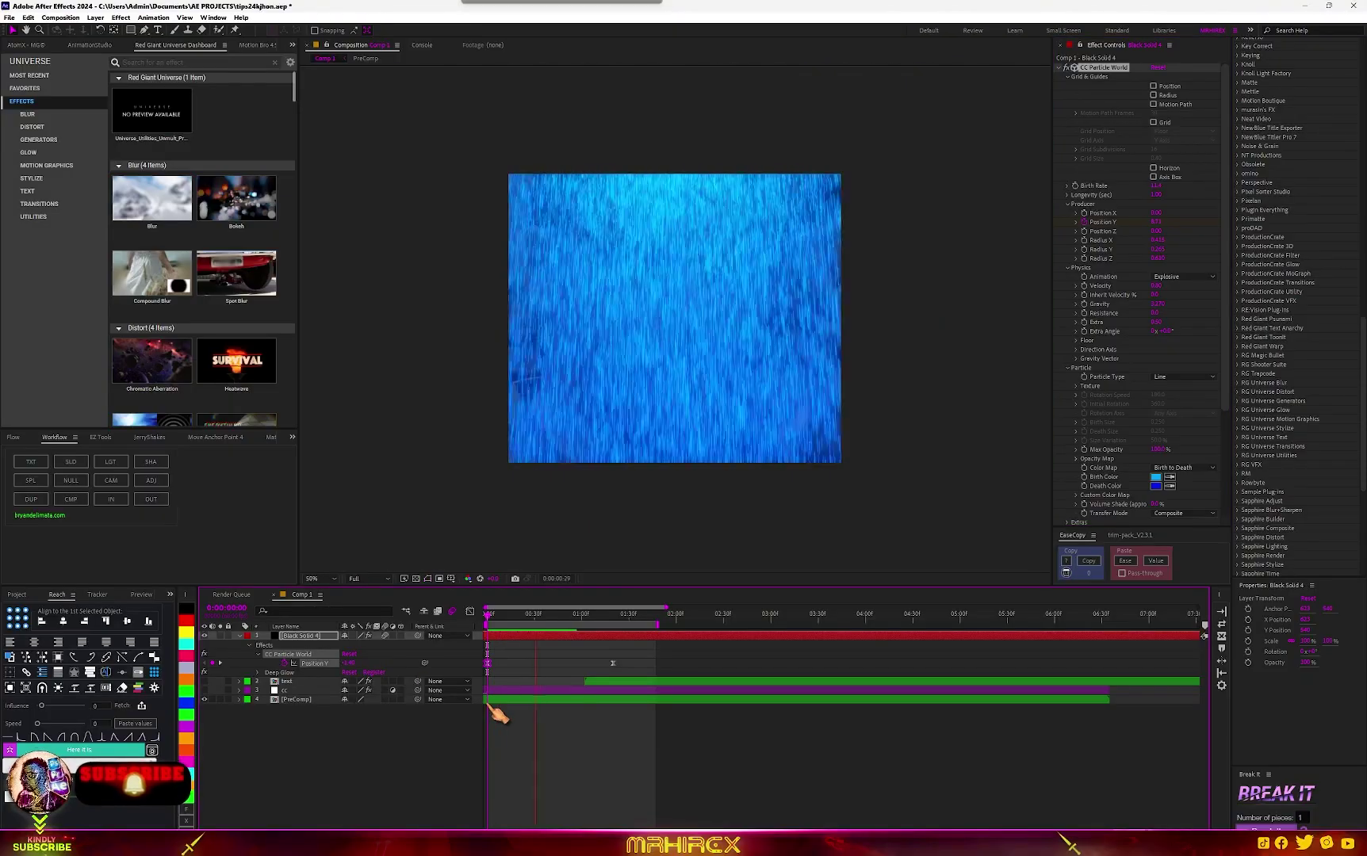
key("space")
key("space")
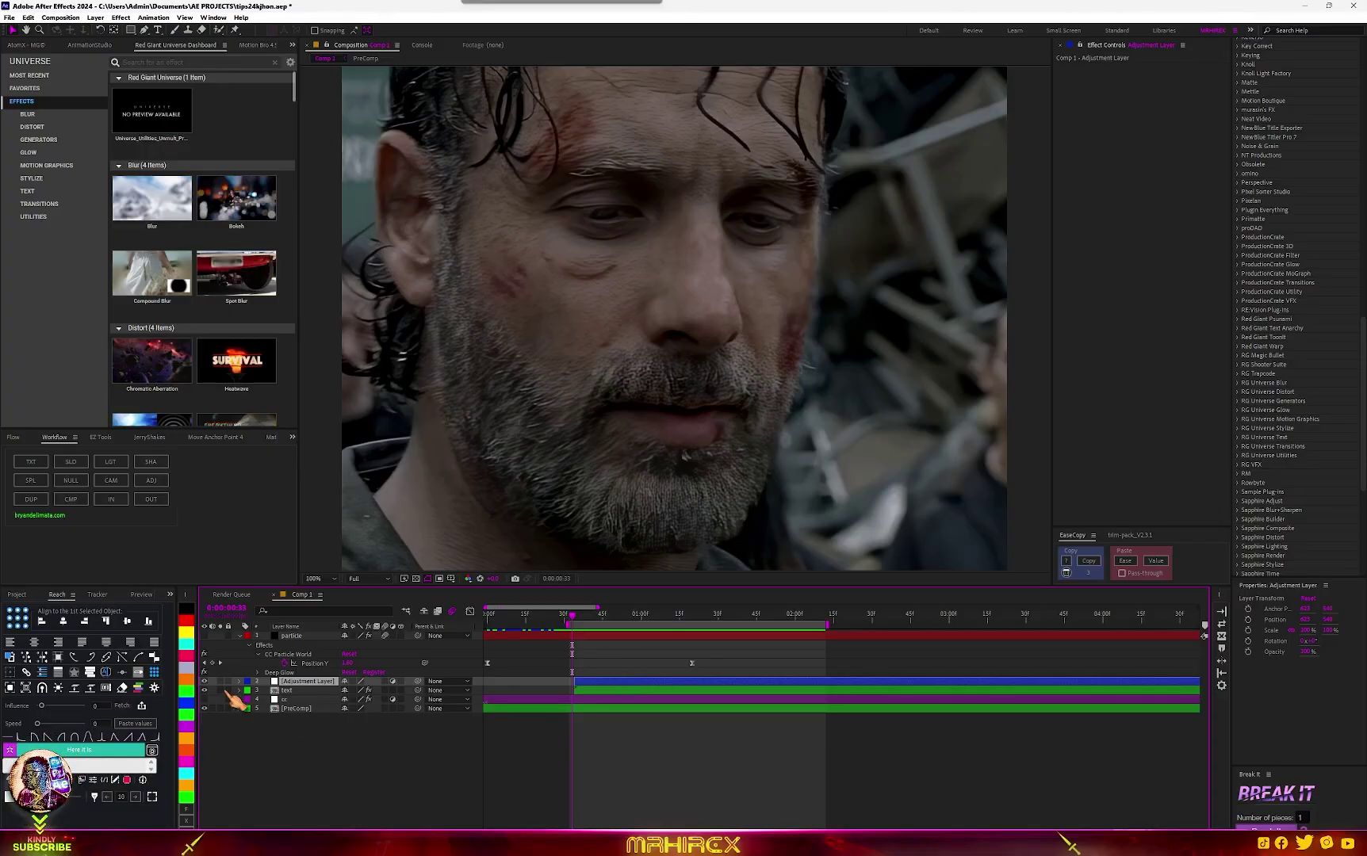
Replace the adjustment layer above the text layer with a new adjustment layer carrying a blue label.
left_click(633, 615)
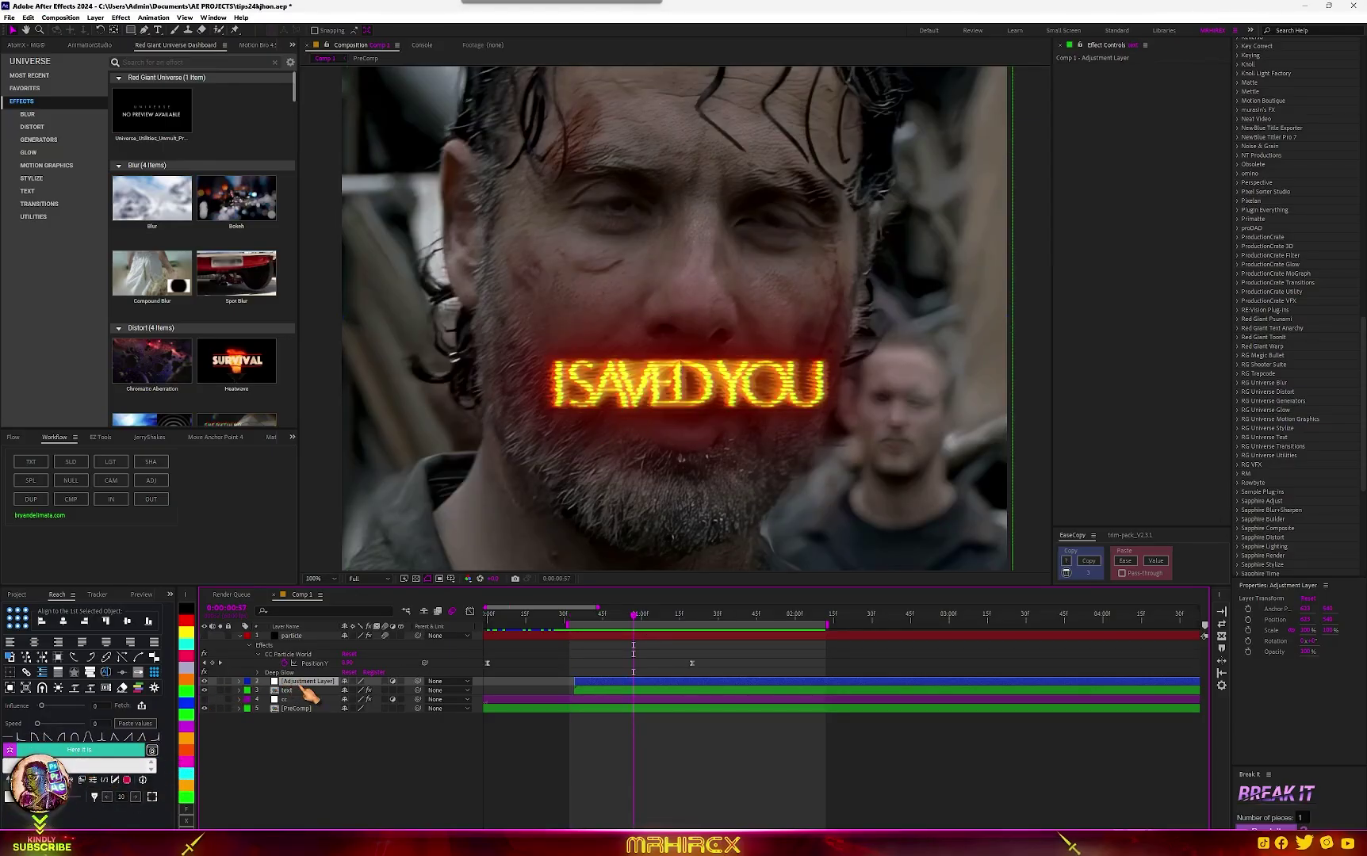
key("Delete")
left_click(306, 682)
left_click(148, 480)
left_click(187, 704)
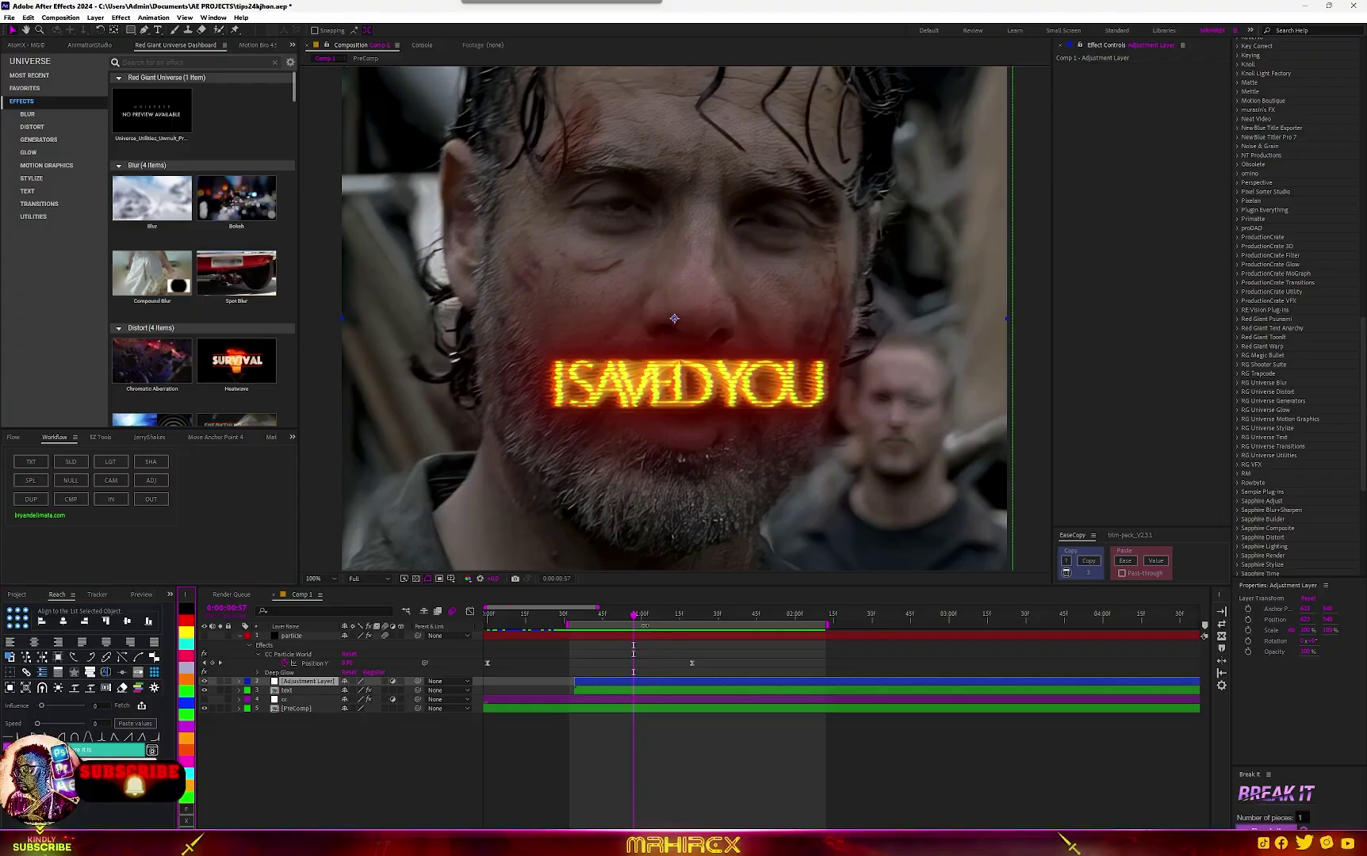
Apply the BCC Lens Blur OBS effect to the adjustment layer.
key("ctrl+space")
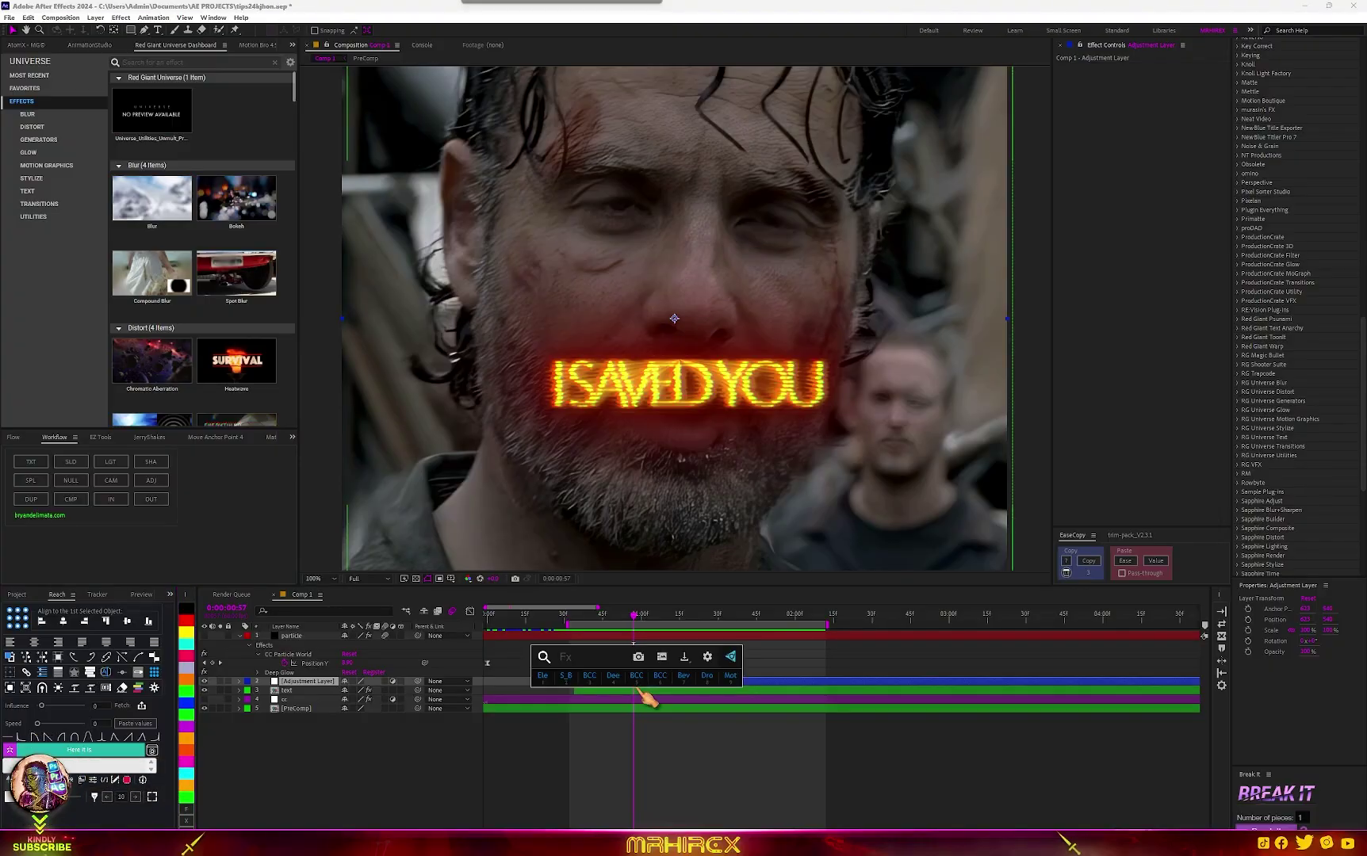
type("bcc lens")
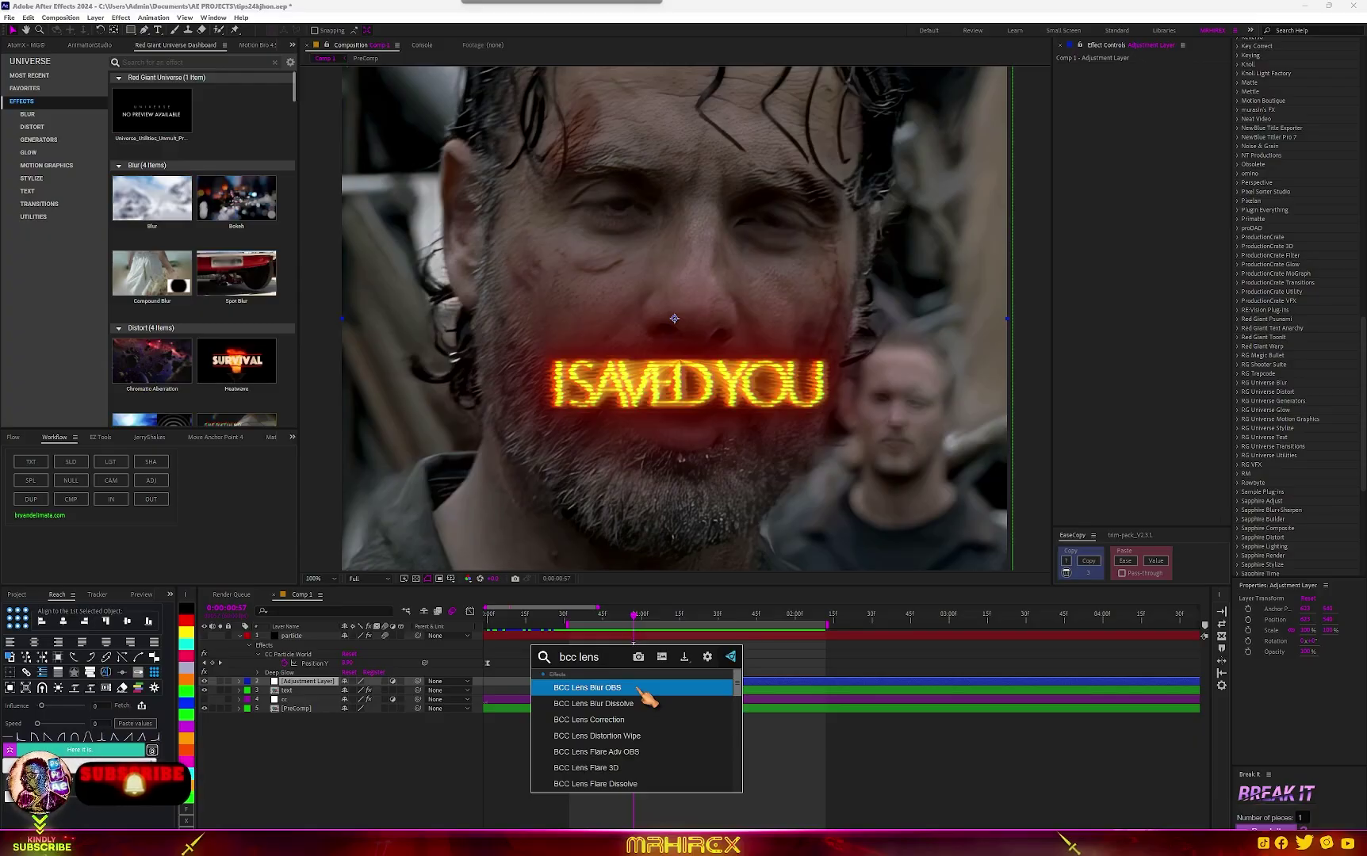
left_click(611, 690)
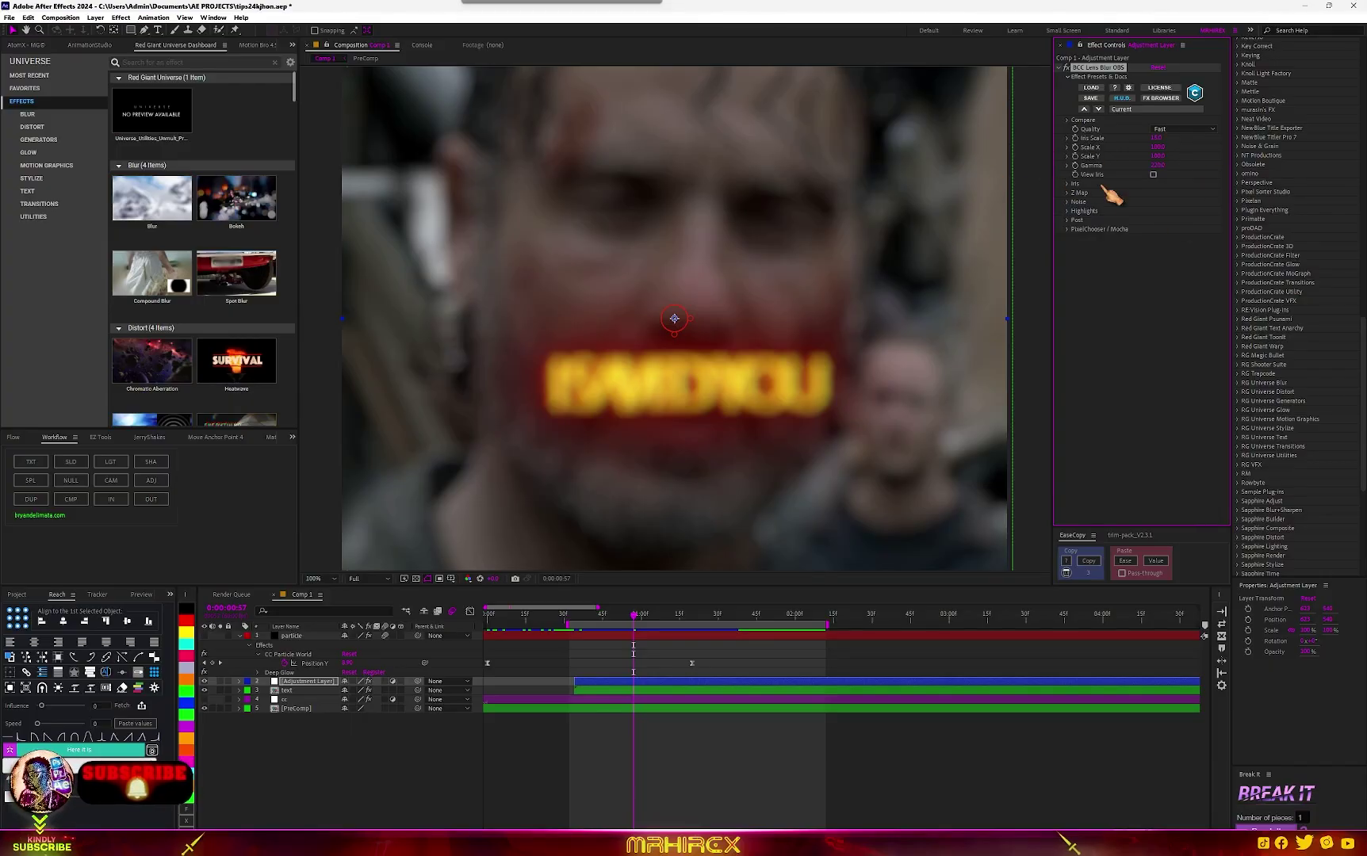
Set the lens blur's Iris Shape to 3 Sides and adjust its Iris Rotation.
left_click(1068, 184)
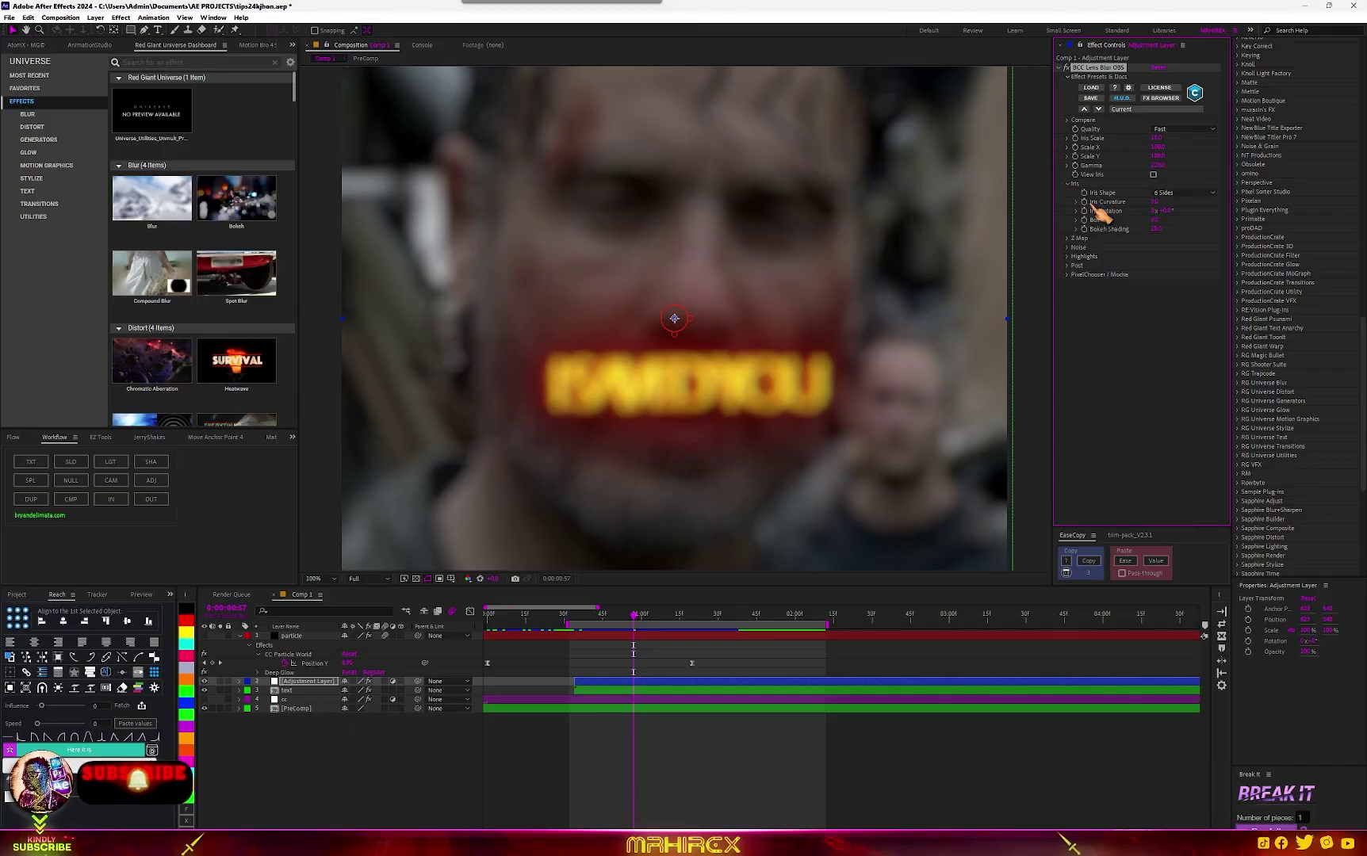
left_click(1183, 192)
left_click(1186, 216)
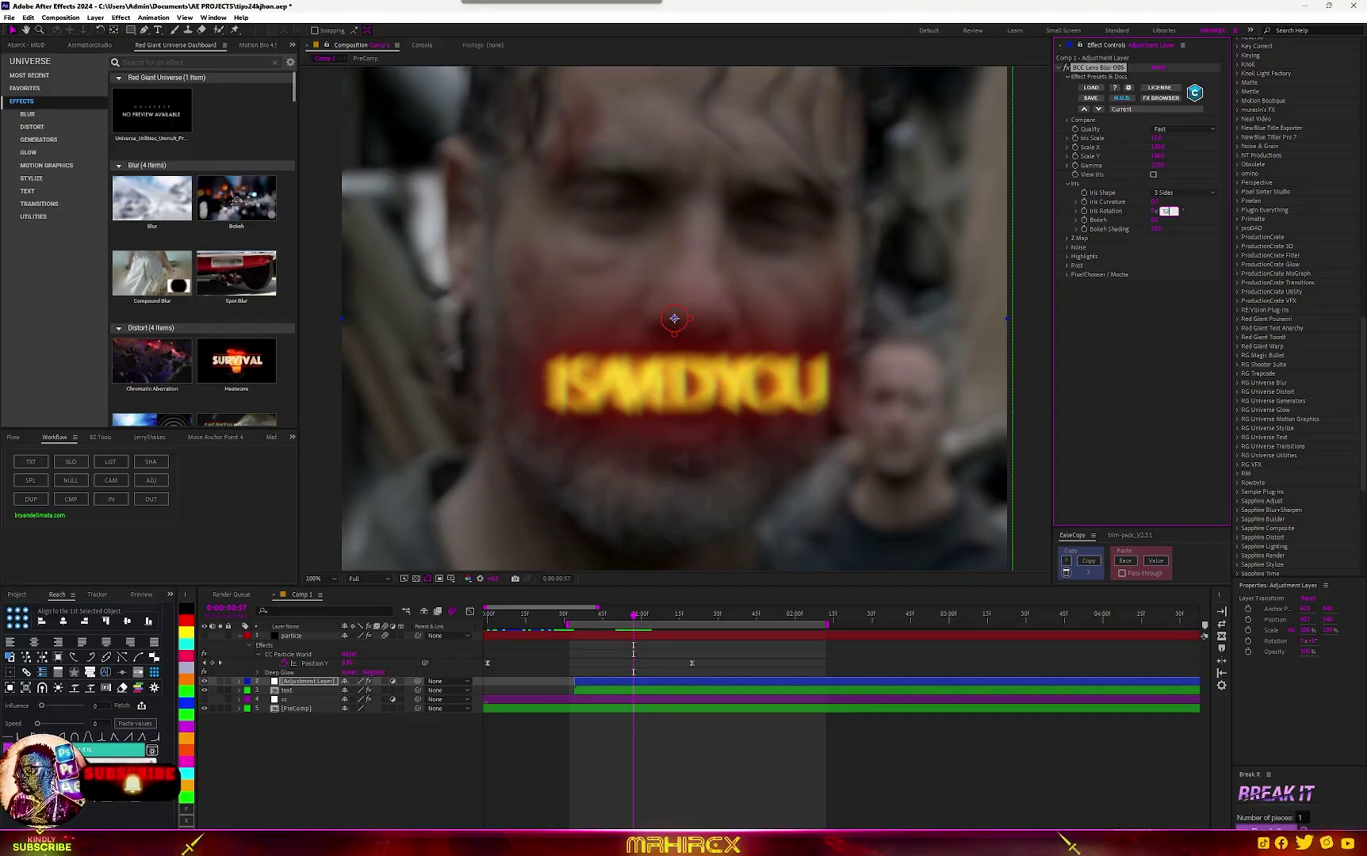
left_click(1193, 223)
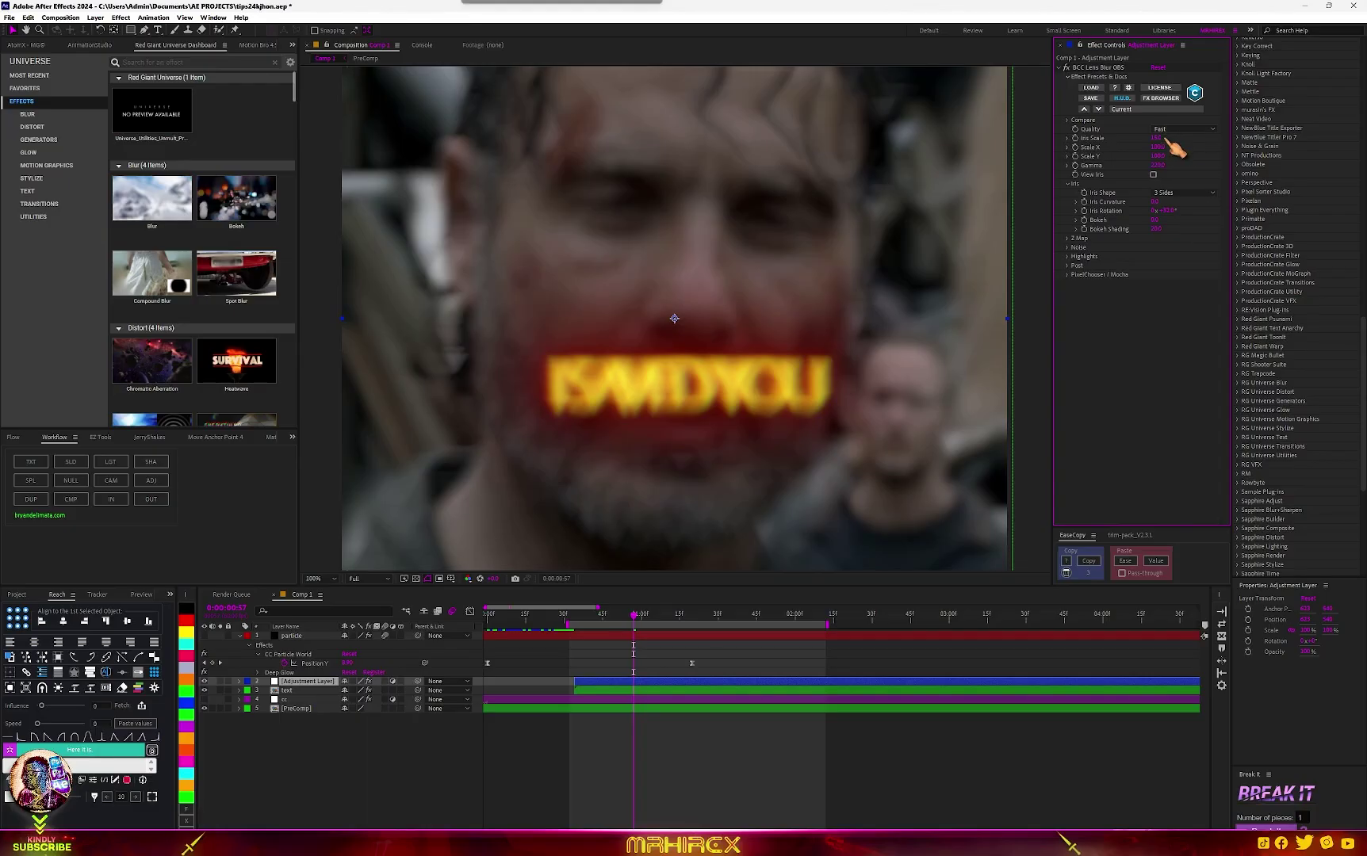
Increase the lens blur's Iris Scale and its Highlight Boost to enlarge and brighten the bokeh.
left_click_drag(1156, 138, 1166, 137)
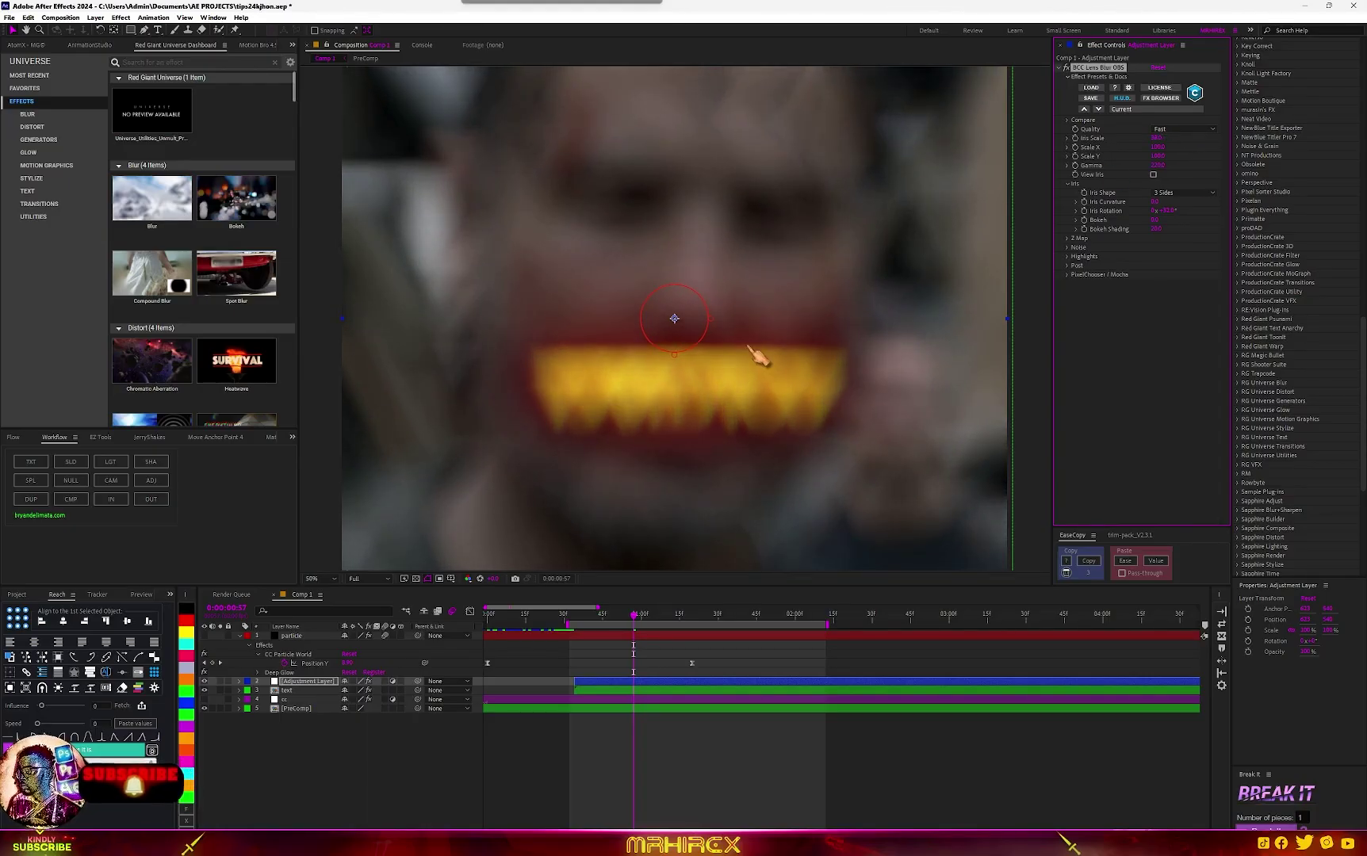
scroll(738, 373, "down", 2)
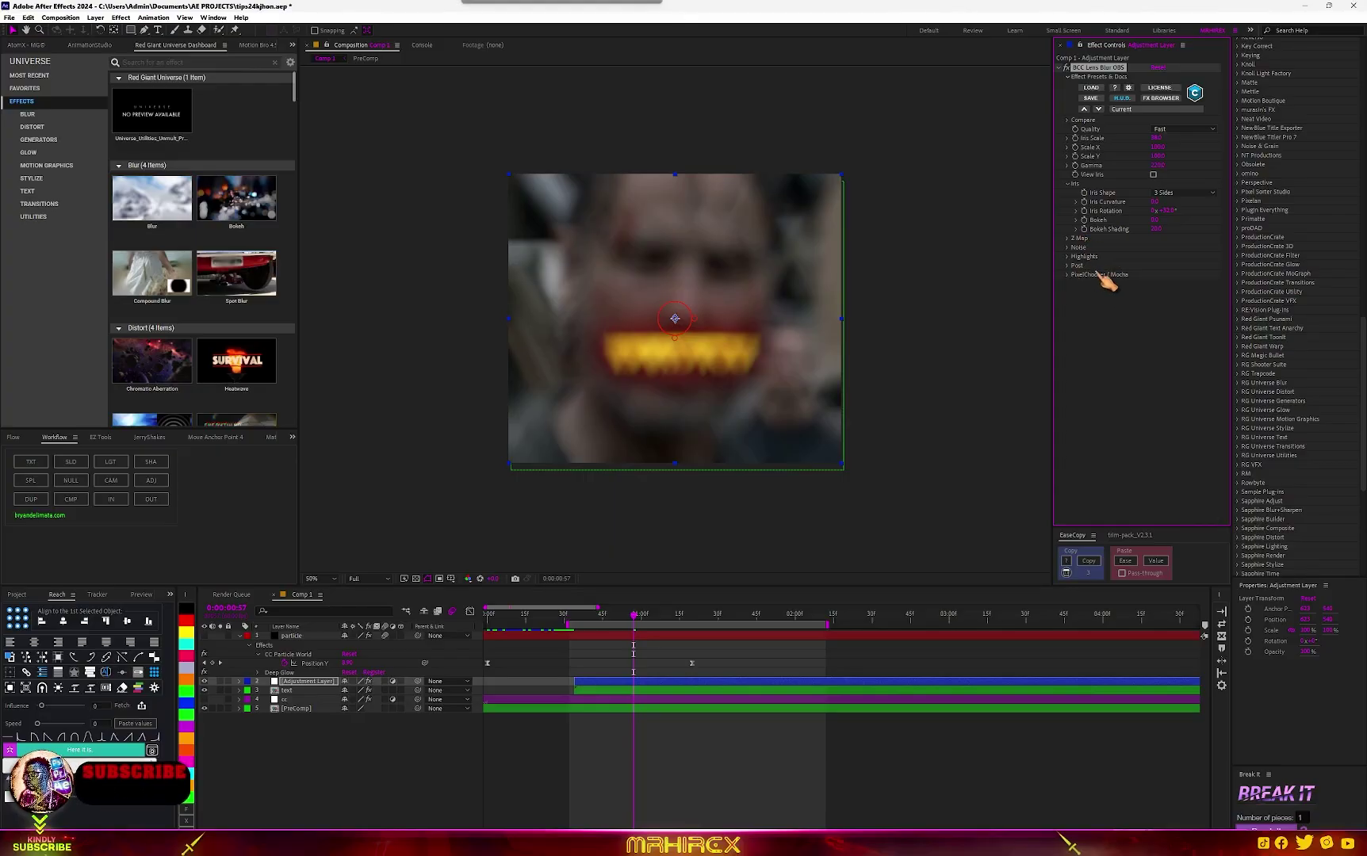
left_click(1068, 257)
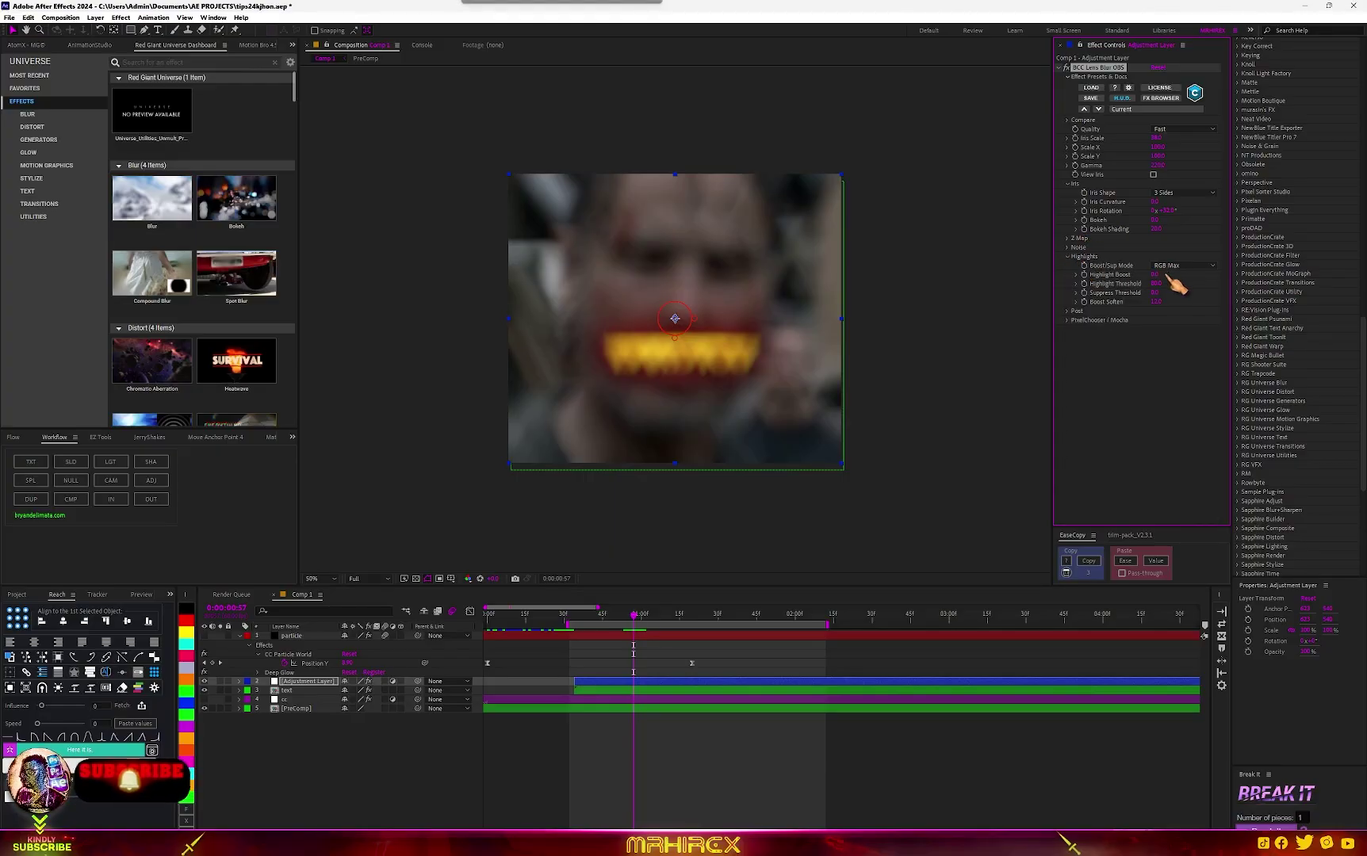
left_click_drag(1185, 278, 1178, 295)
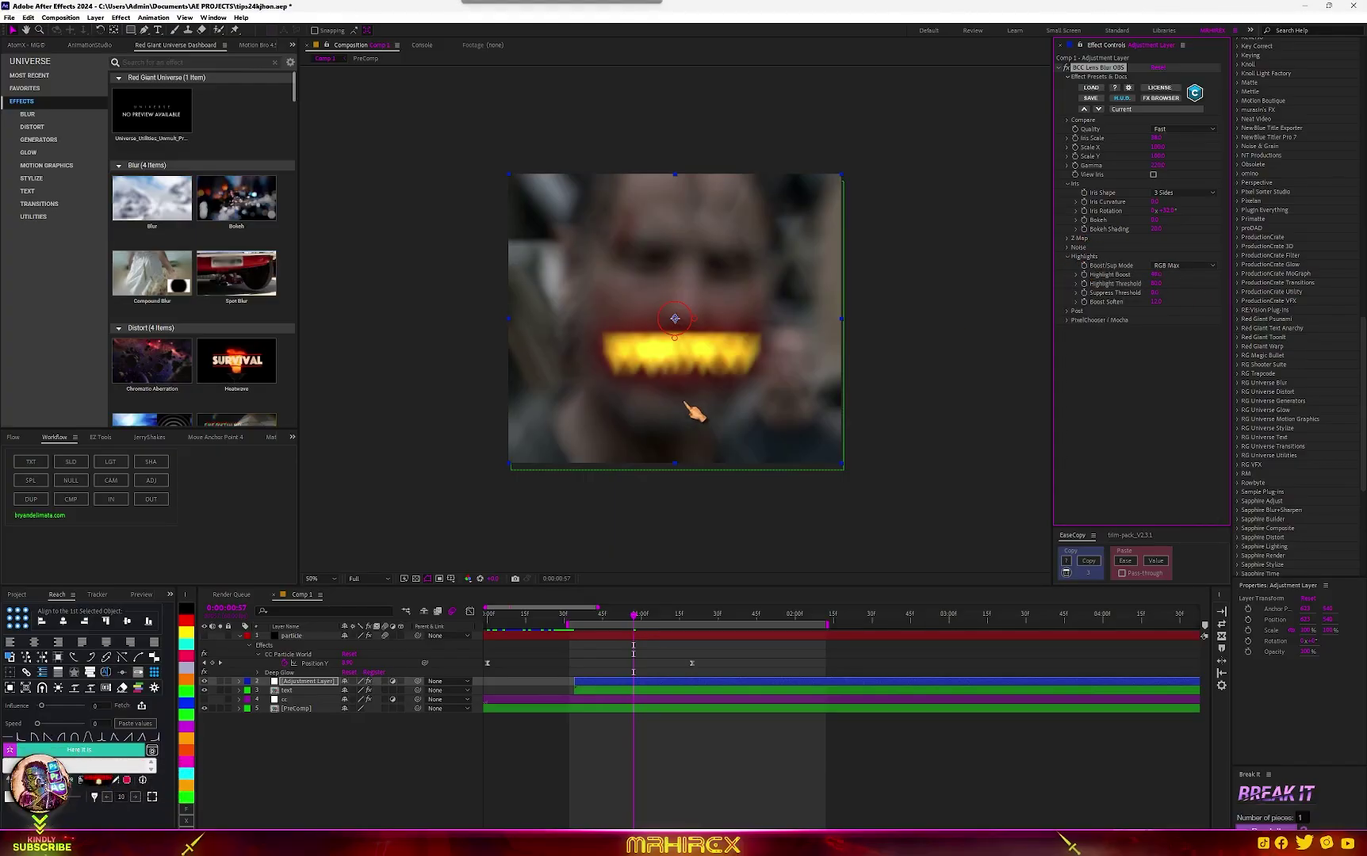
Examine the triangular blur on the yellow text at several magnifications.
key("slash")
key("comma")
key("comma")
key("comma")
key("comma")
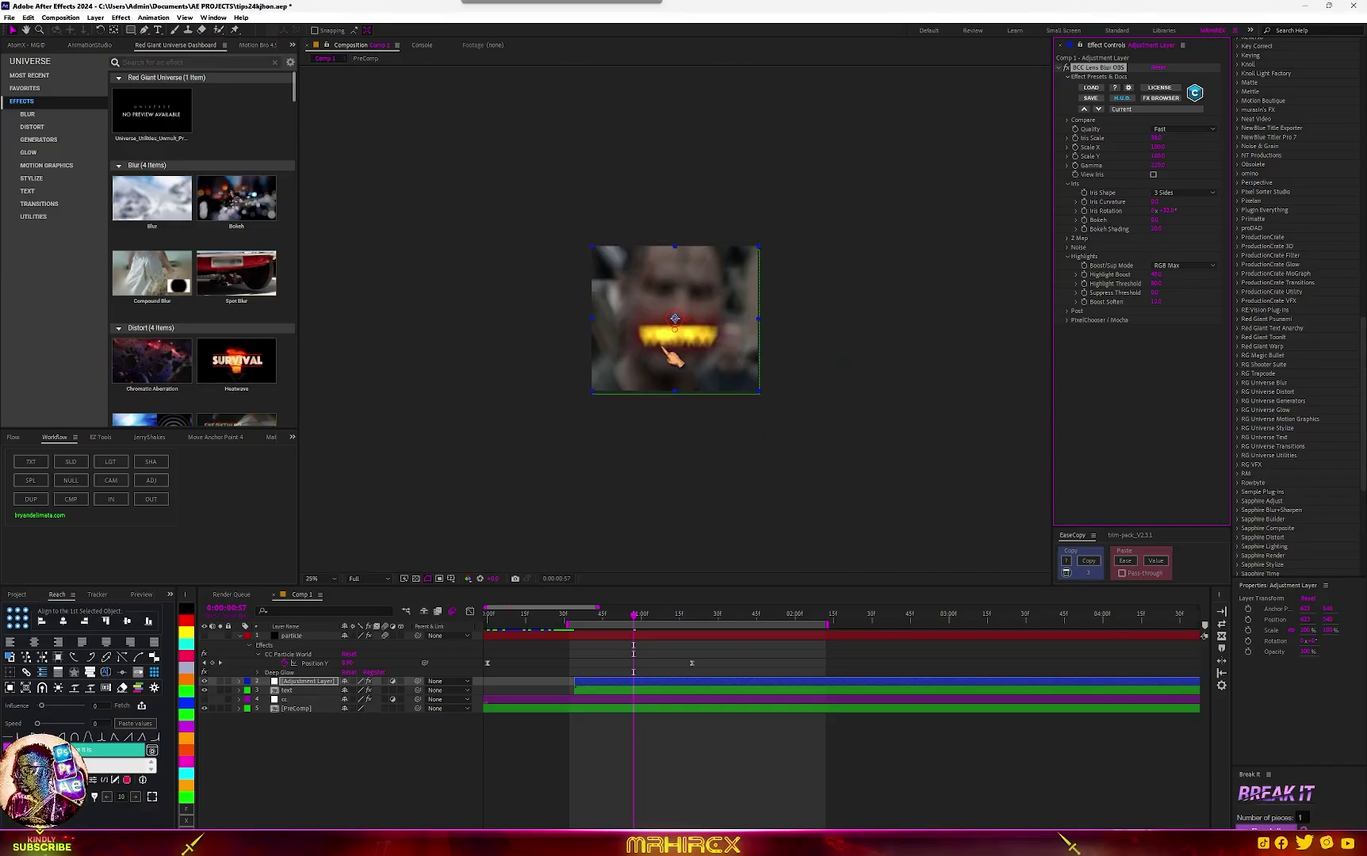
key("period")
key("period")
key("period")
key("period")
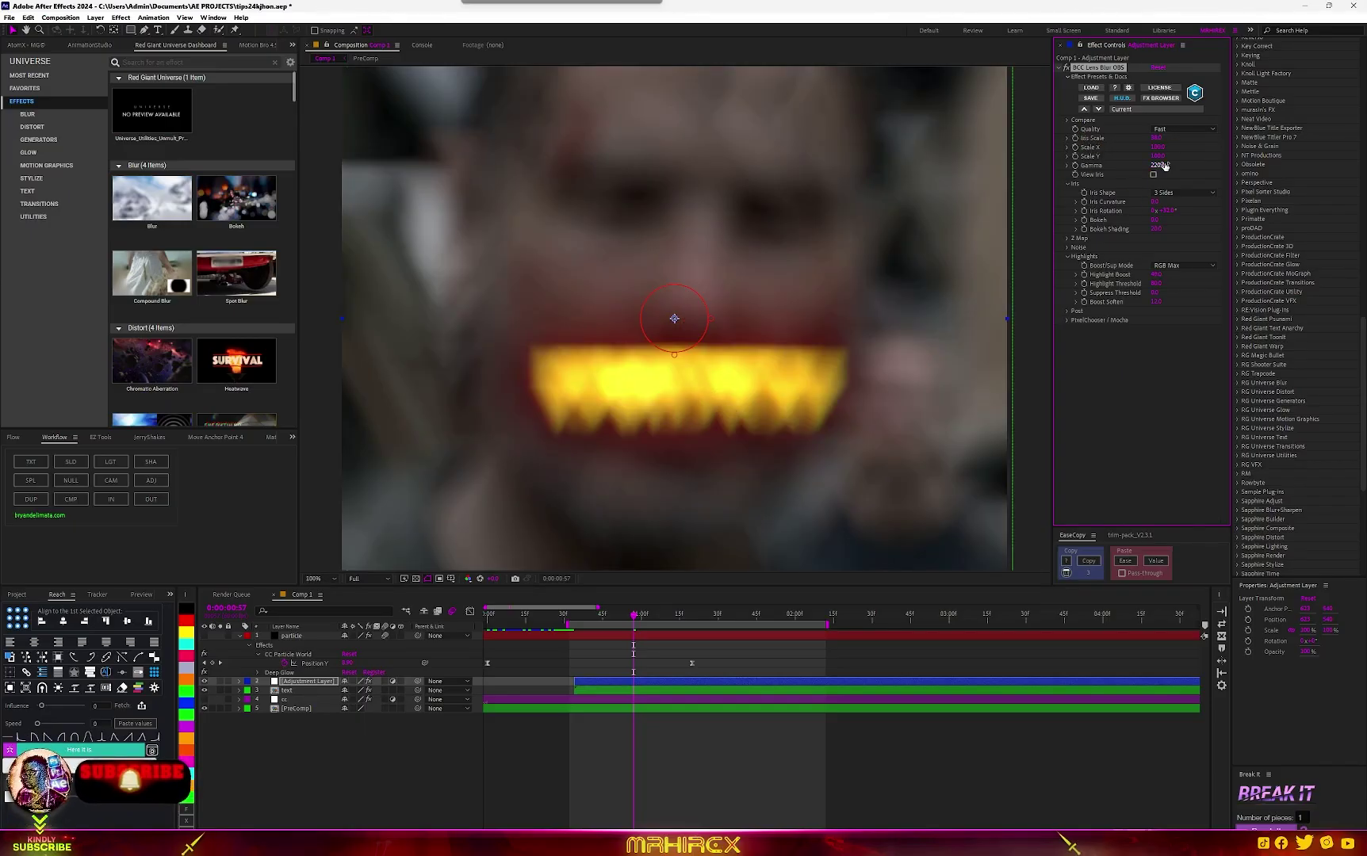
Try other Quality options for the lens blur and return it to Fast.
left_click(1181, 128)
left_click(1177, 175)
left_click(1181, 128)
left_click(1180, 152)
left_click(1181, 128)
left_click(1179, 141)
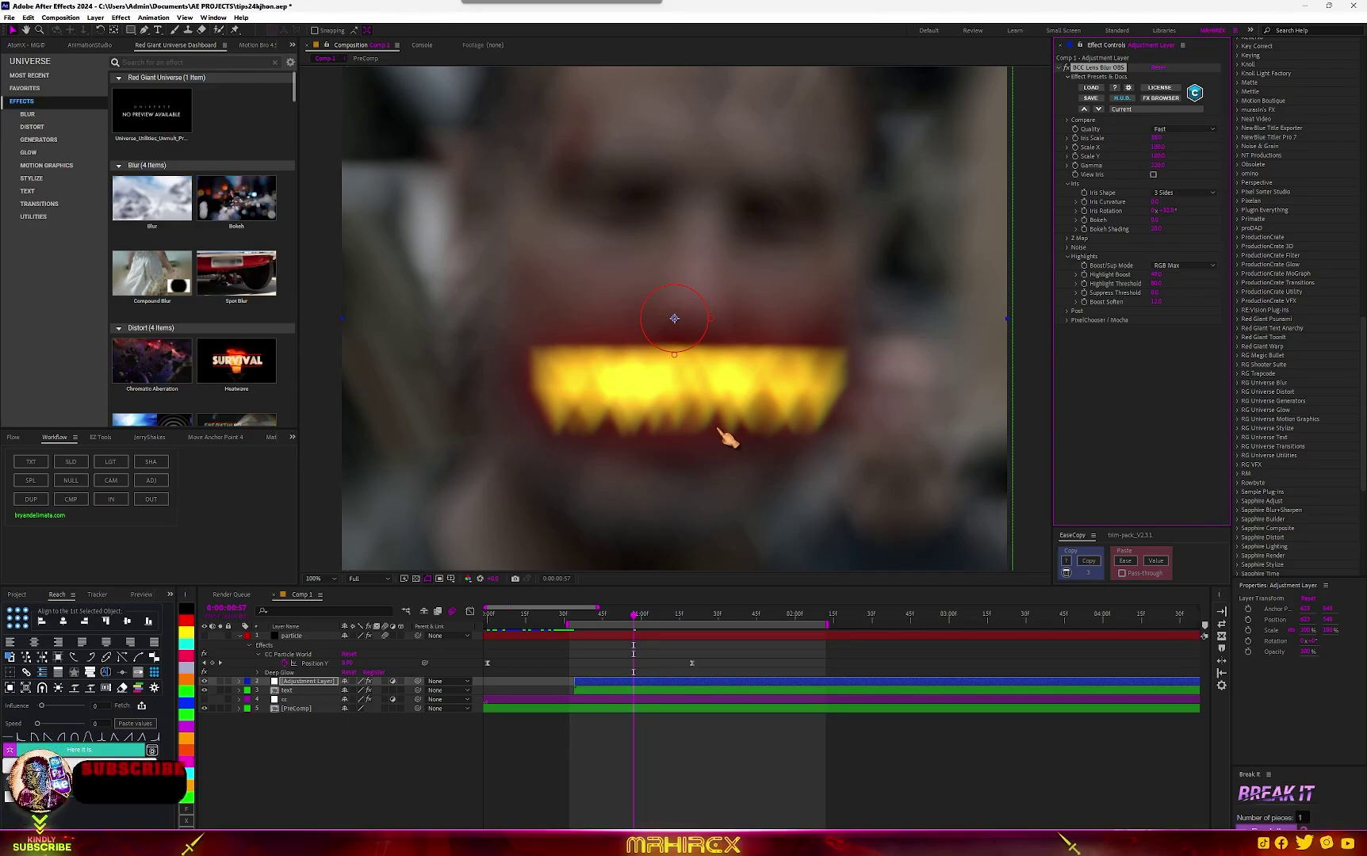
Disable BCC Lens Blur OBS and apply the Bokeh effect to the adjustment layer.
key("comma")
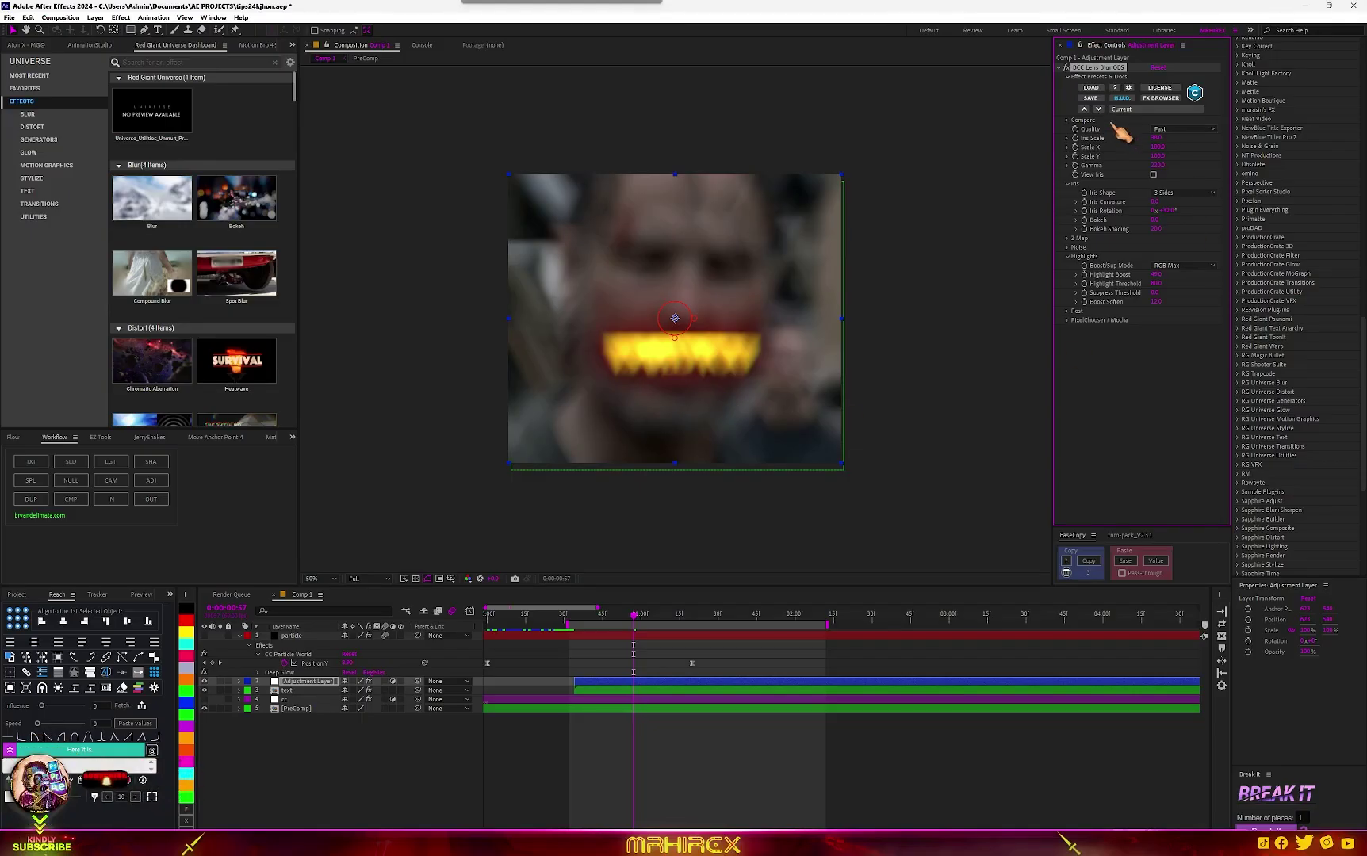
left_click(1069, 68)
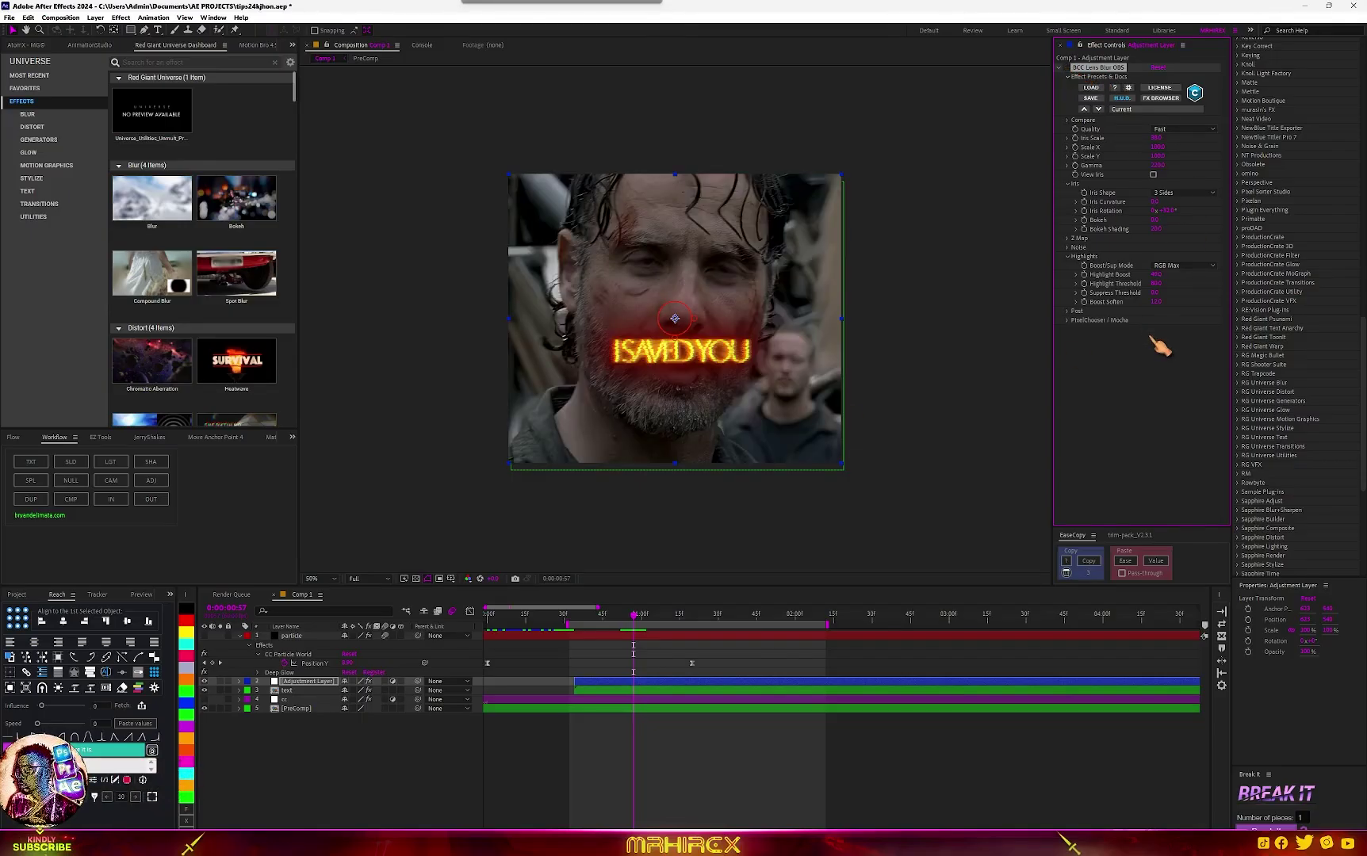
left_click(1160, 396)
key("ctrl+space")
type("bok")
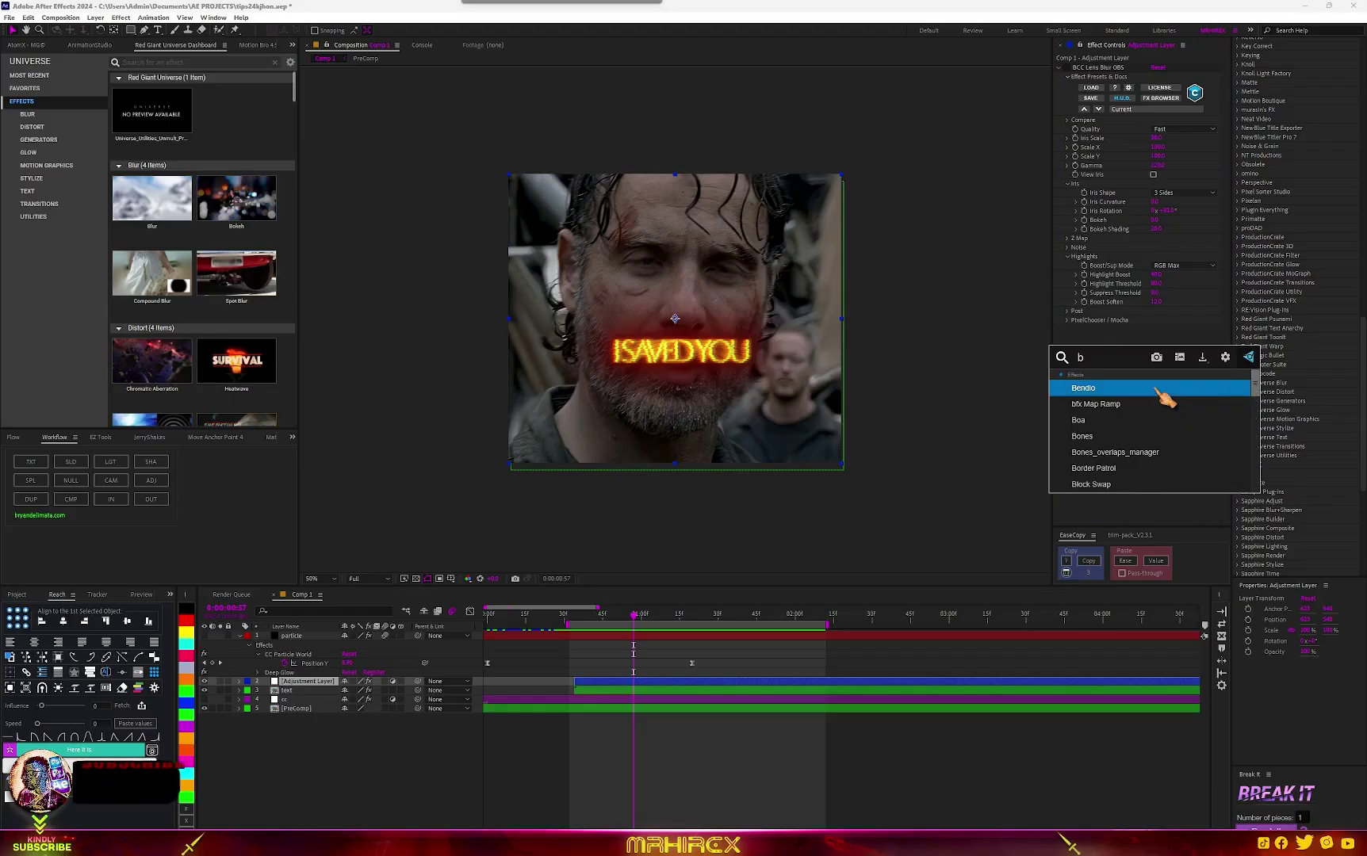
left_click(1134, 389)
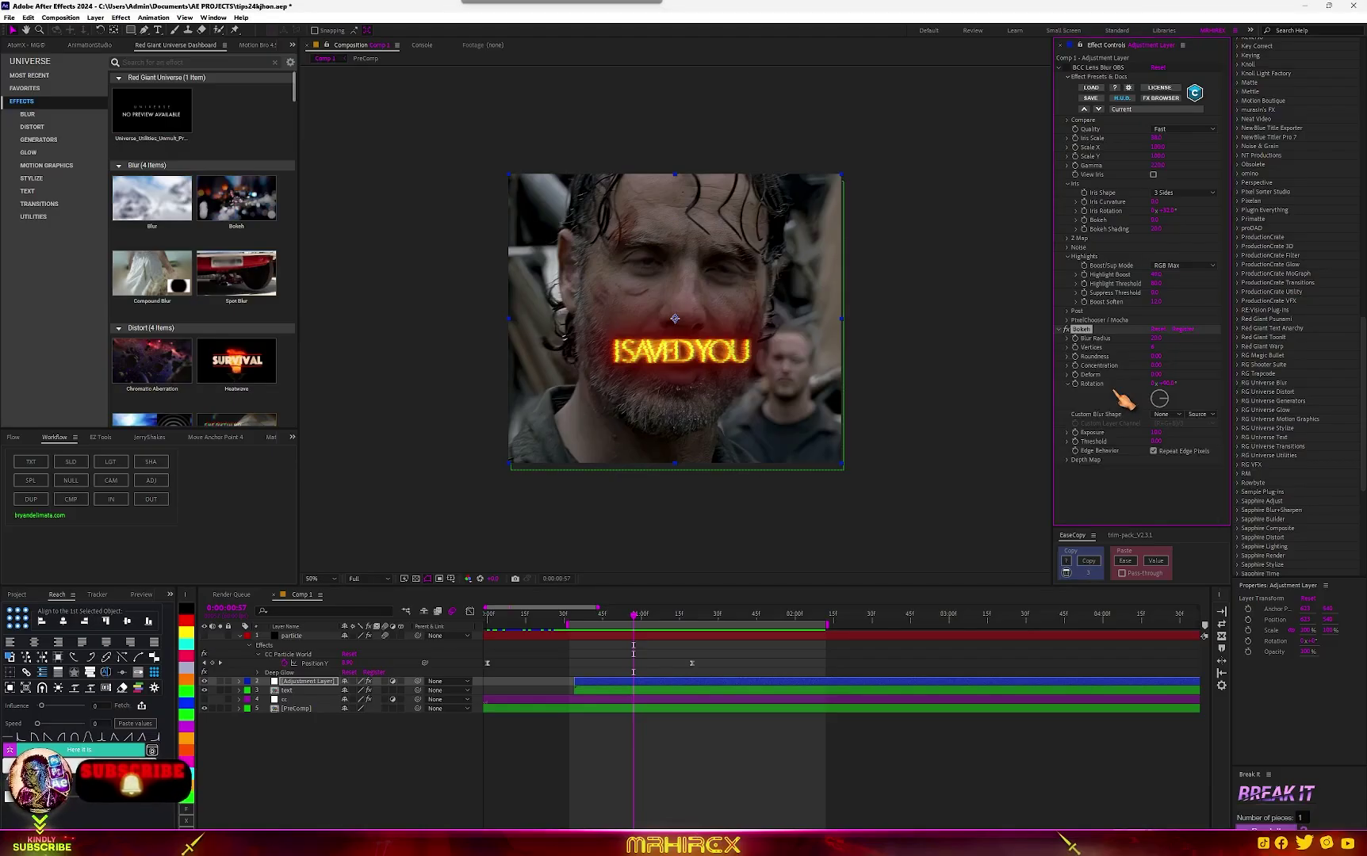
Inspect the bokeh shape beside the yellow text up close and set the Bokeh effect's Vertices to 3.
key("period")
key("period")
key("comma")
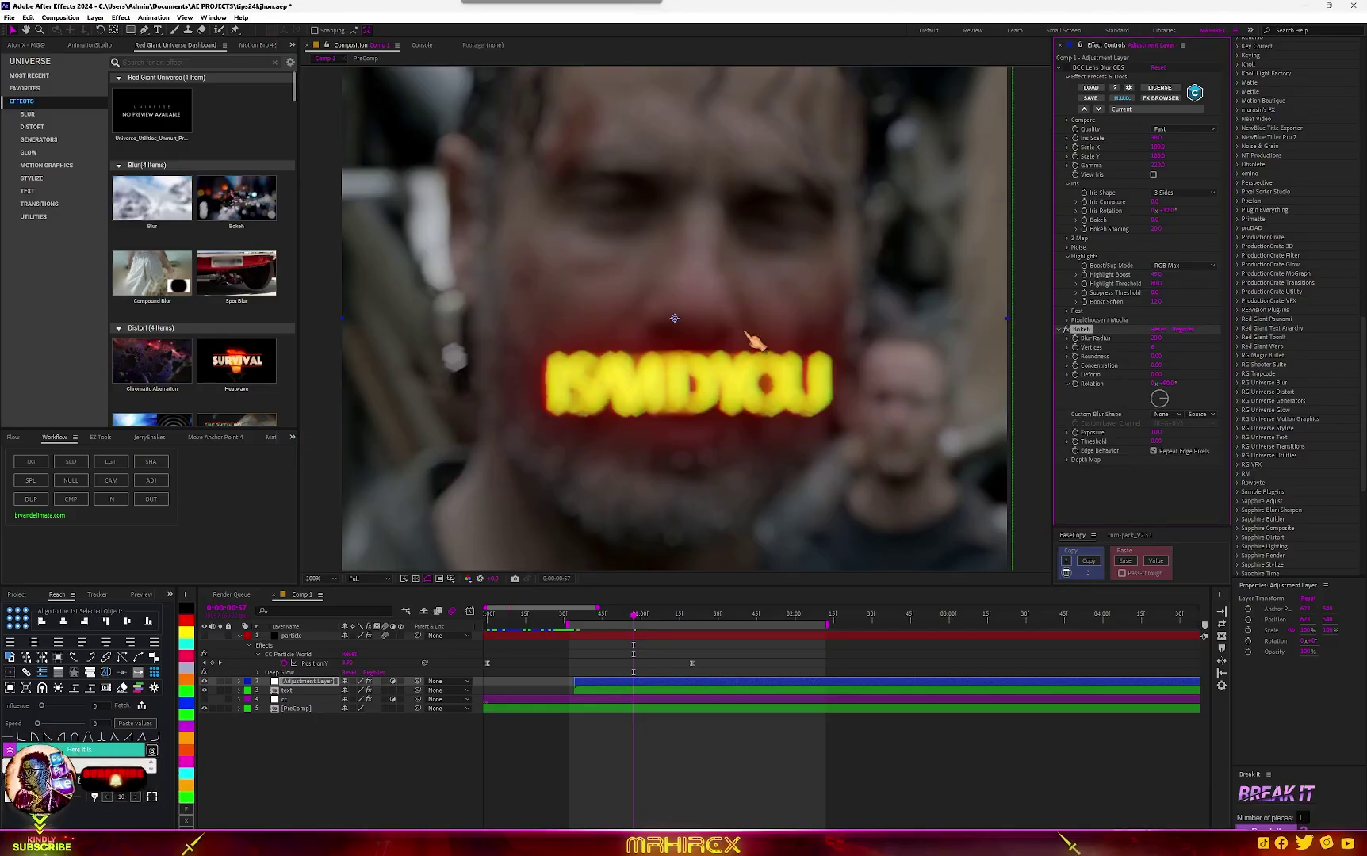
key("comma")
key("period")
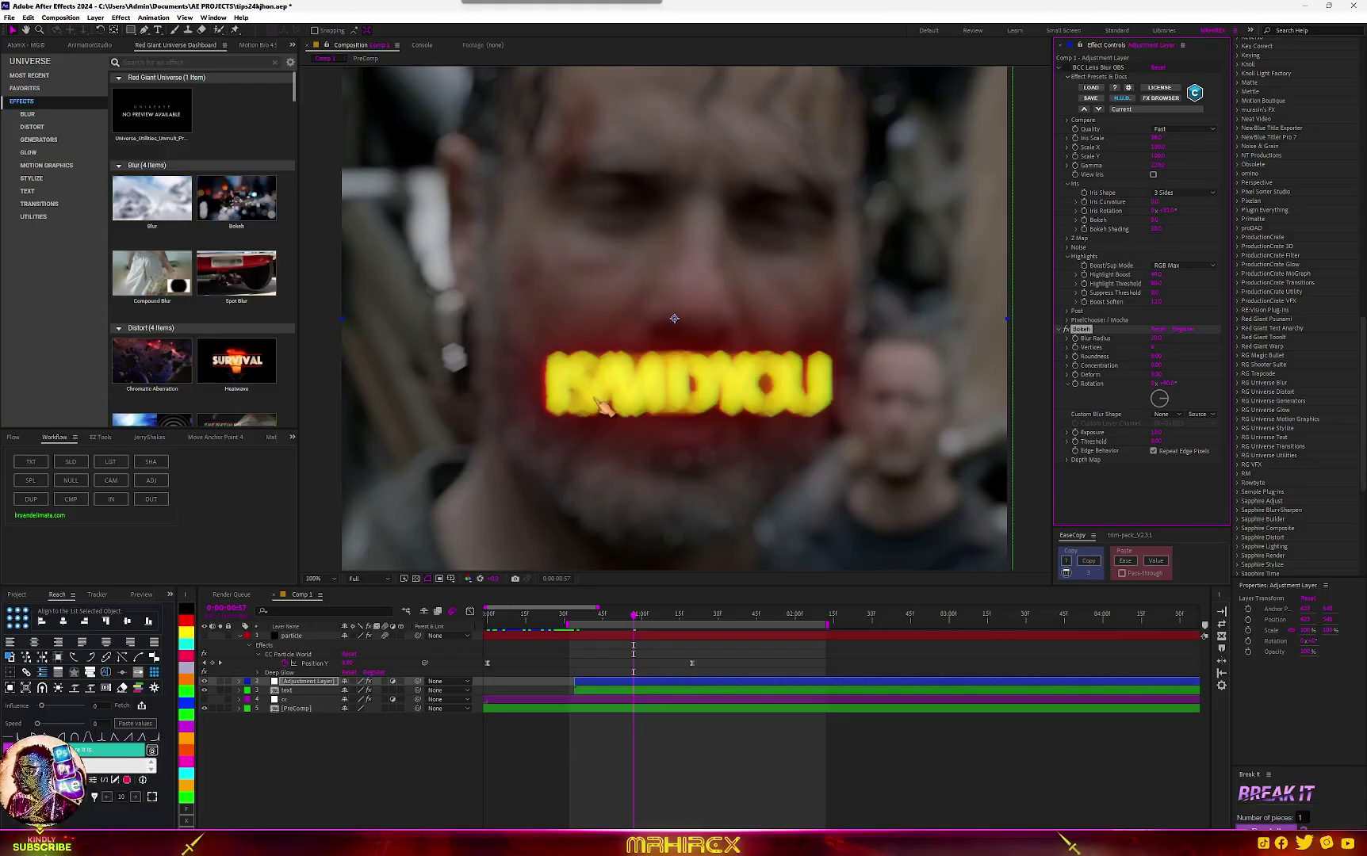
key("period")
left_click_drag(510, 422, 705, 375)
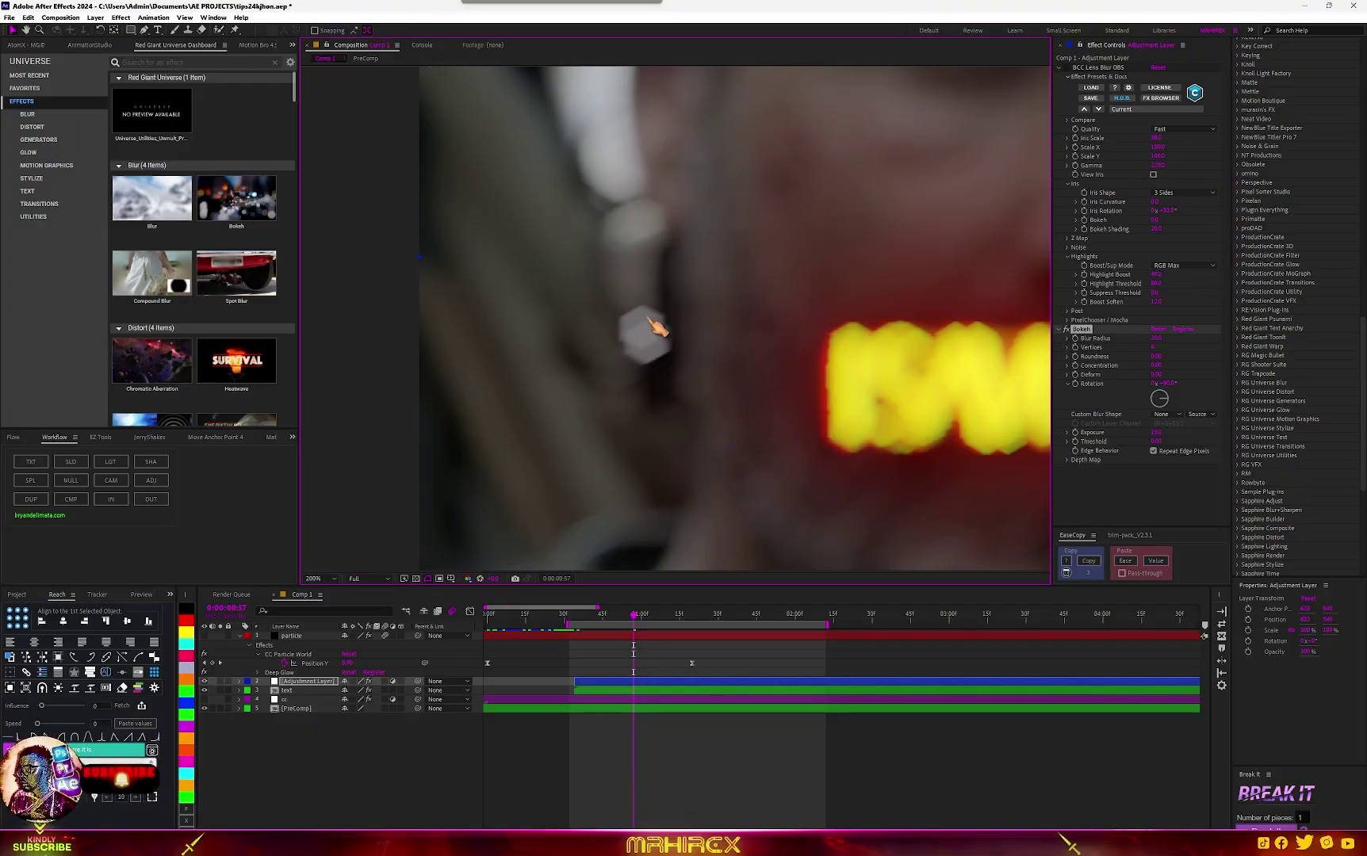
left_click_drag(1153, 350, 1168, 361)
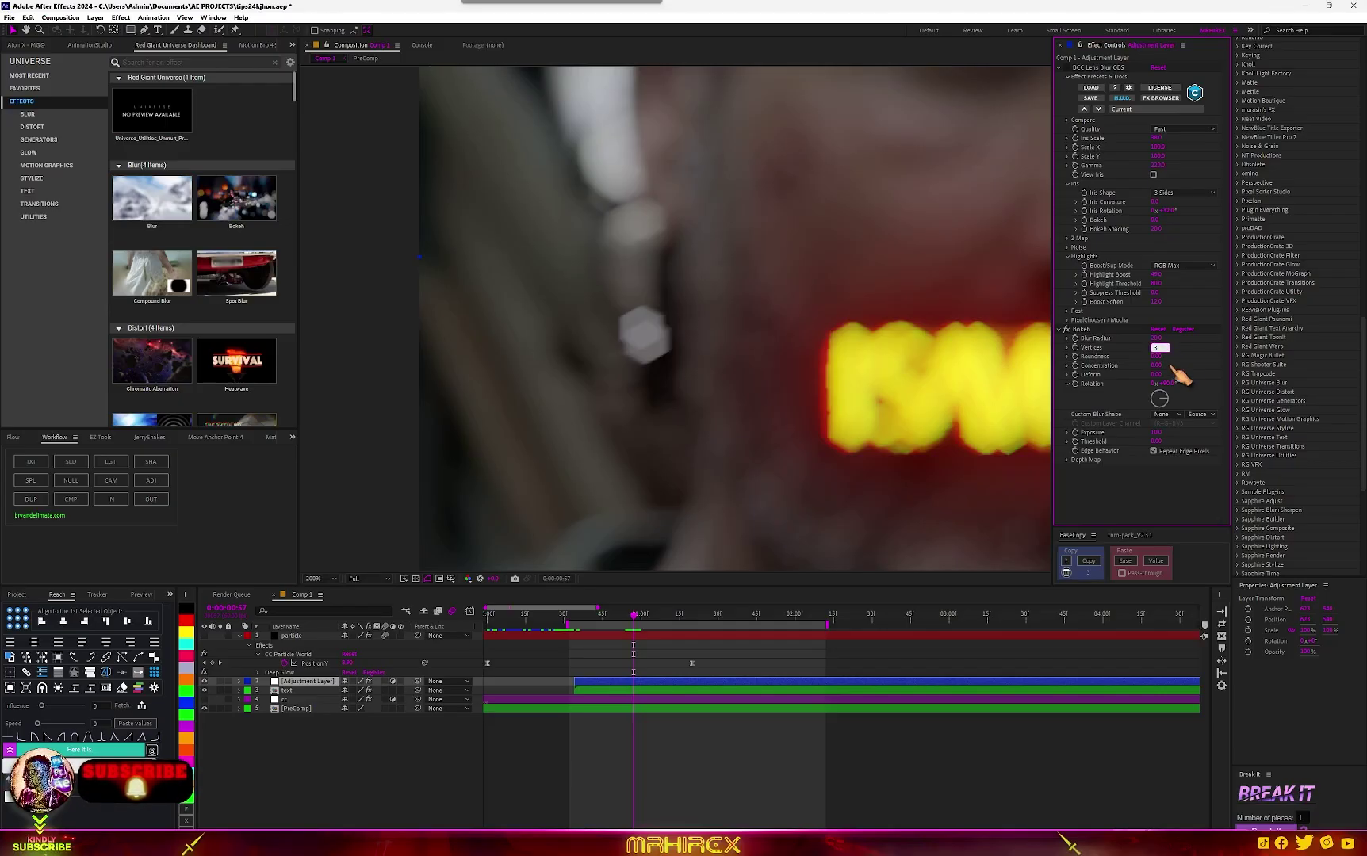
key("Return")
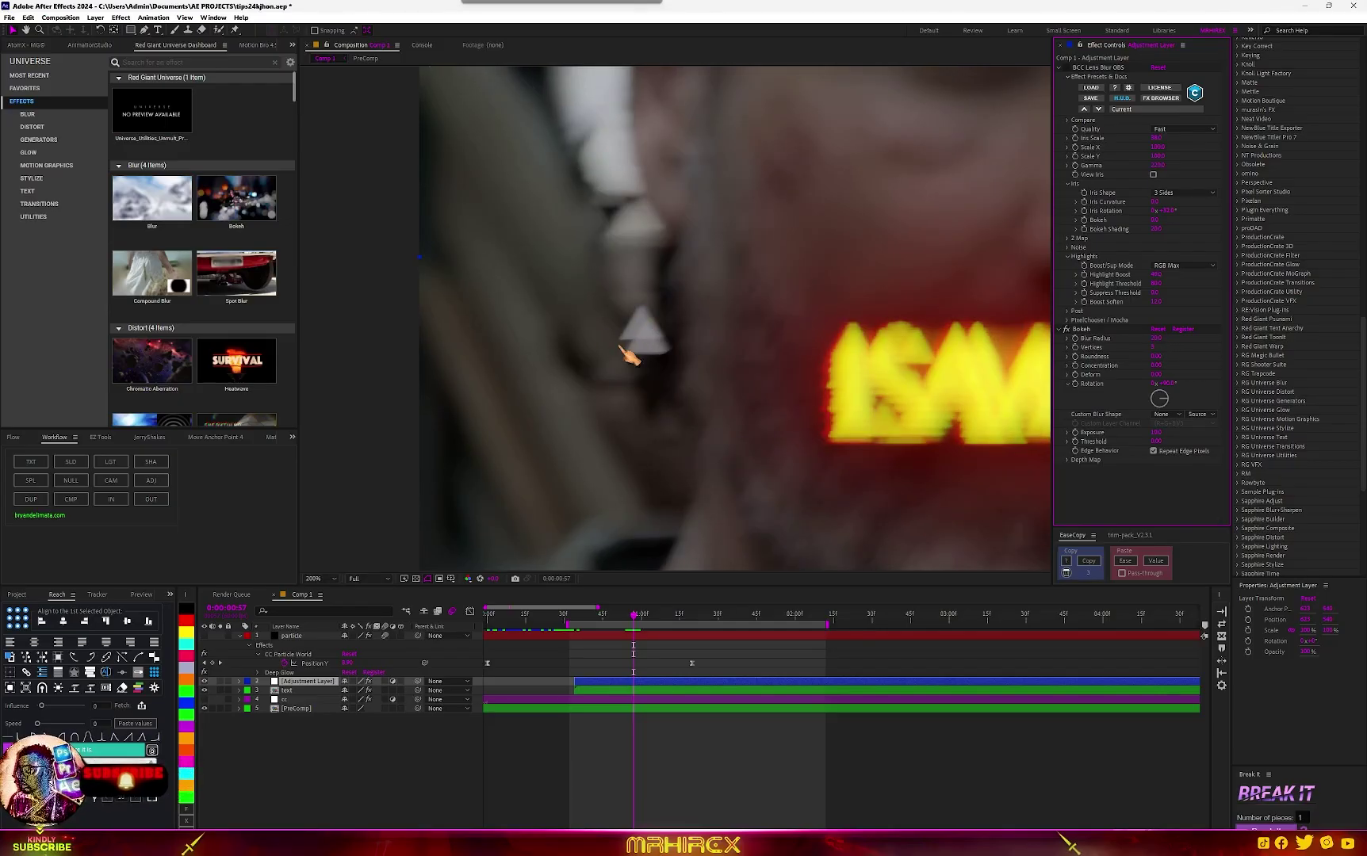
Set the Bokeh effect's Rotation to 30 degrees.
left_click_drag(787, 385, 574, 340)
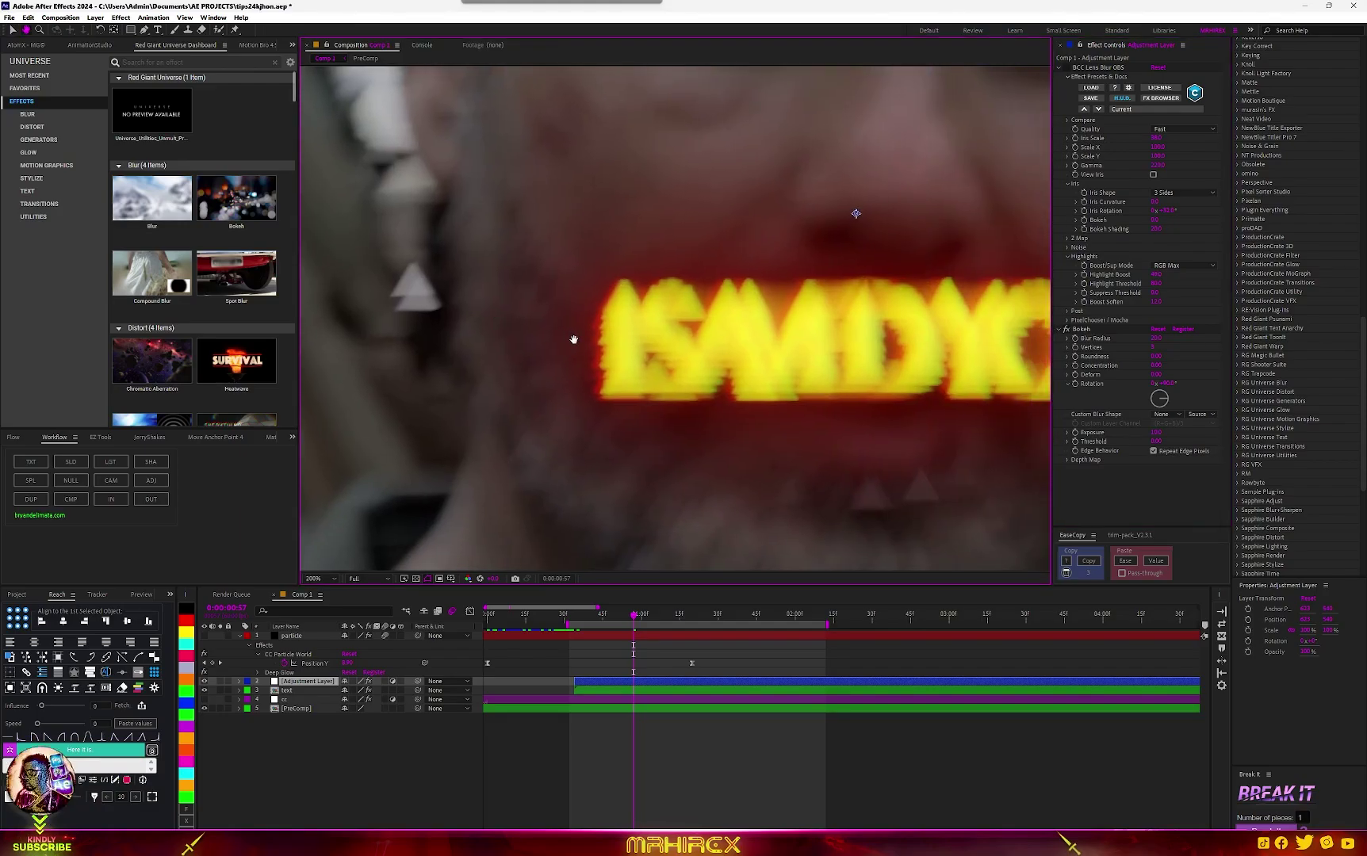
scroll(698, 409, "down", 2)
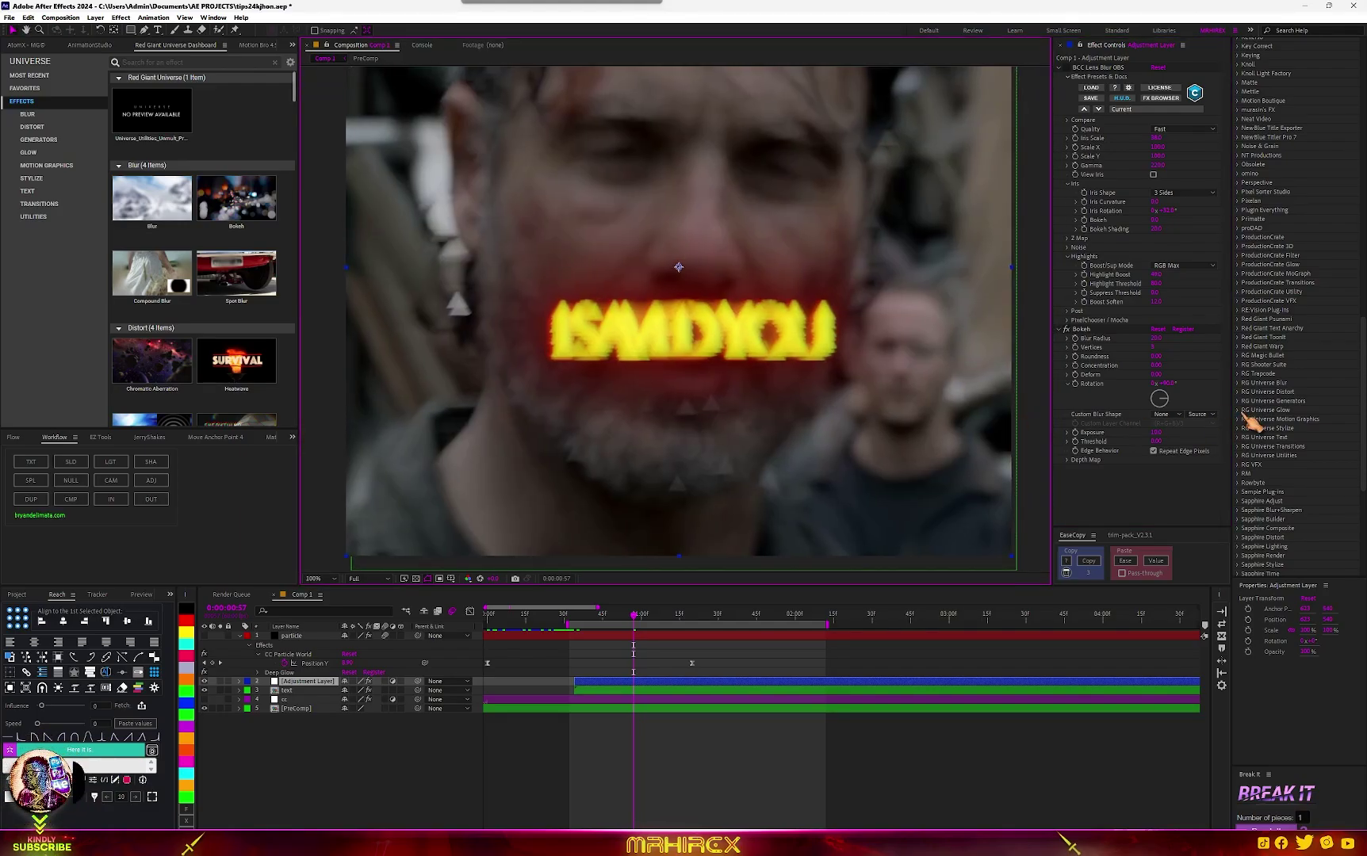
left_click(1168, 385)
key("BackSpace")
type("3")
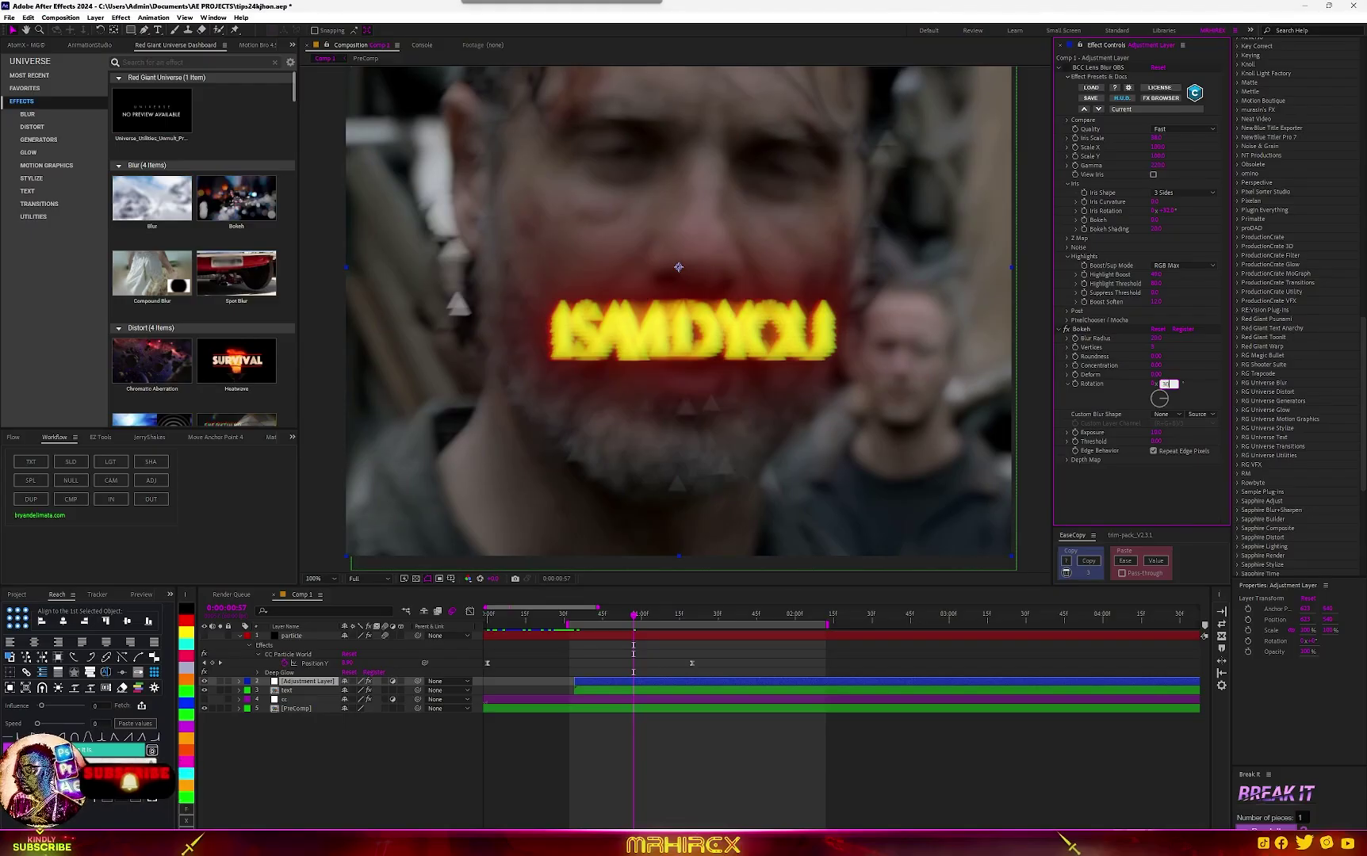
type("0")
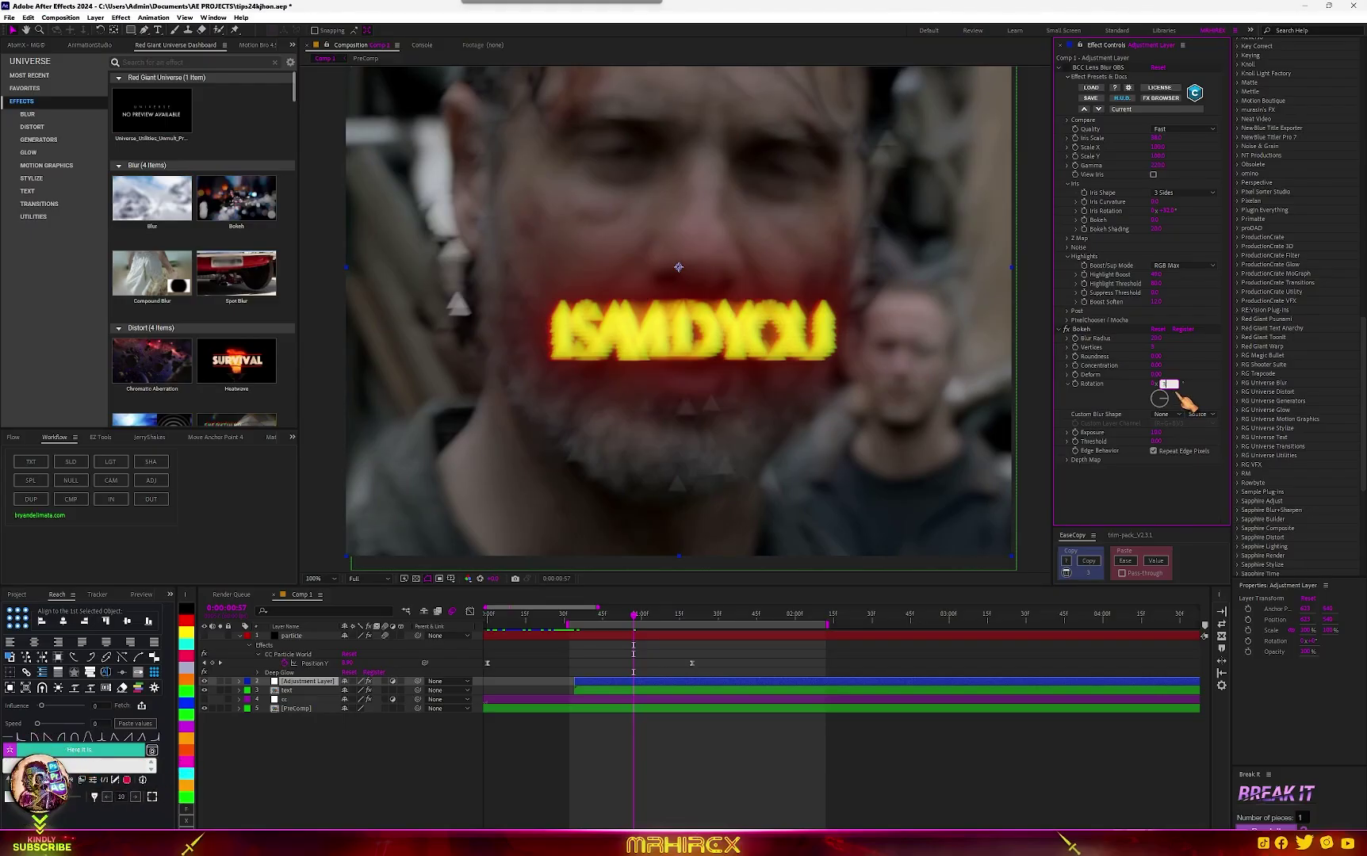
key("Return")
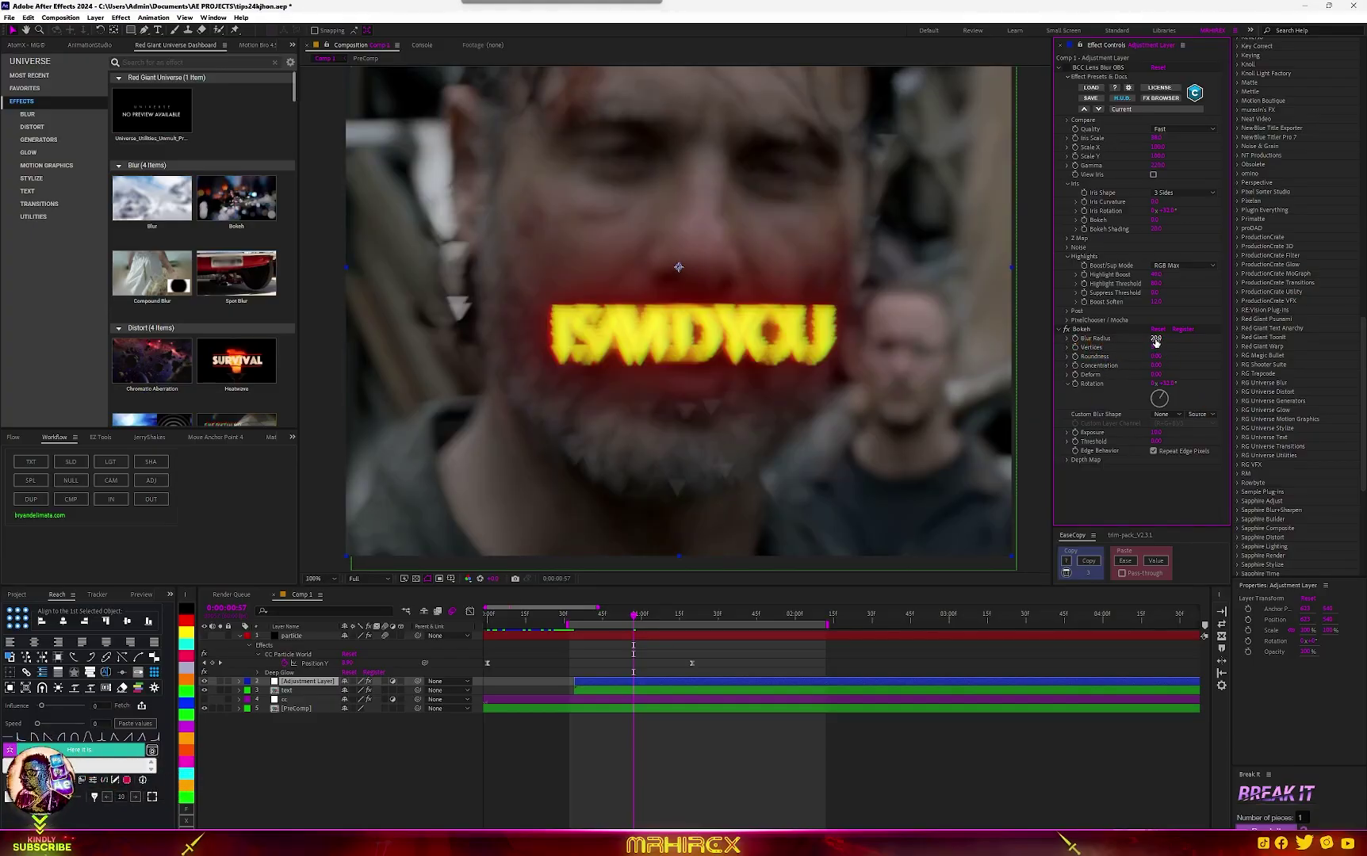
Keyframe an increased Bokeh Blur Radius and set its value at the earlier start of the text.
left_click_drag(1156, 339, 1165, 338)
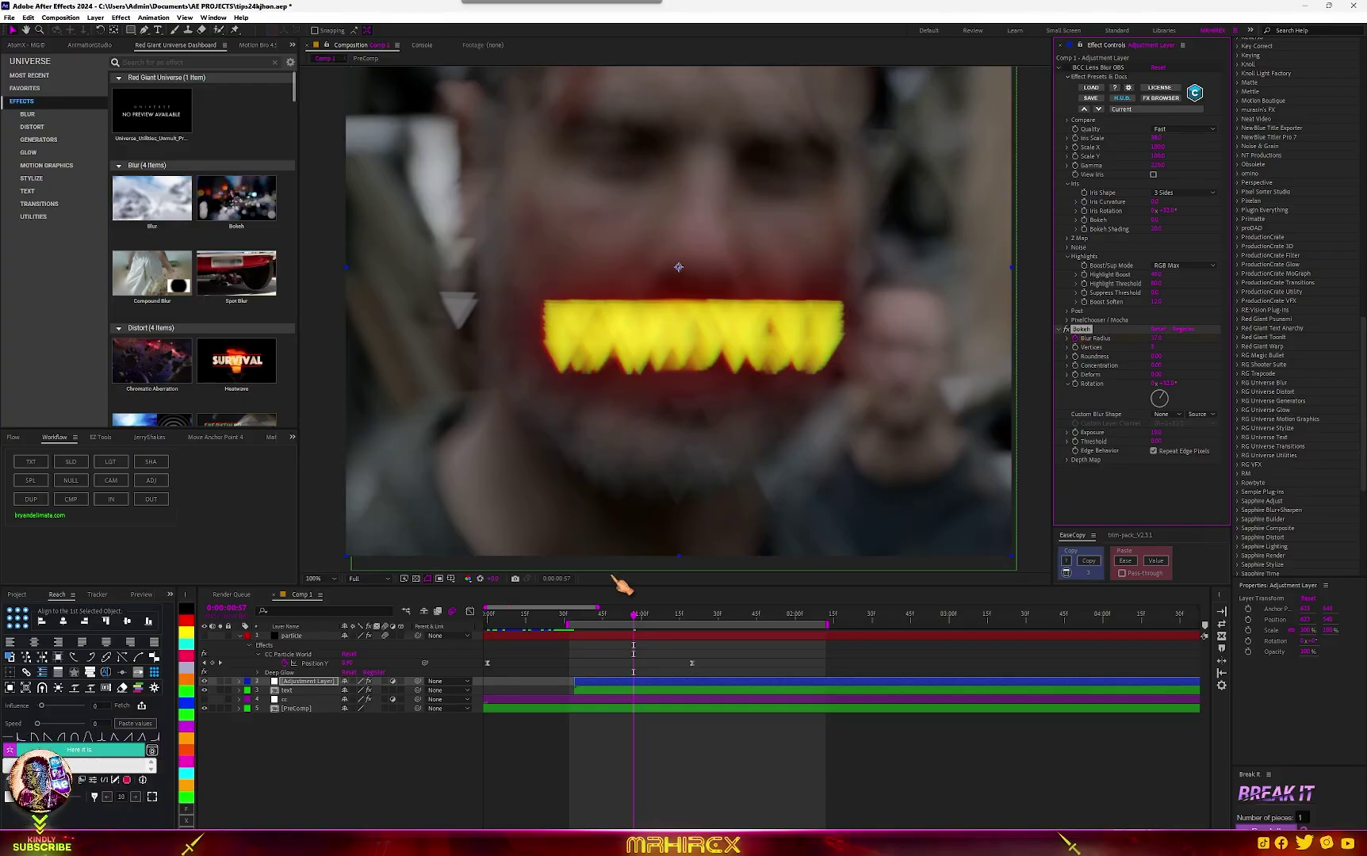
key("u")
left_click_drag(641, 626, 583, 628)
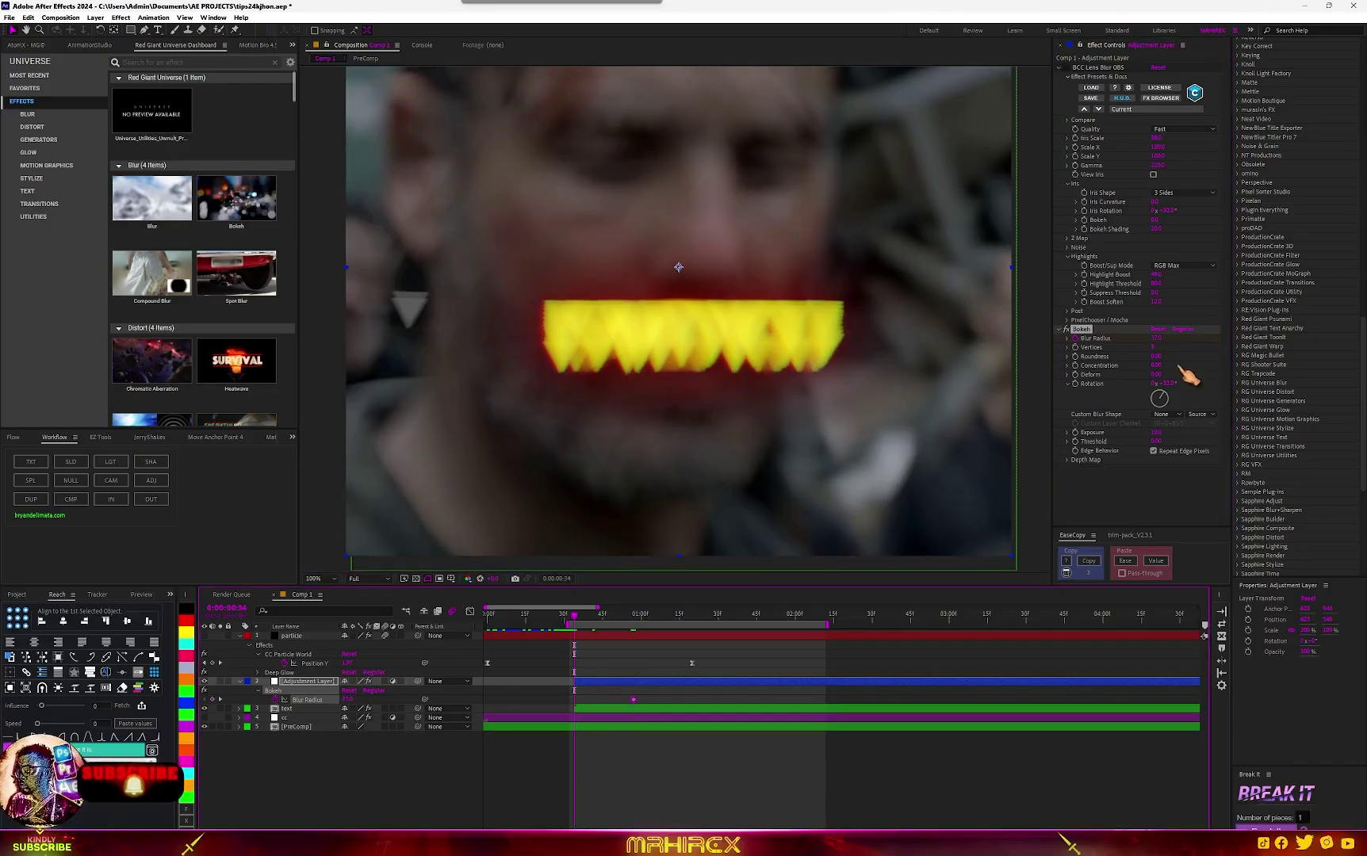
left_click(1154, 338)
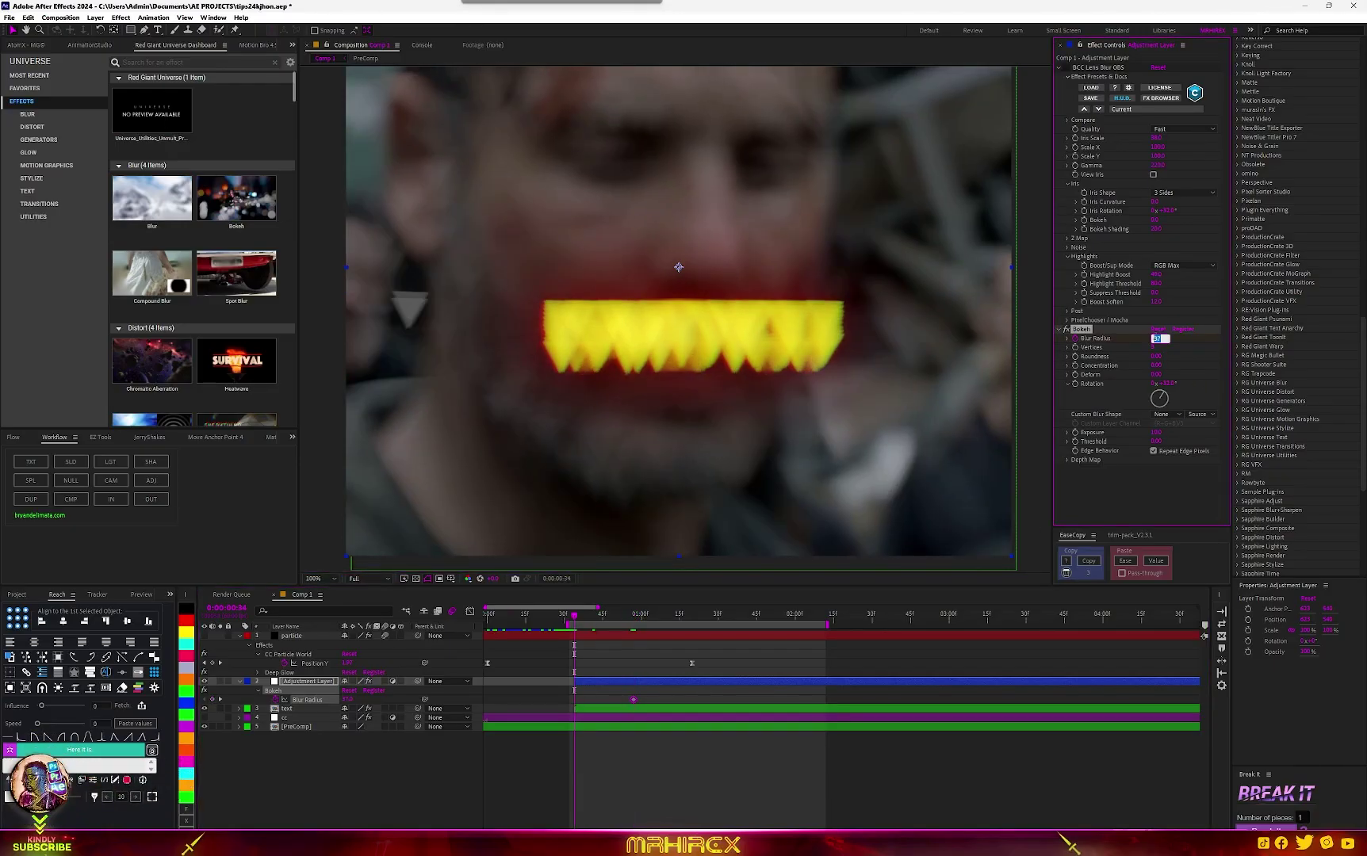
key("Return")
Key the Blur Radius at 0 at 0:00:00:47 and apply easing to all three Blur Radius keyframes.
left_click_drag(593, 627, 617, 636)
left_click(1158, 338)
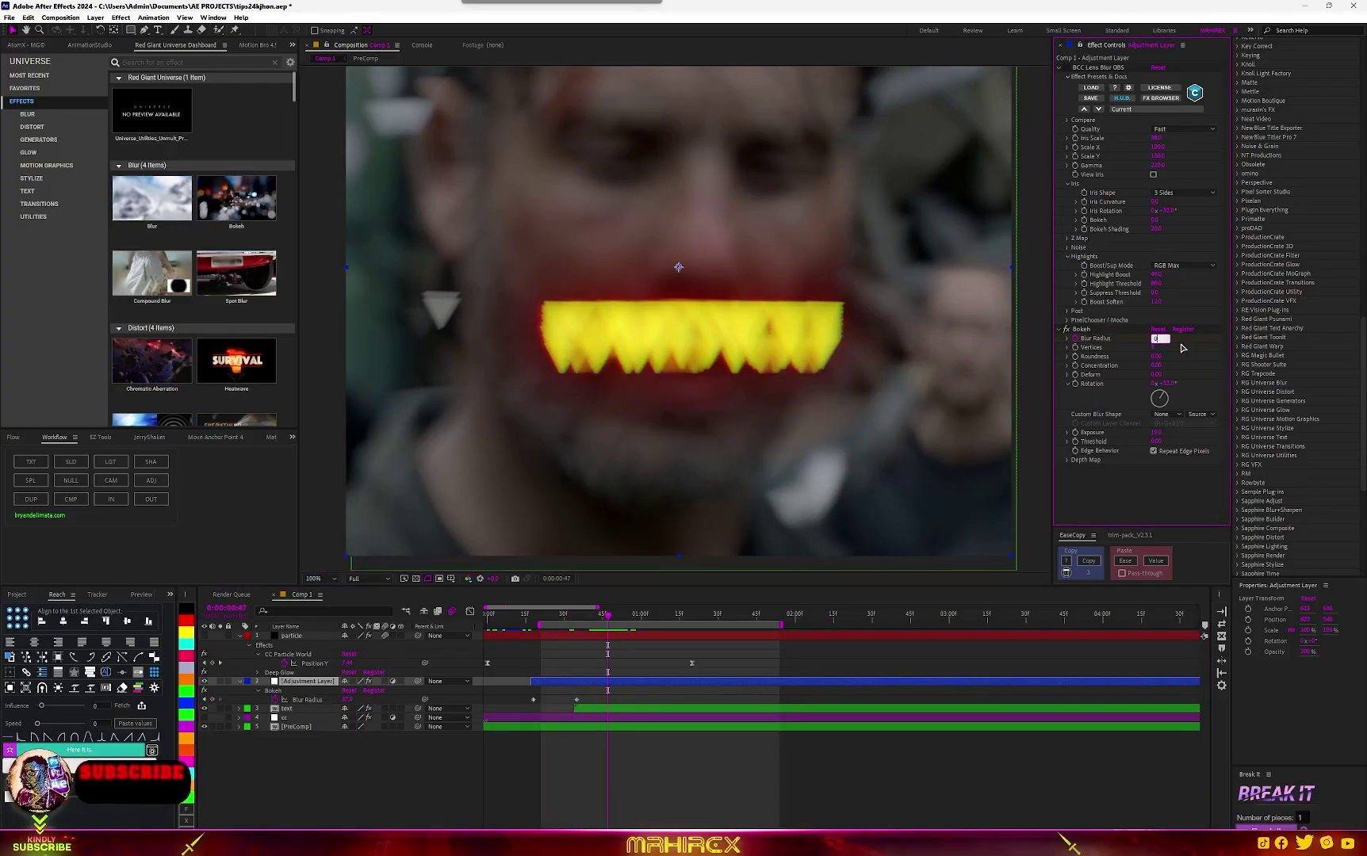
type("0")
key("Return")
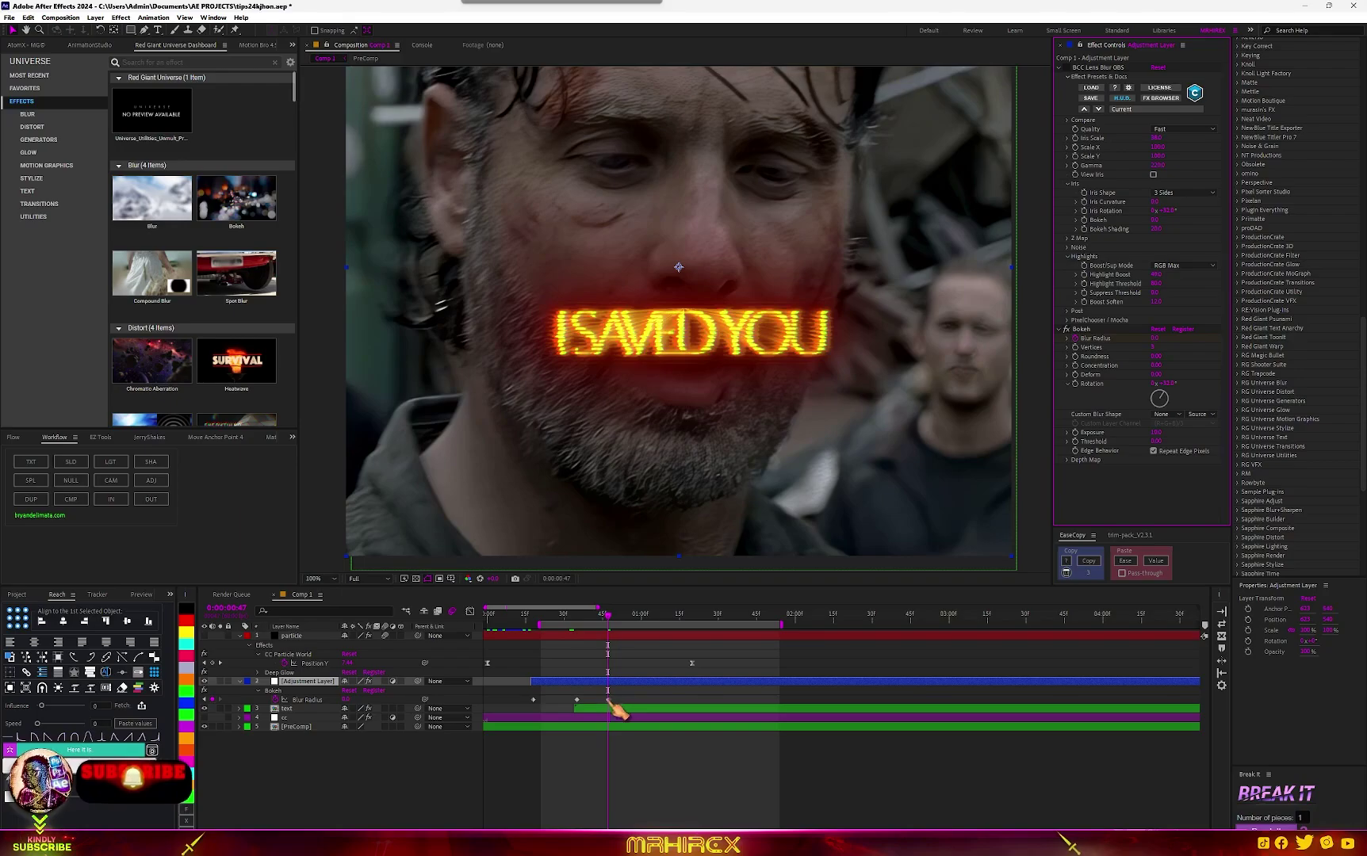
left_click_drag(620, 697, 488, 708)
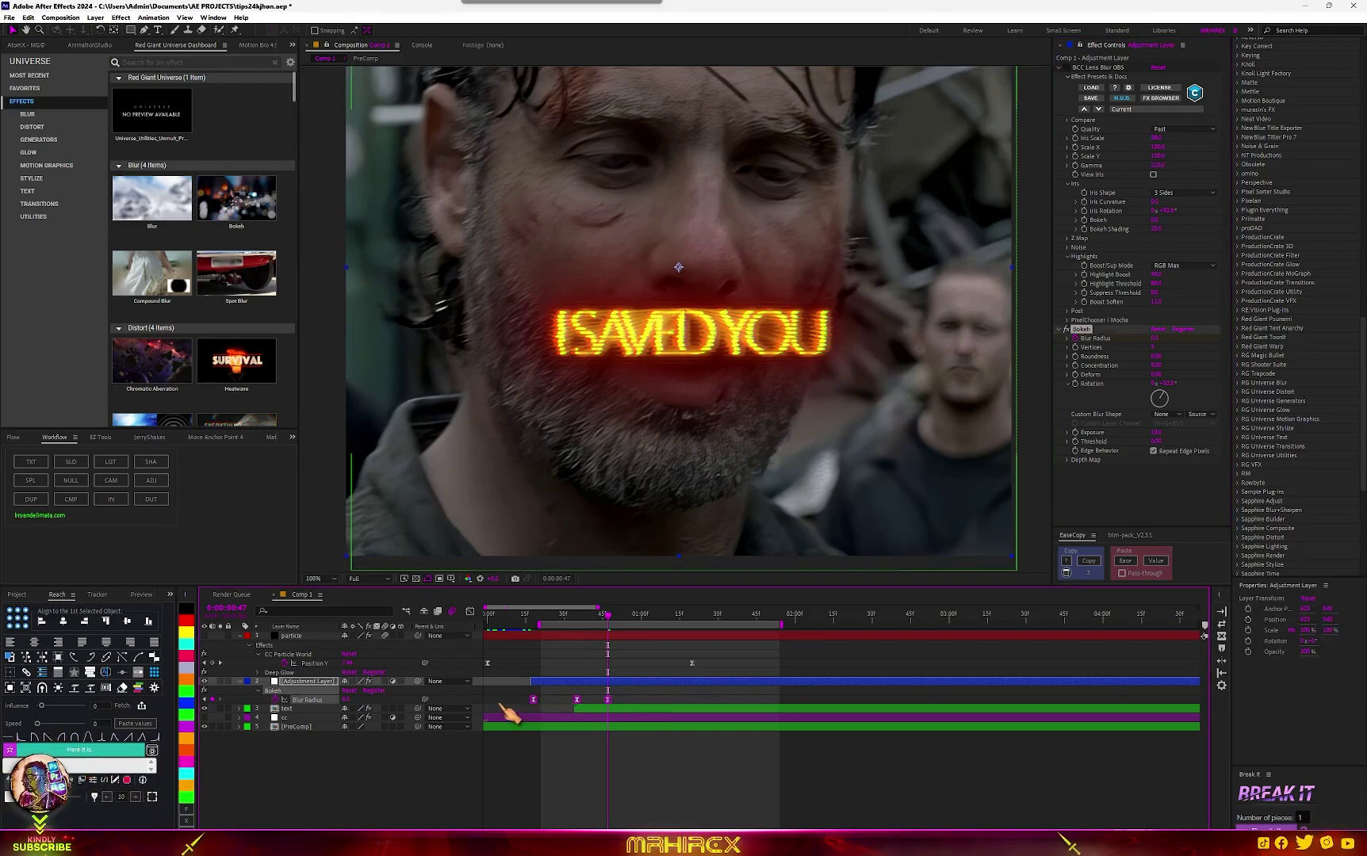
Reshape the easing of the Blur Radius keyframes in the speed graph and return to the layer timeline.
left_click(569, 614)
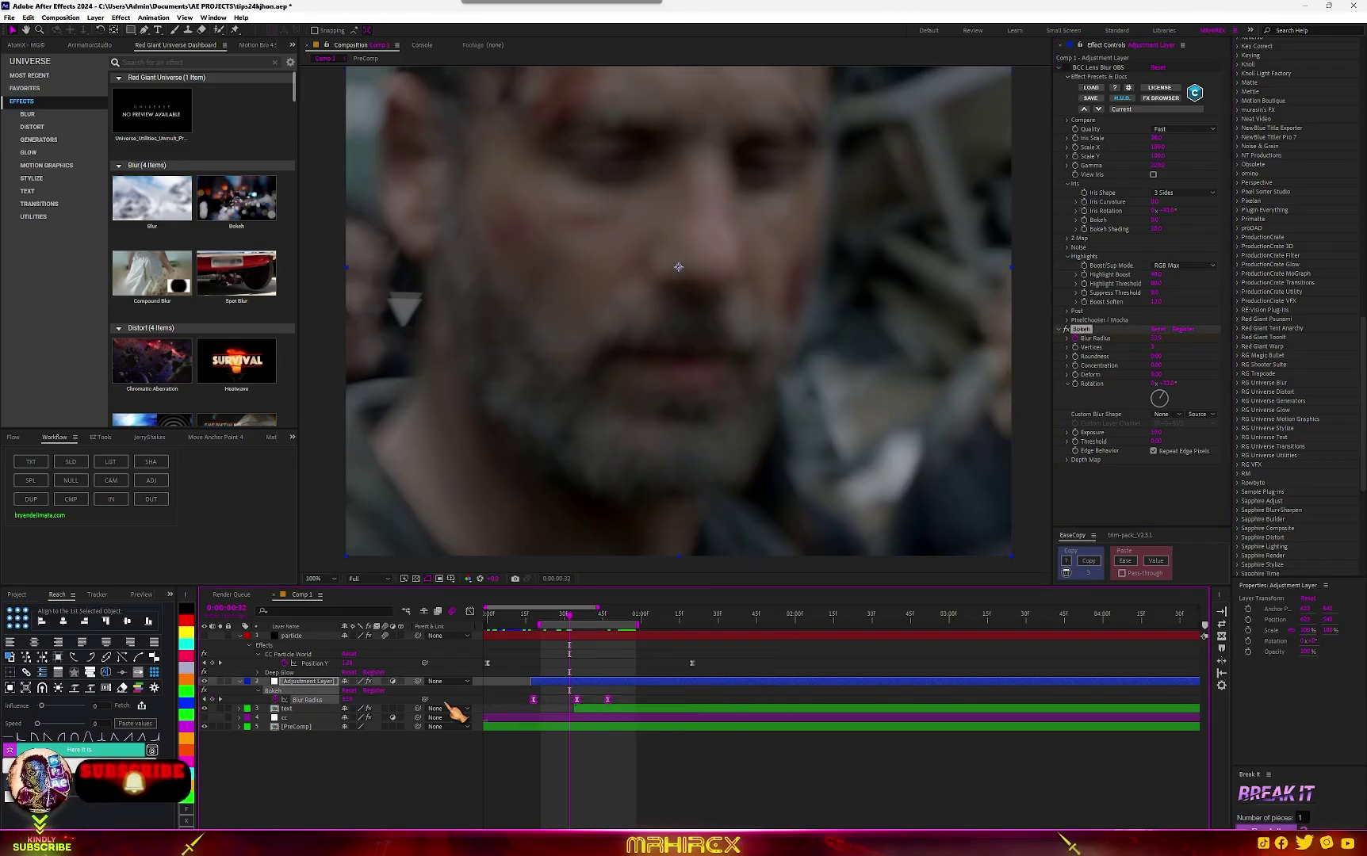
left_click(470, 611)
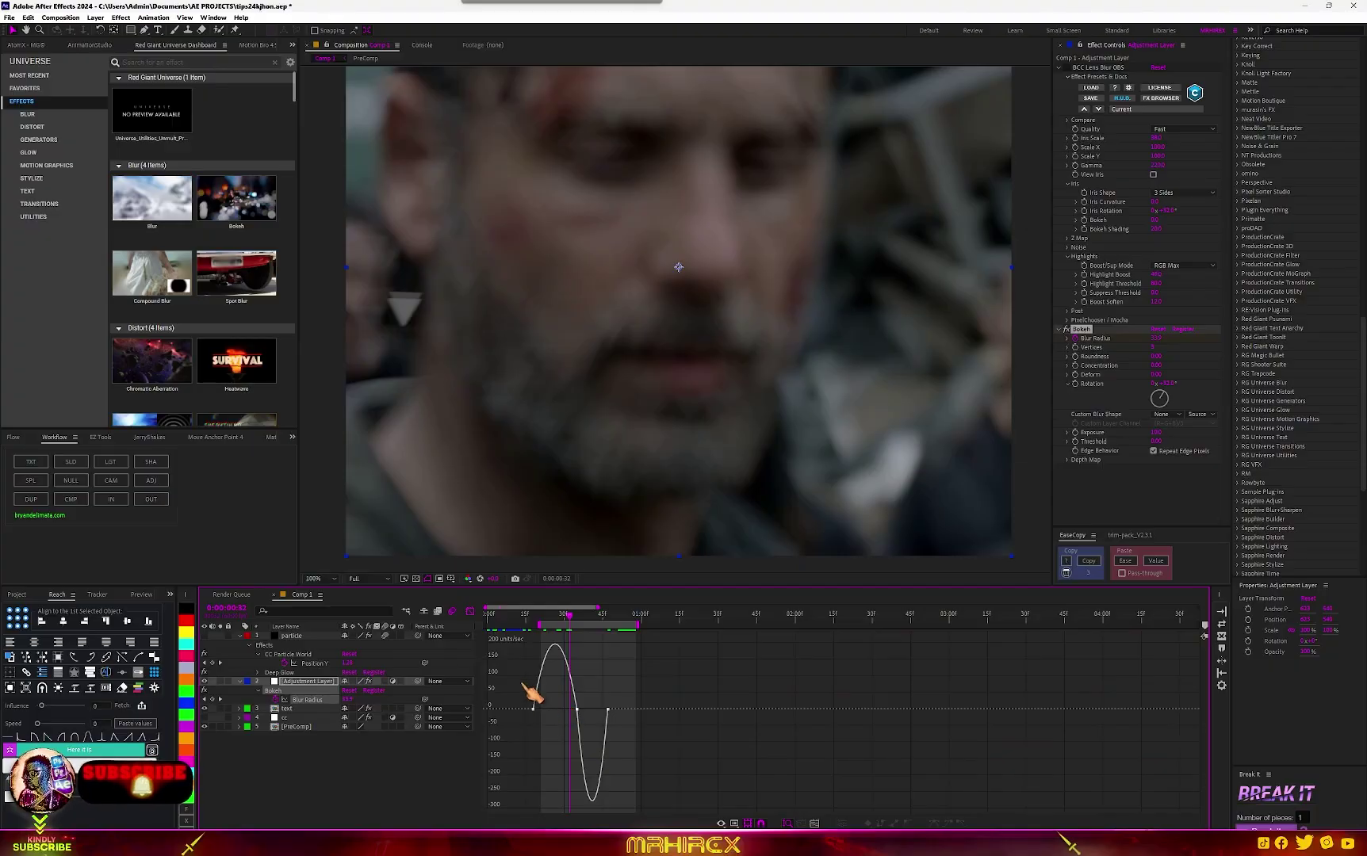
left_click_drag(540, 711, 550, 720)
left_click_drag(644, 712, 602, 739)
key("shift+F3")
Increase the Bokeh effect's Exposure at the peak blur keyframe to brighten the triangular highlights.
key("comma")
left_click(575, 615)
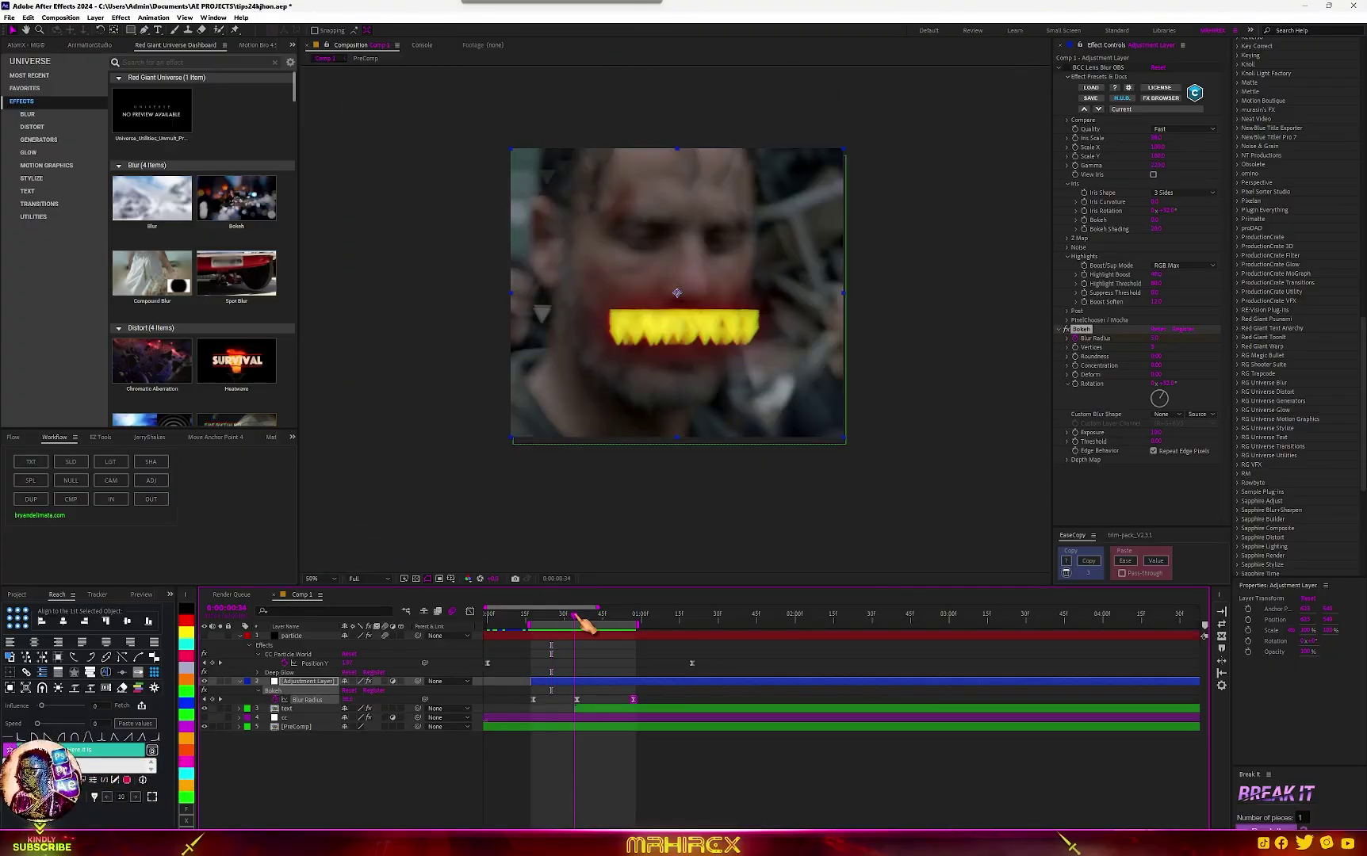
left_click(577, 617)
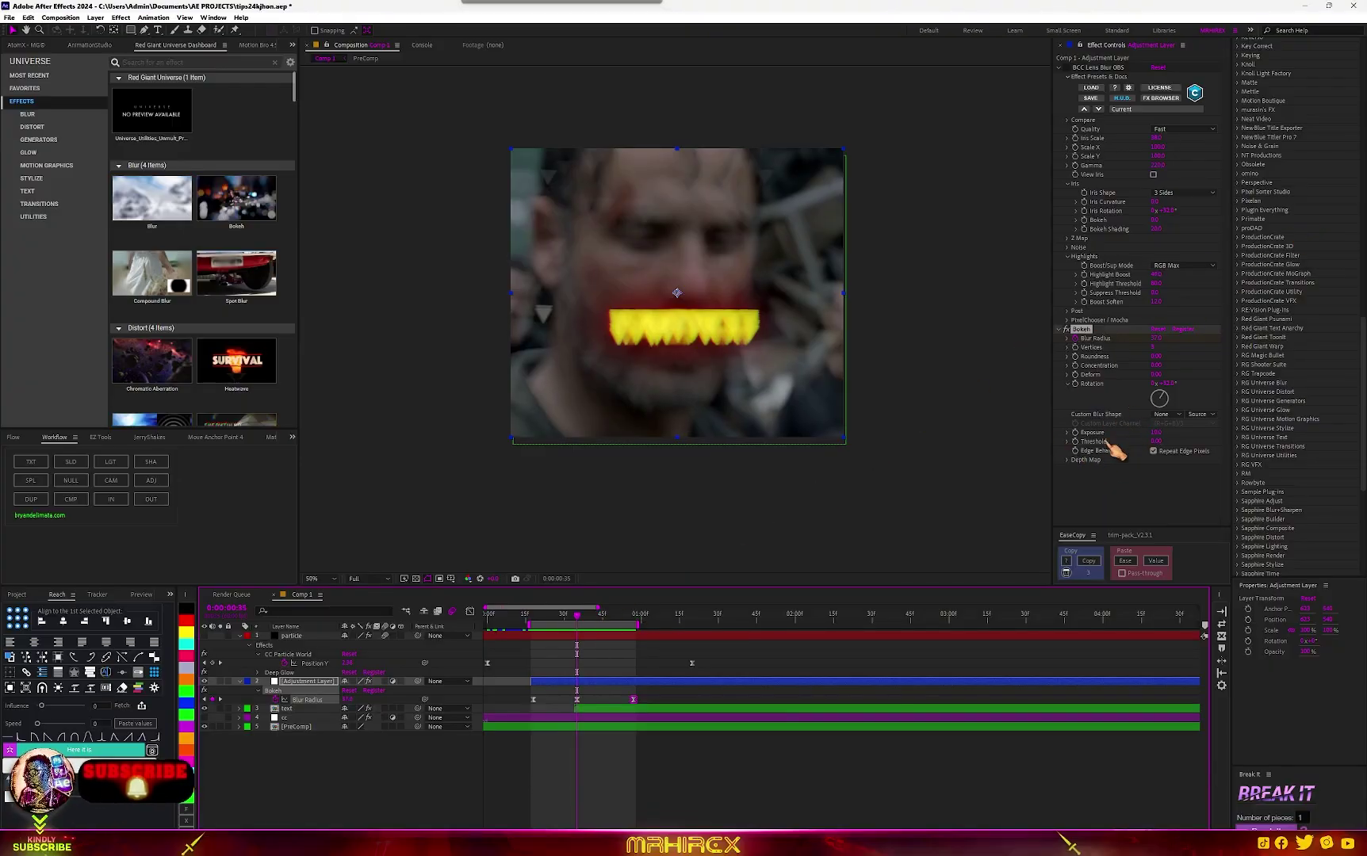
left_click_drag(1156, 432, 1171, 438)
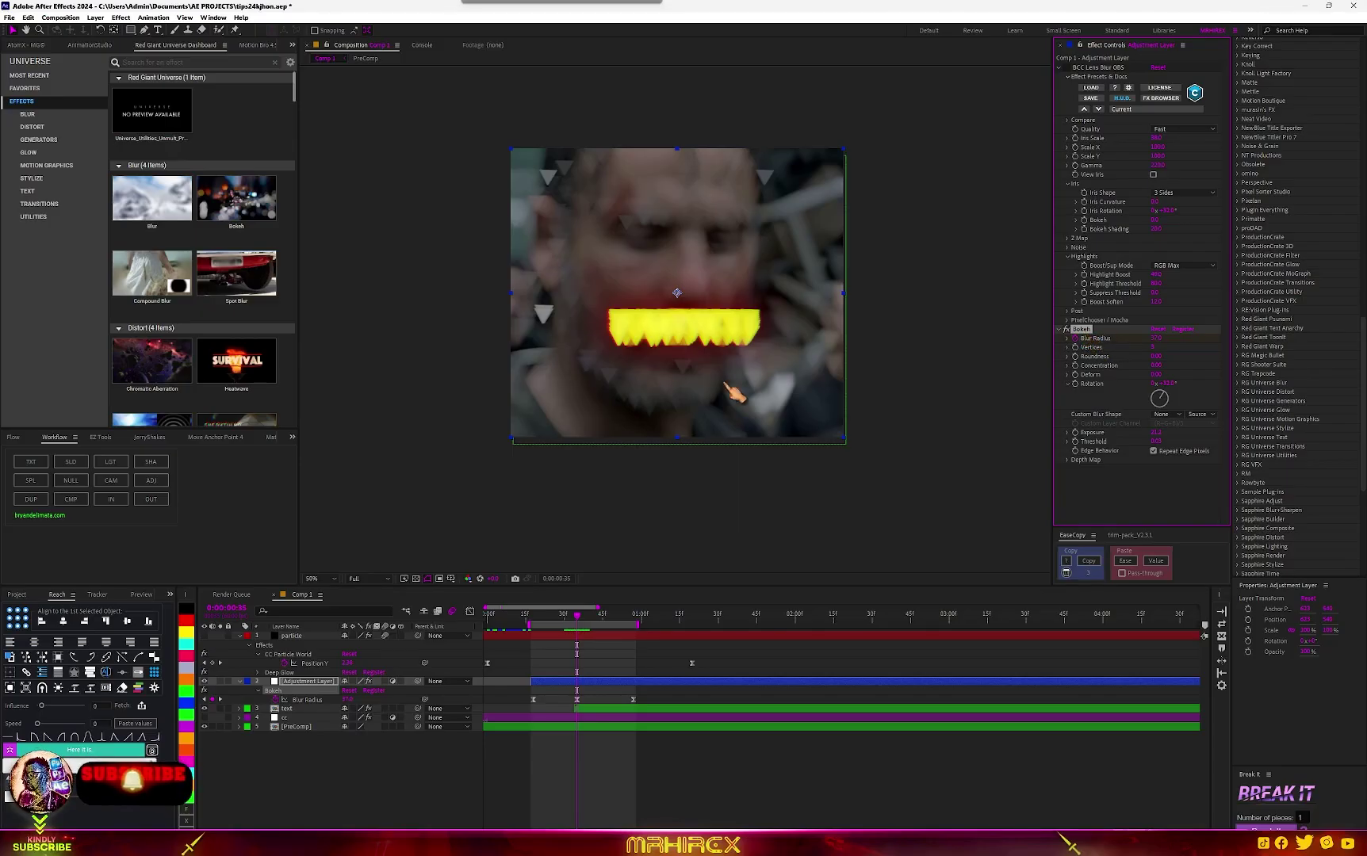
key("period")
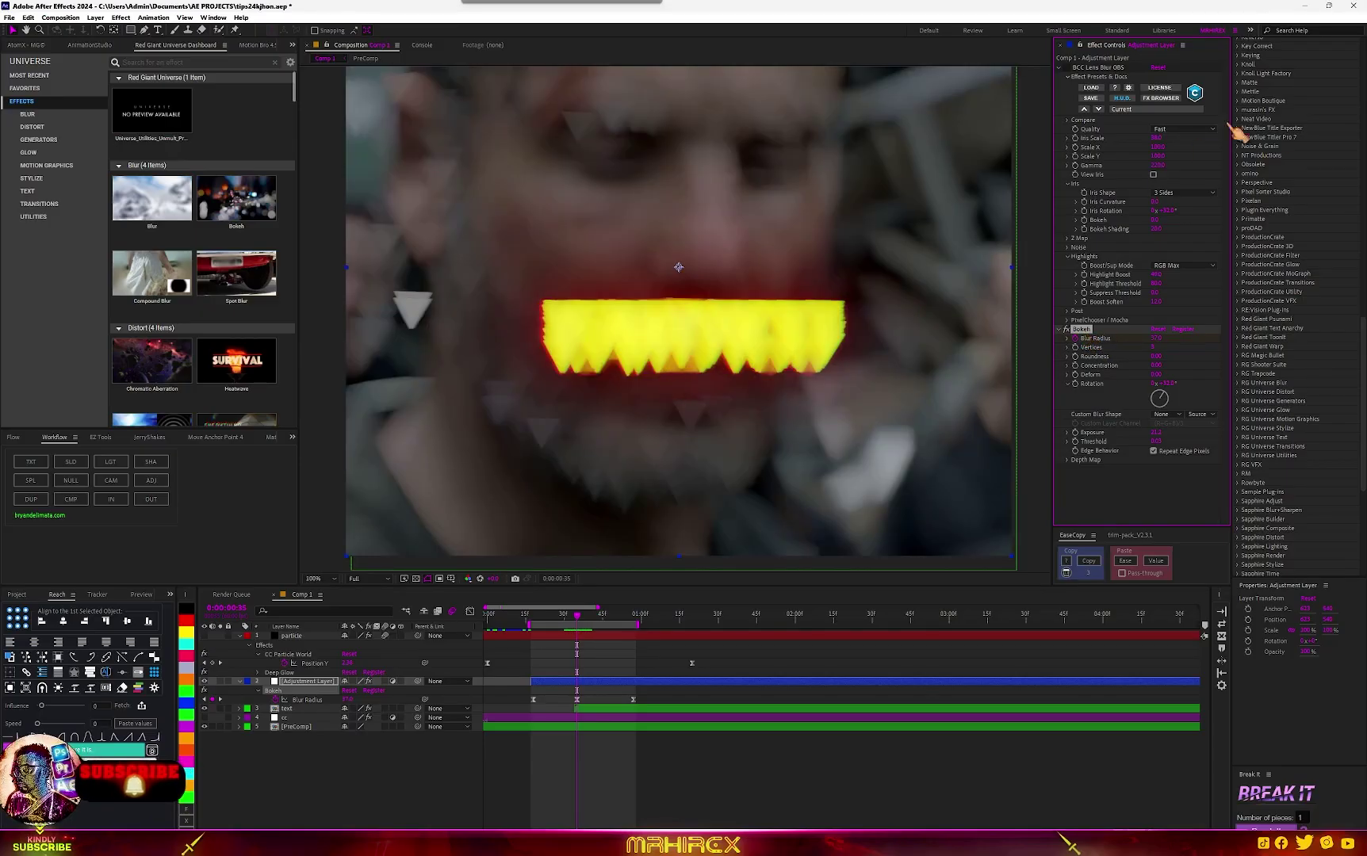
Compare the Bokeh result with BCC Lens Blur OBS by switching between the two effects and inspecting the blurred text.
left_click(1068, 68)
key("comma")
key("period")
key("comma")
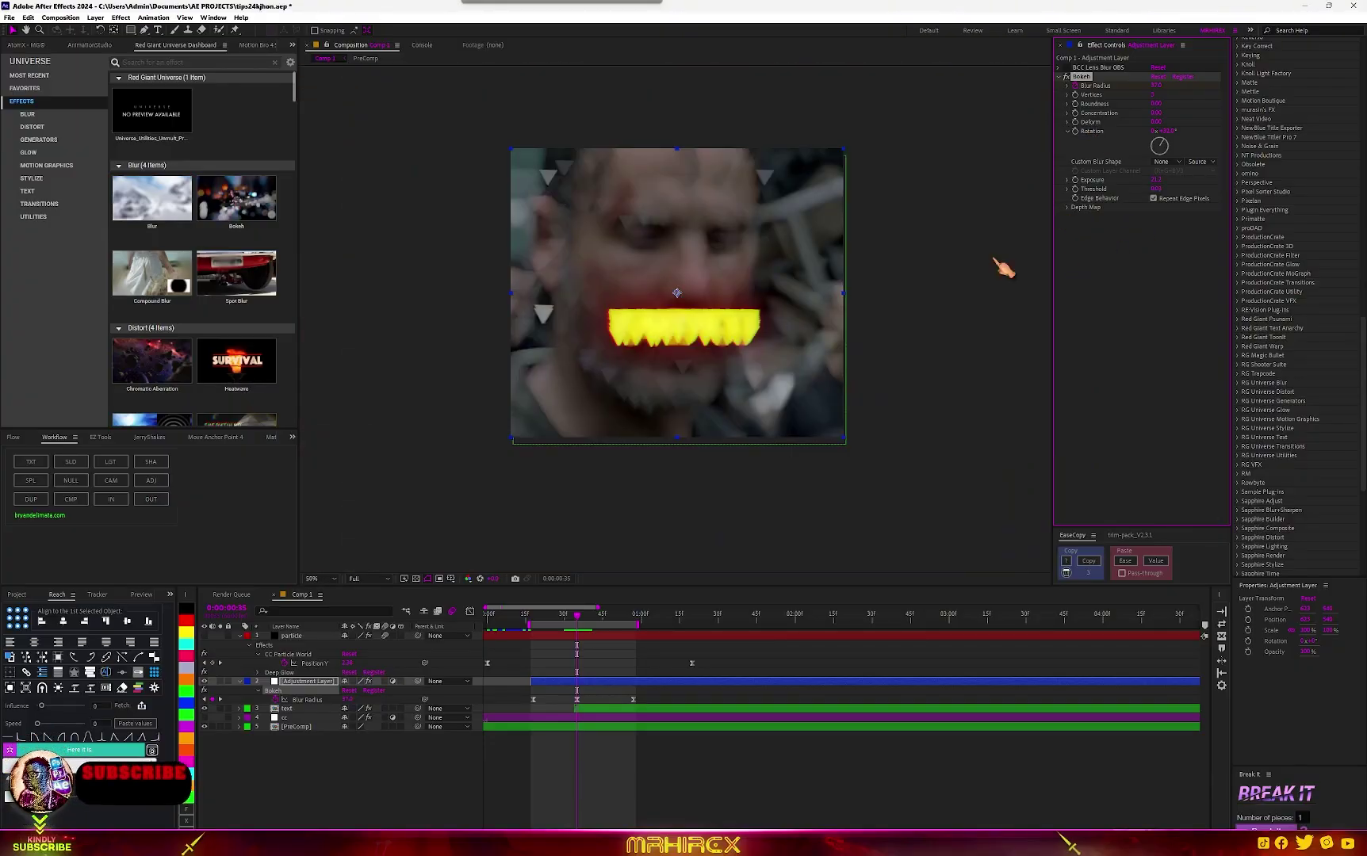
left_click(1101, 68)
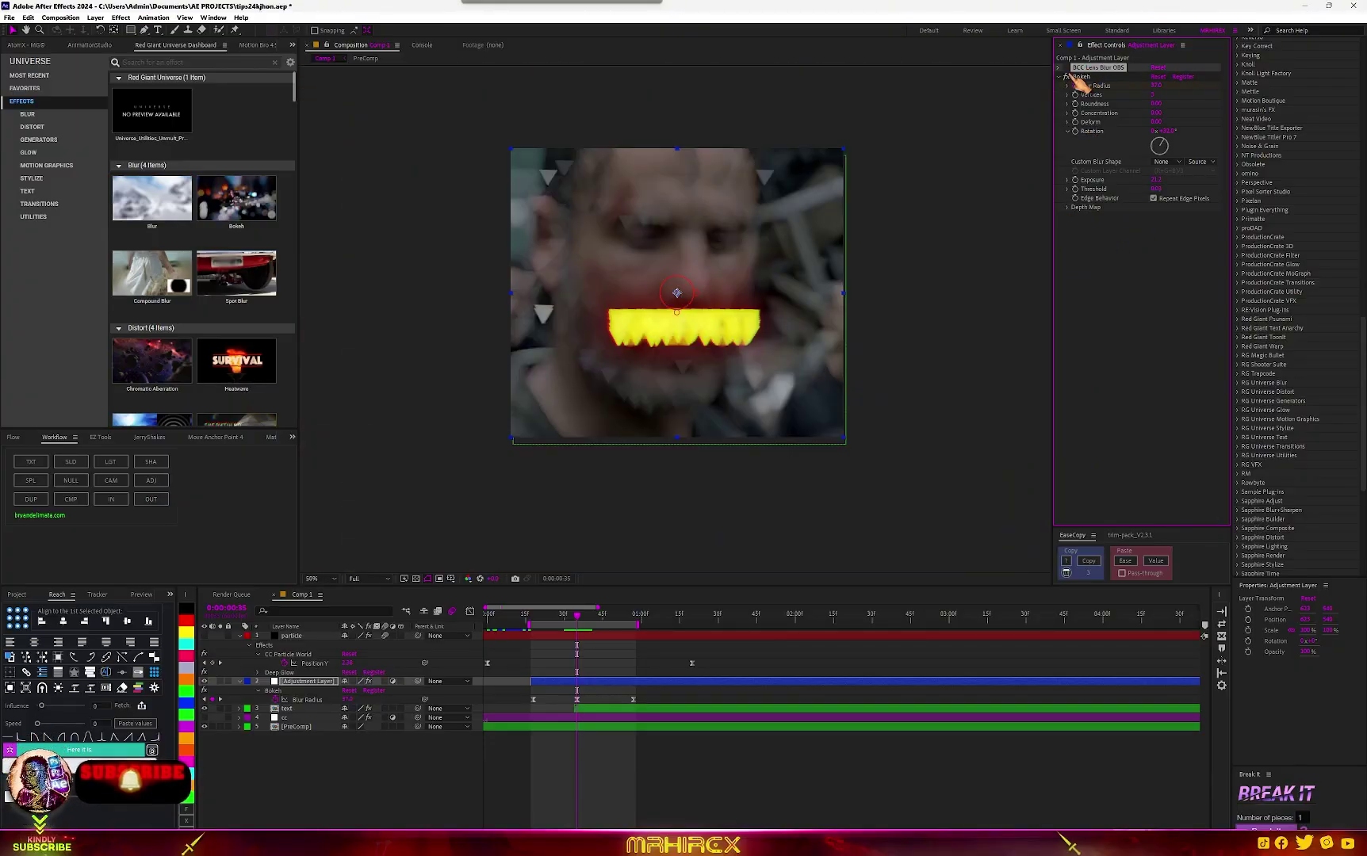
left_click(1068, 77)
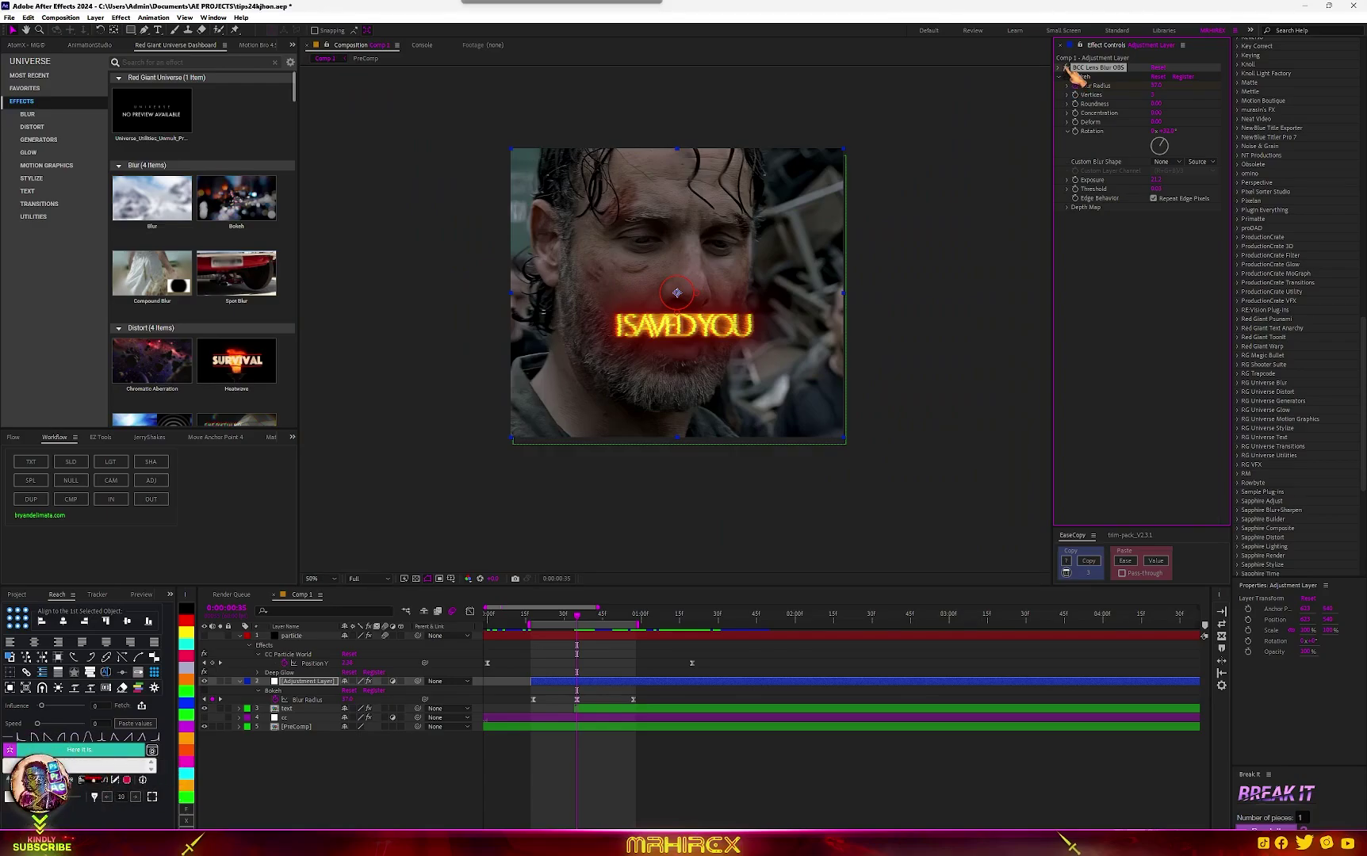
left_click(1067, 68)
left_click(1060, 68)
scroll(626, 336, "up", 3)
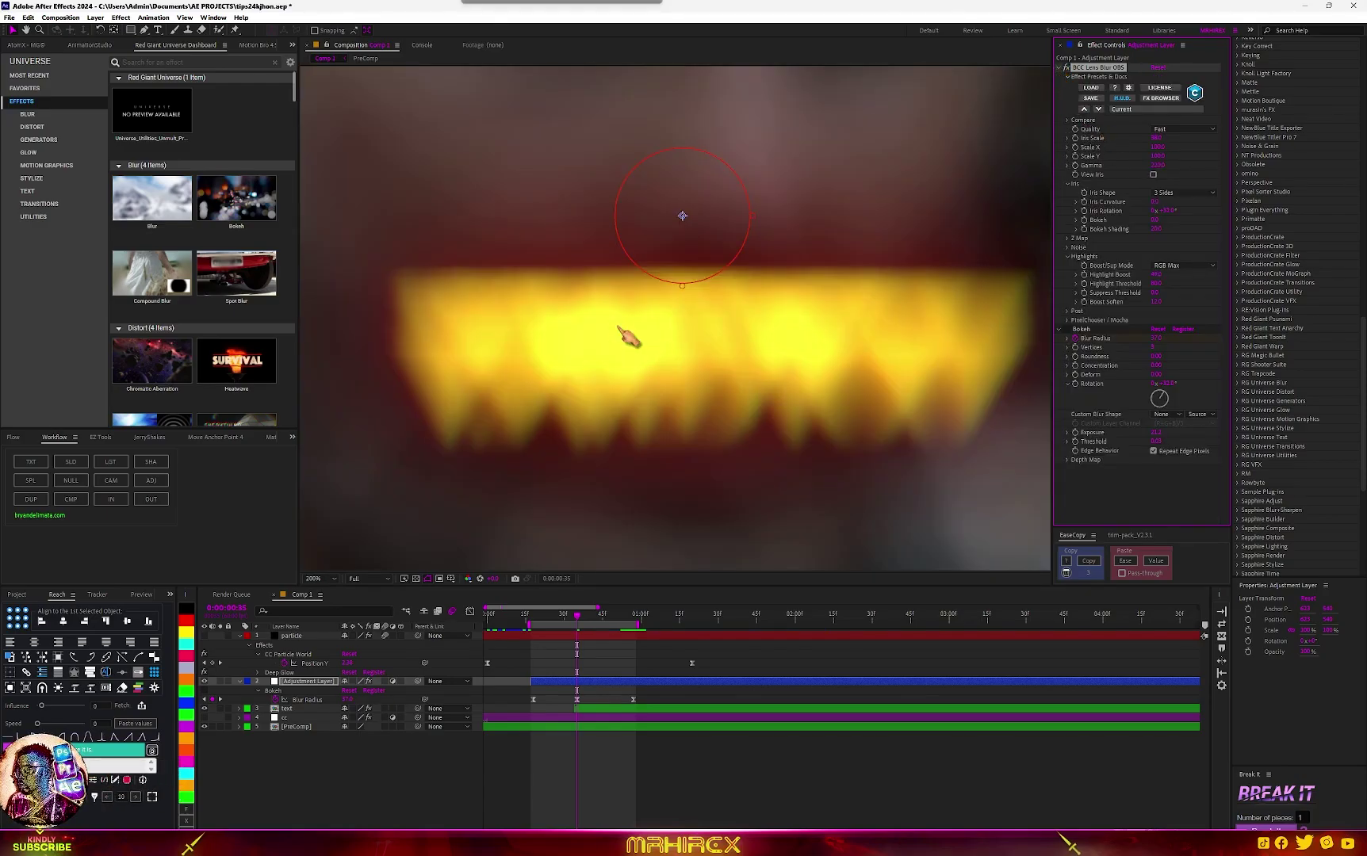
scroll(656, 330, "down", 1)
scroll(626, 355, "down", 1)
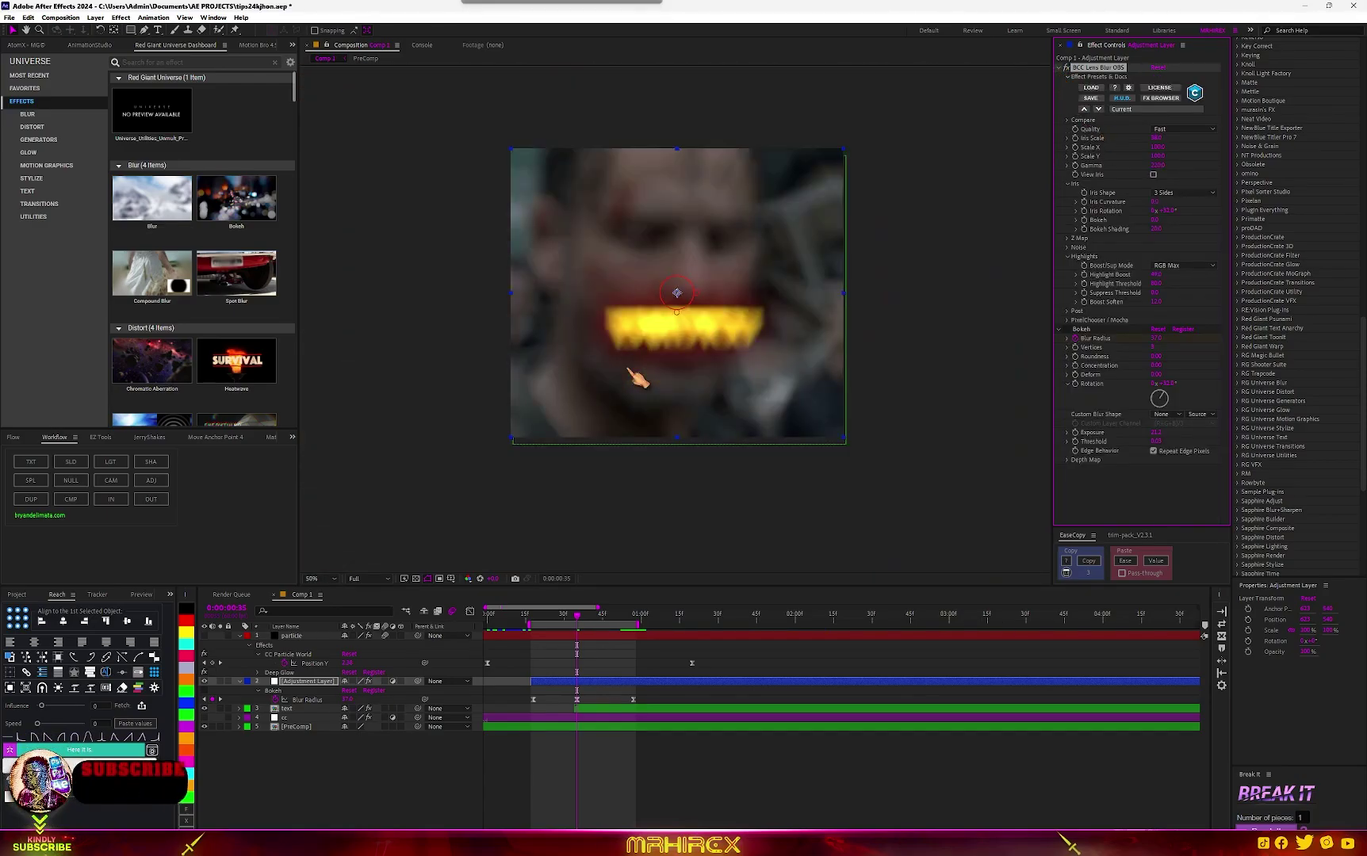
left_click(1060, 69)
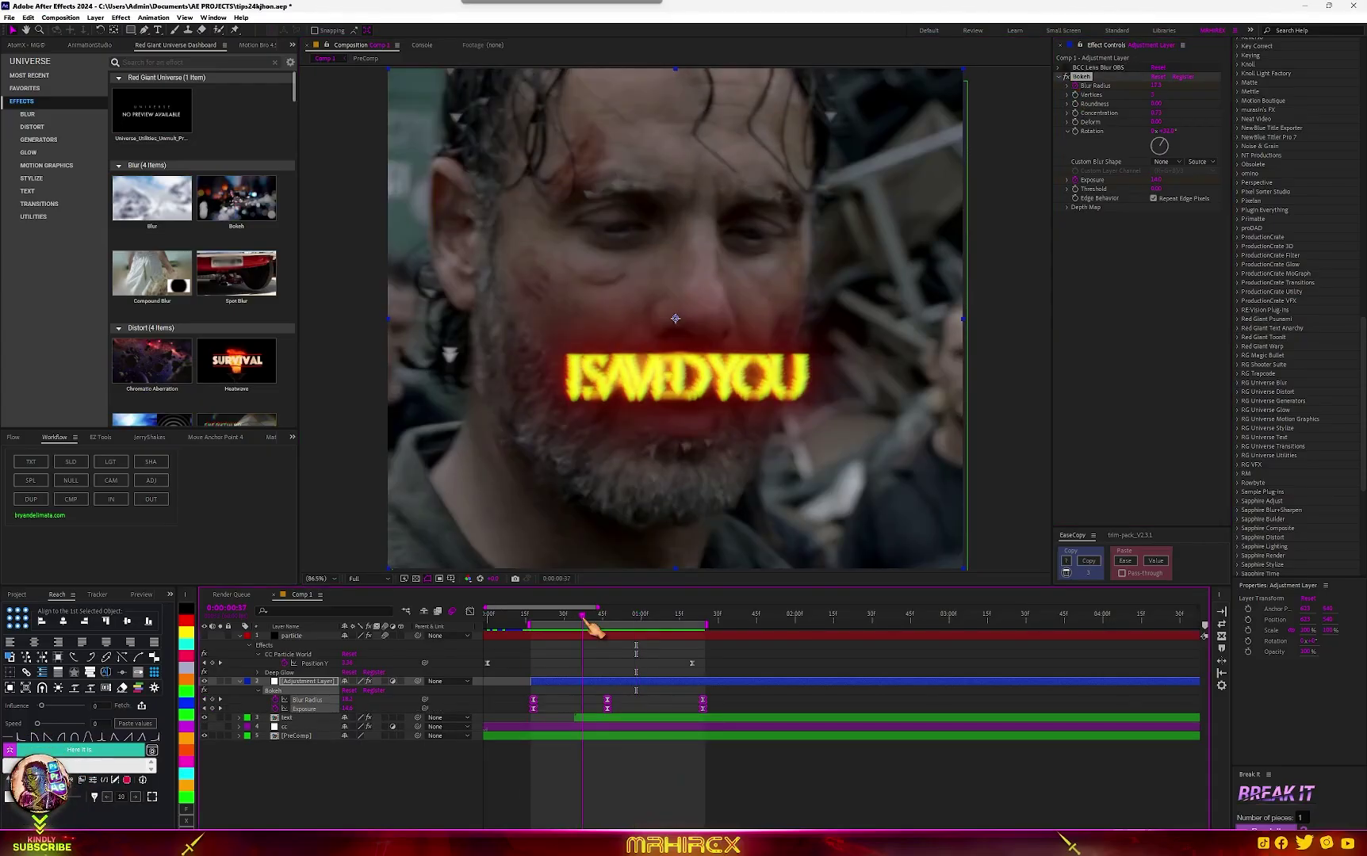
Find the camera shake effects and apply BCC+Camera Shake to the adjustment layer after Bokeh.
mouse_move(605, 625)
left_mouse_down()
mouse_move(628, 625)
mouse_move(604, 625)
mouse_move(615, 625)
left_mouse_up()
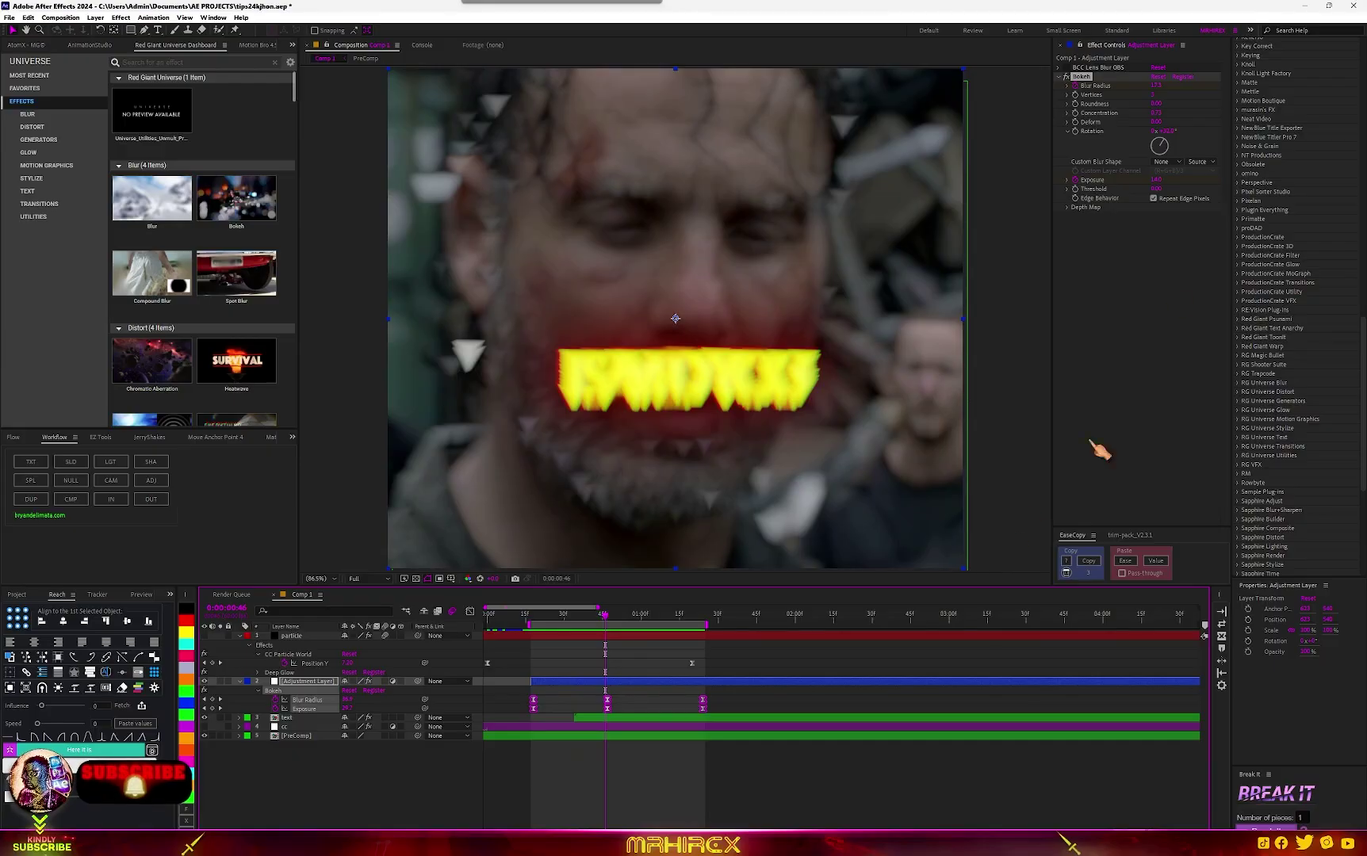
left_click(1137, 256)
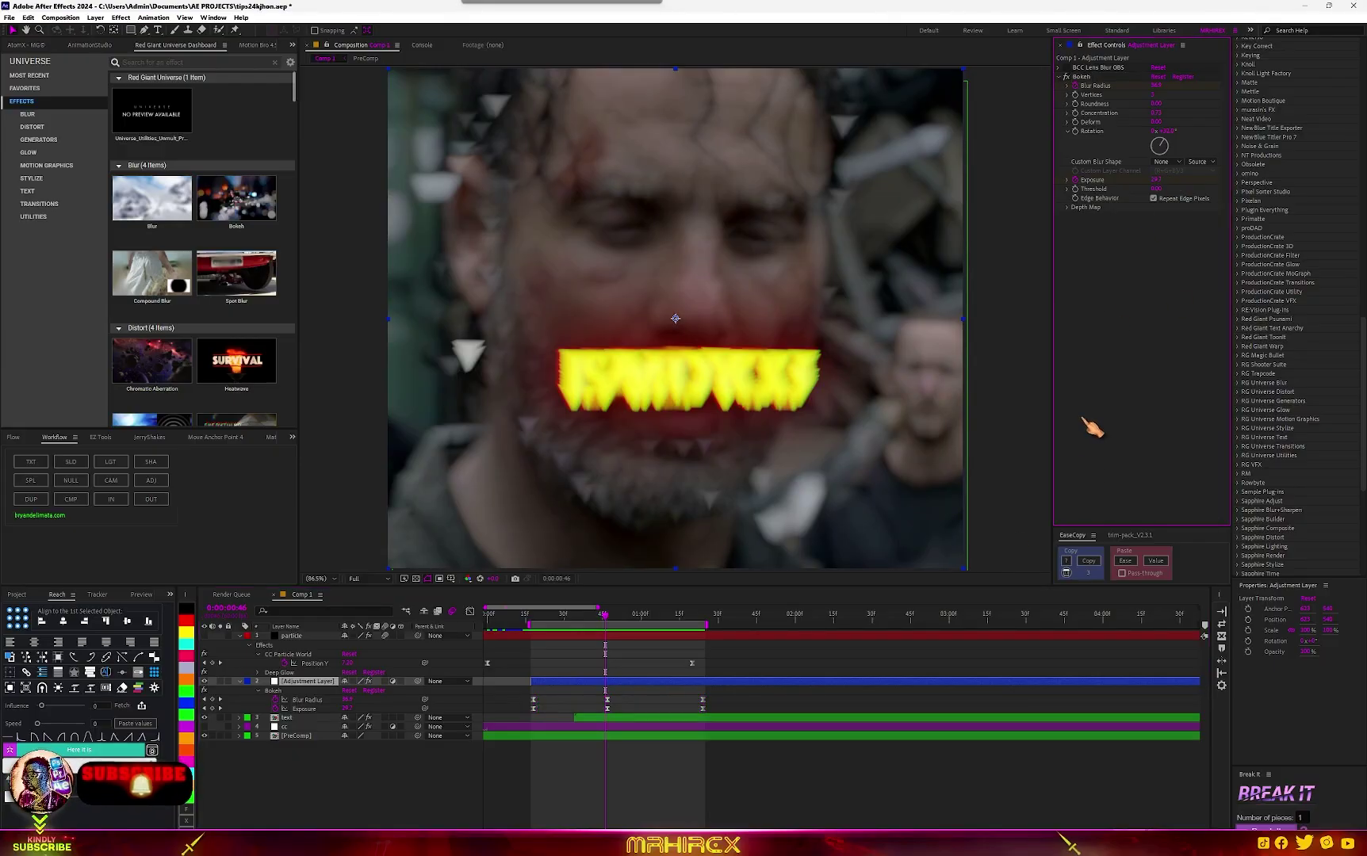
key("ctrl+space")
type("shak")
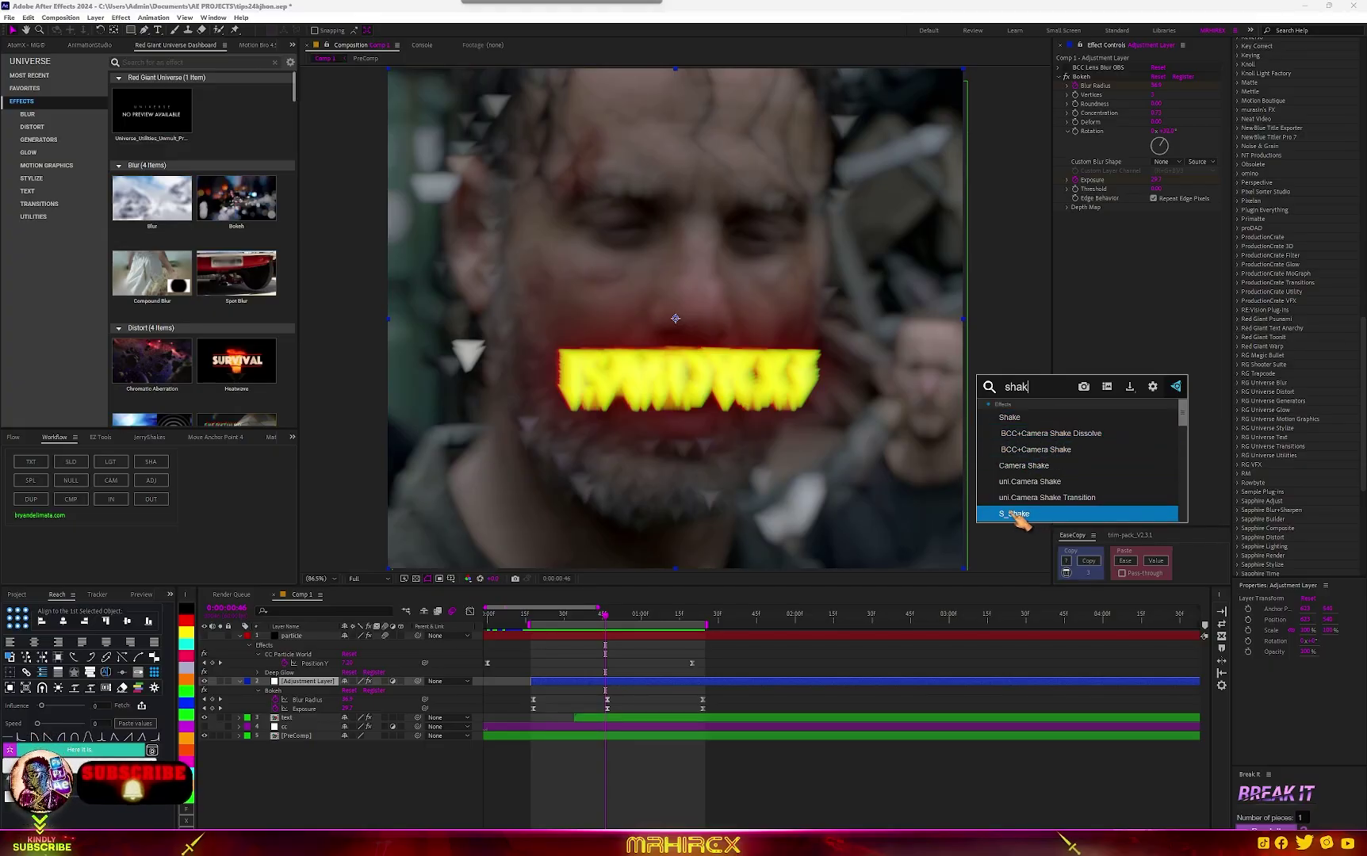
left_click(1048, 452)
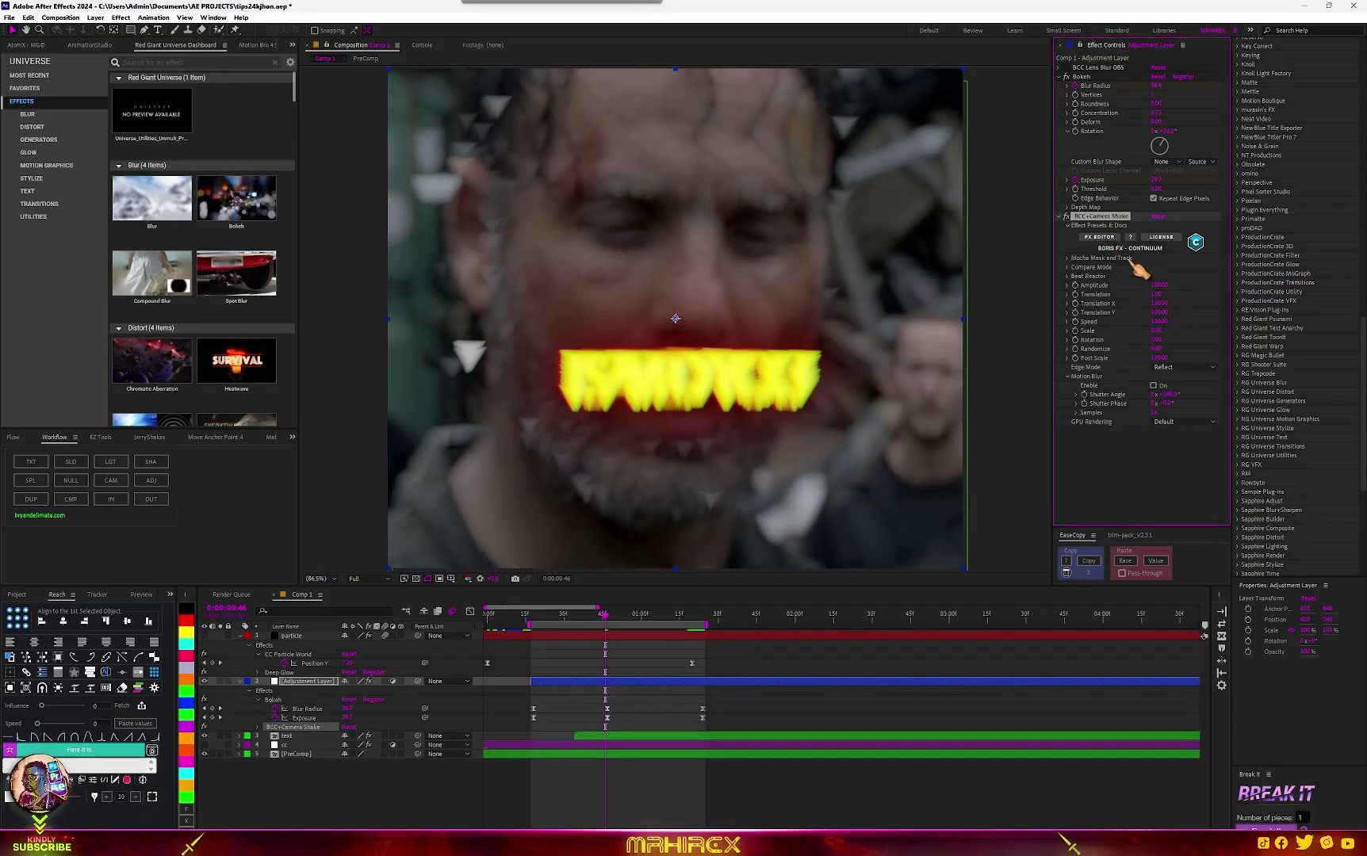
Load the Jackhammer Vibrations preset for the camera shake and keyframe its Amplitude in line with the three Bokeh keyframes.
left_click(1099, 238)
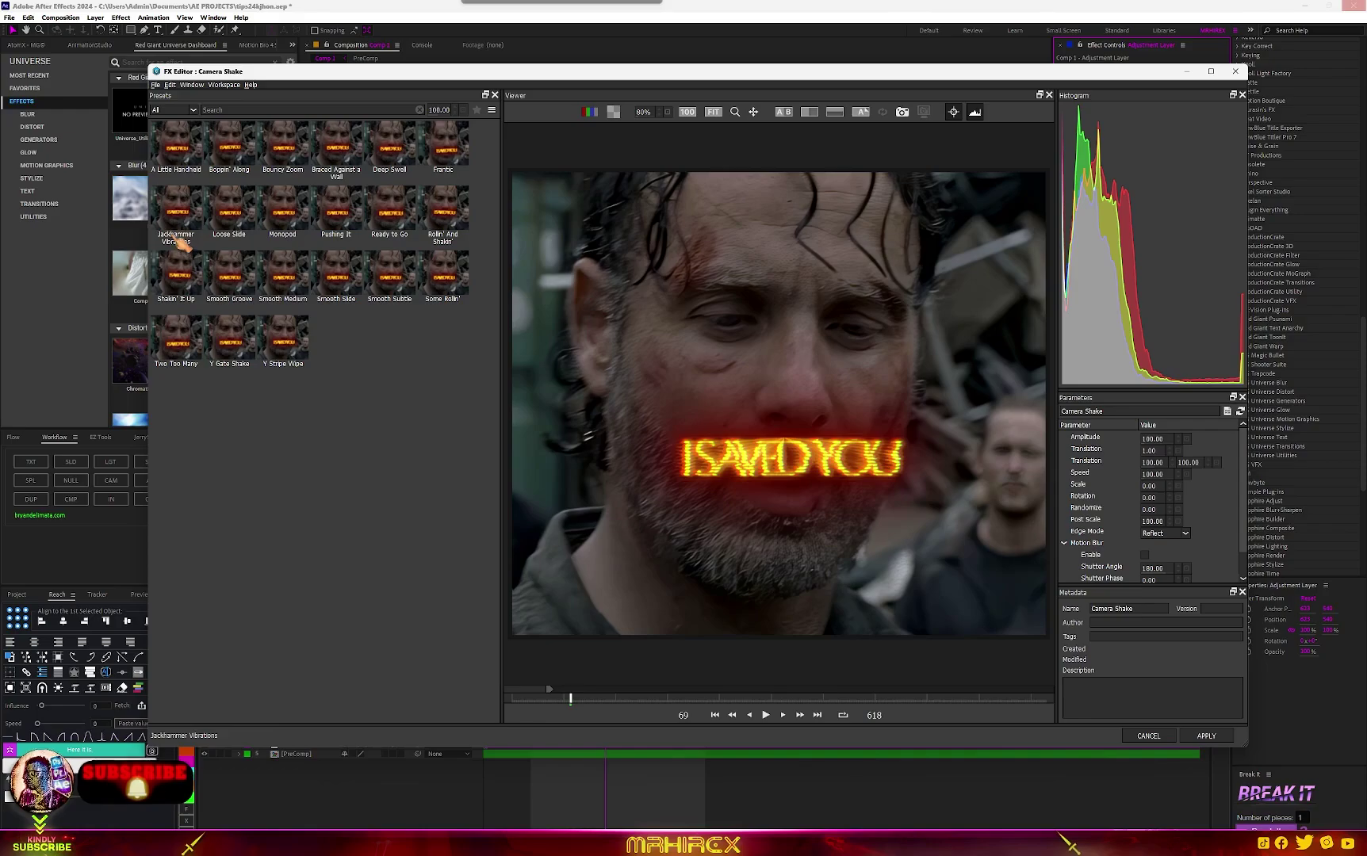
double_click(181, 238)
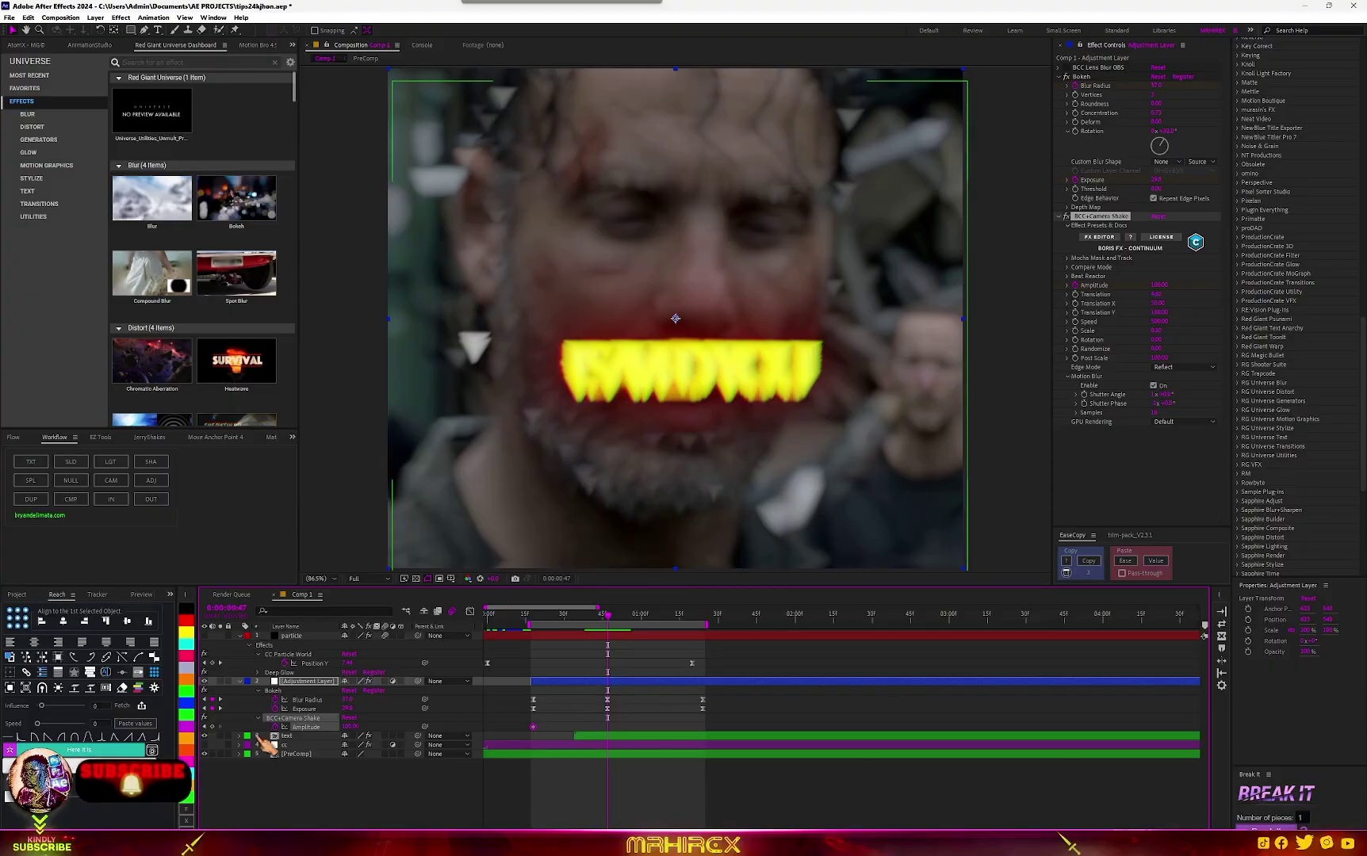
left_click_drag(608, 727, 704, 728)
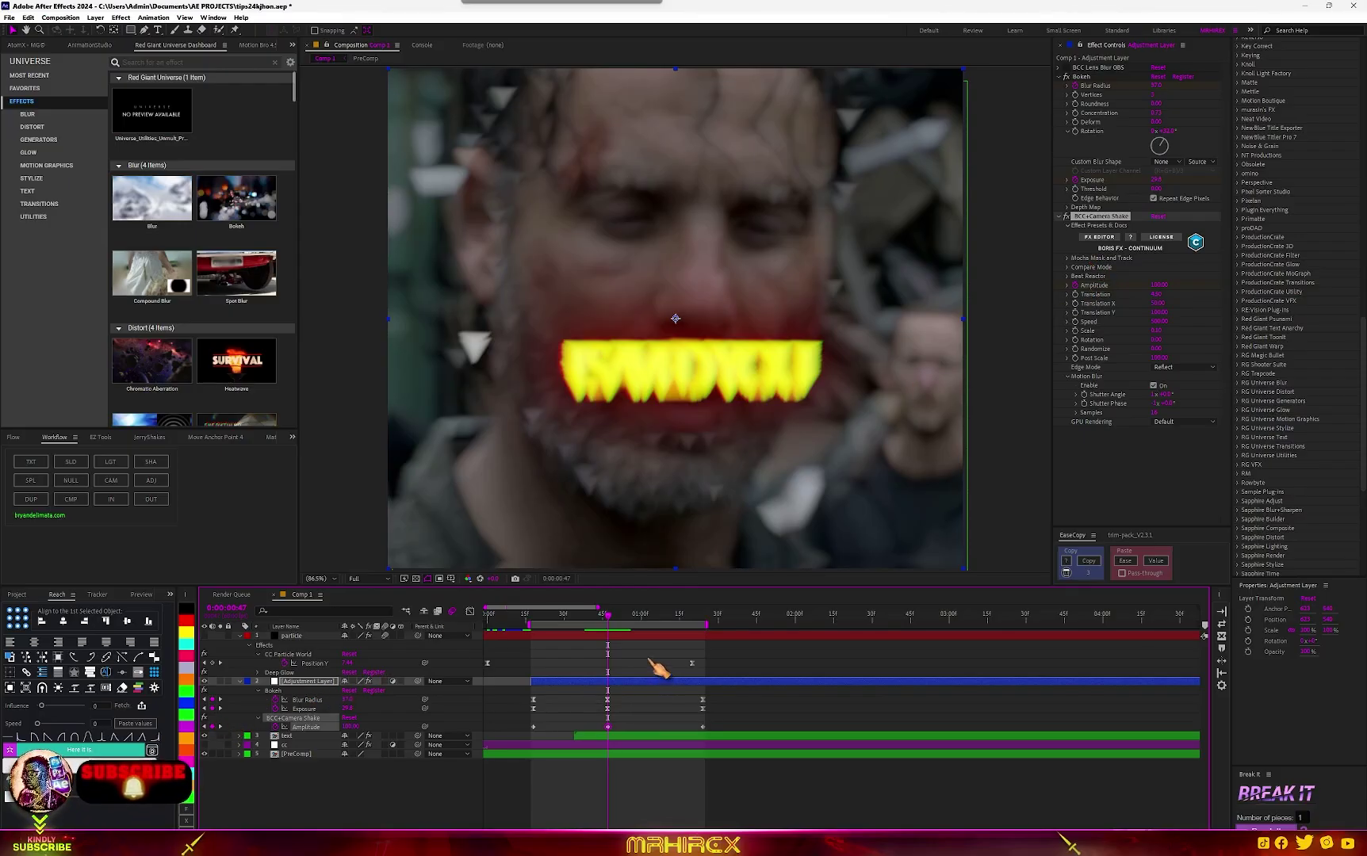
Set the camera shake Amplitude to 0 at its first and last keyframes, with the last one moved to 0:00:01:20.
left_click(1158, 285)
key("Return")
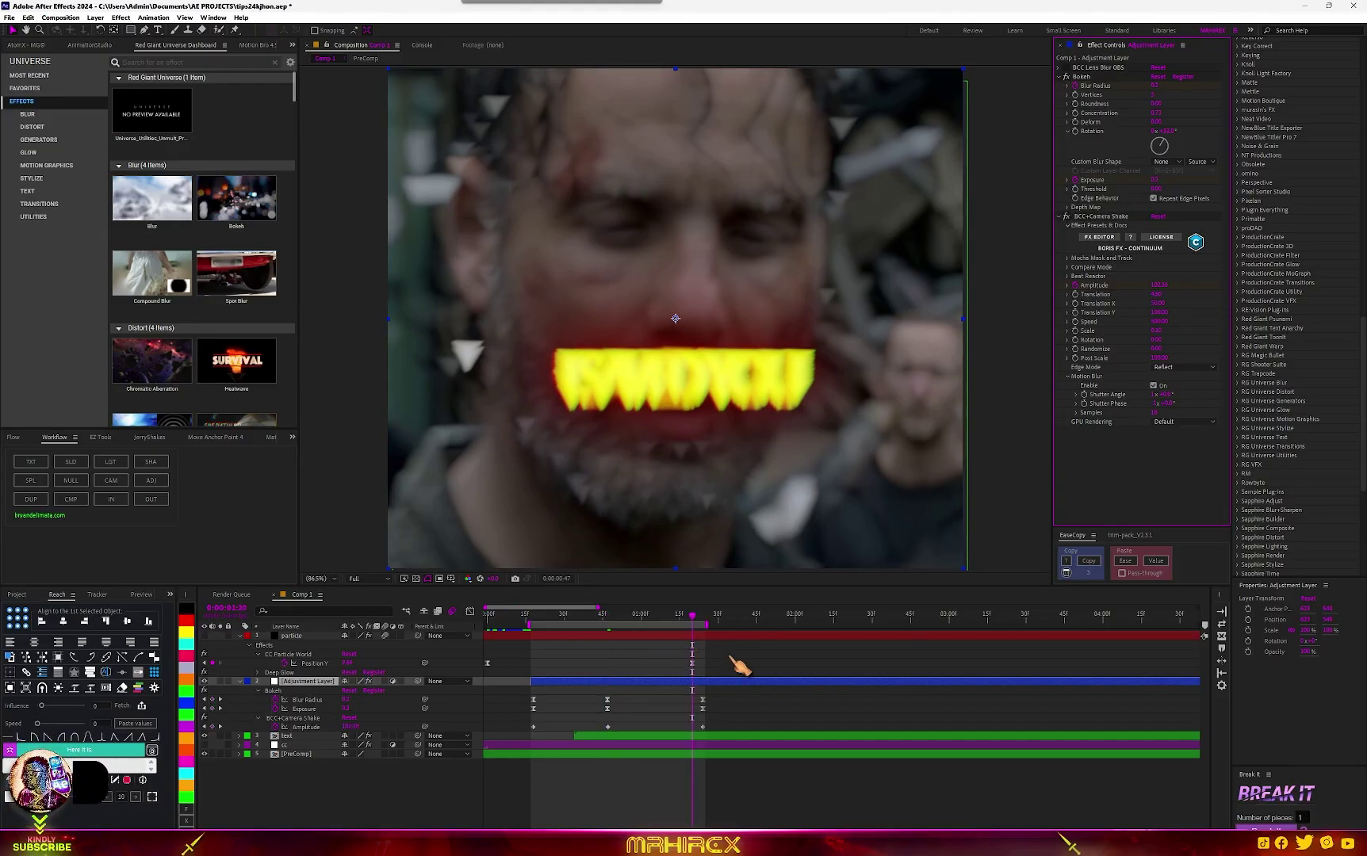
key("k")
left_click_drag(702, 727, 699, 731)
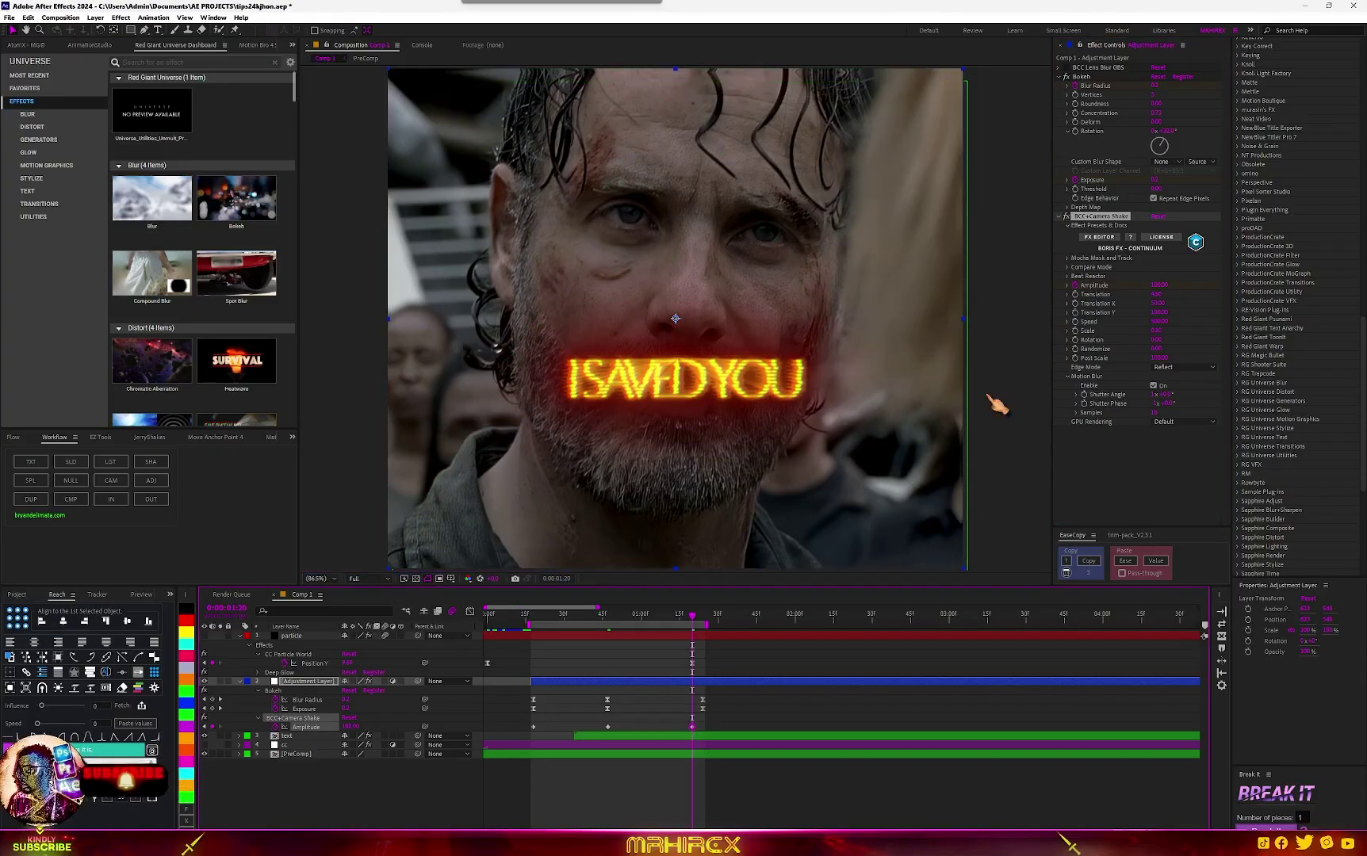
left_click(1160, 286)
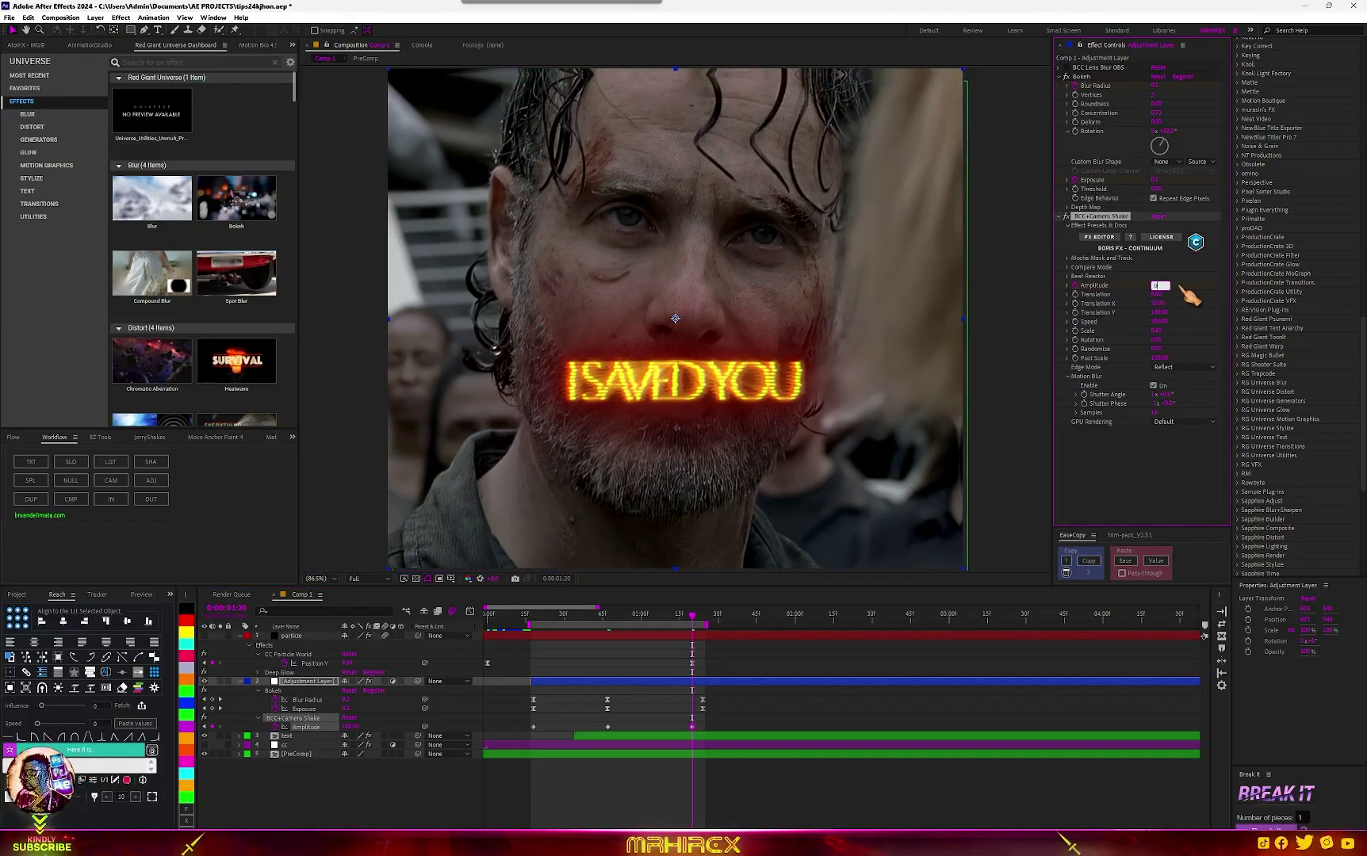
type("0")
key("Return")
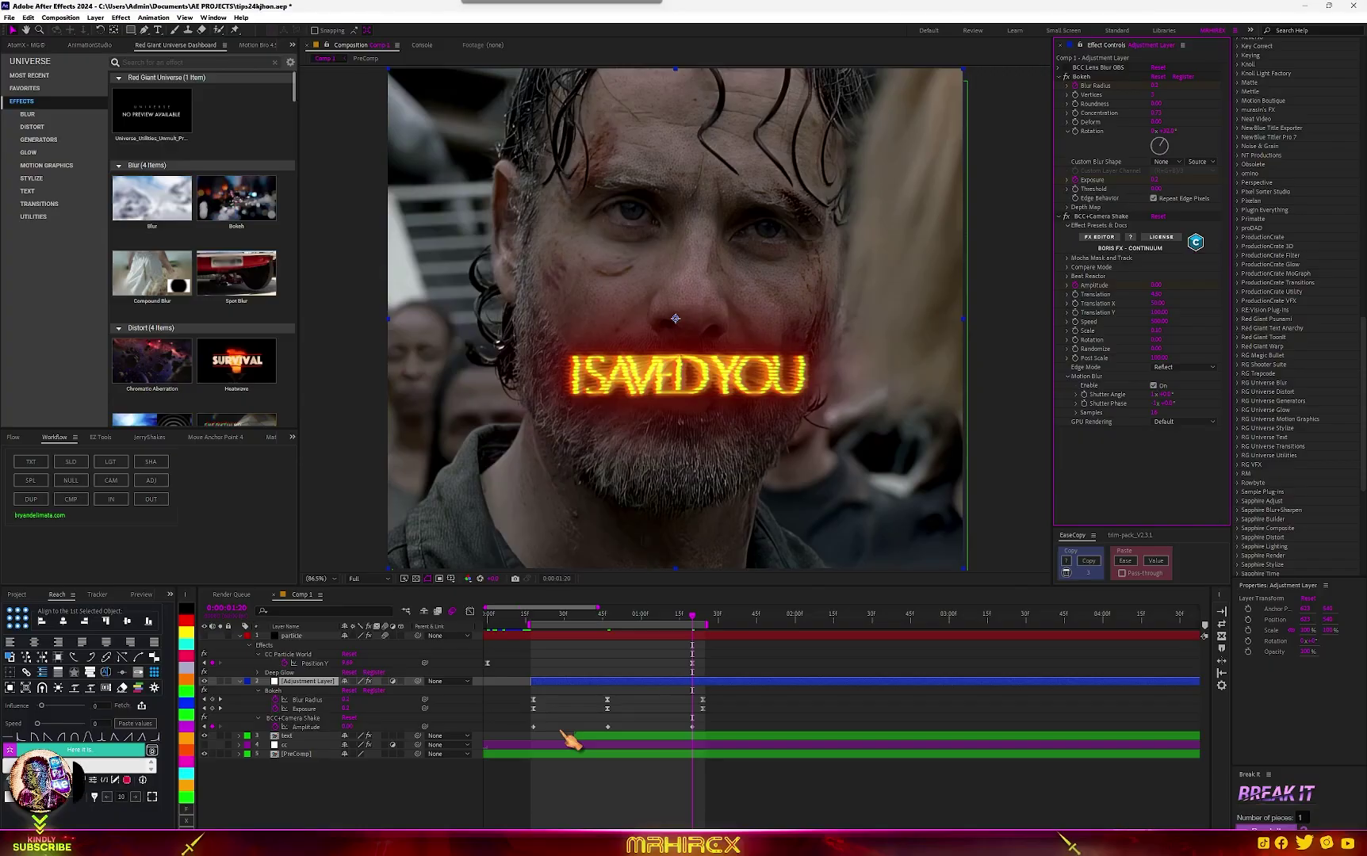
key("j")
key("j")
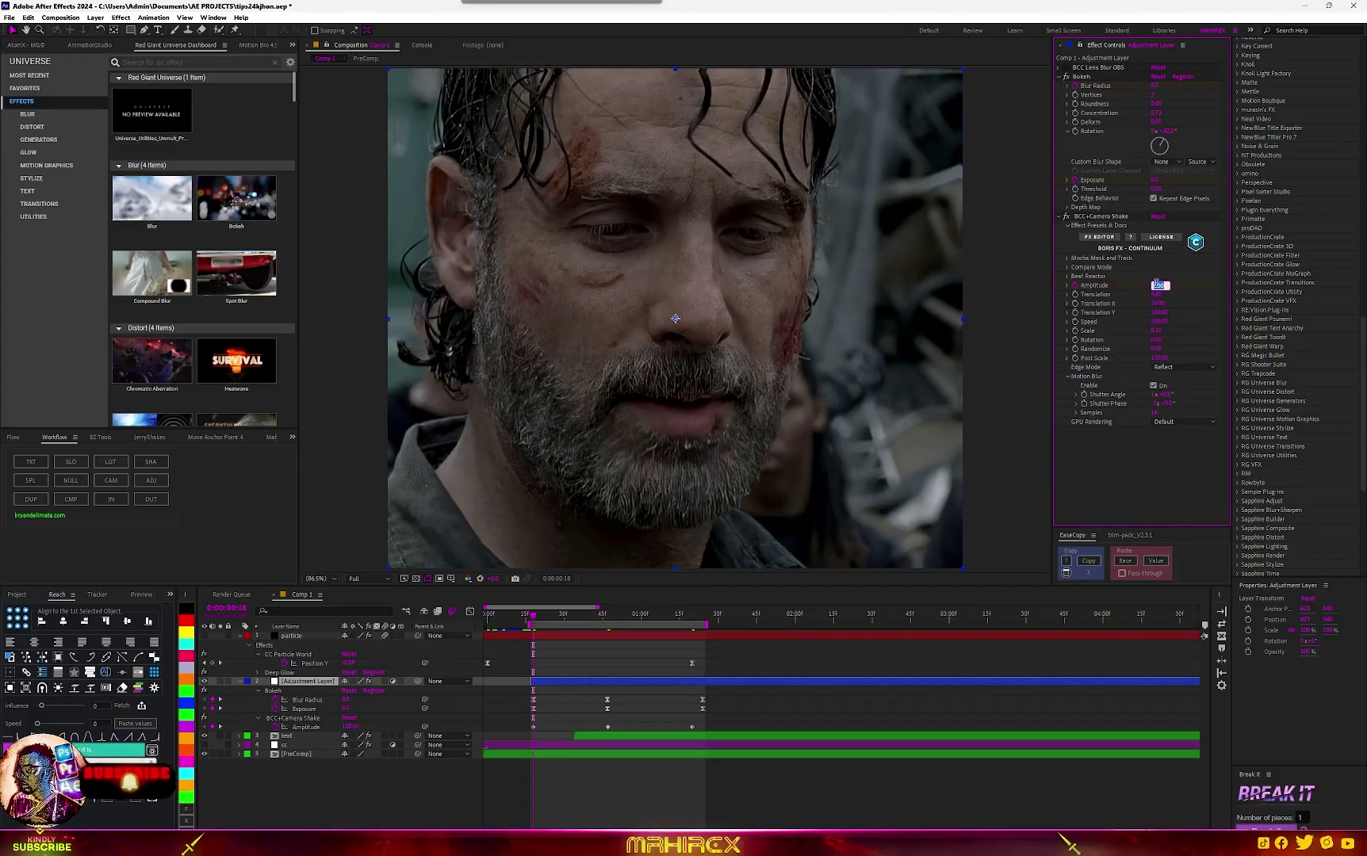
type("0")
key("Return")
Copy the easing of the Bokeh Blur Radius keyframes and paste it onto the three camera shake Amplitude keyframes.
left_click_drag(709, 736, 533, 721)
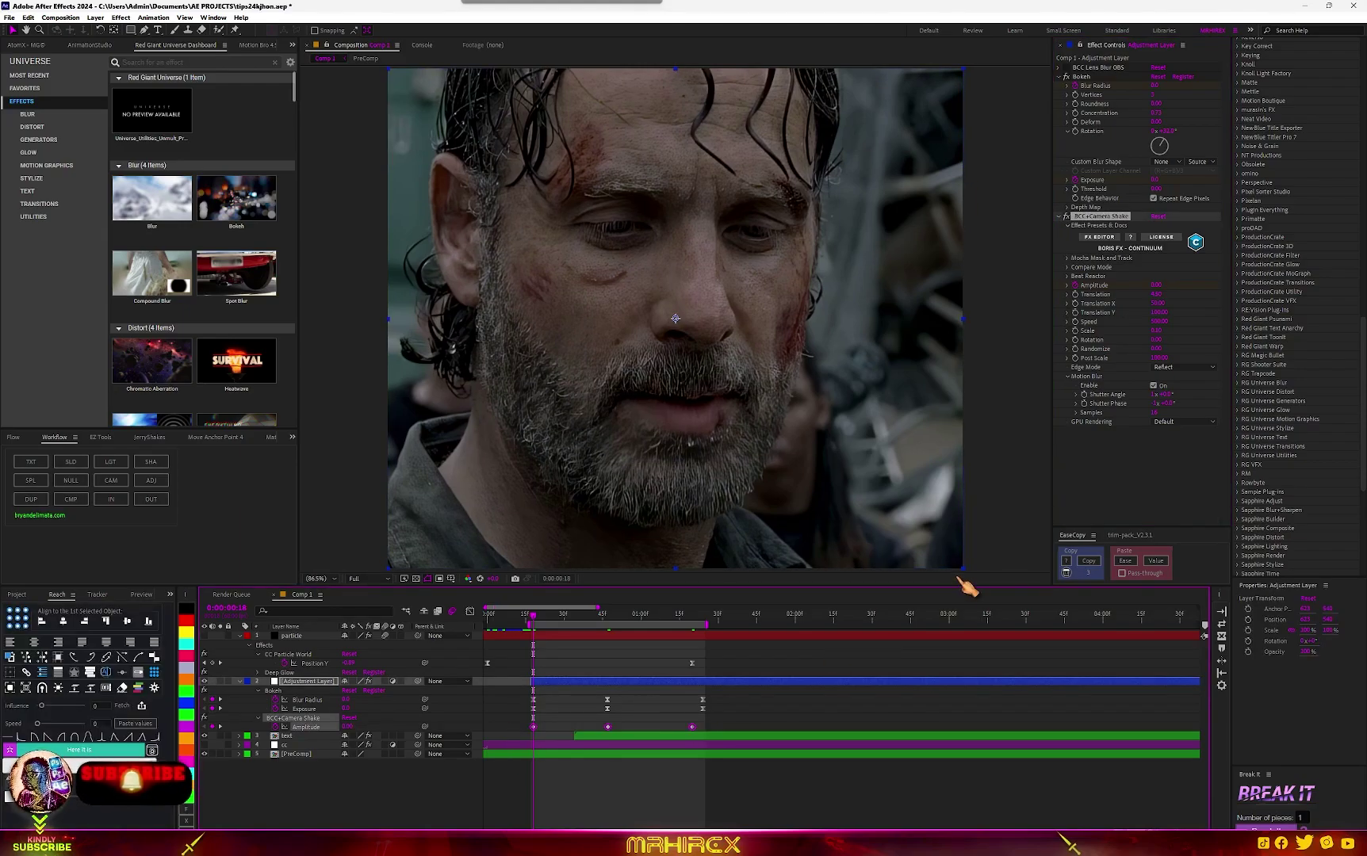
left_click(1156, 560)
left_click(727, 467)
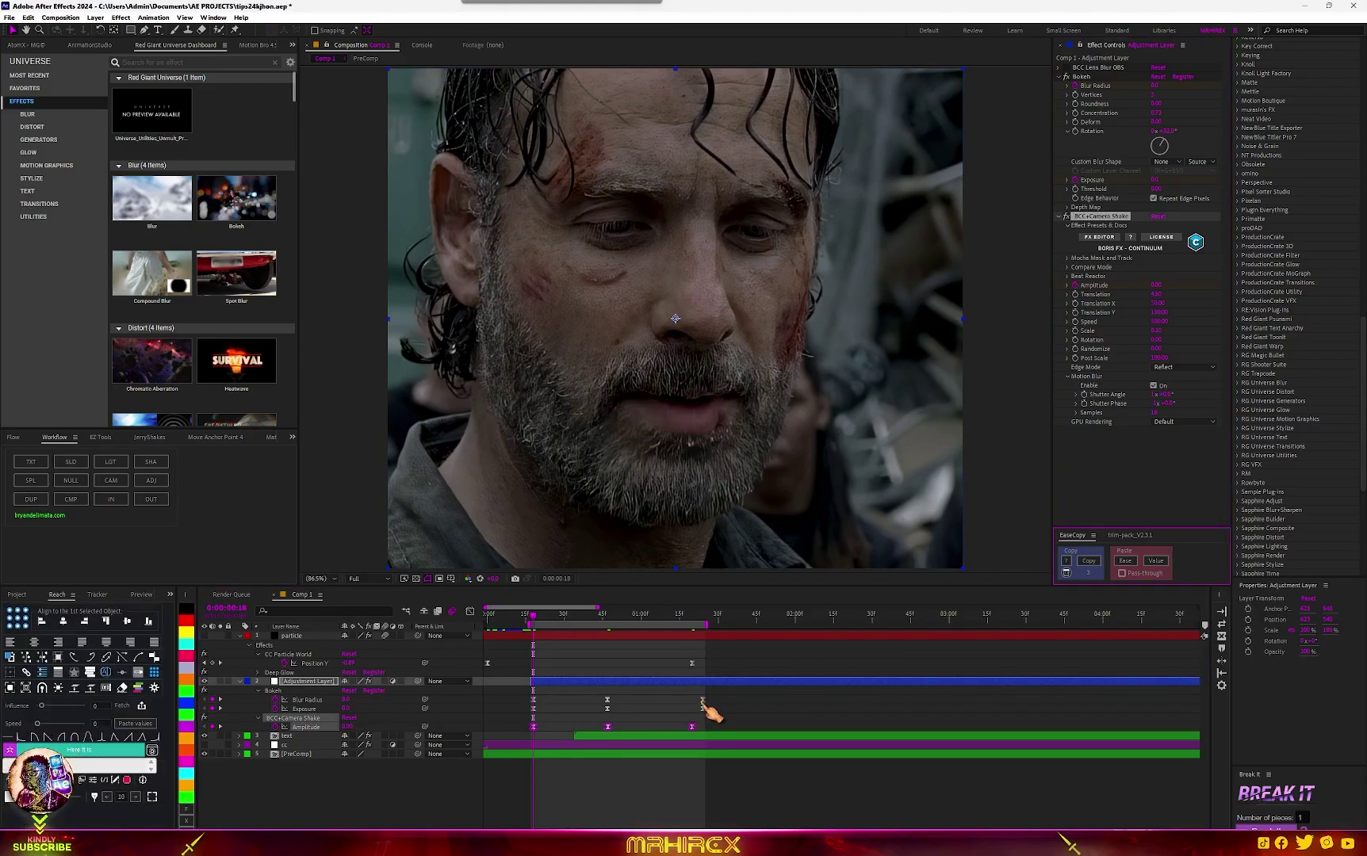
left_click(305, 701)
left_click_drag(721, 696, 525, 718)
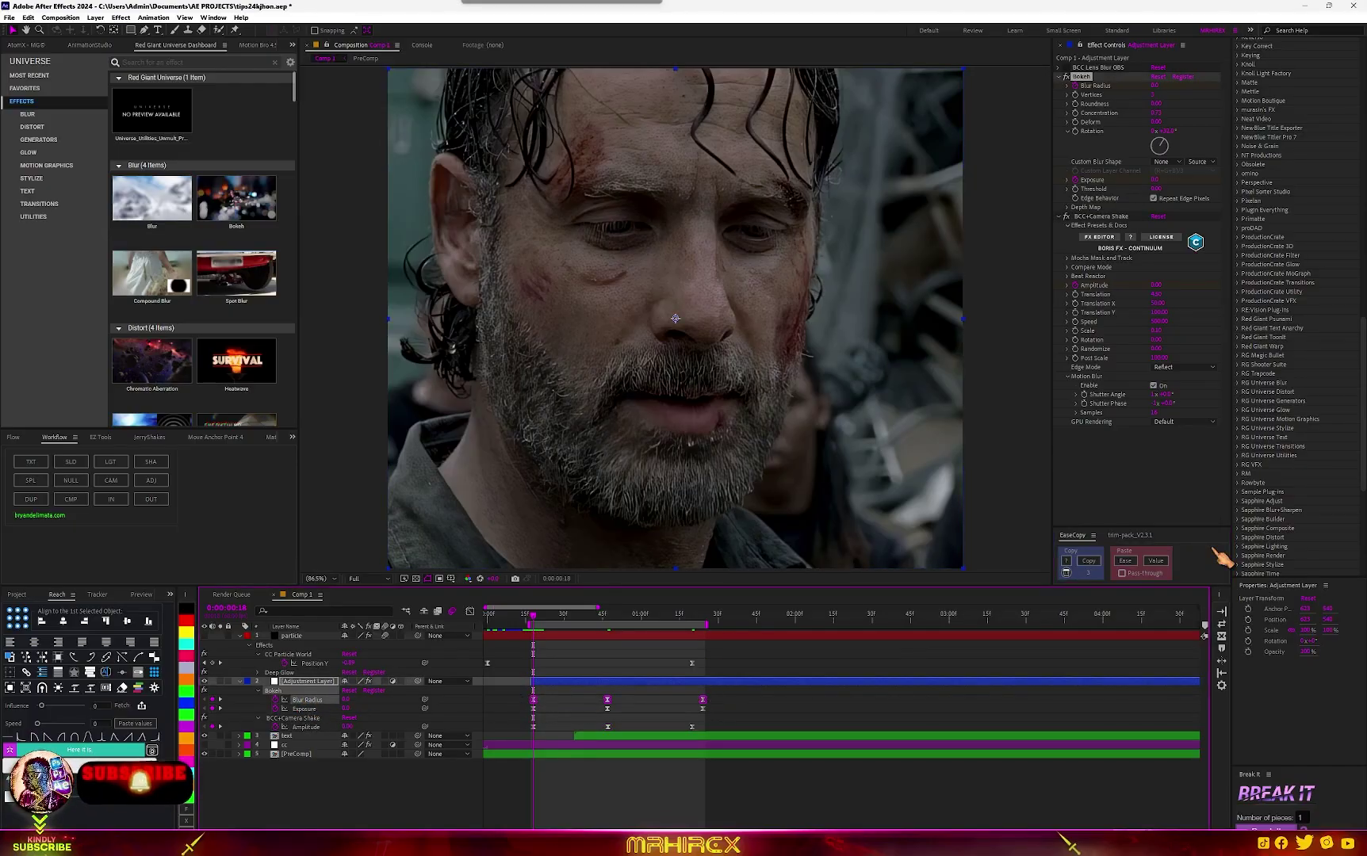
left_click(1089, 561)
left_click_drag(705, 725, 528, 738)
left_click(1126, 561)
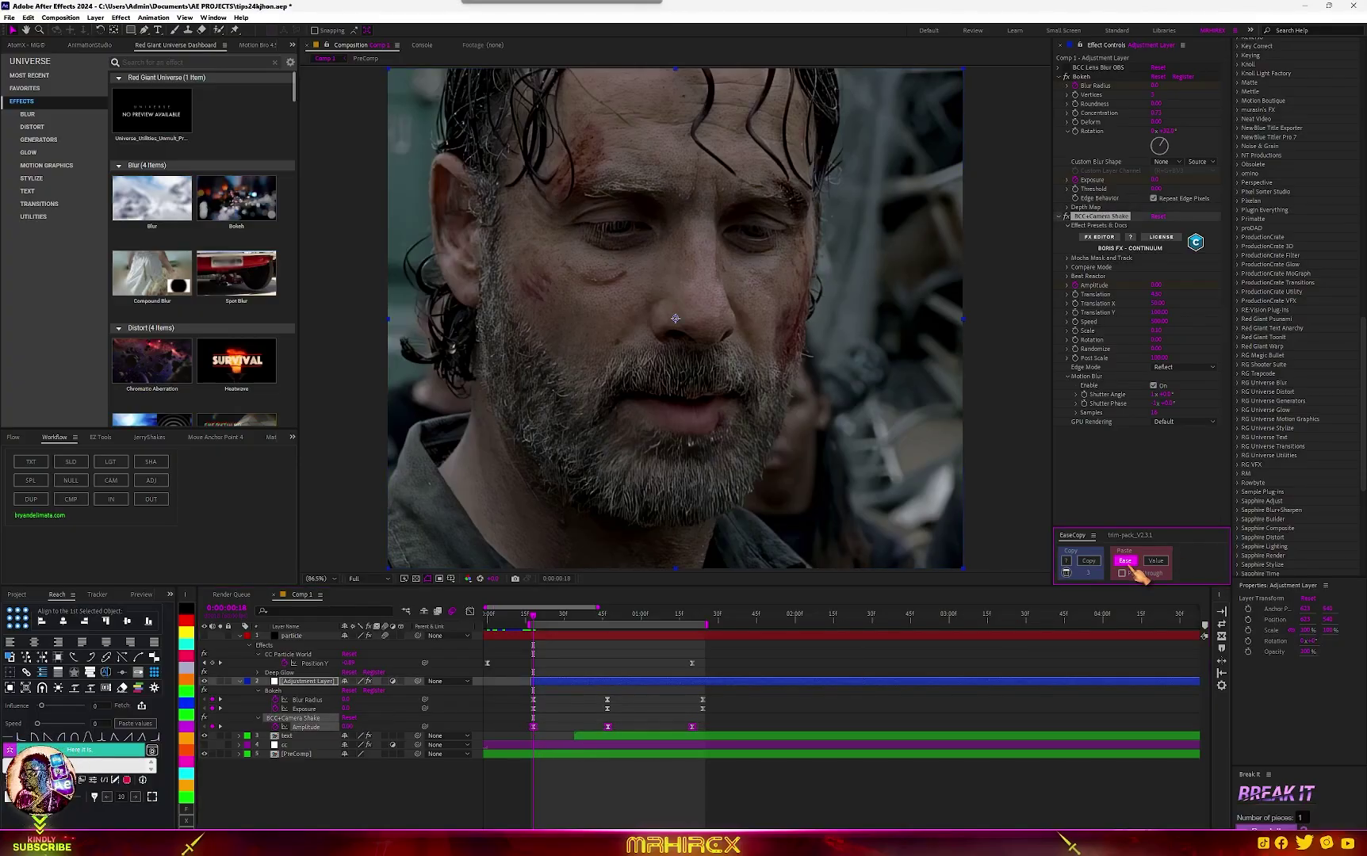
Change the Bokeh effect's Rotation at the blur peak so the triangular highlights point in a different direction.
key("comma")
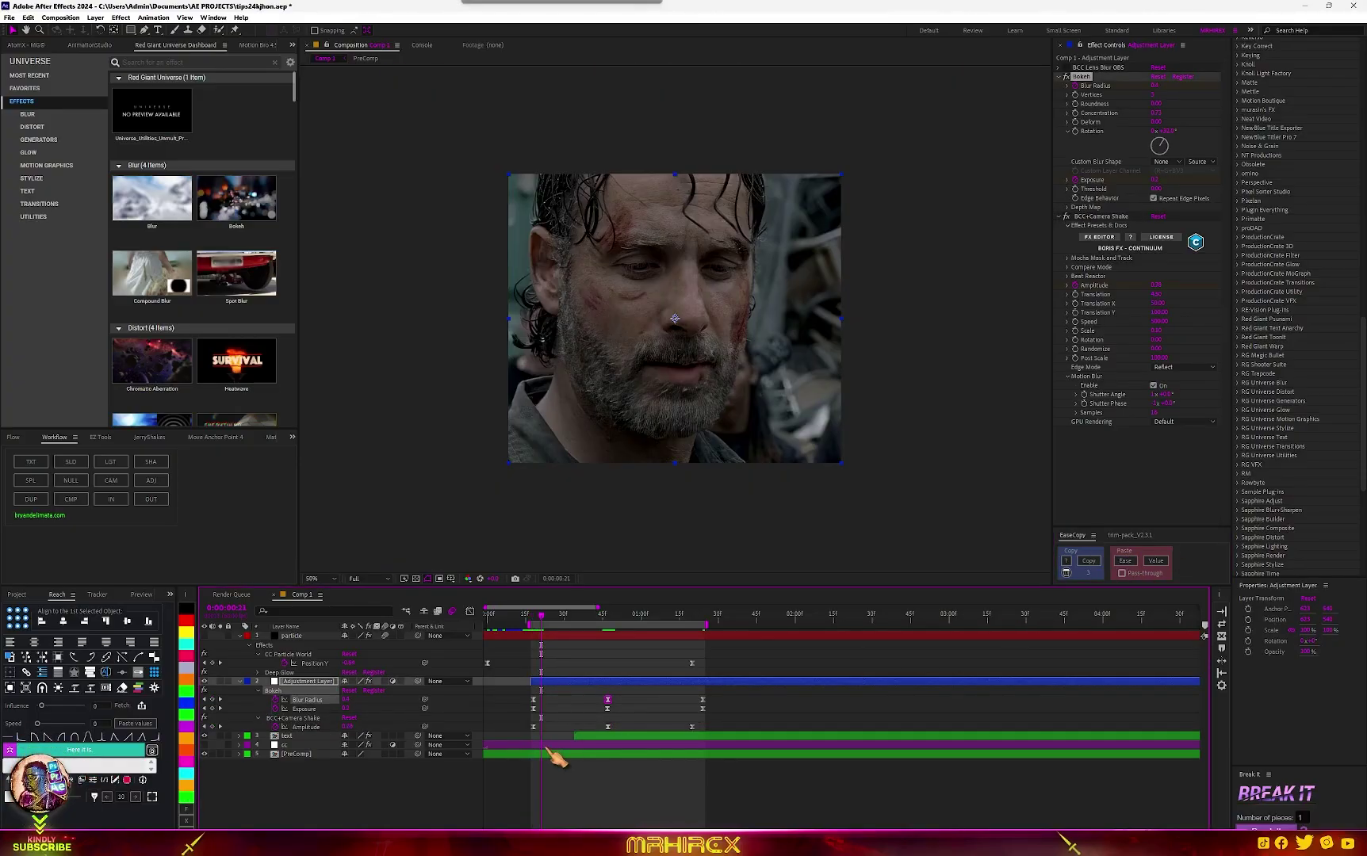
left_click(558, 746)
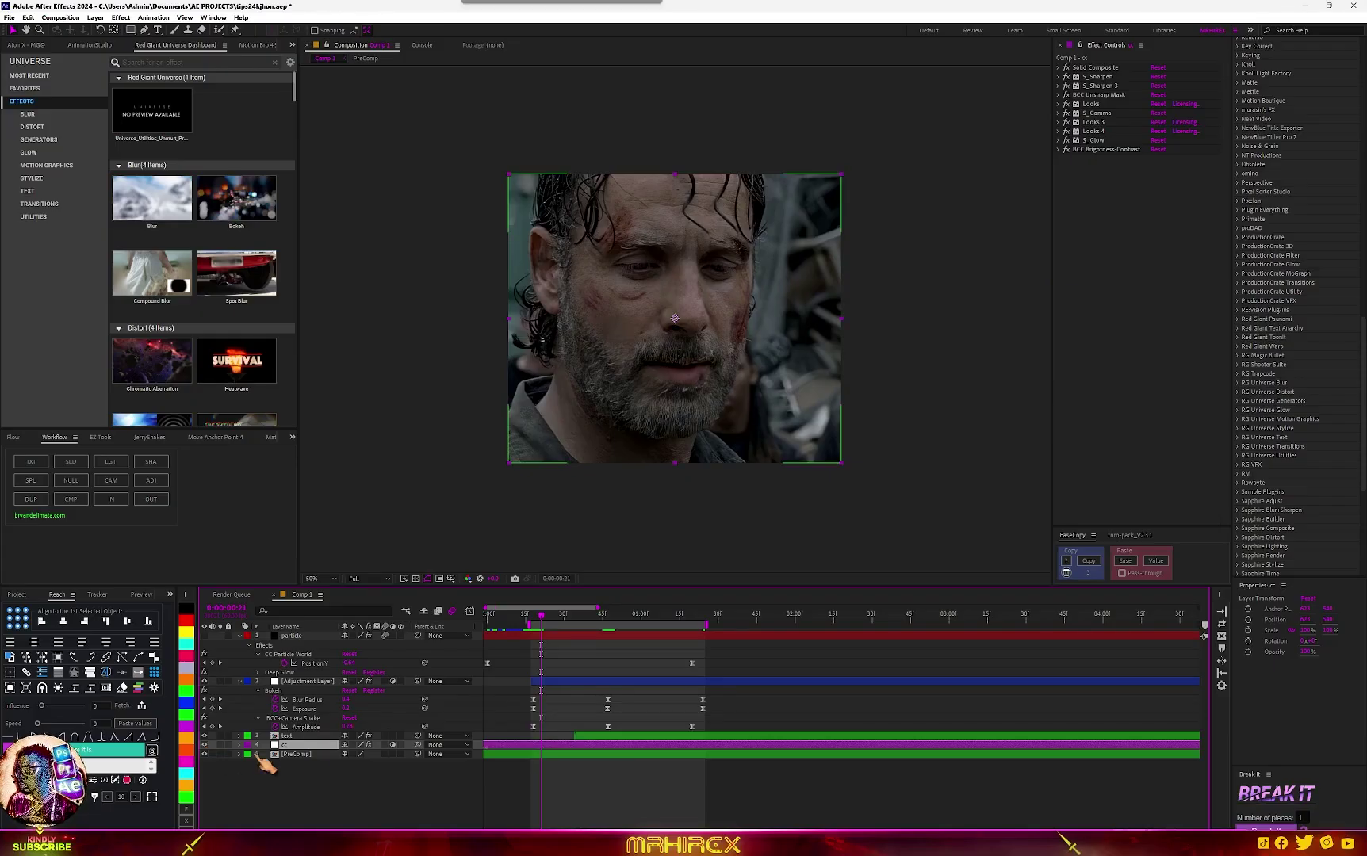
left_click(605, 618)
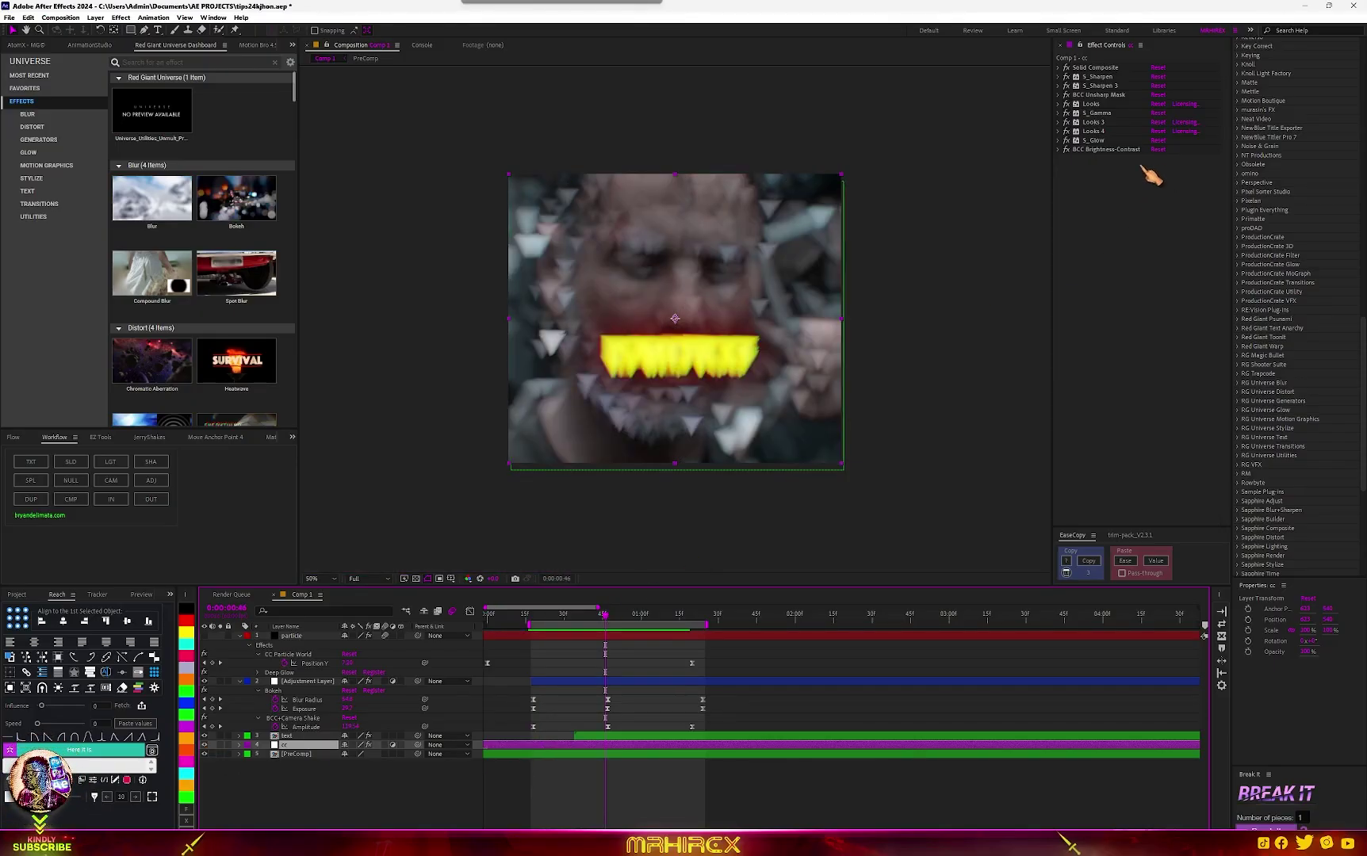
key("slash")
key("ctrl+Up")
key("ctrl+Up")
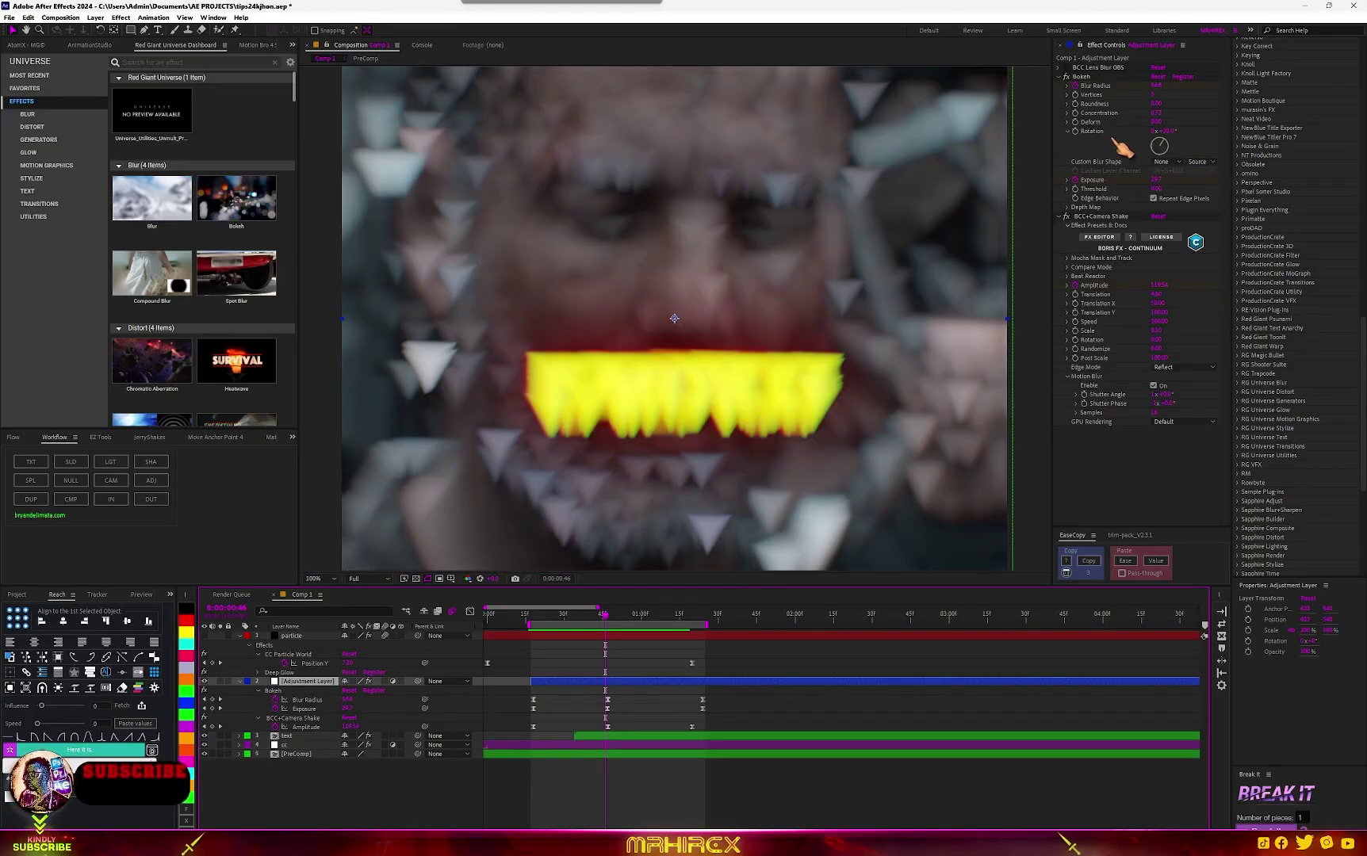
left_click(1189, 130)
left_click_drag(1165, 131, 1218, 137)
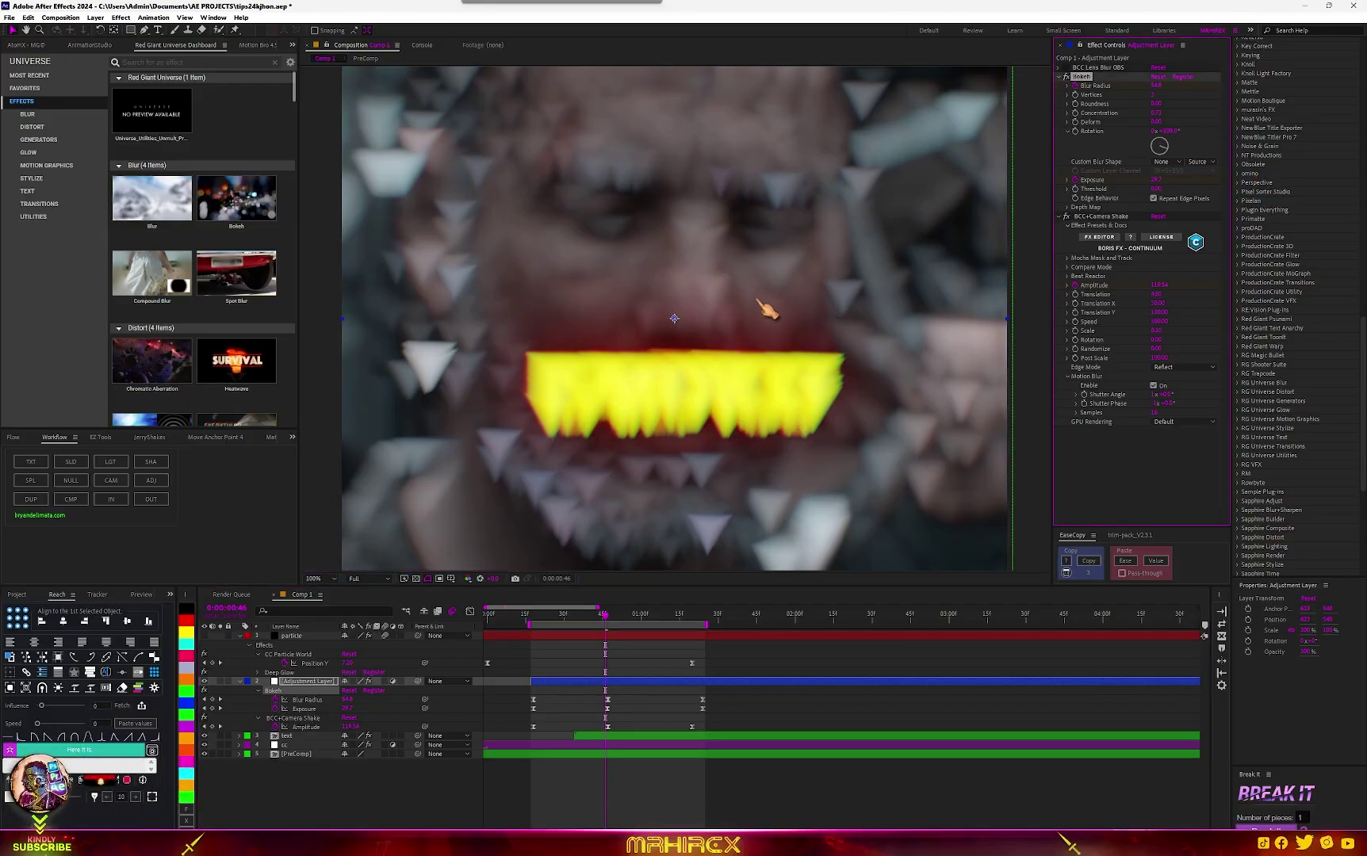
key("comma")
key("period")
key("comma")
key("period")
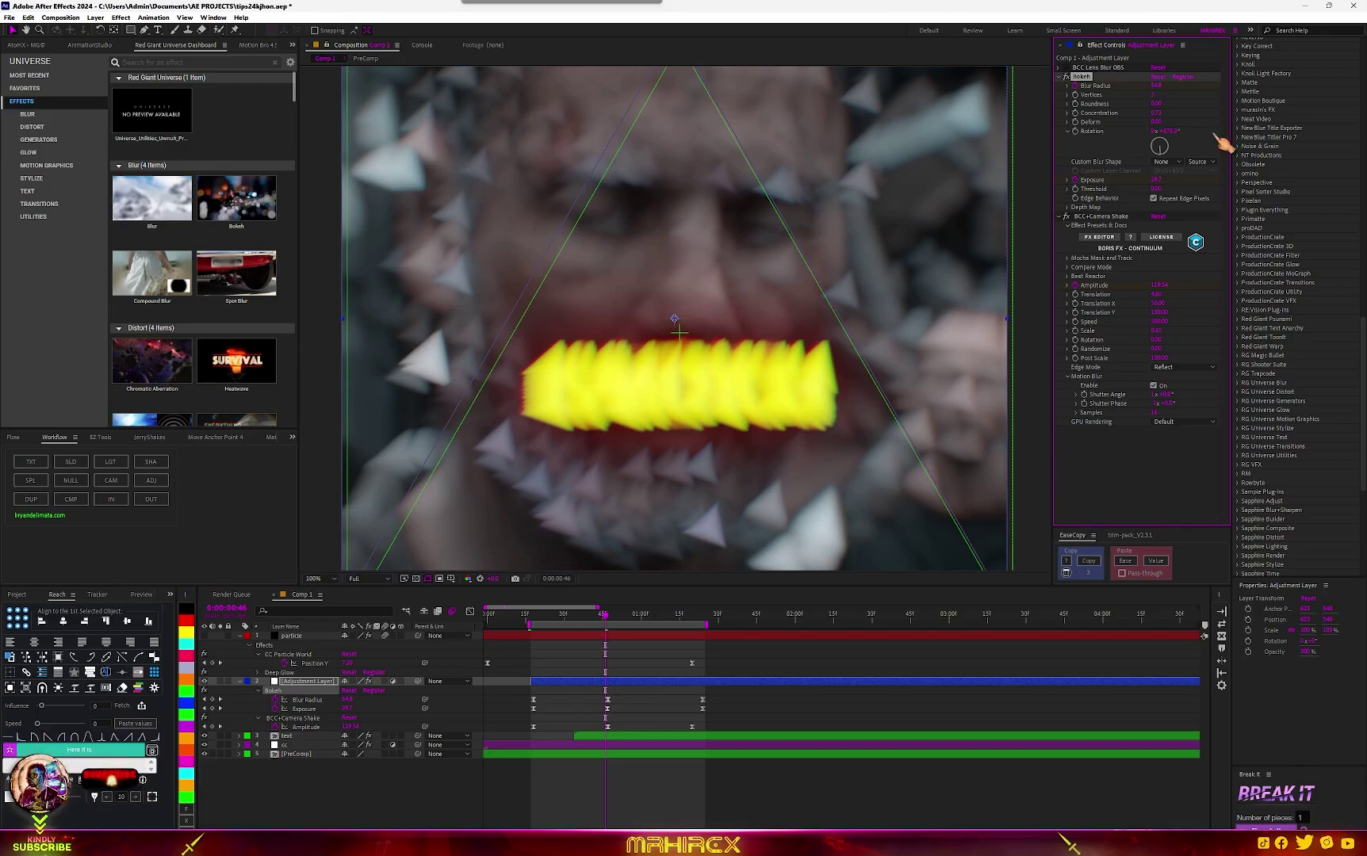
key("comma")
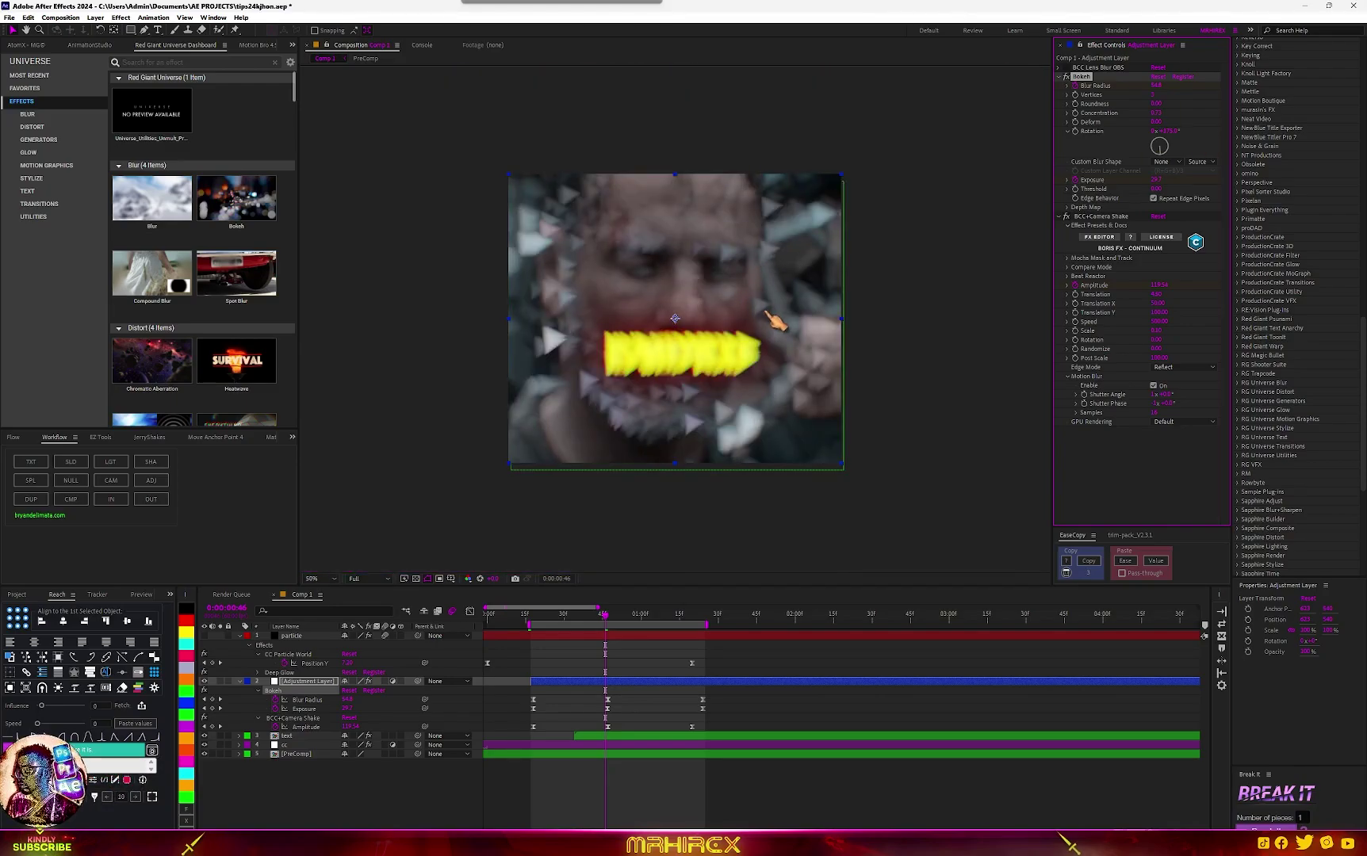
Play back the work area from 0:00:00:17 to review the combined bokeh blur and camera shake over the text.
left_click(531, 624)
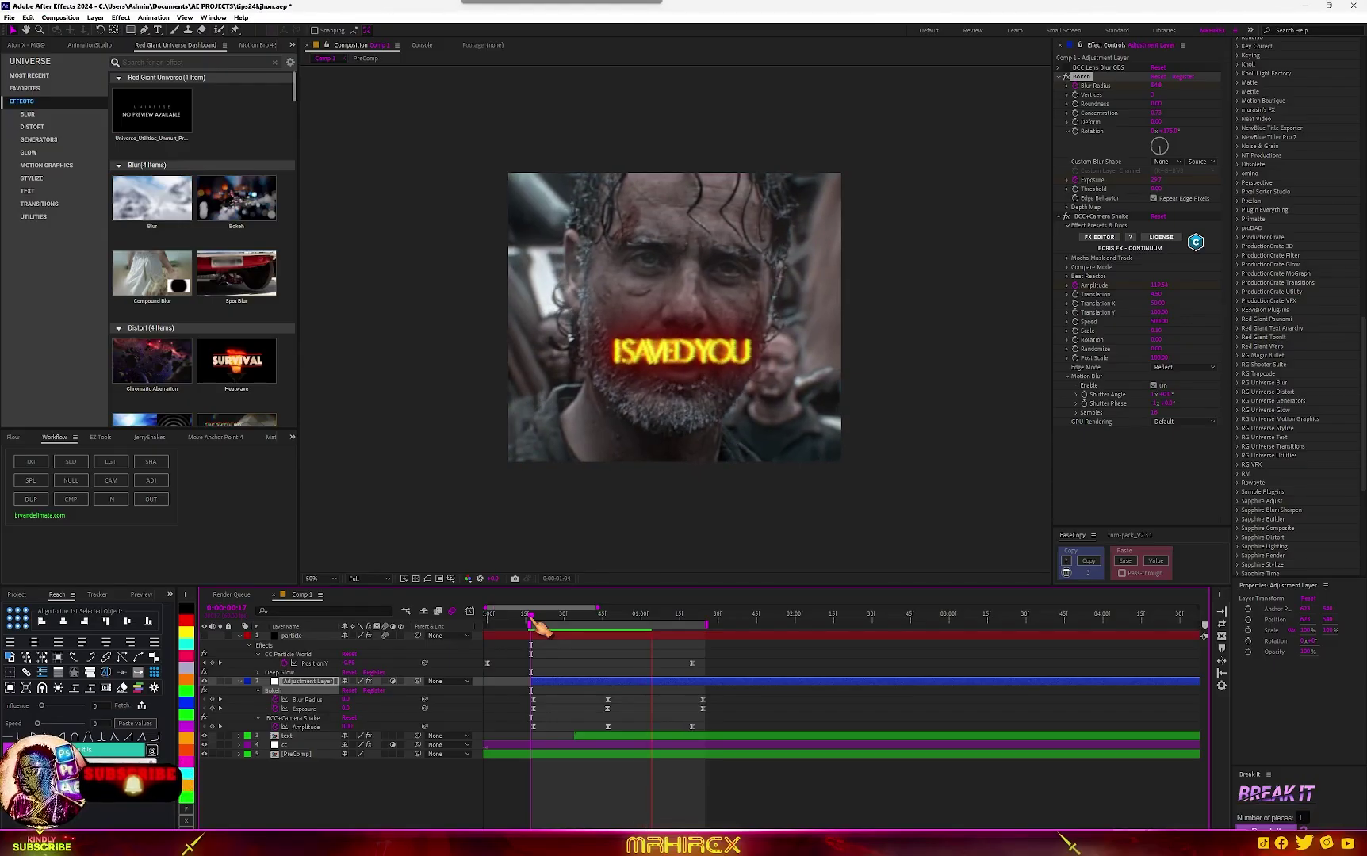
key("space")
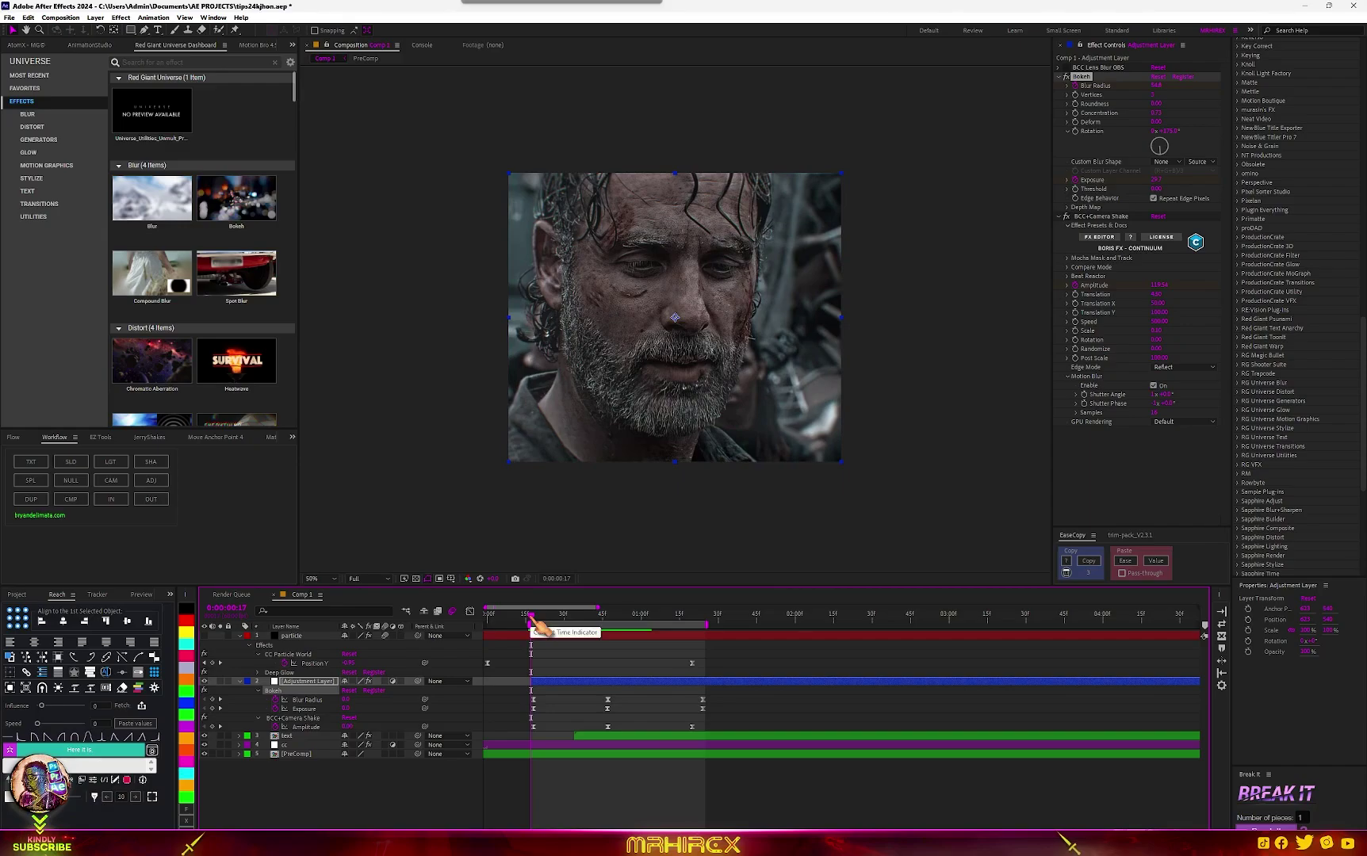
key("space")
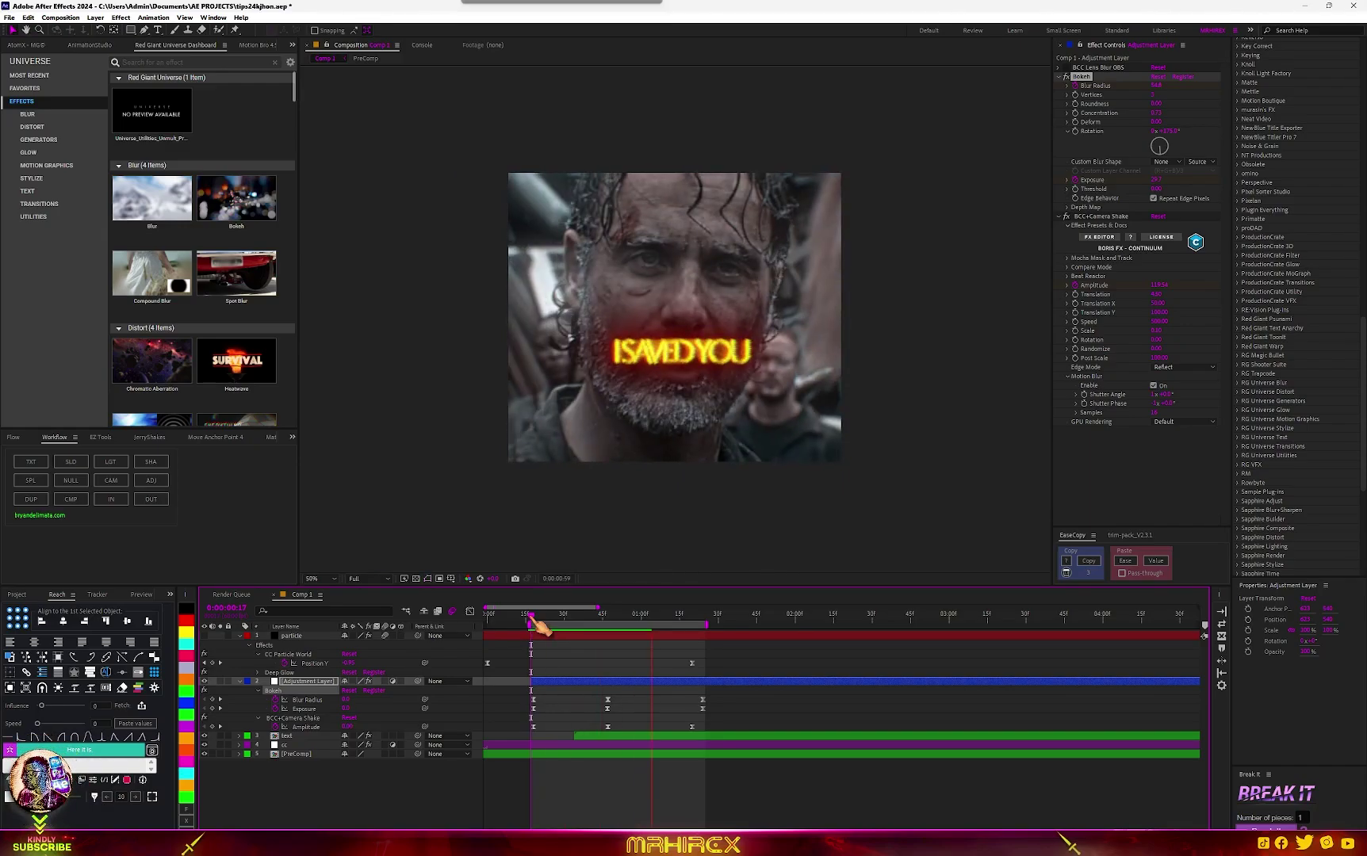
key("shift+slash")
key("space")
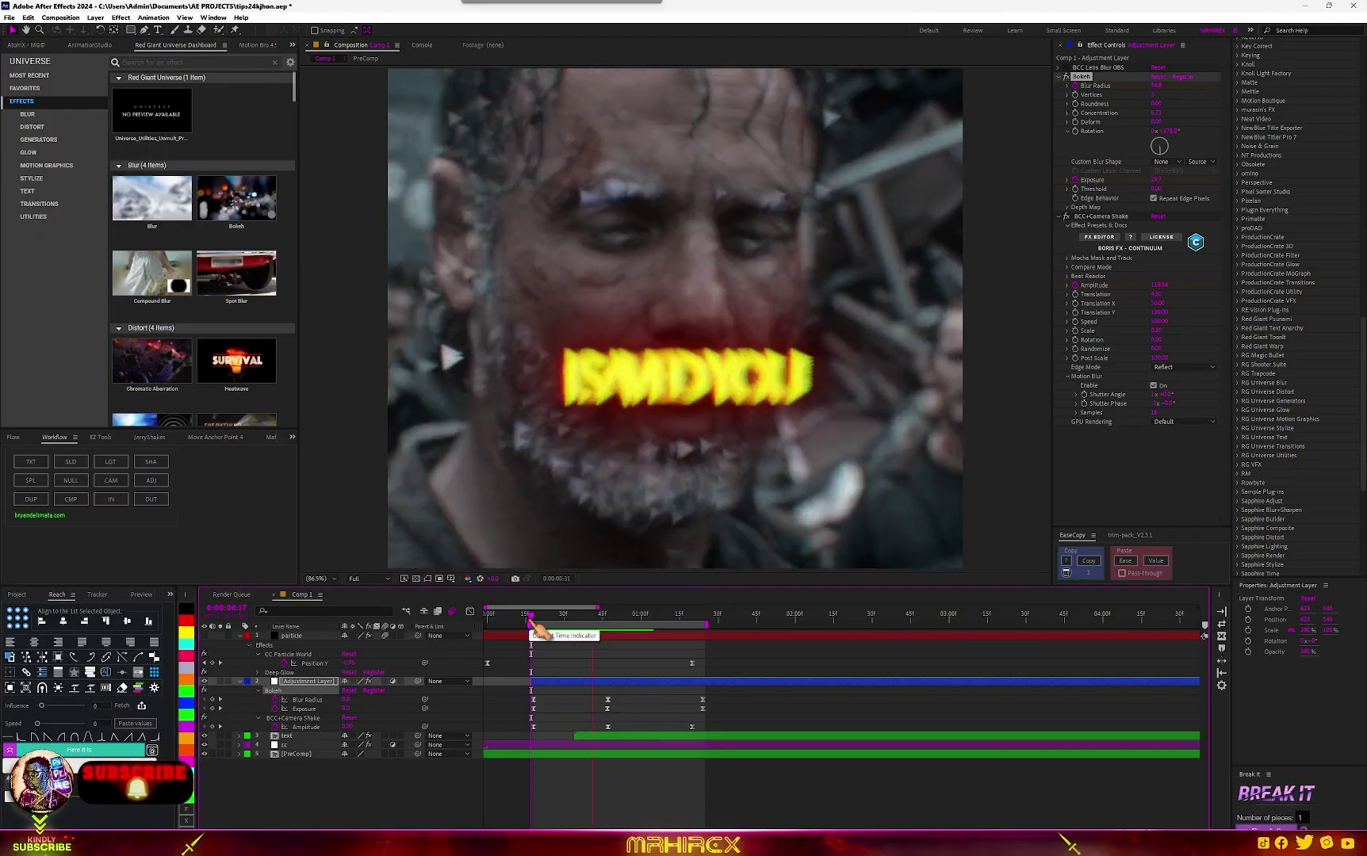
key("space")
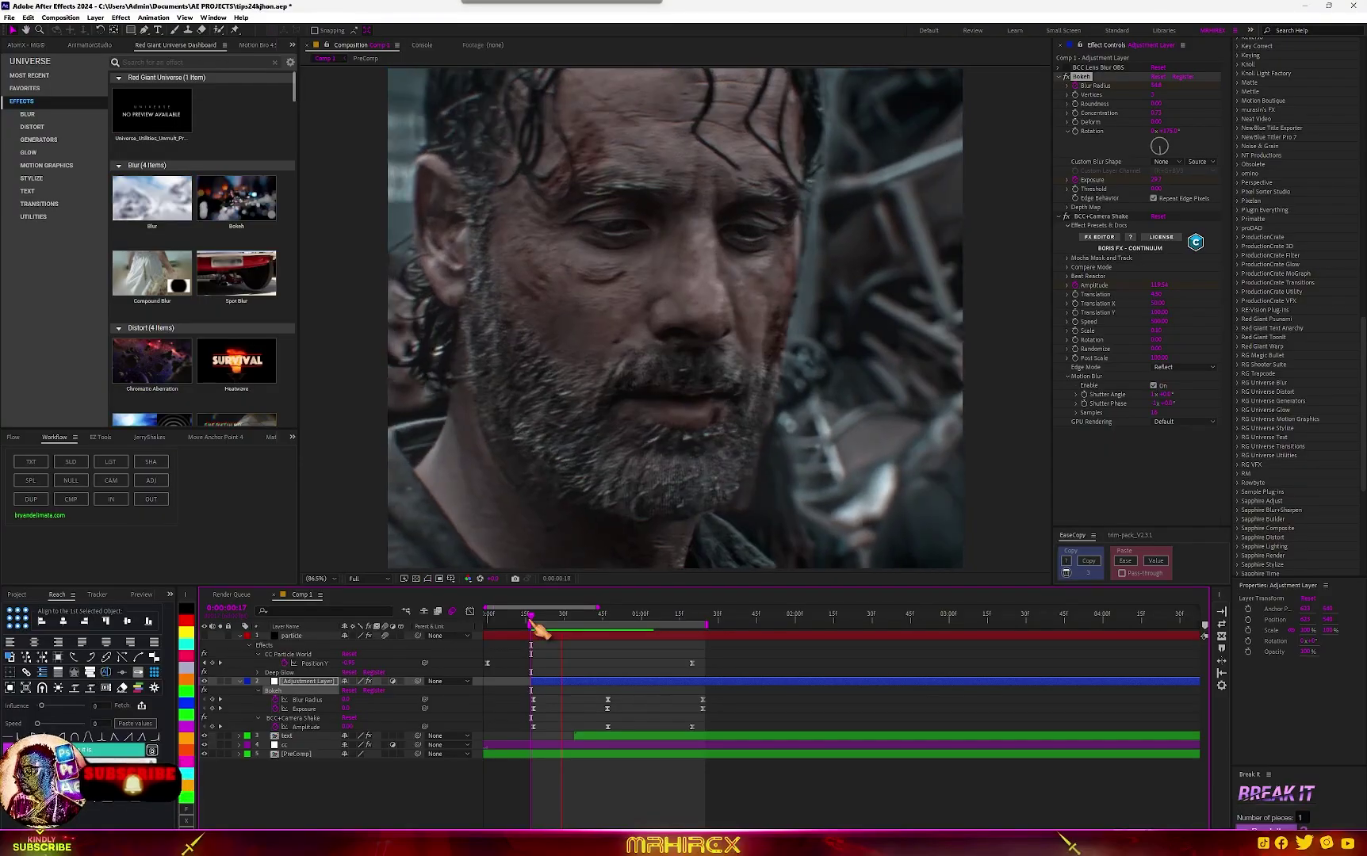
key("space")
key("space")
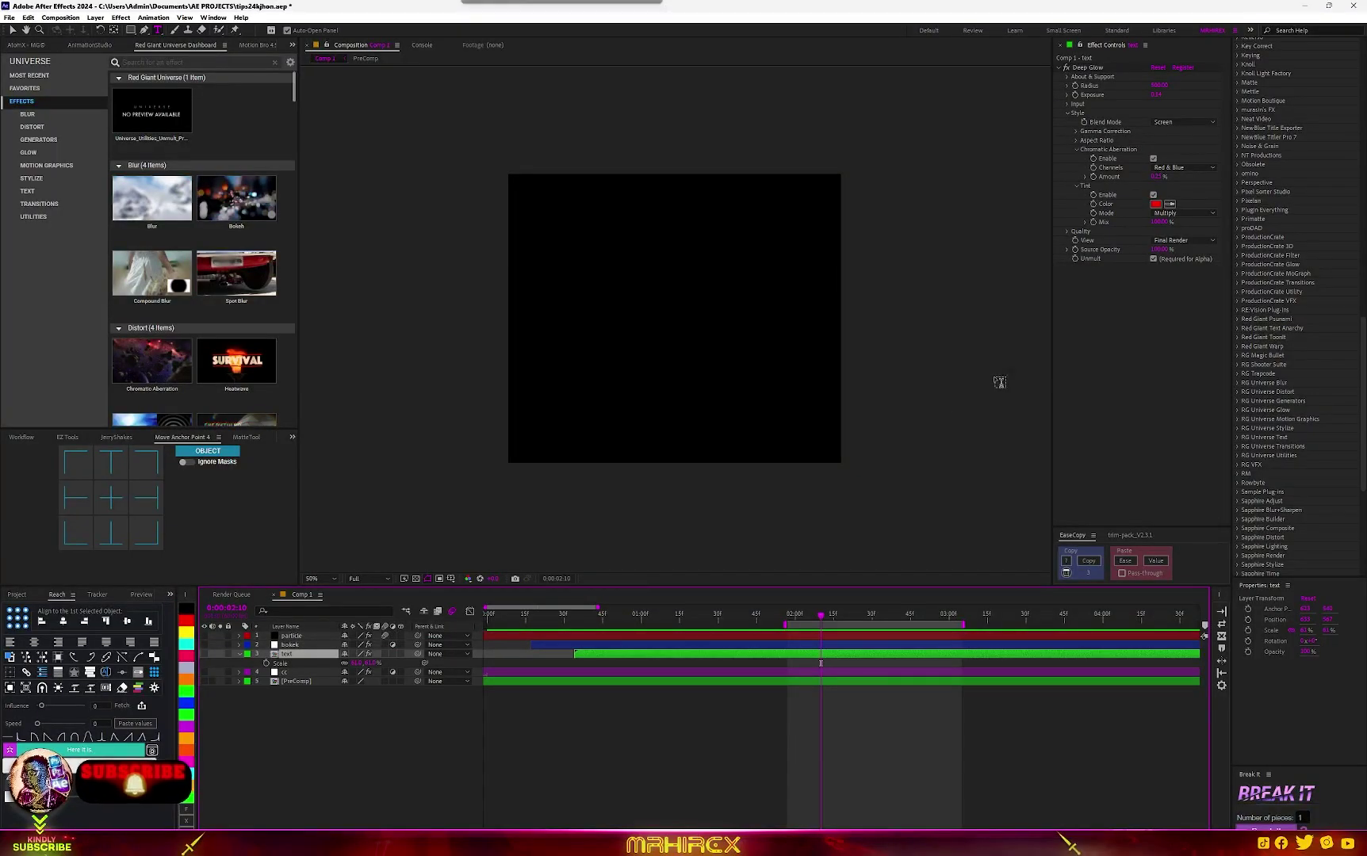
Draw a circle on a new shape layer around the middle of the composition with the Ellipse tool.
left_click(12, 29)
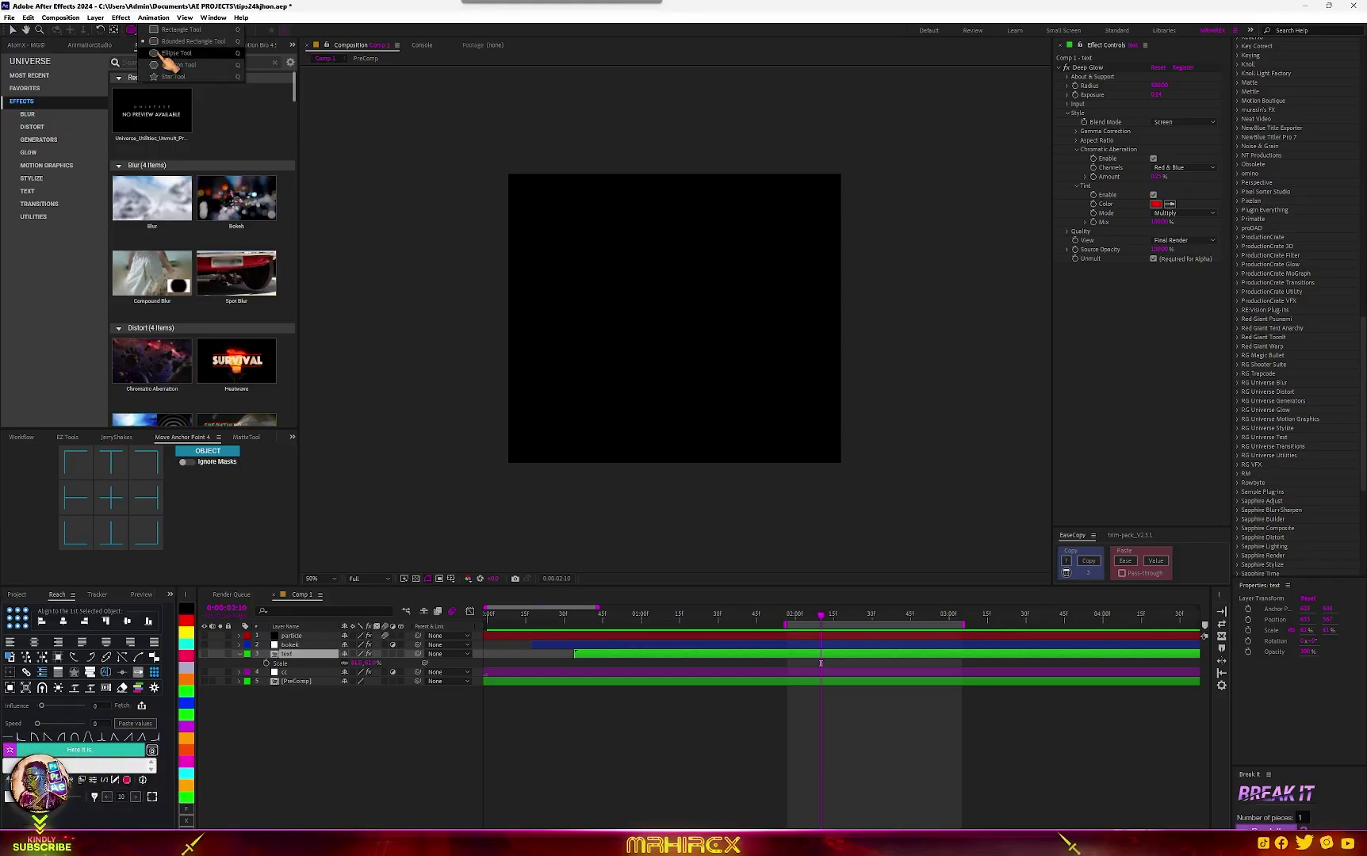
left_click(601, 735)
left_click_drag(627, 270, 726, 365)
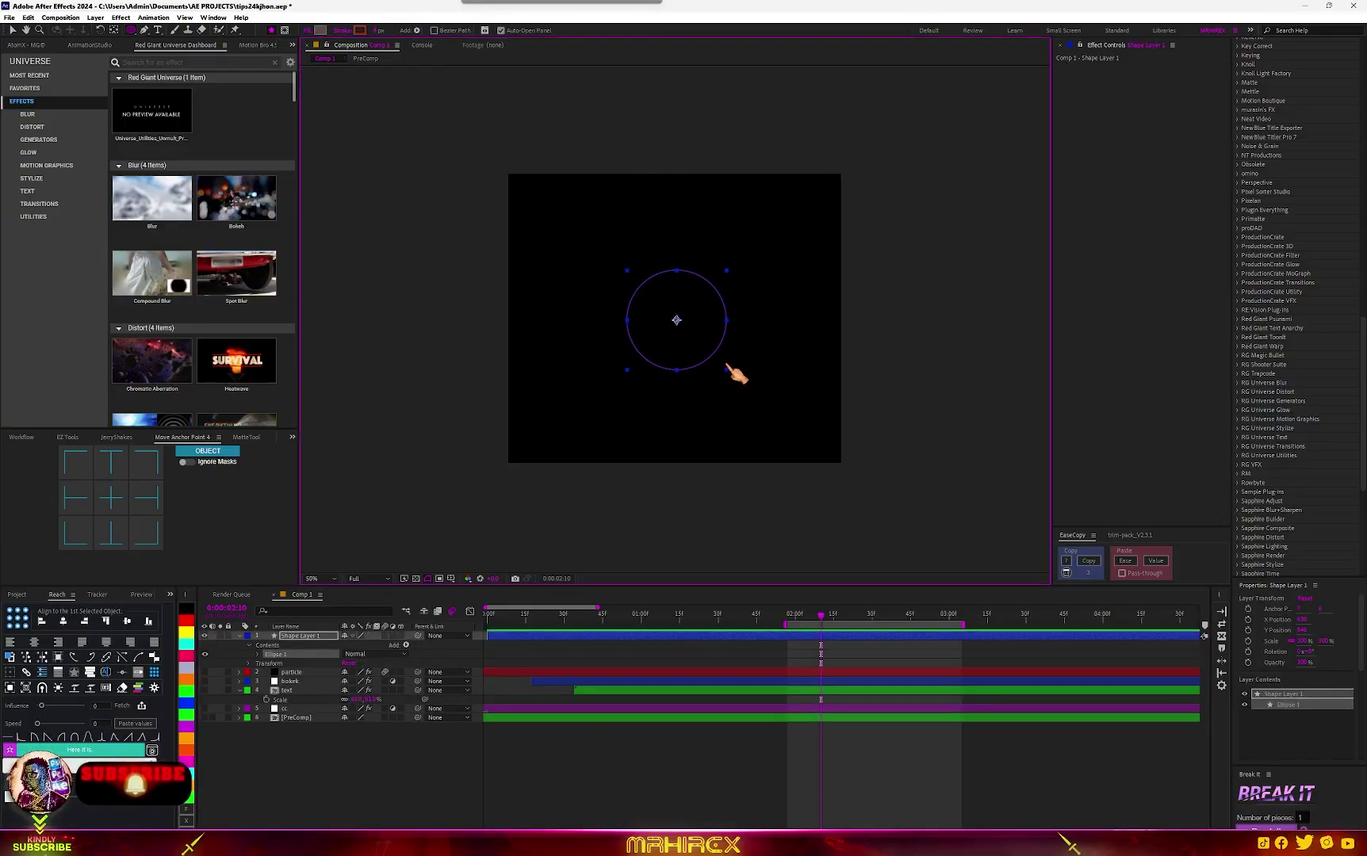
Give the circle a thicker orange stroke and scale its shape layer down to about 37%.
key("period")
key("period")
key("comma")
key("comma")
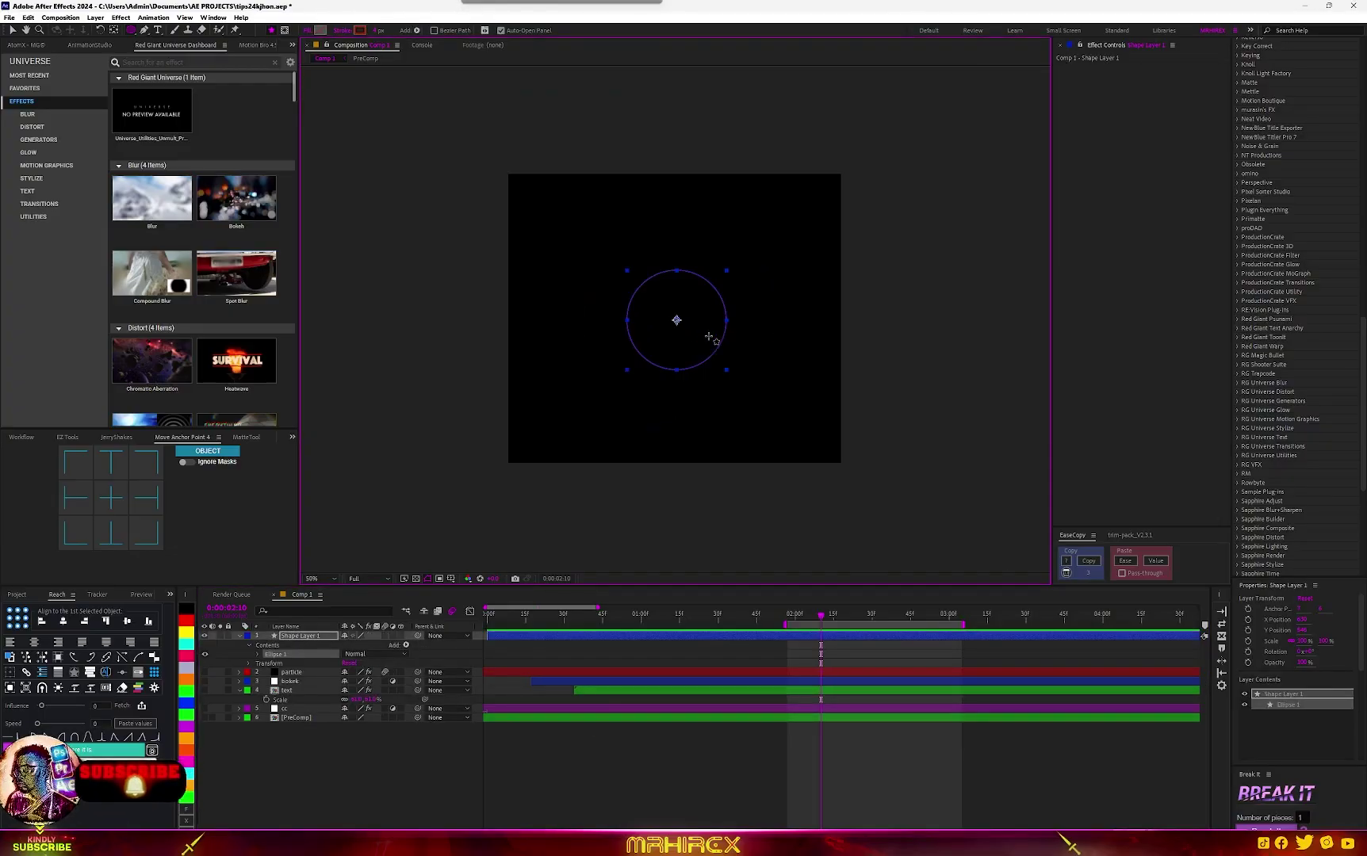
key("period")
key("period")
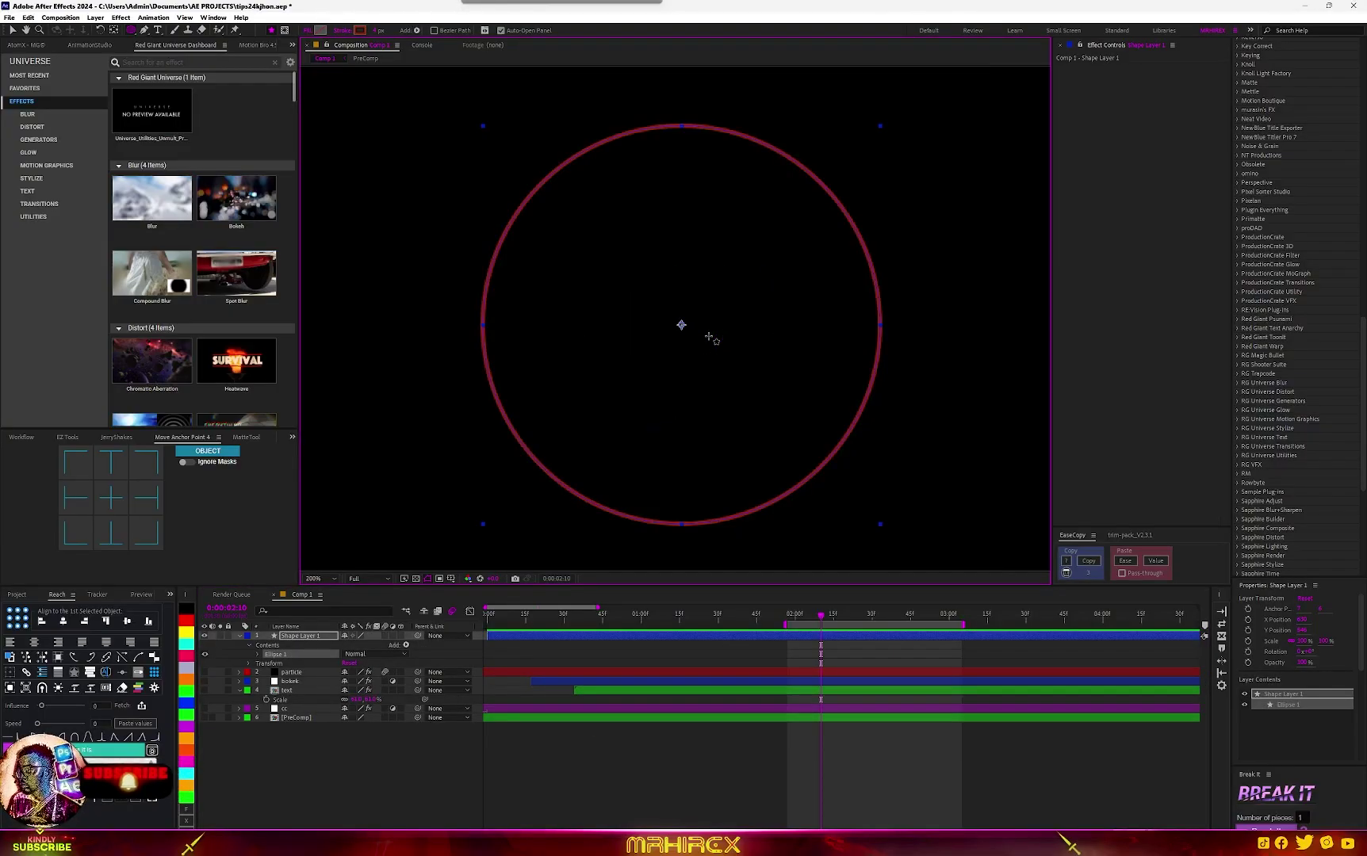
left_click(359, 30)
left_click_drag(862, 519, 872, 547)
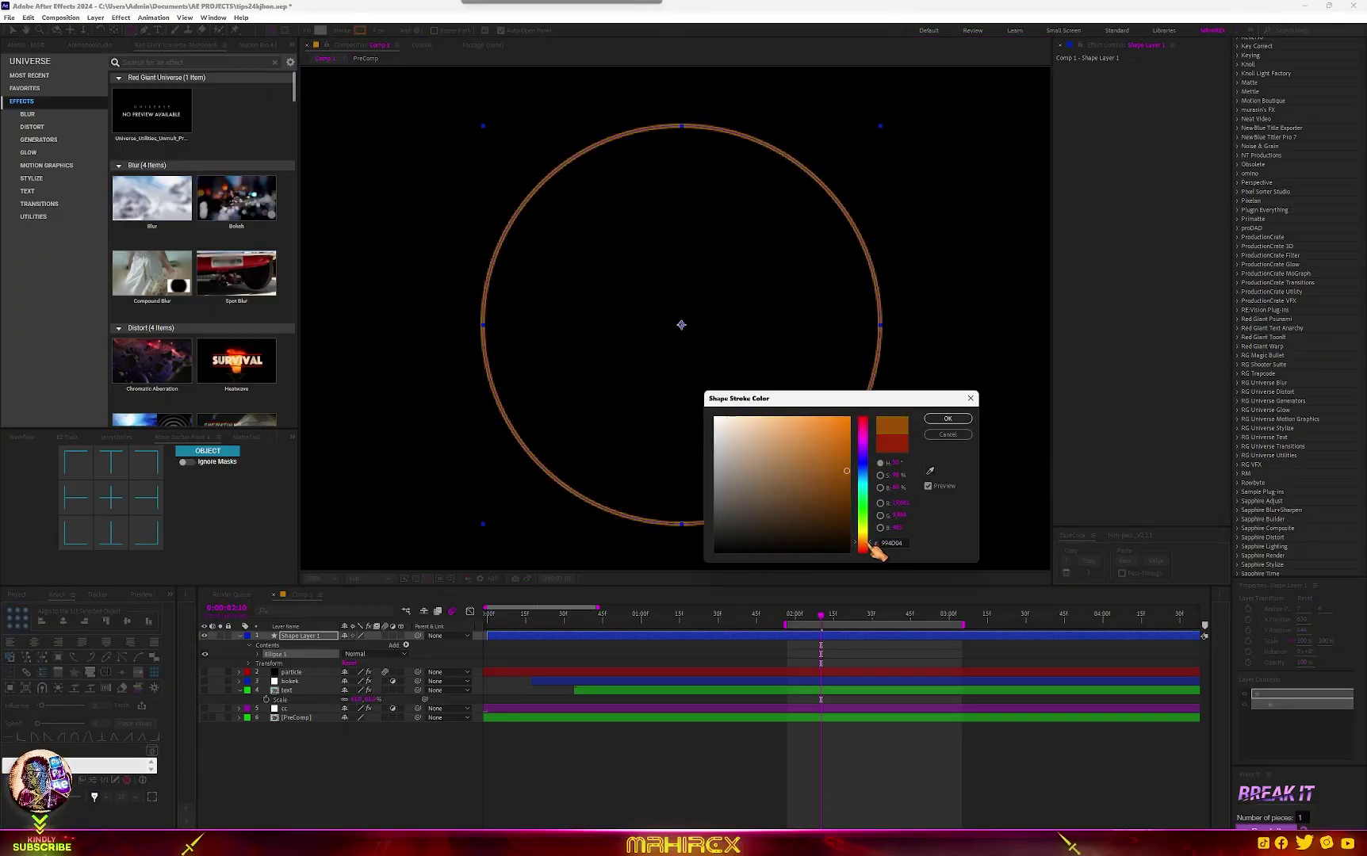
key("Return")
left_click_drag(377, 30, 383, 30)
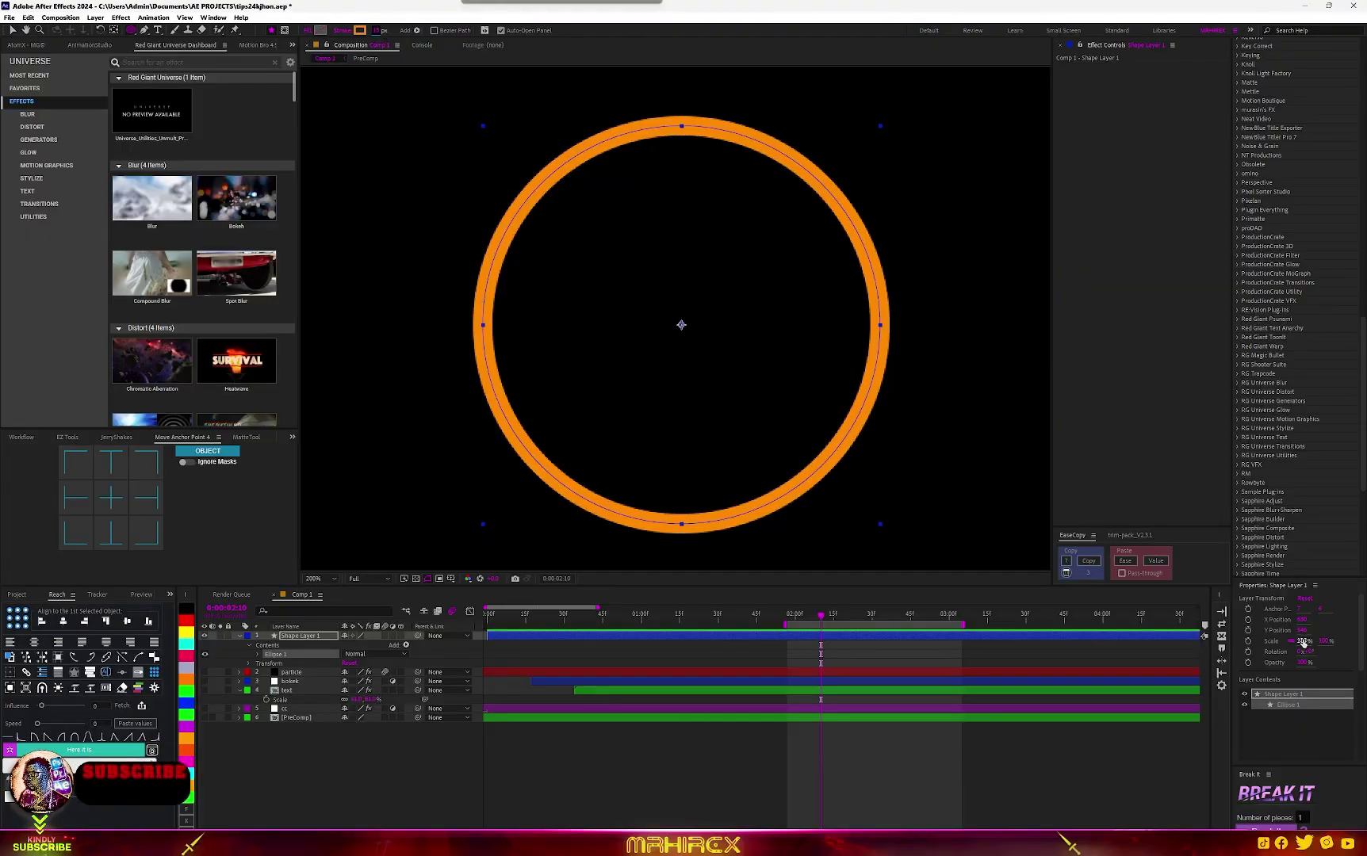
left_click_drag(1318, 645, 1268, 644)
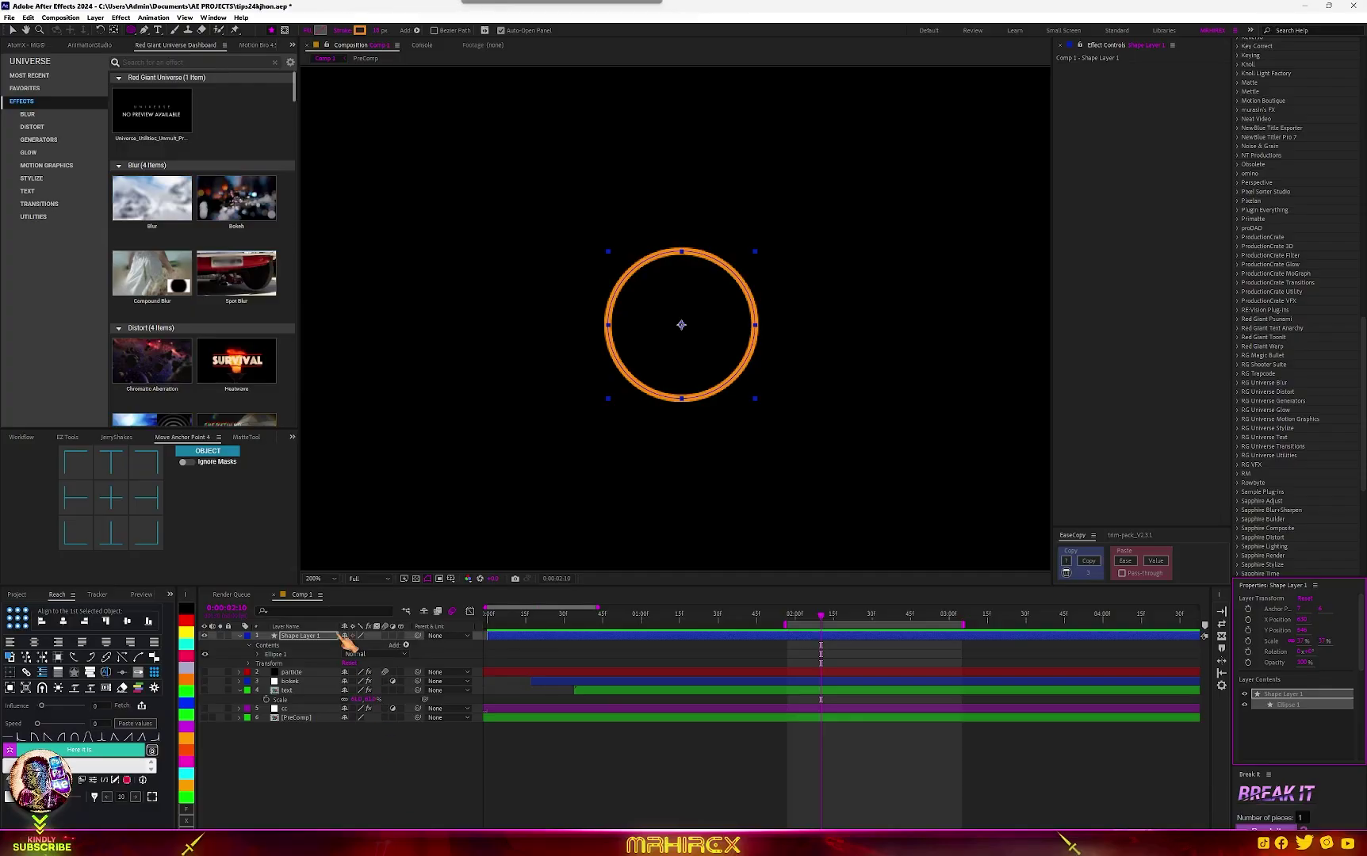
Make the ring's shape layer 3D and tilt it with Orientation, and set the current time to 0:00:01:58.
left_click(303, 644)
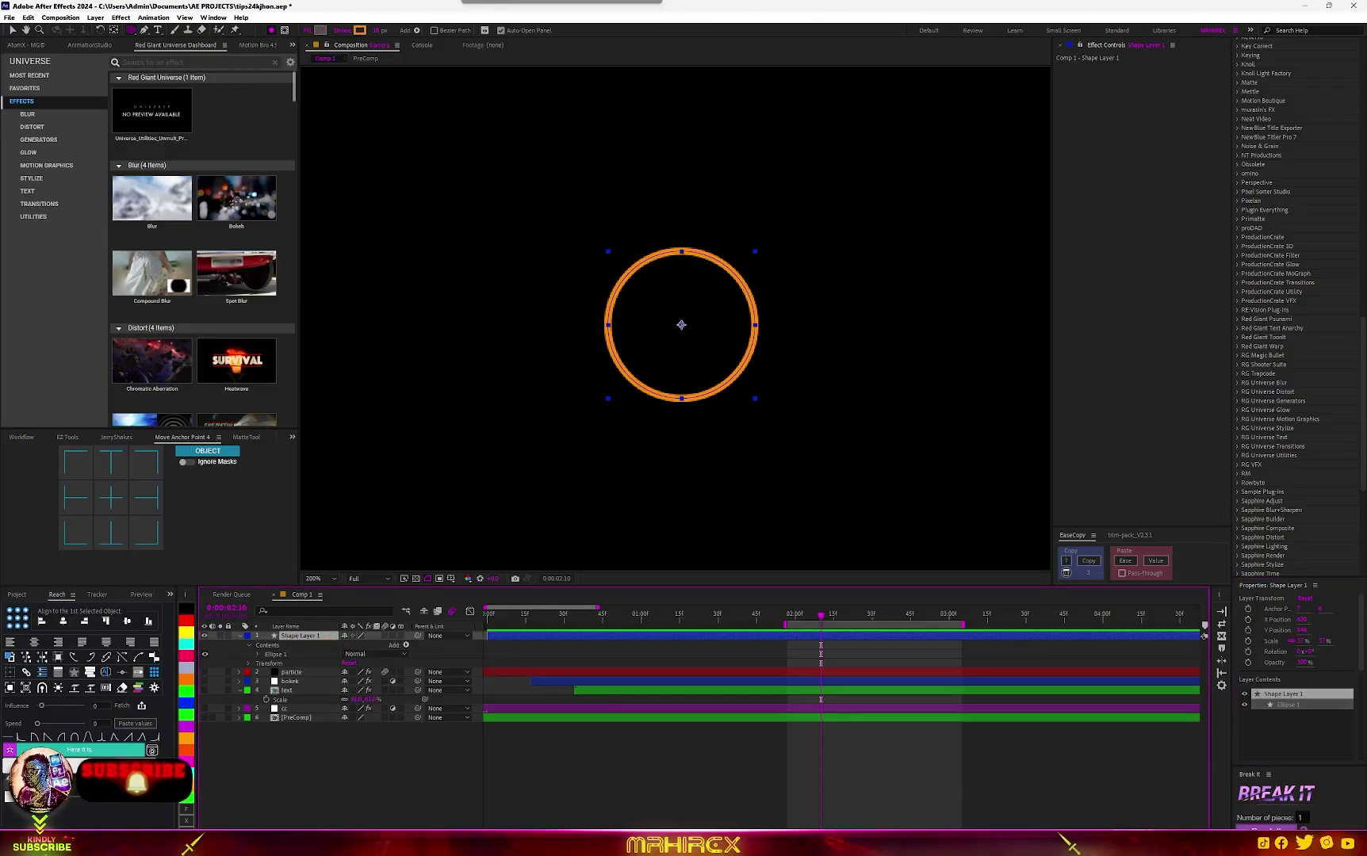
key("F4")
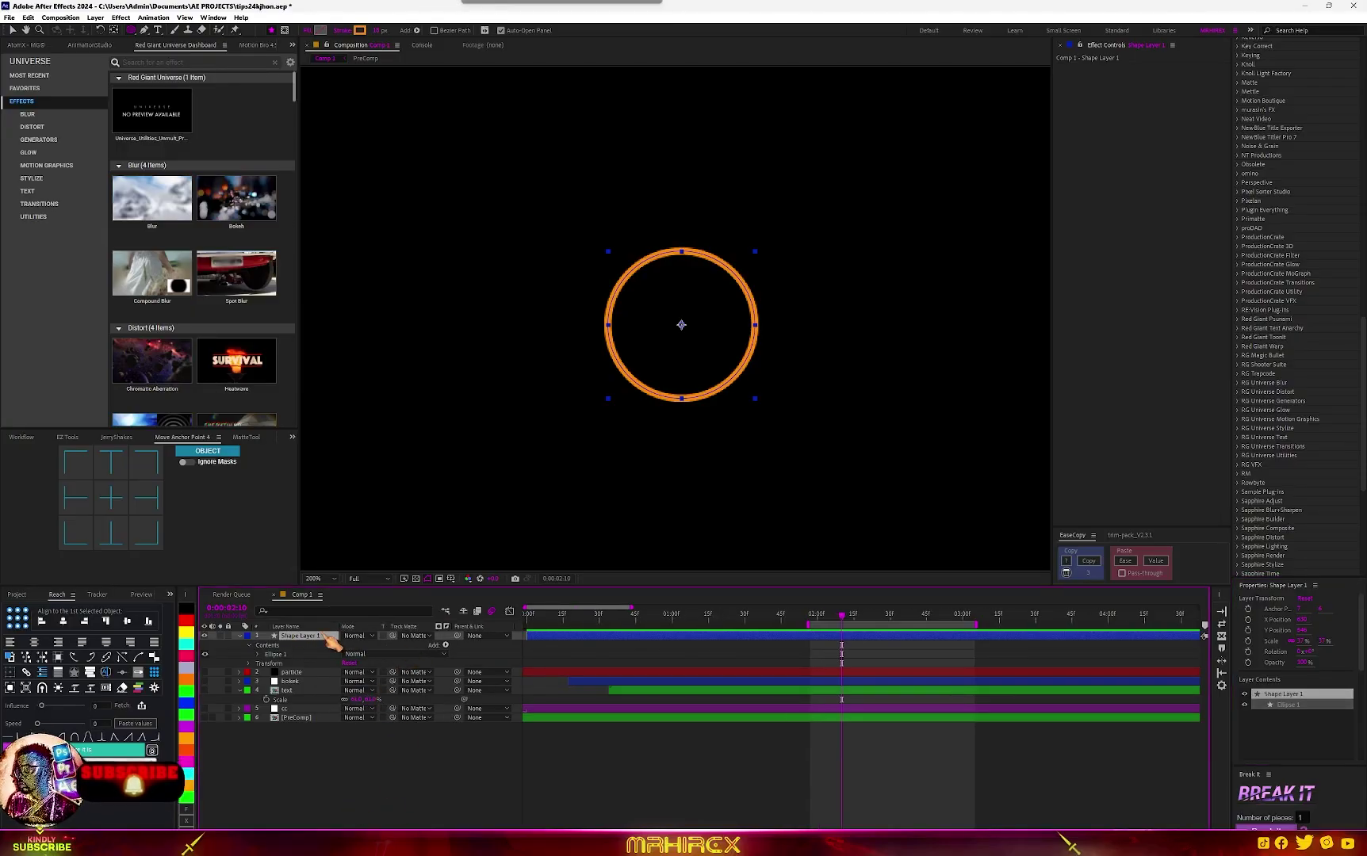
key("F4")
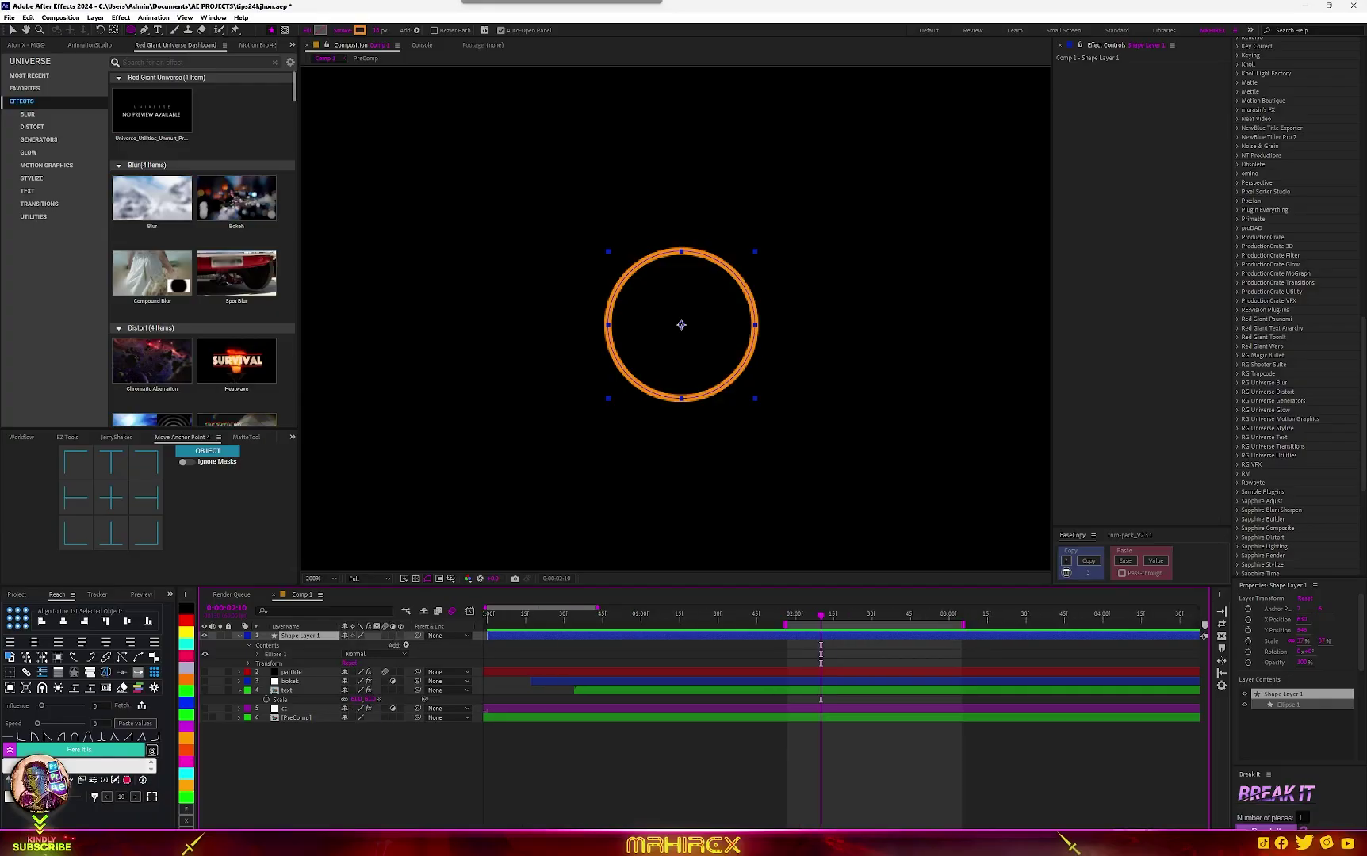
left_click(401, 636)
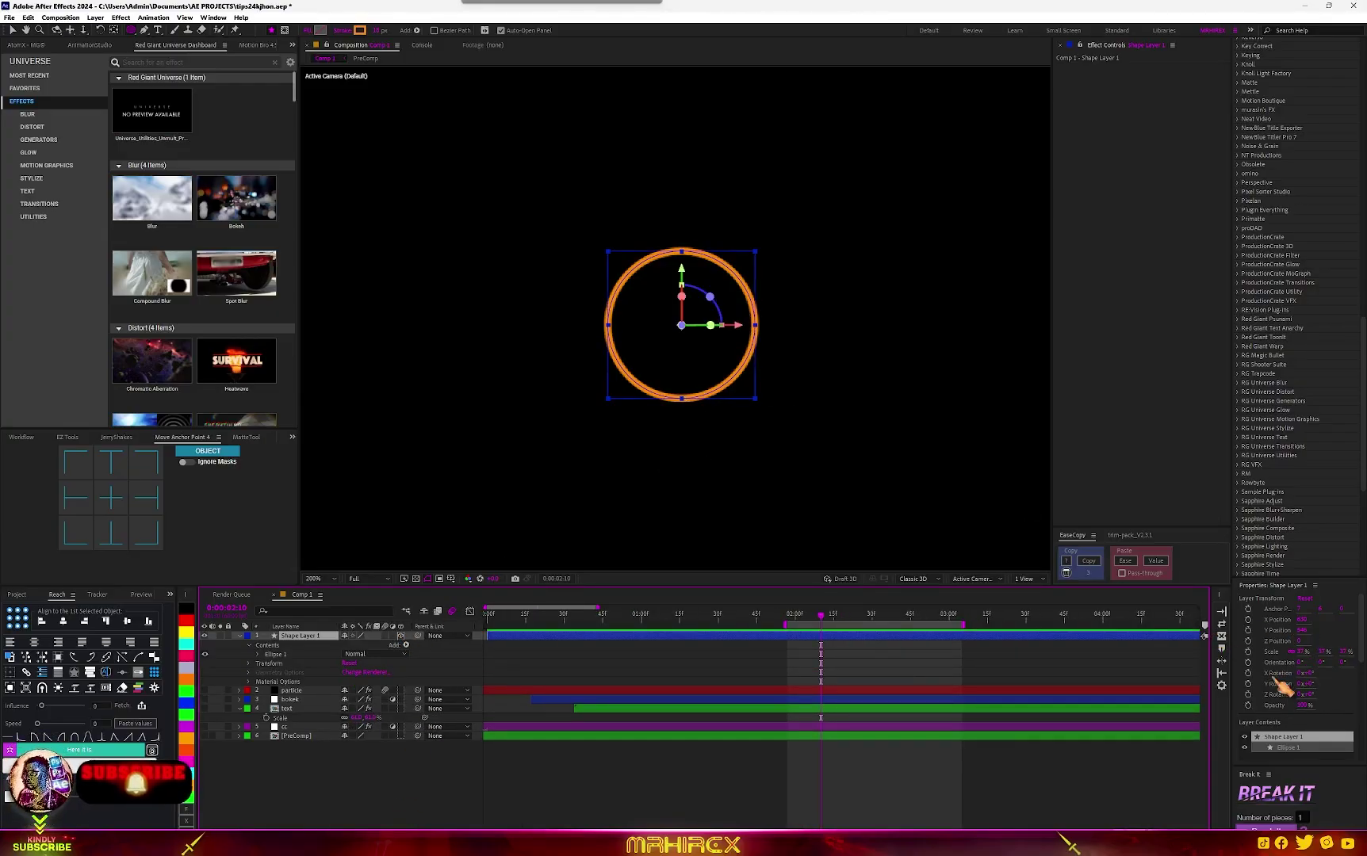
left_click(1322, 667)
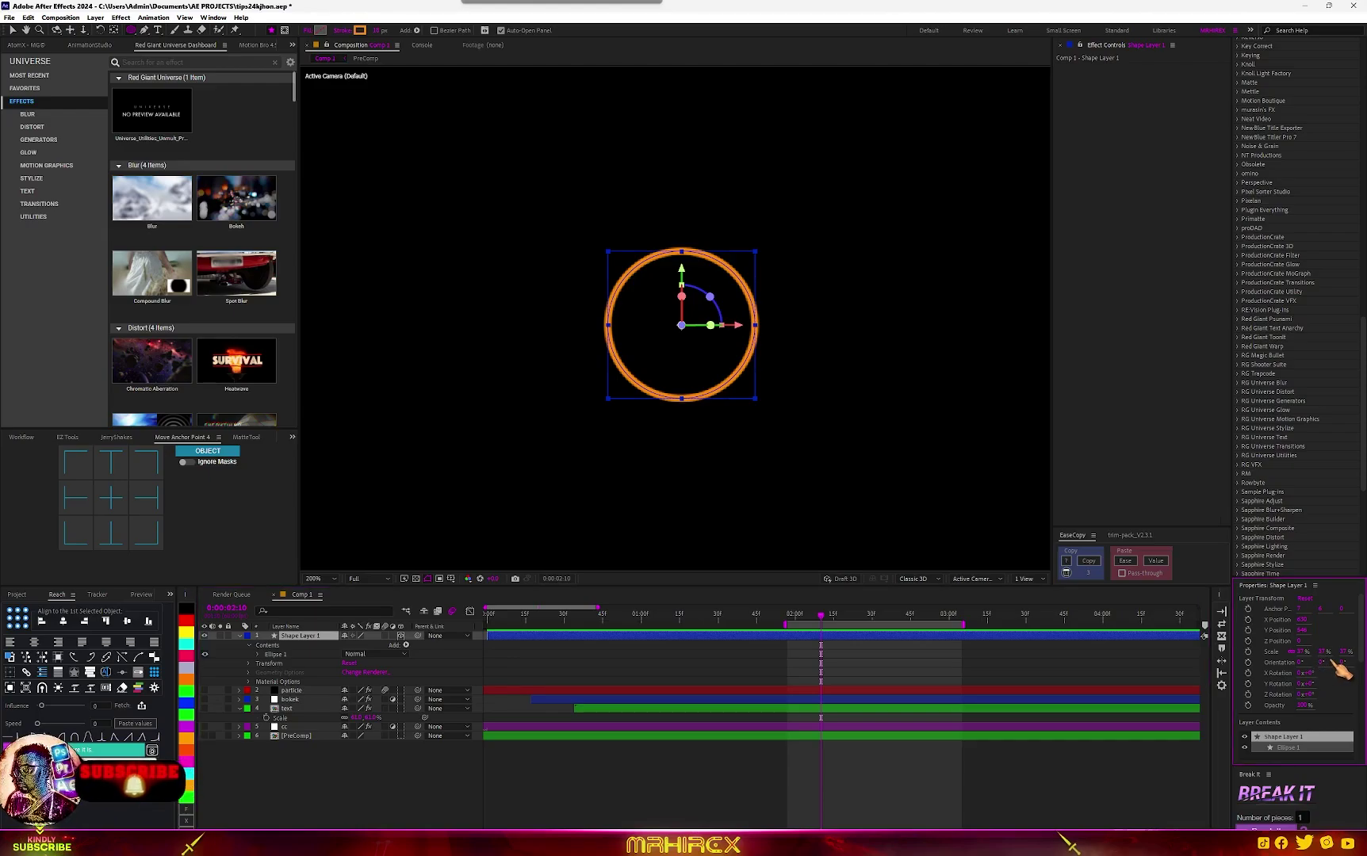
mouse_move(1321, 664)
left_mouse_down()
mouse_move(1270, 665)
mouse_move(1300, 675)
left_mouse_up()
left_click(790, 615)
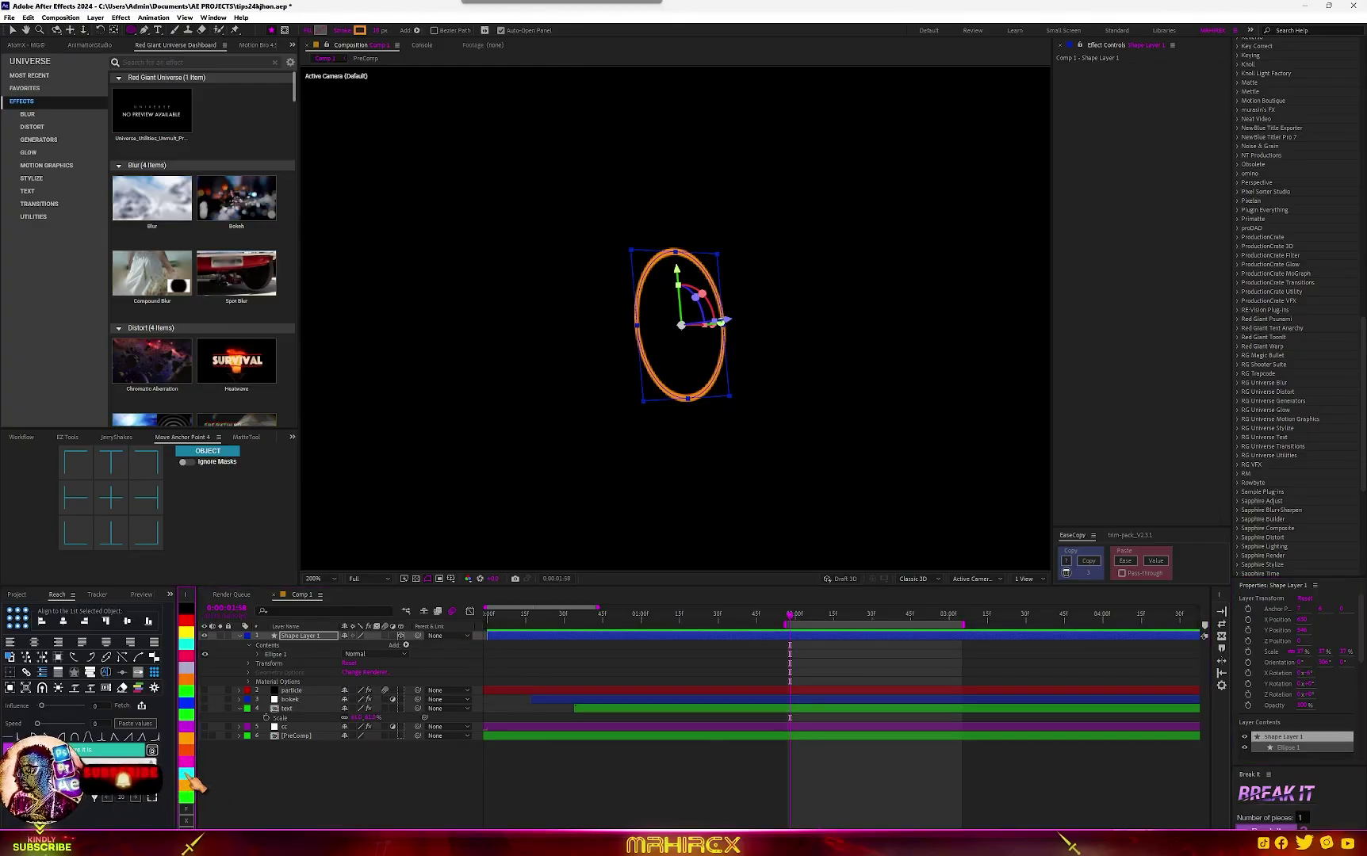
Trim the ring layer's start to 0:00:01:57 and set X Position, Scale and Opacity keyframes there.
key("Page_Up")
key("alt+bracketleft")
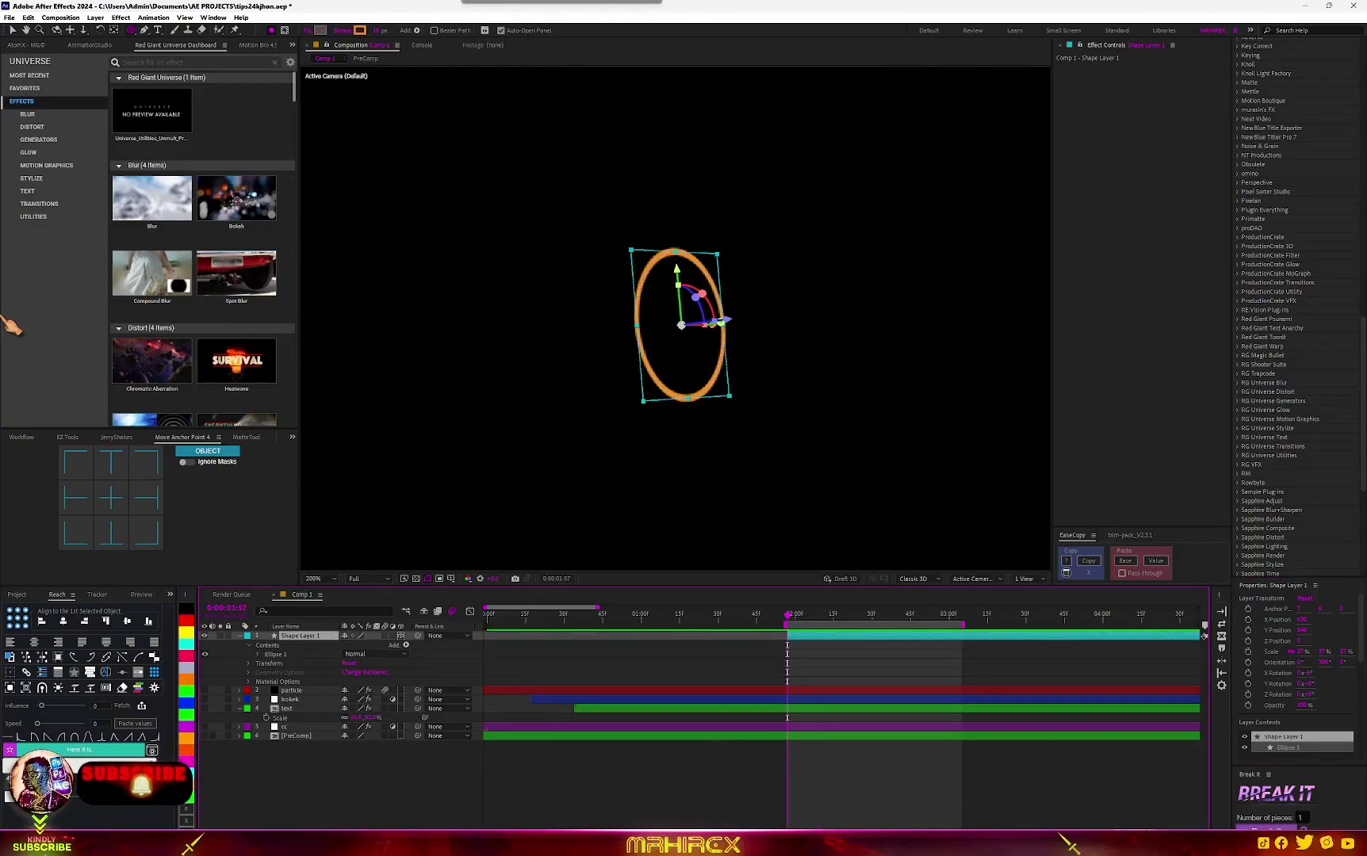
left_click(12, 30)
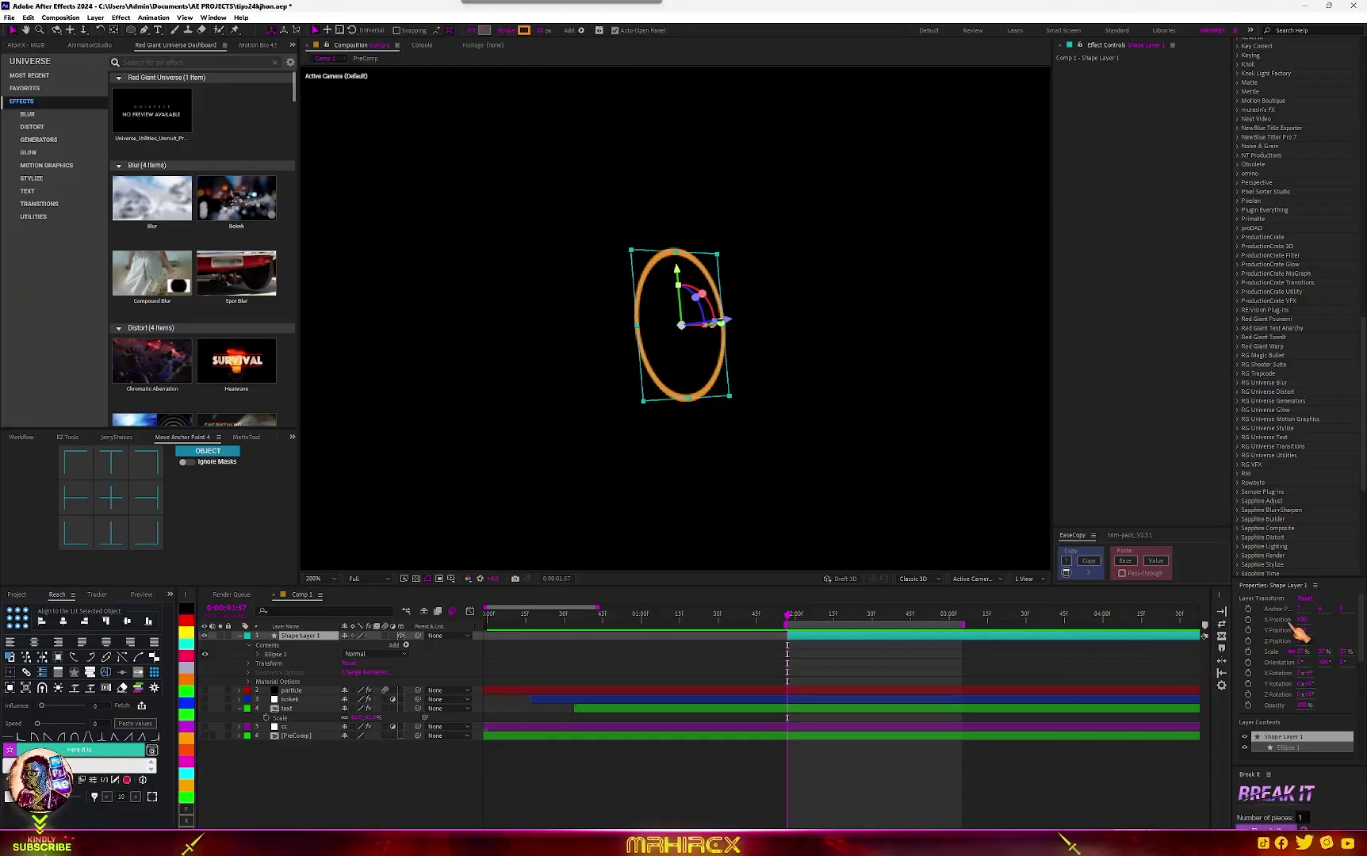
left_click(1248, 621)
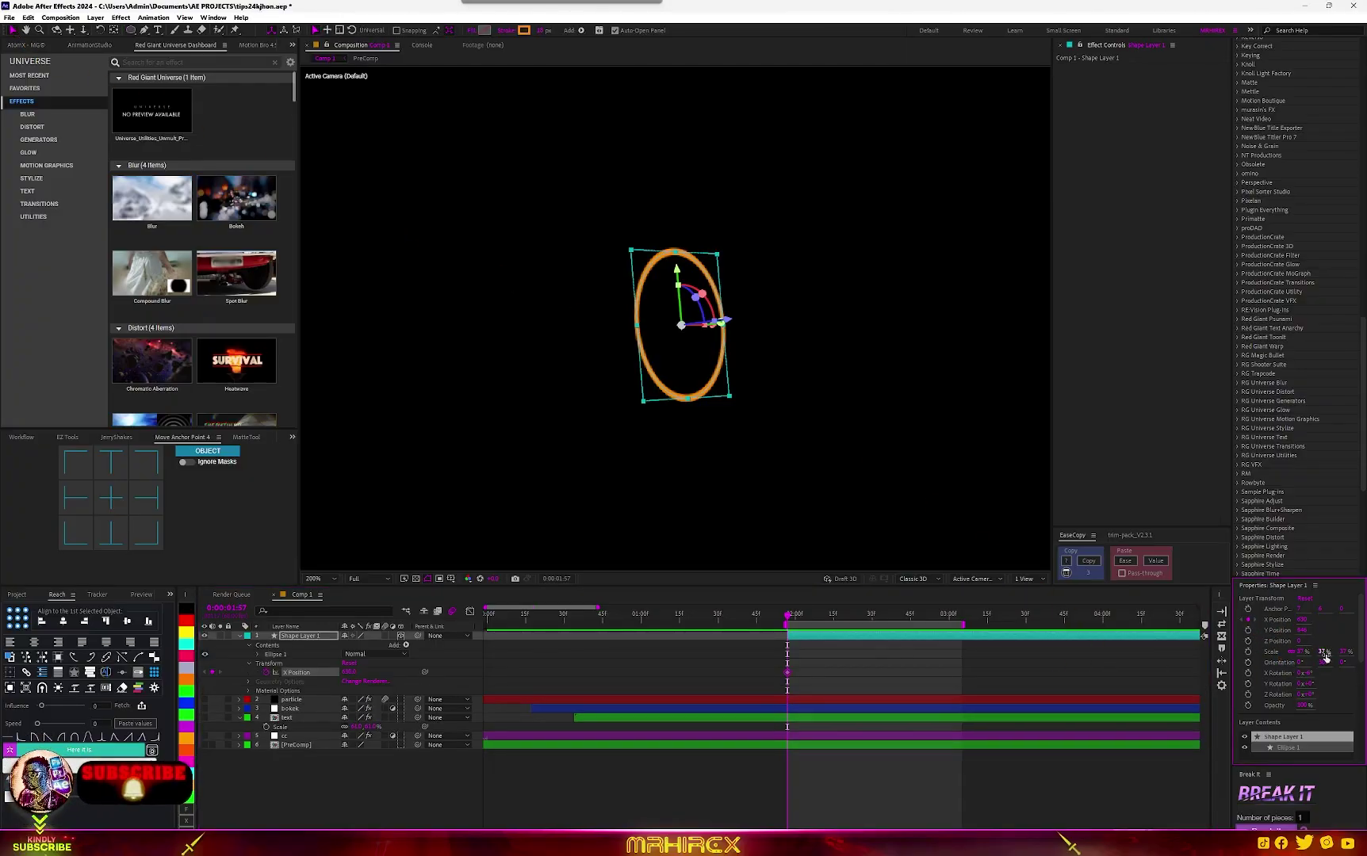
left_click(1249, 653)
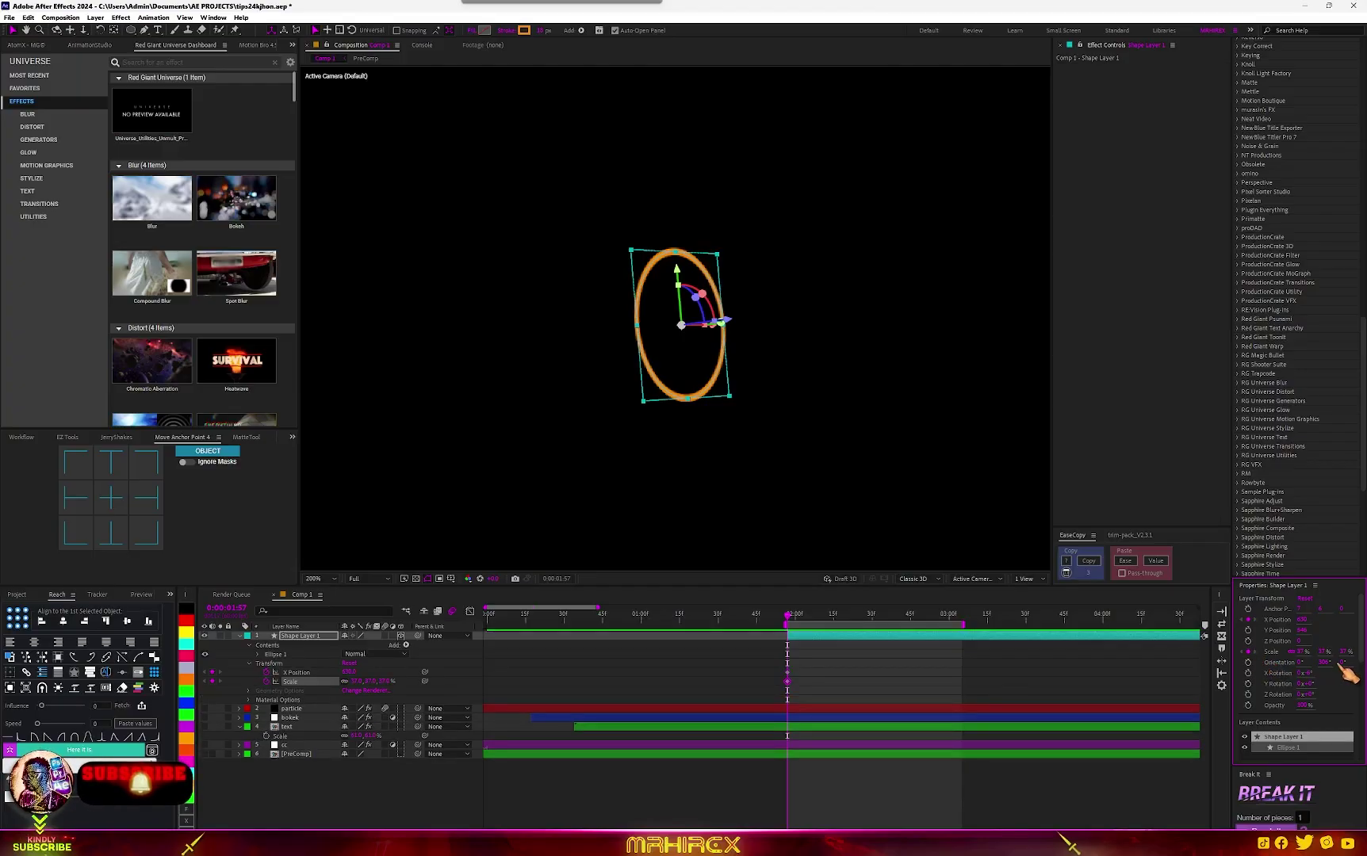
left_click(1249, 705)
key("u")
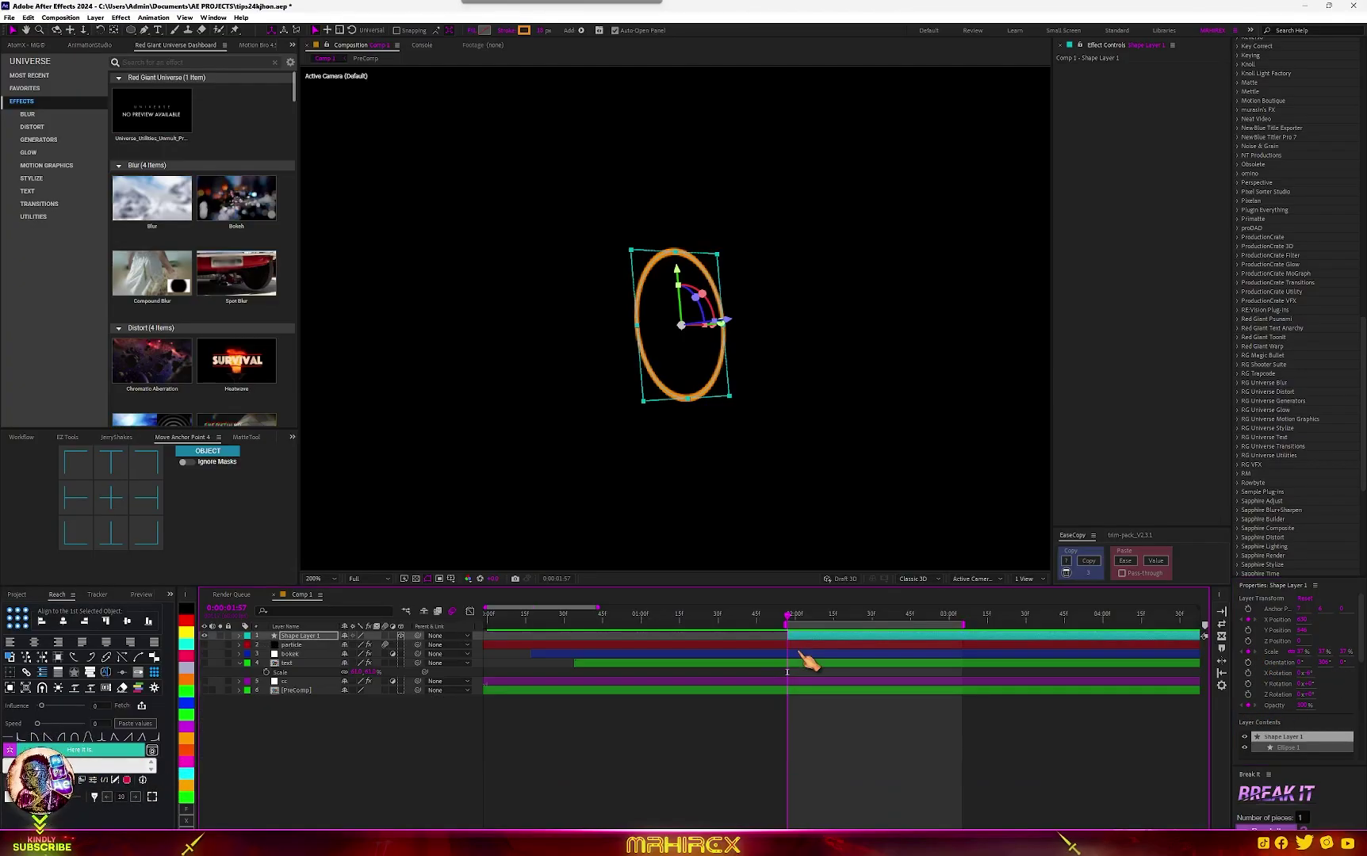
Move the ring's three keyframes to about 0:00:03:04, and lower X Position at 0:00:01:57 to start the ring further left.
key("u")
left_click_drag(800, 639, 969, 658)
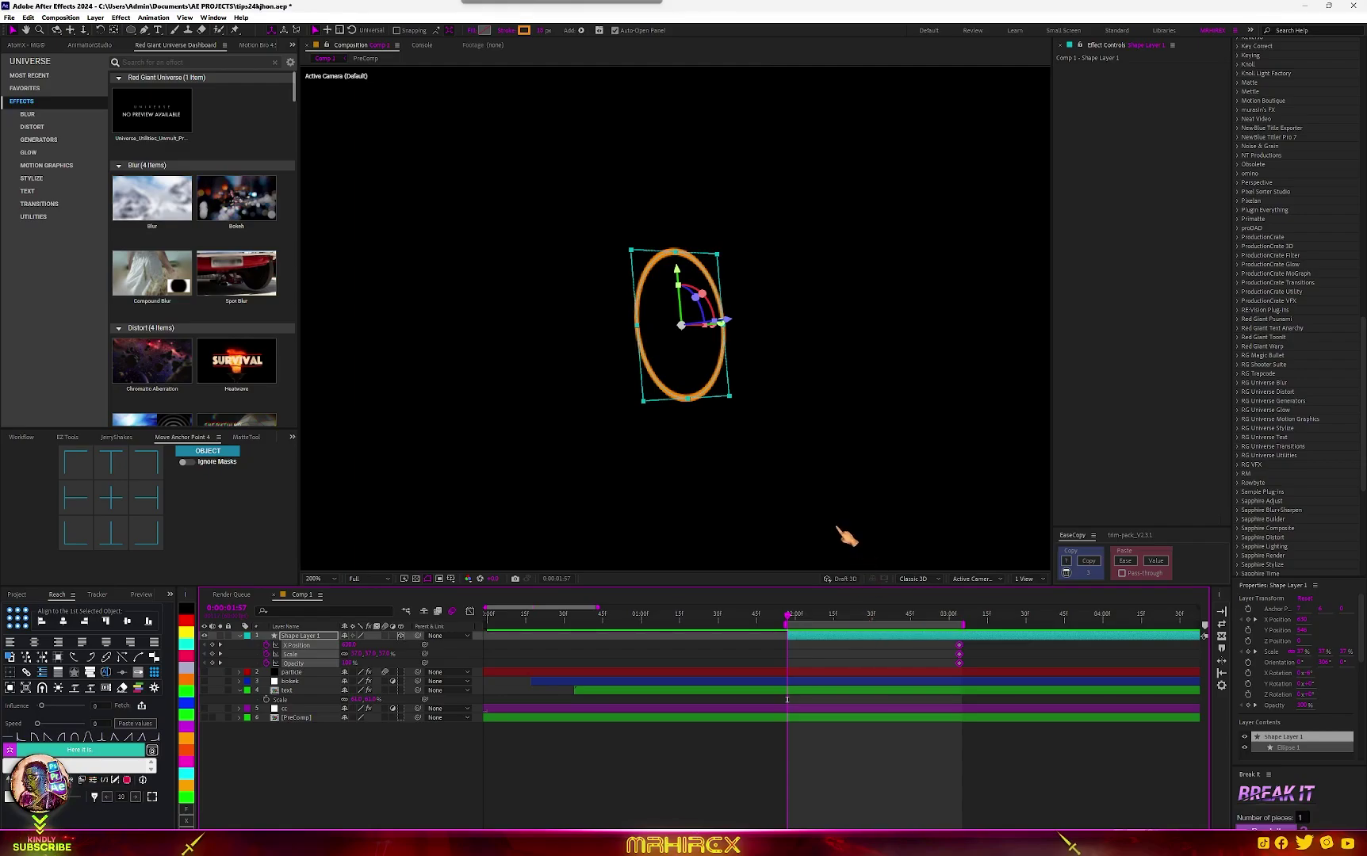
left_click_drag(1302, 620, 1203, 631)
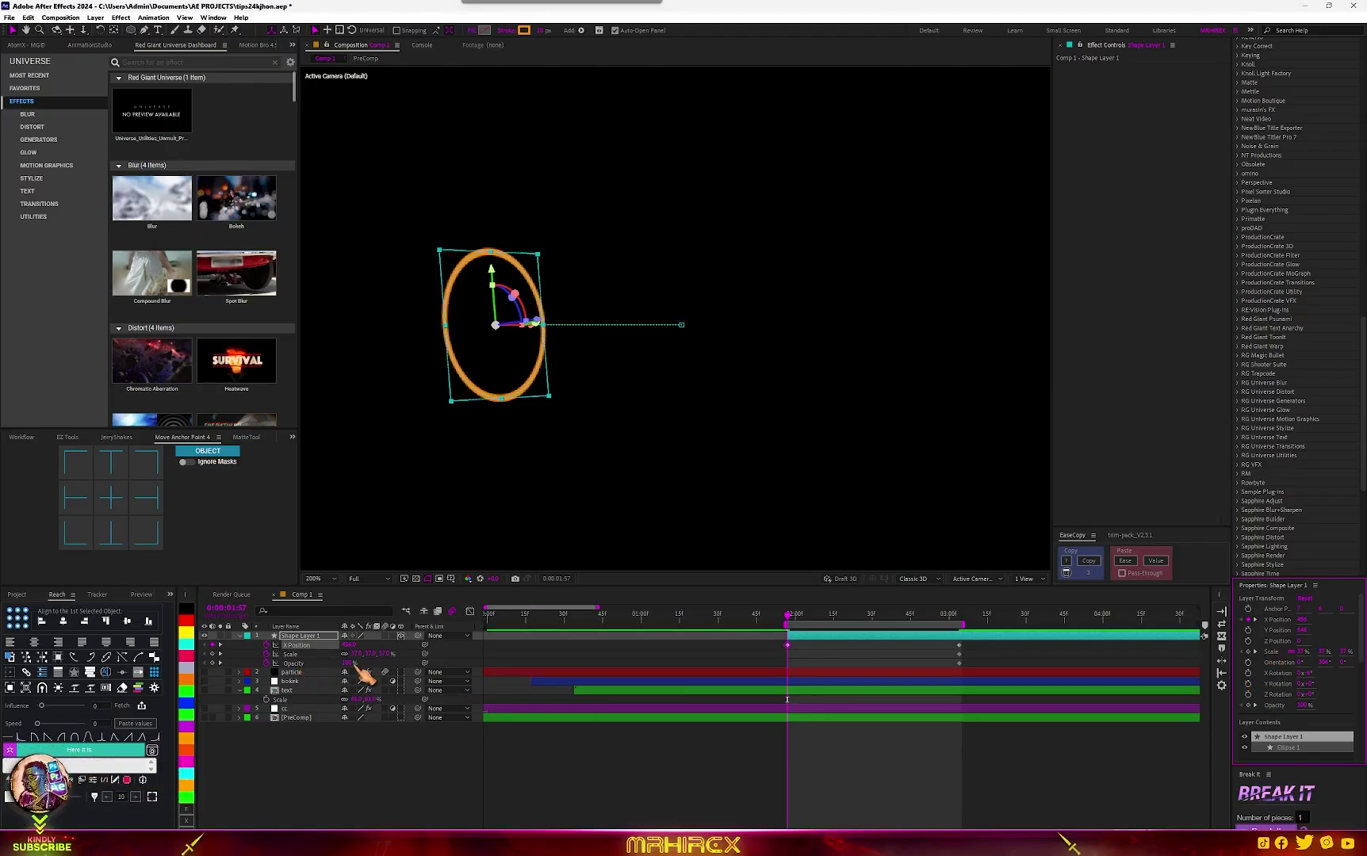
Fade the ring in with Opacity 0% at 0:00:01:57 and 100% at about 0:00:02:09.
key("alt+shift+t")
left_click_drag(351, 663, 273, 665)
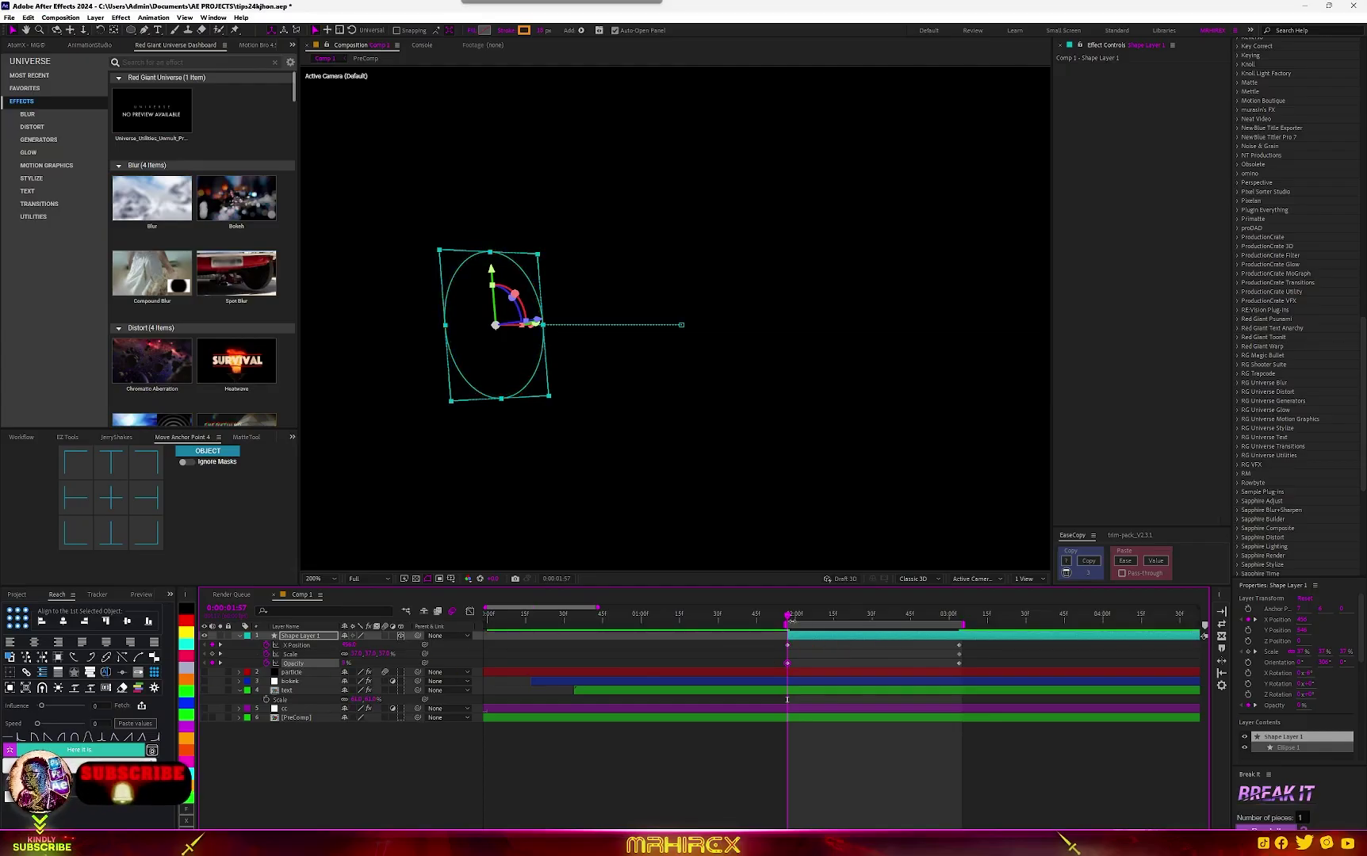
left_click_drag(789, 617, 819, 619)
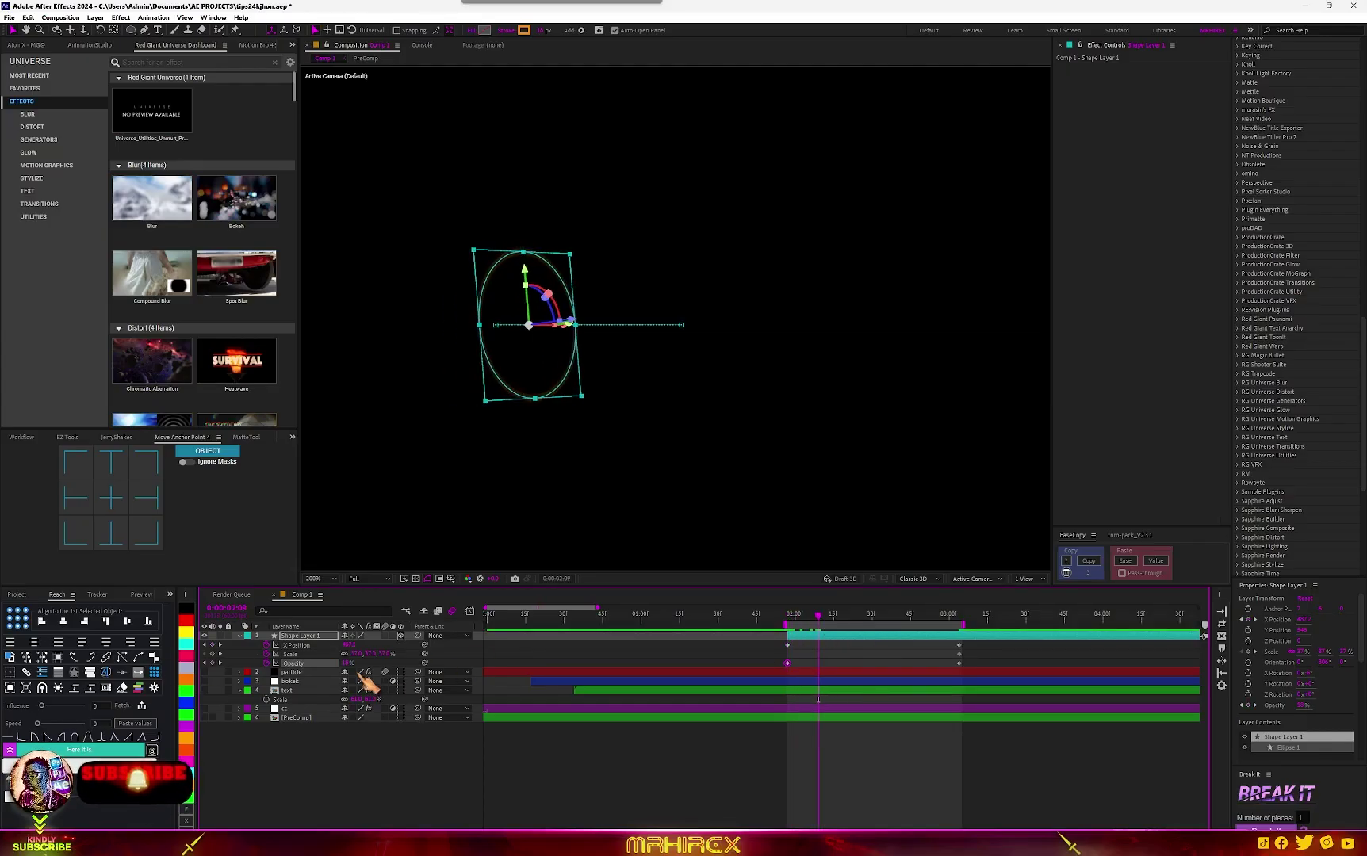
left_click_drag(349, 664, 413, 664)
key("j")
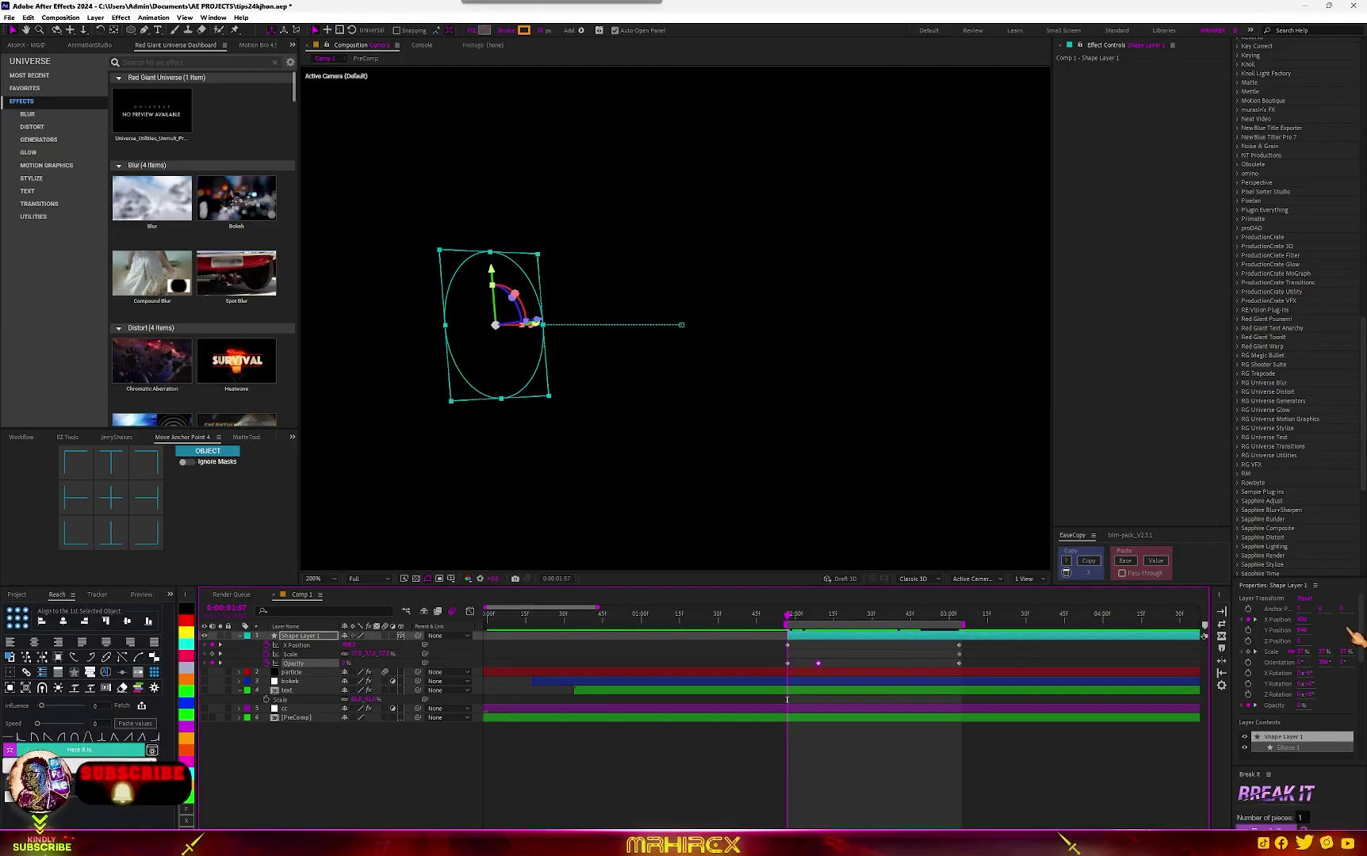
Reduce the ring's Scale at 0:00:01:57 and play back its move and growth.
left_click_drag(1301, 655, 1295, 658)
key("space")
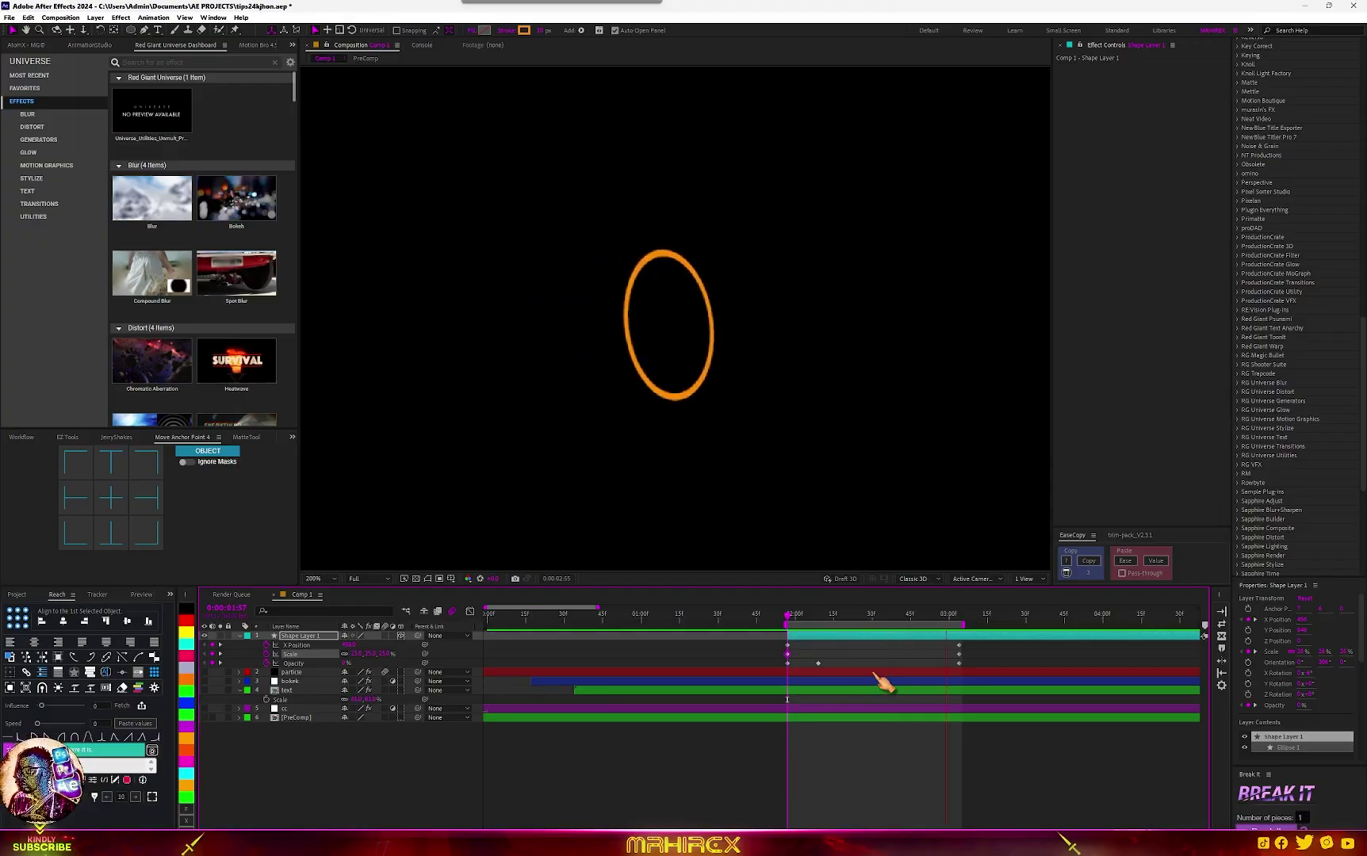
key("space")
Apply Easy Ease to the ring's keyframes and shape its X Position speed graph into a narrow central peak, then preview it.
left_click_drag(1003, 641, 781, 698)
key("F9")
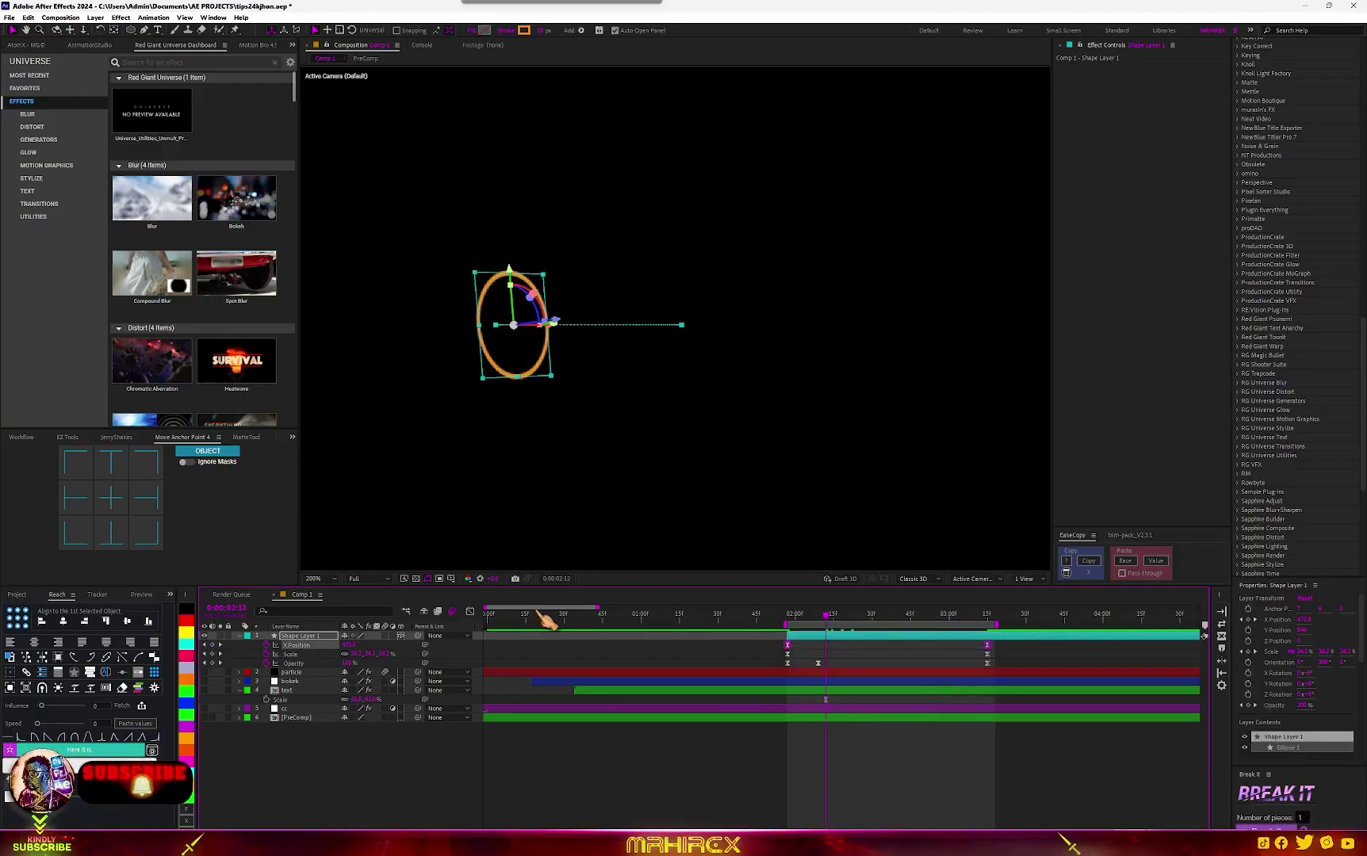
left_click(469, 611)
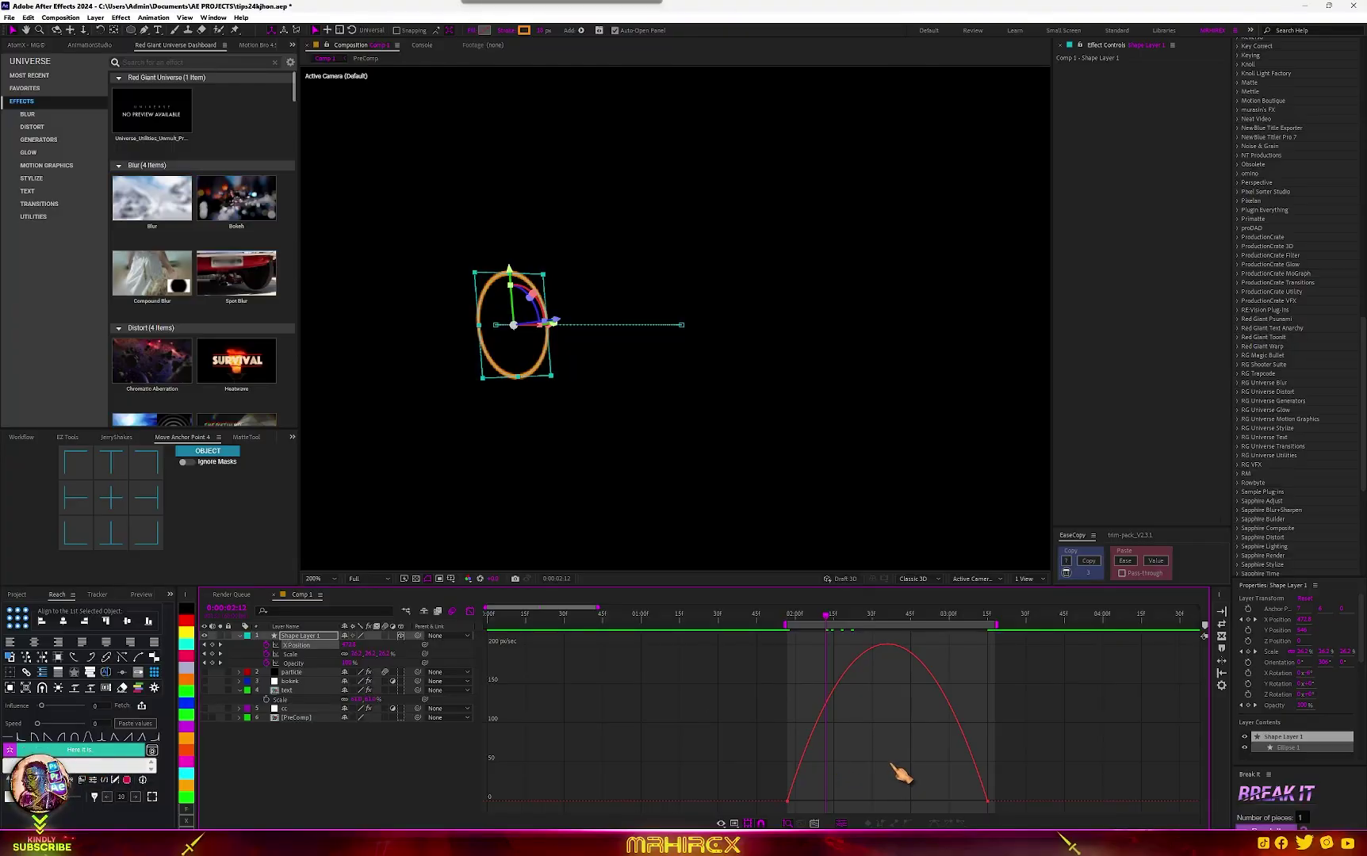
left_click_drag(753, 761, 864, 808)
left_click_drag(954, 801, 918, 802)
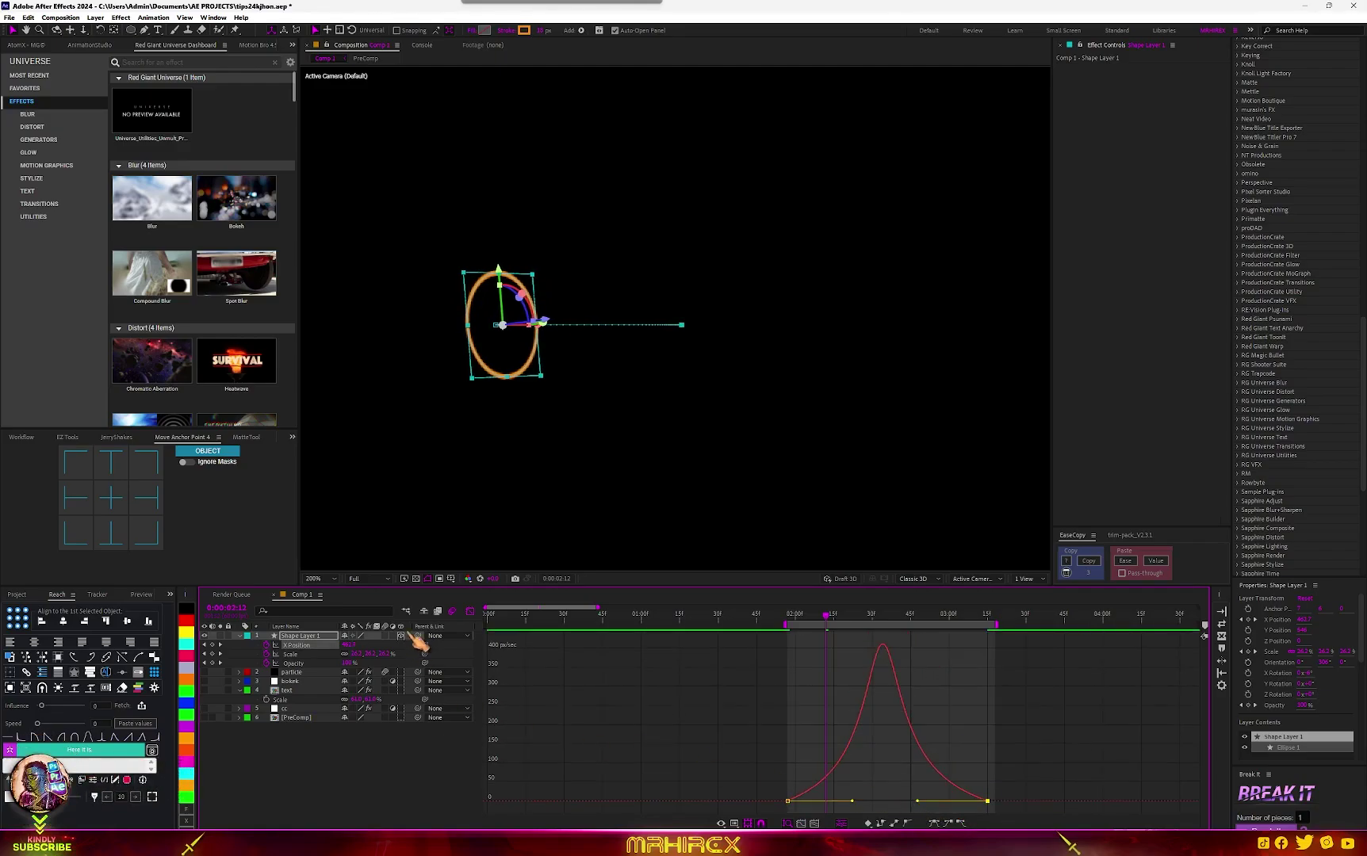
left_click(472, 612)
left_click(786, 617)
key("space")
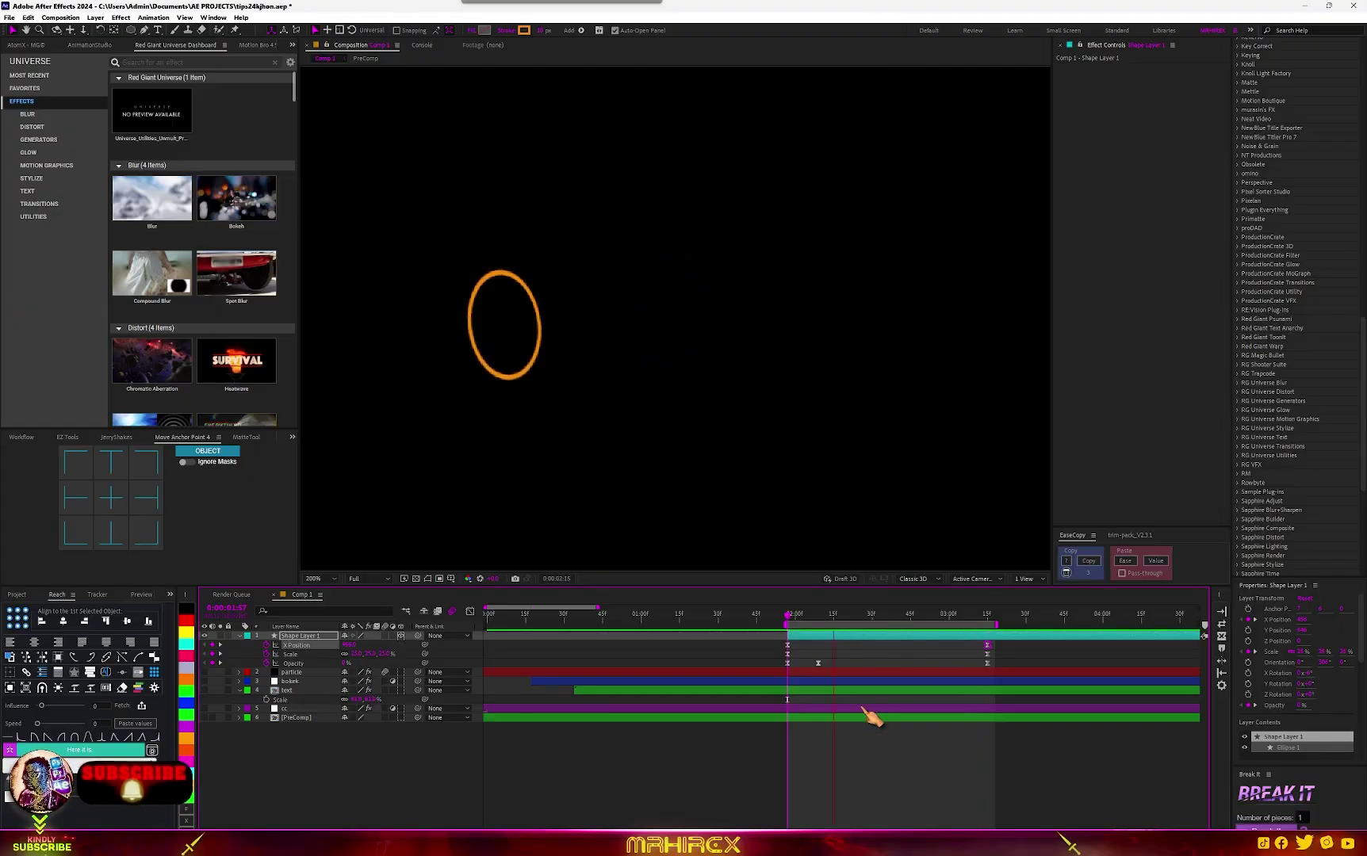
key("space")
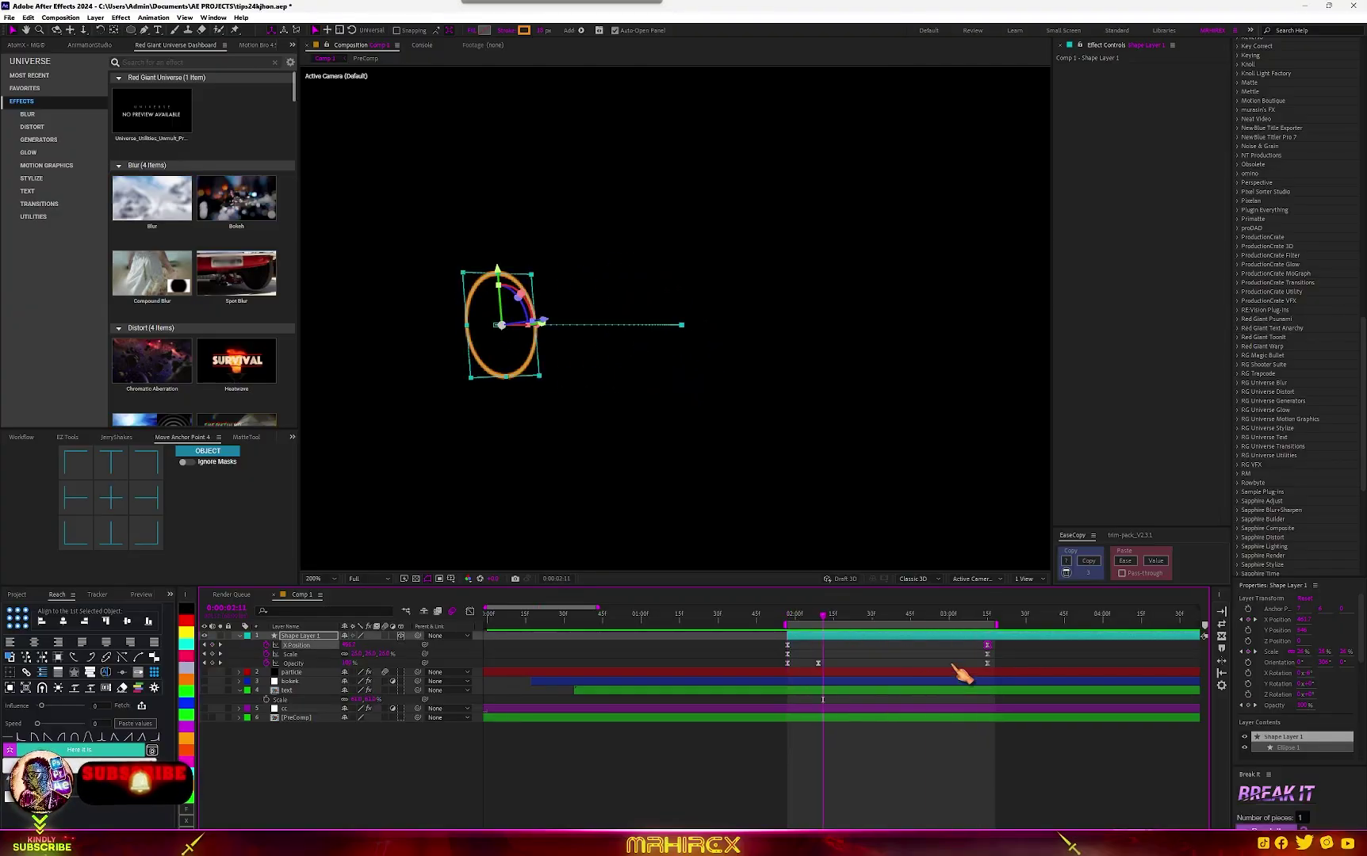
Move the ring's last X Position keyframe to about 0:00:03:35 and paste the X Position easing onto the Scale keyframes with EaseCopy.
left_click(1007, 648)
mouse_move(987, 647)
left_mouse_down()
mouse_move(1039, 646)
mouse_move(1051, 622)
left_mouse_up()
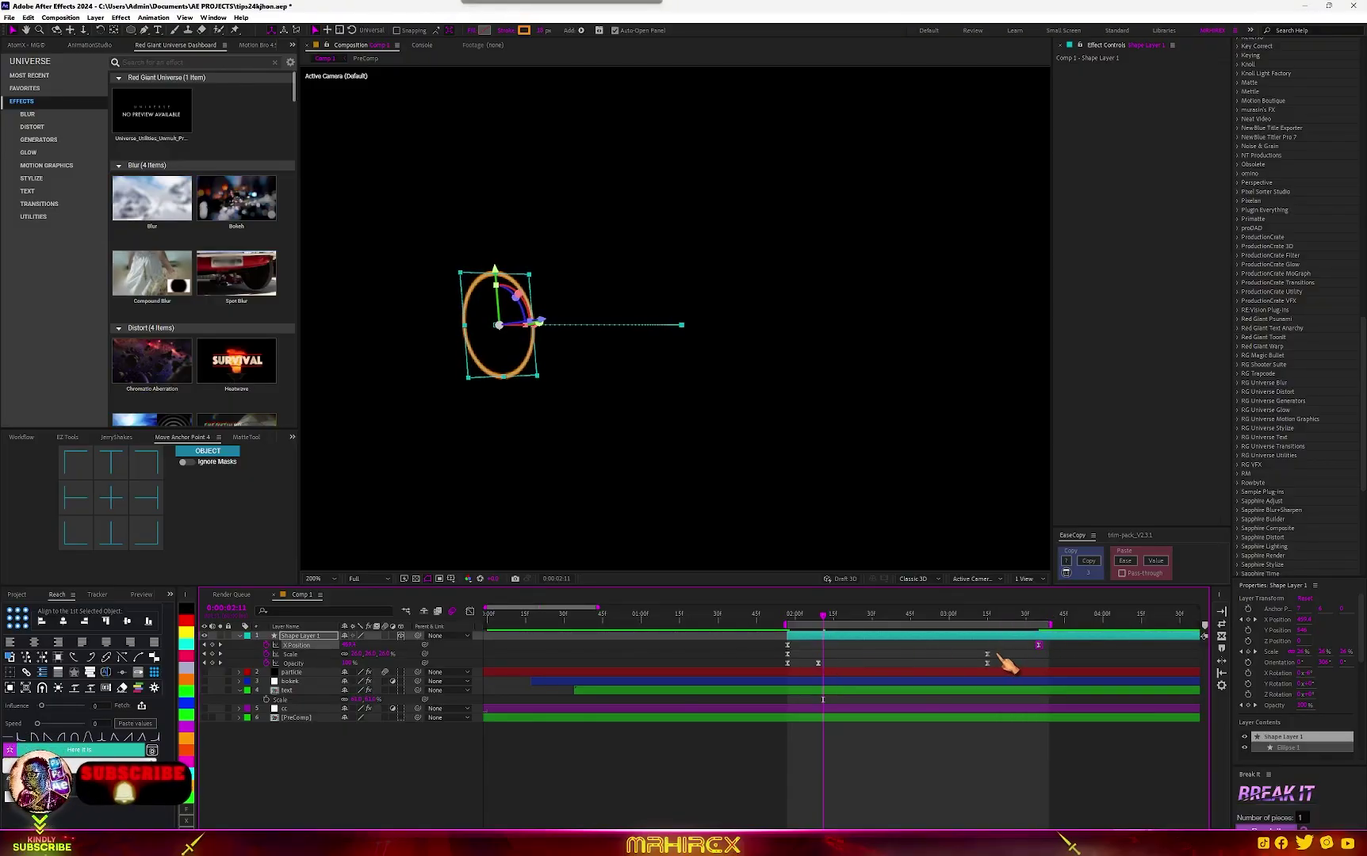
left_click(787, 645, "shift")
left_click(1090, 562)
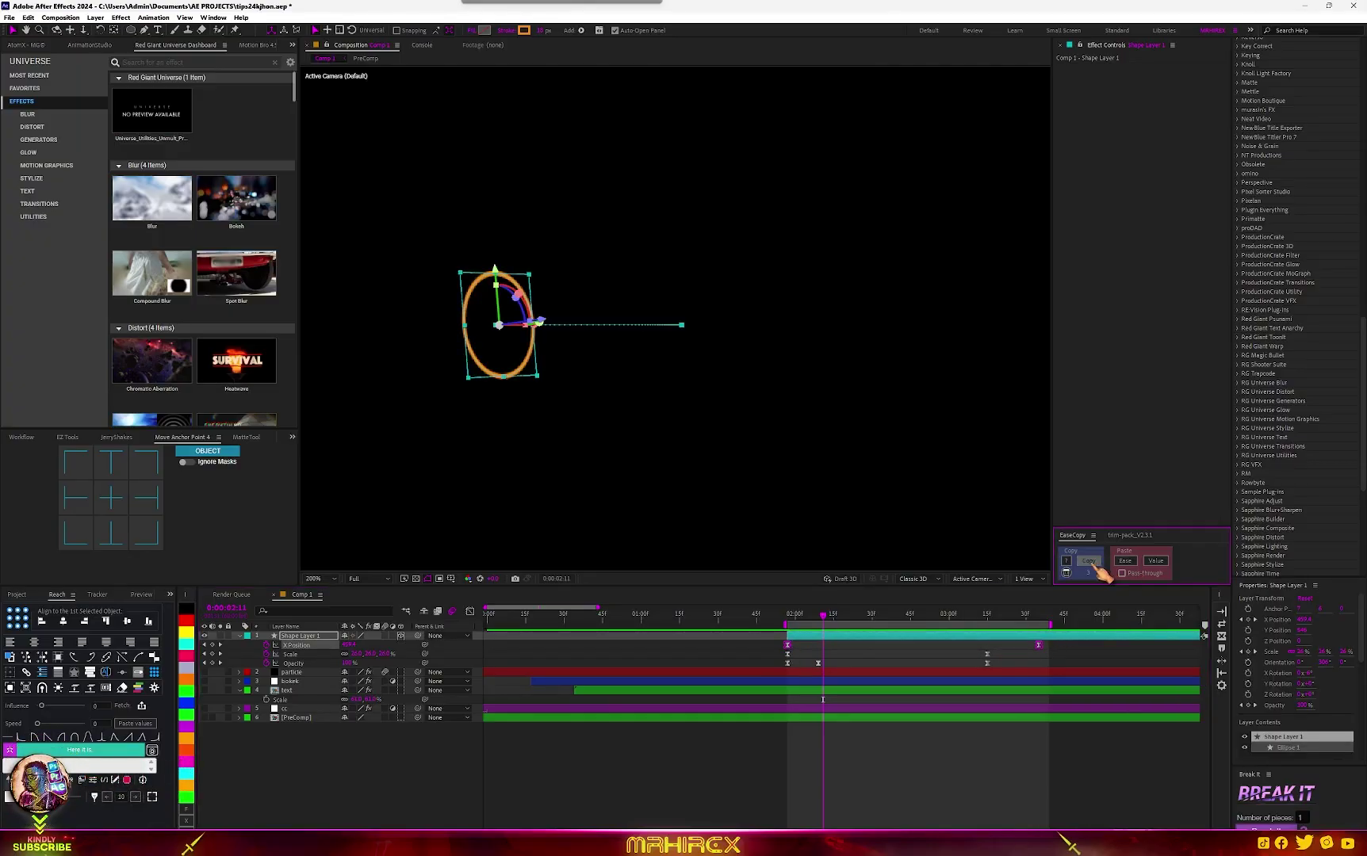
left_click_drag(1000, 652, 768, 659)
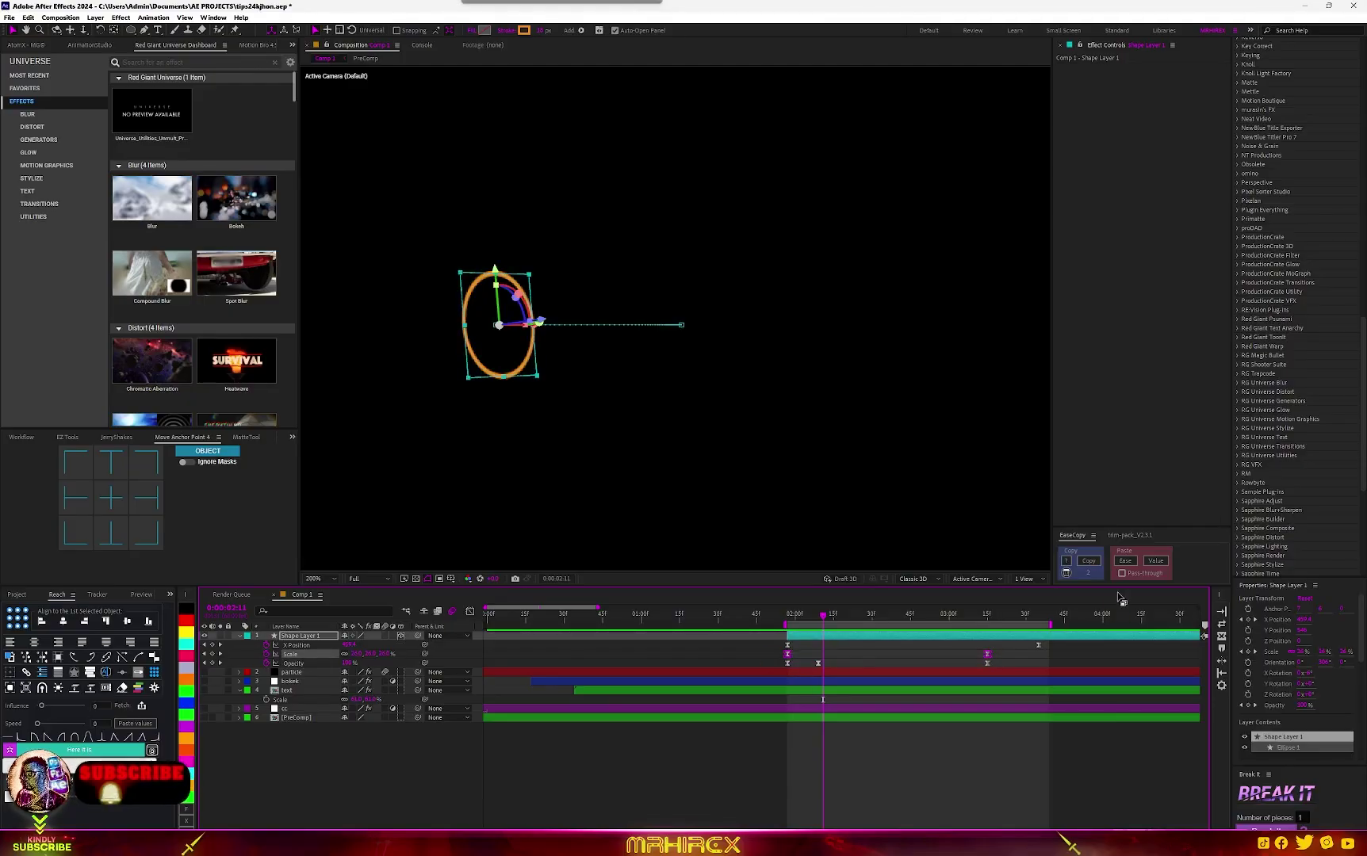
left_click(1131, 563)
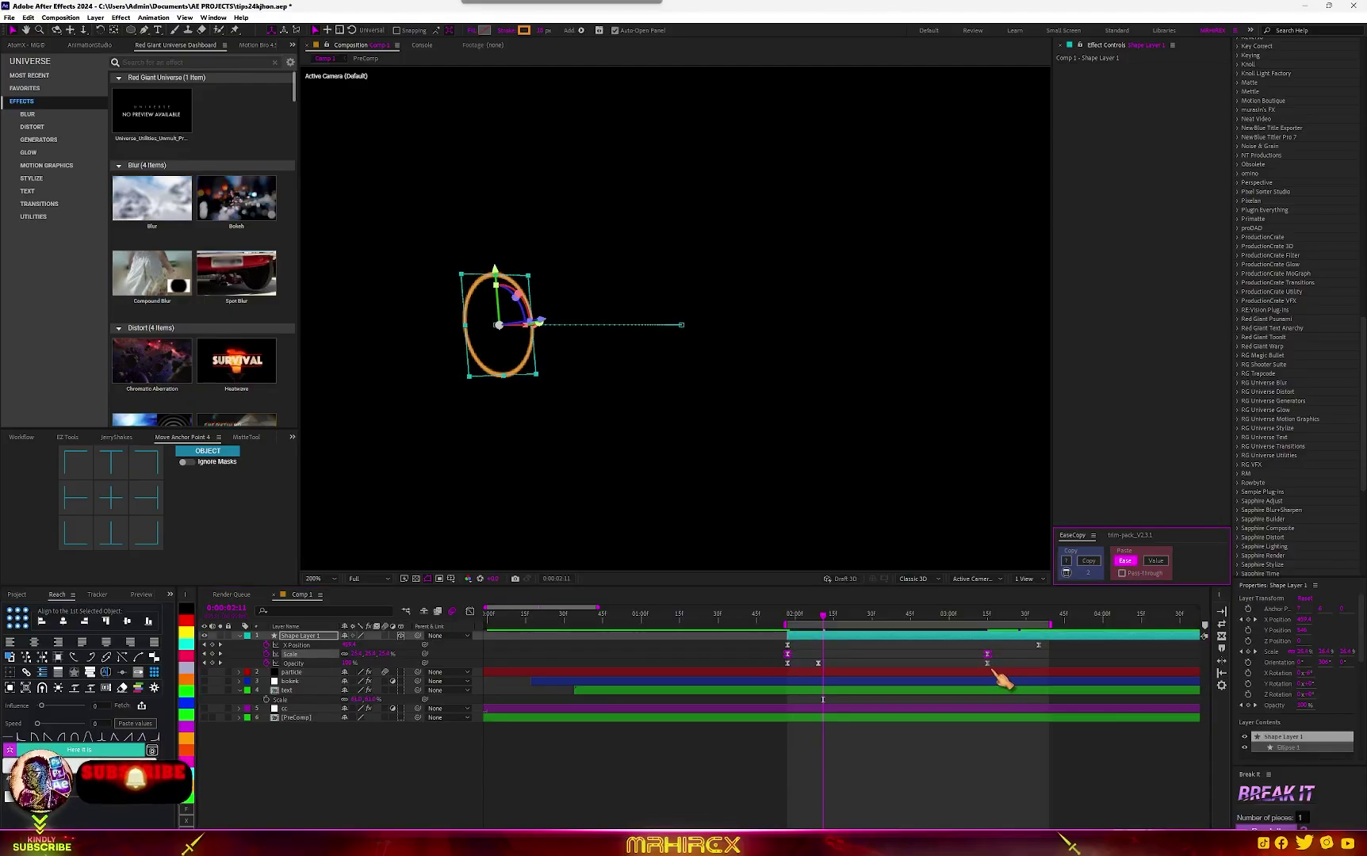
left_click(789, 616)
key("space")
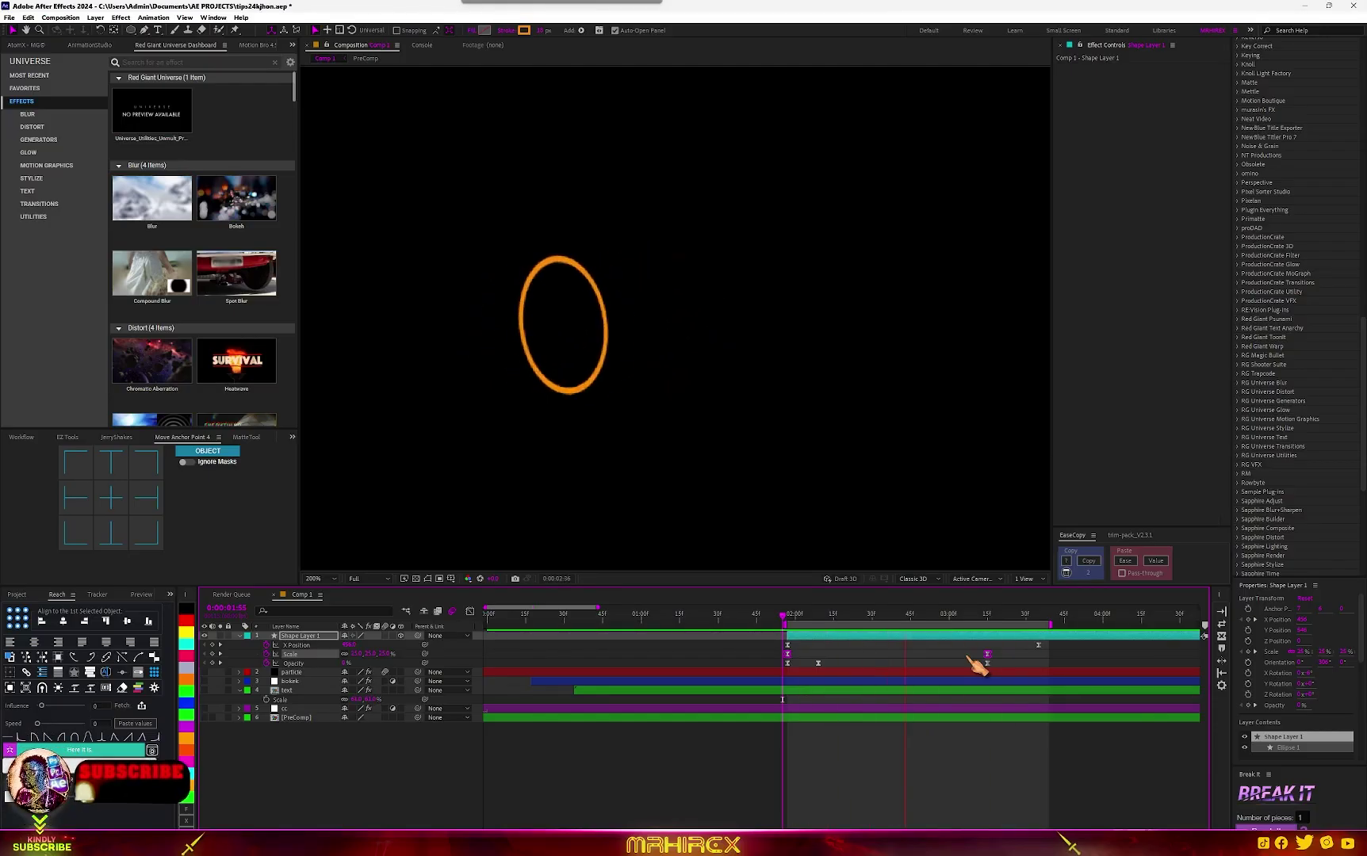
Go to about 0:00:02:08 and add Trim Paths to the ring's shape layer.
left_click(791, 617)
left_click_drag(804, 619, 823, 620)
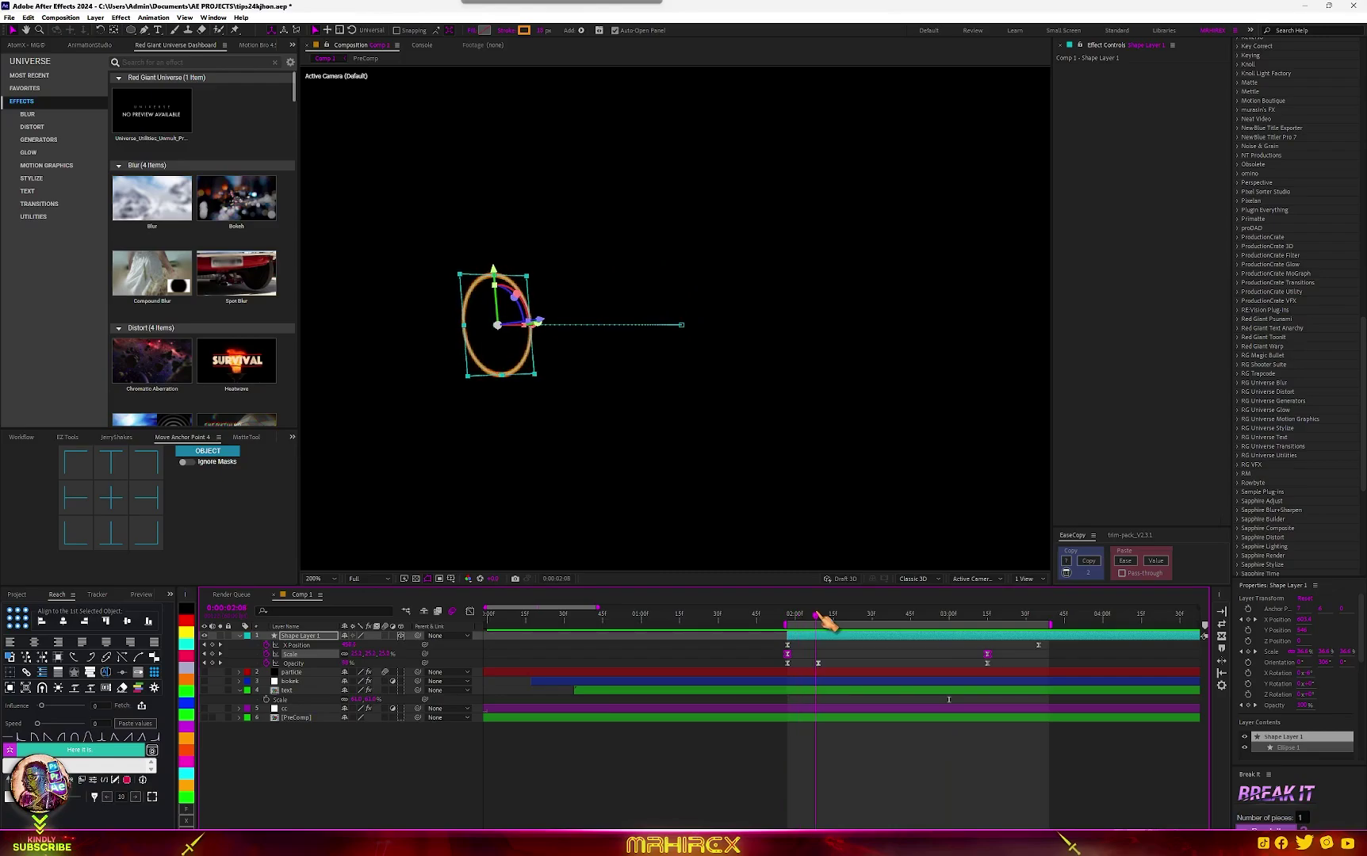
left_click(240, 636)
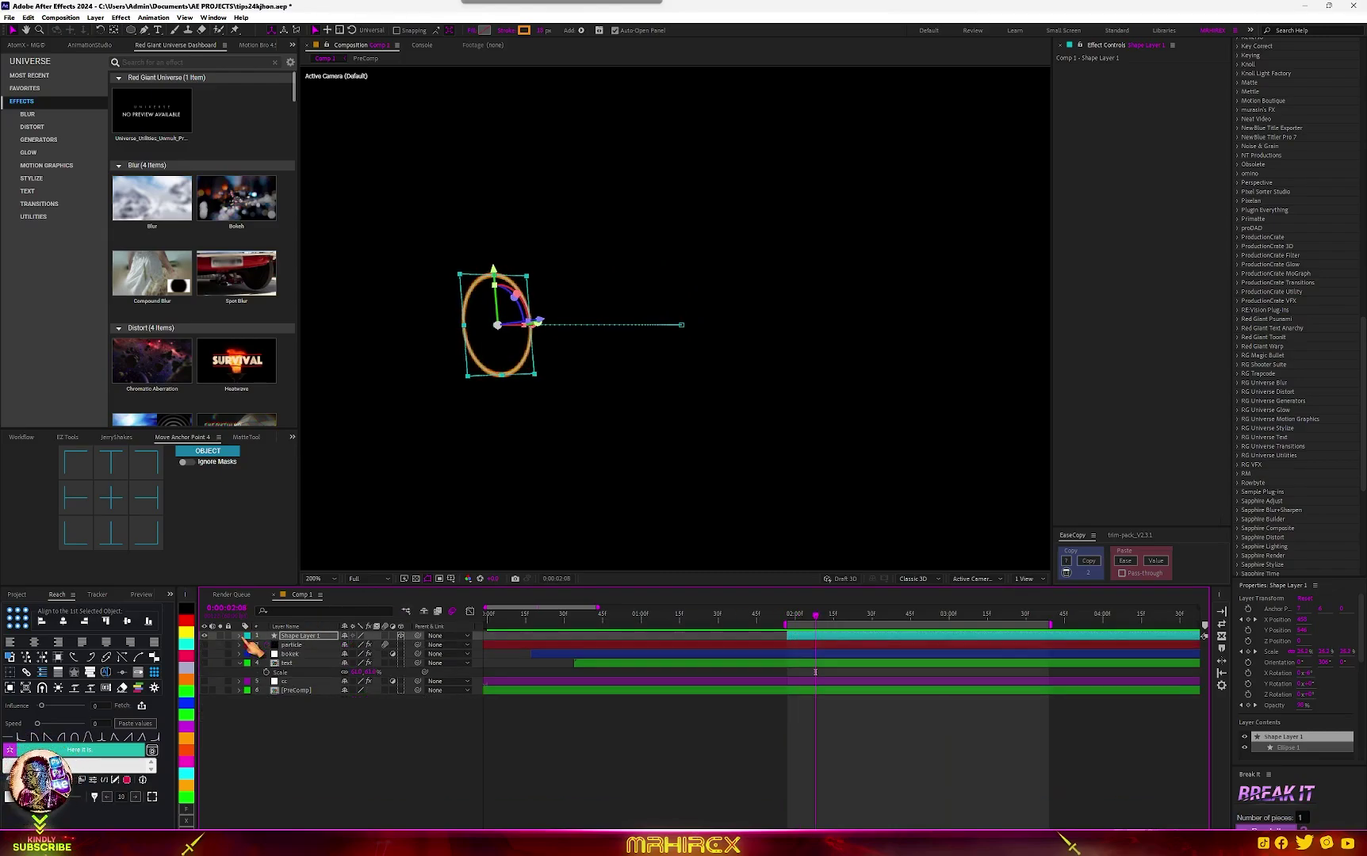
left_click(240, 637)
left_click(406, 645)
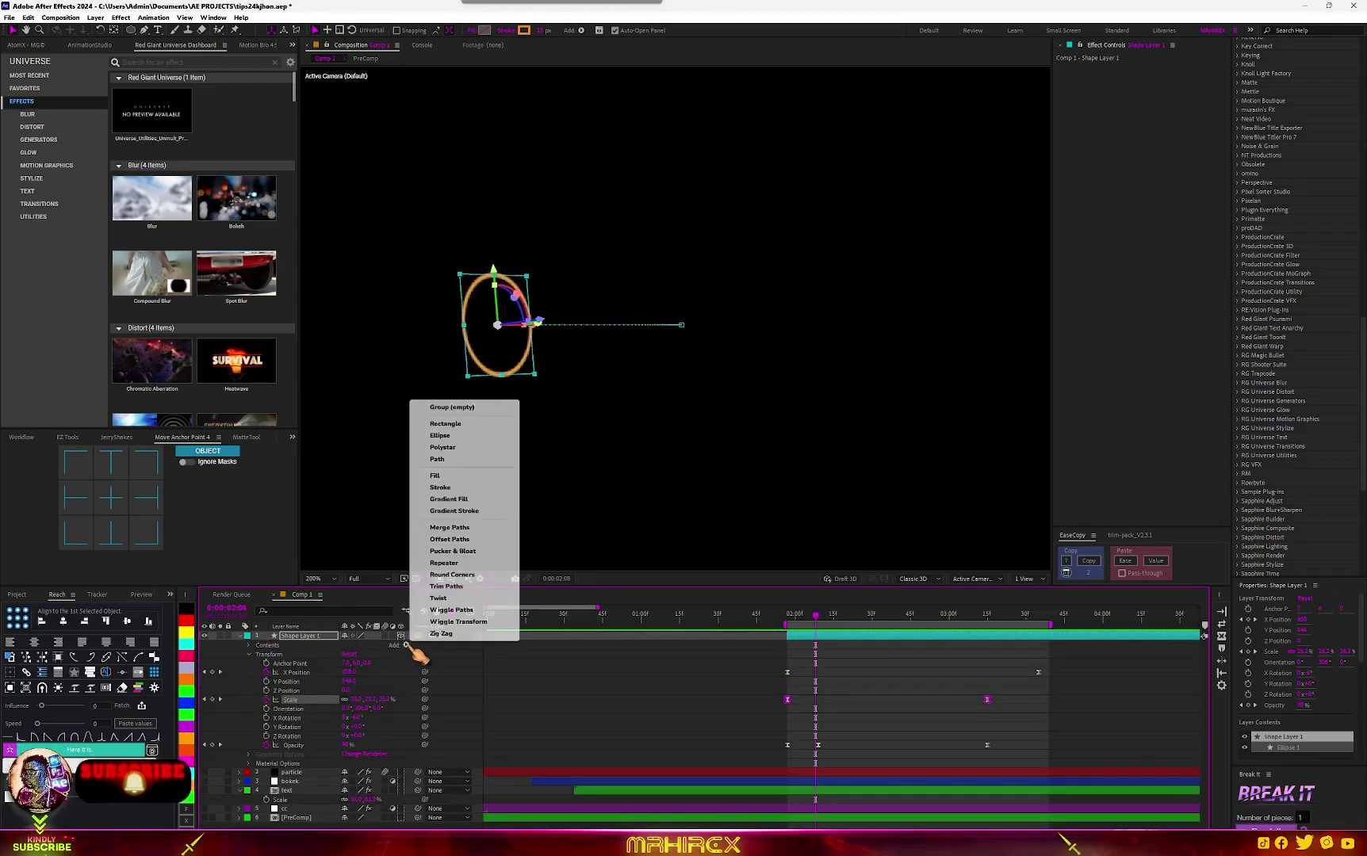
left_click(450, 587)
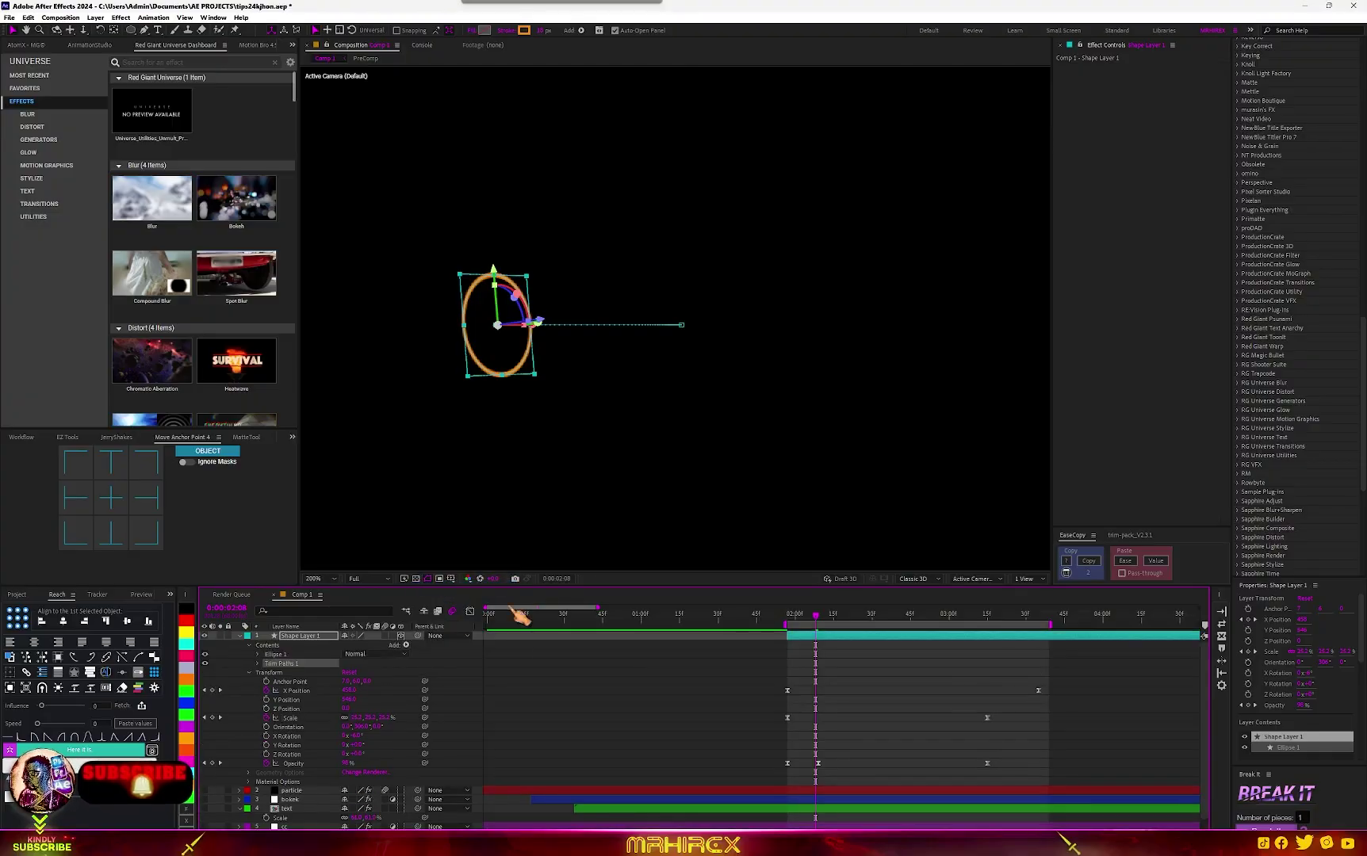
Keyframe the Trim Paths Start and End values and move both keyframes to about 0:00:03:16.
left_click(268, 671)
left_click(258, 663)
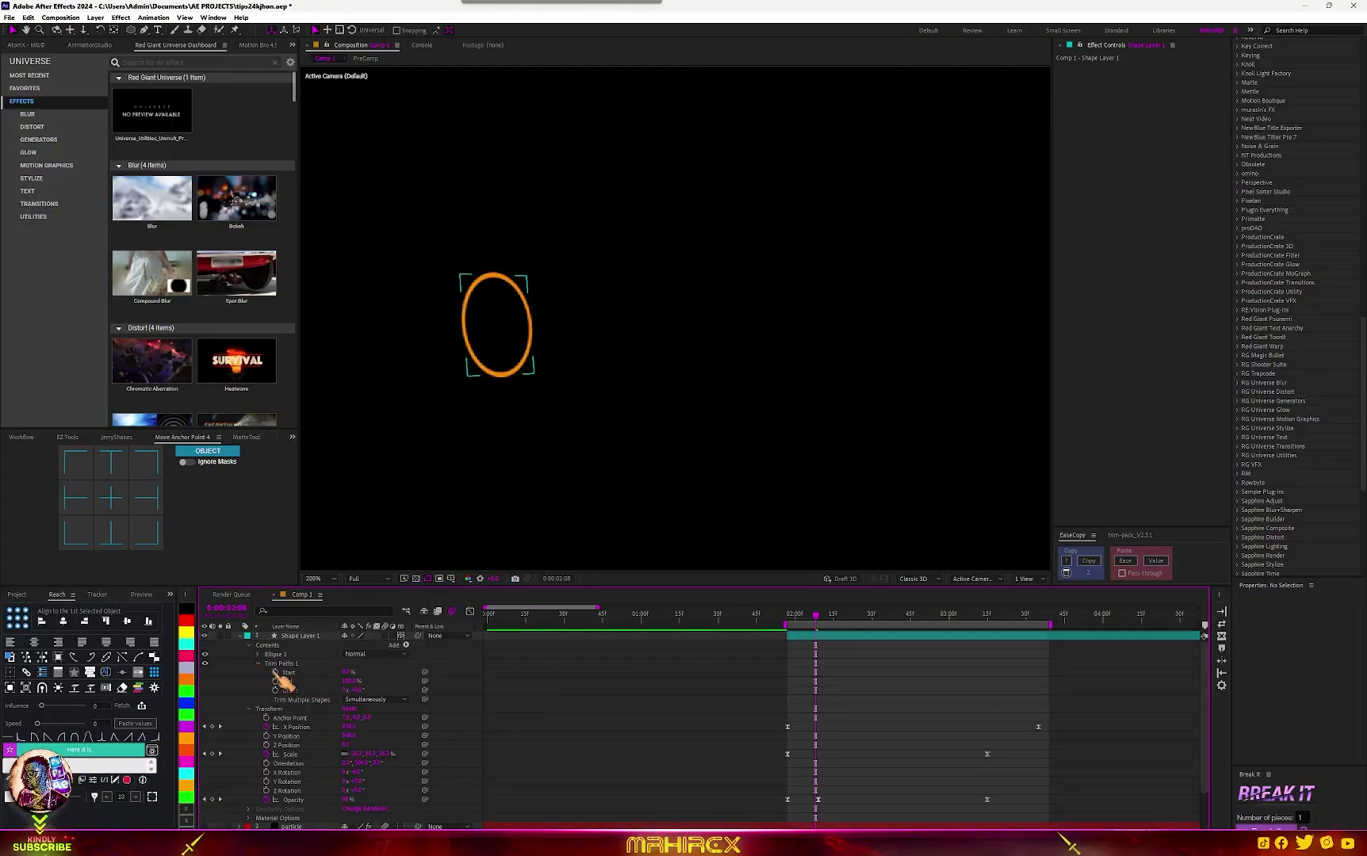
left_click(276, 681)
left_click_drag(815, 678, 991, 677)
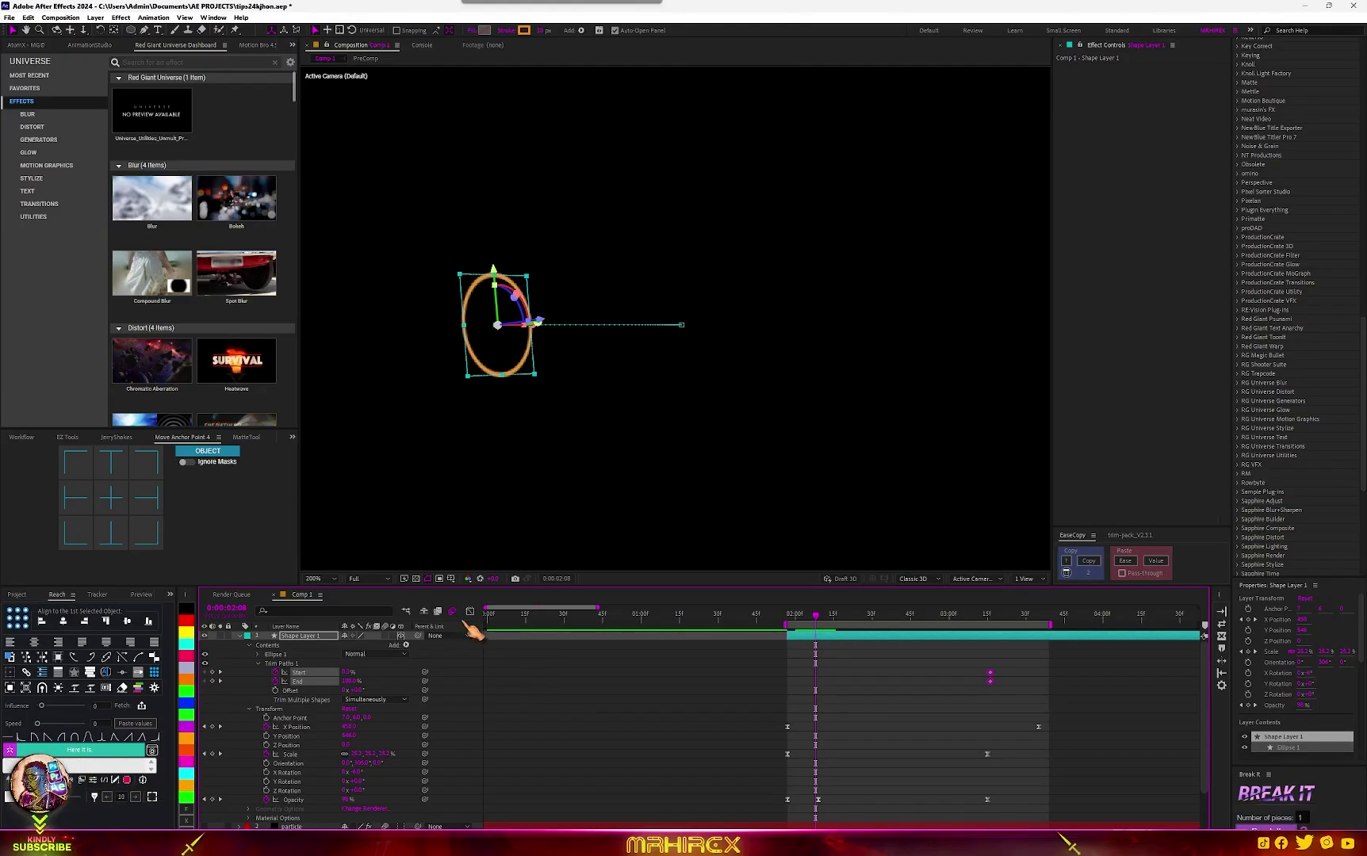
key("period")
scroll(666, 380, "down", 1)
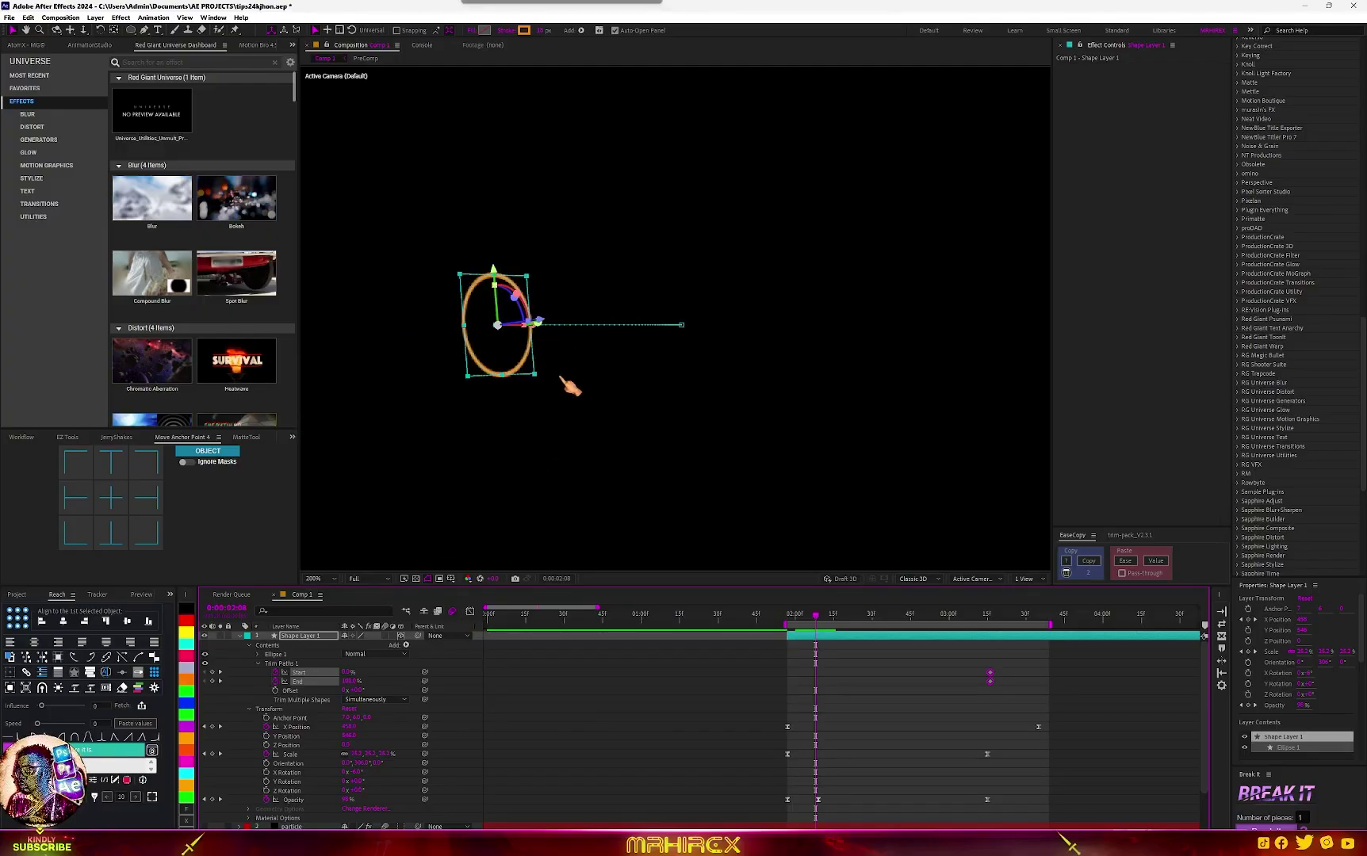
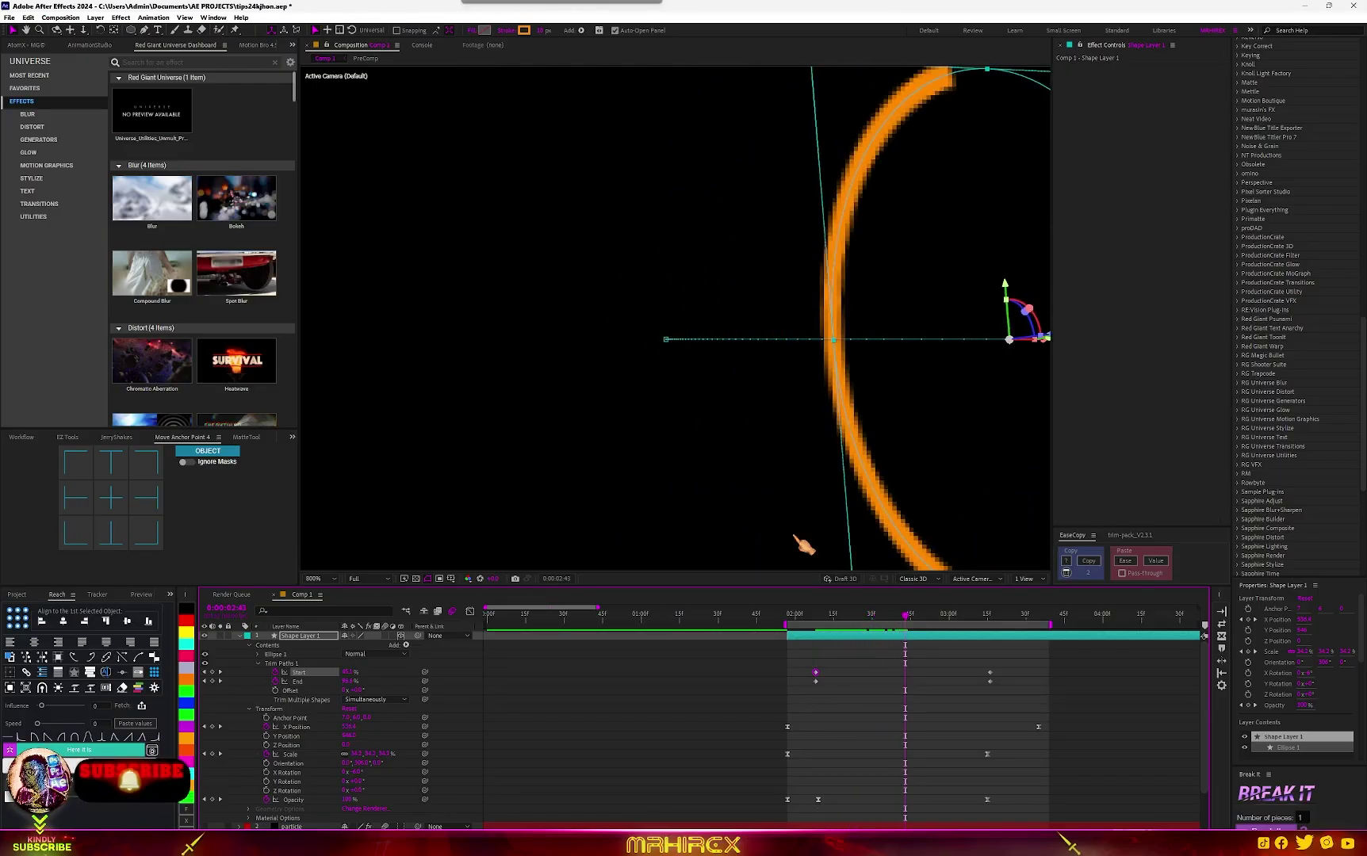
Play back the ring animation to review how Trim Paths draws the stroke.
scroll(812, 558, "down", 6)
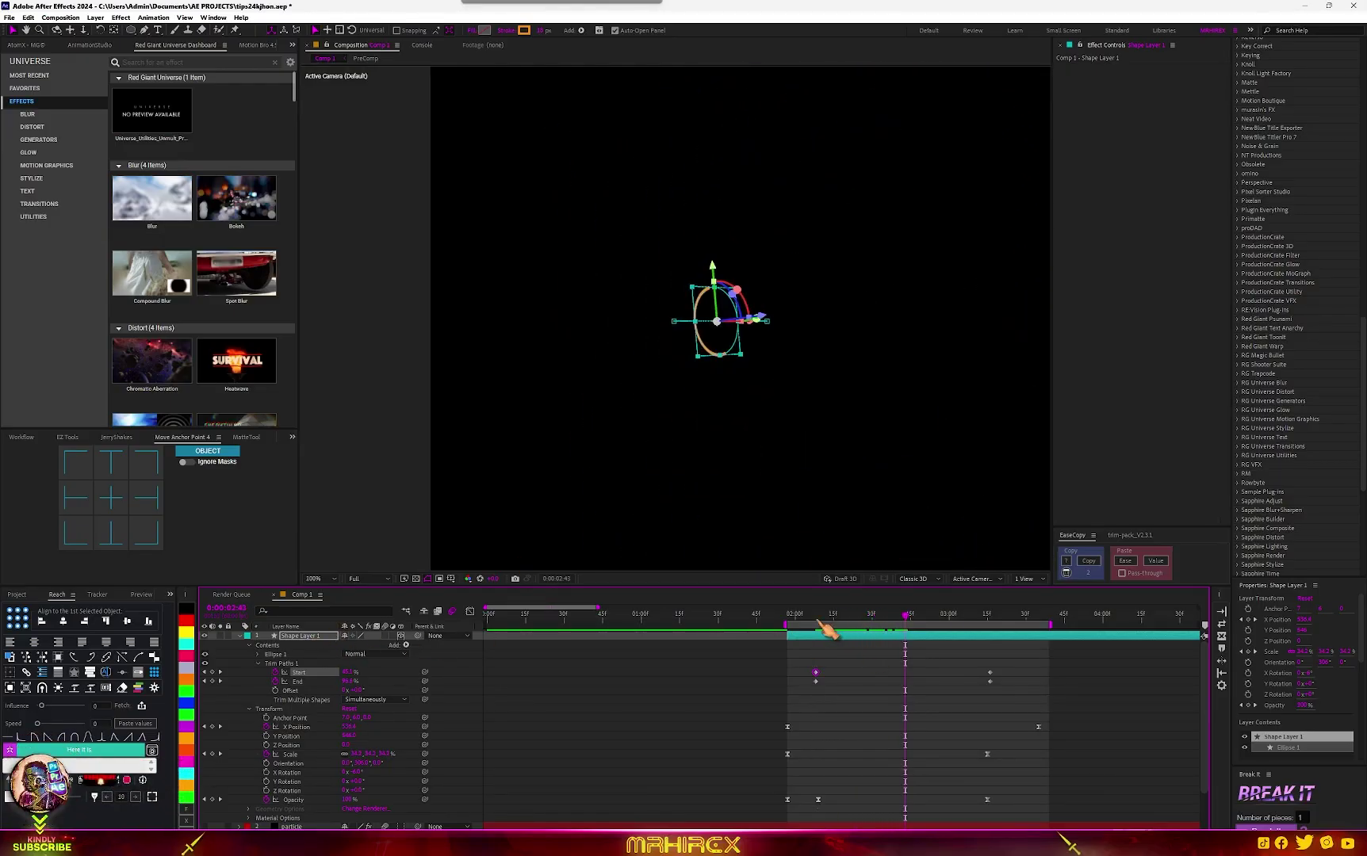
key("space")
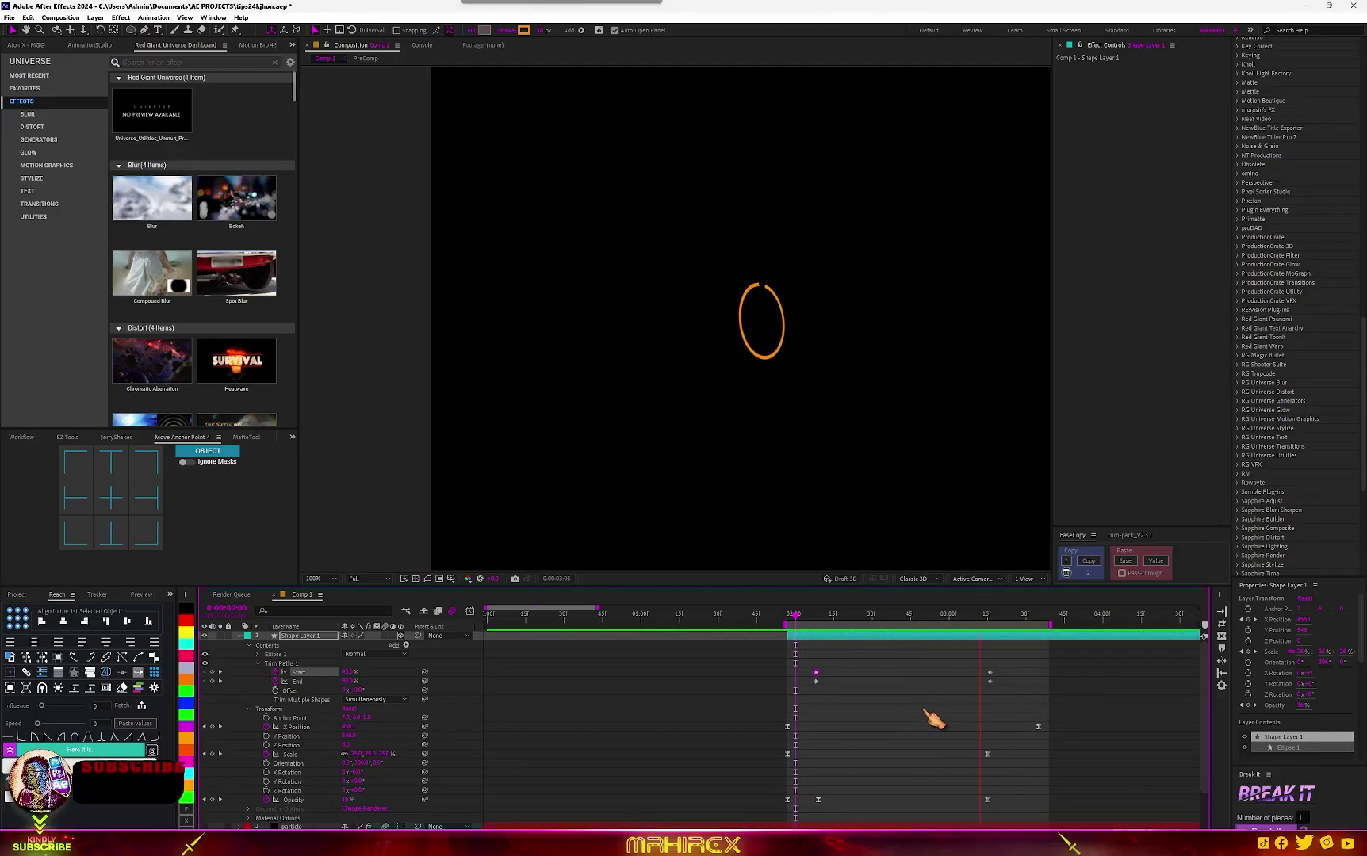
key("space")
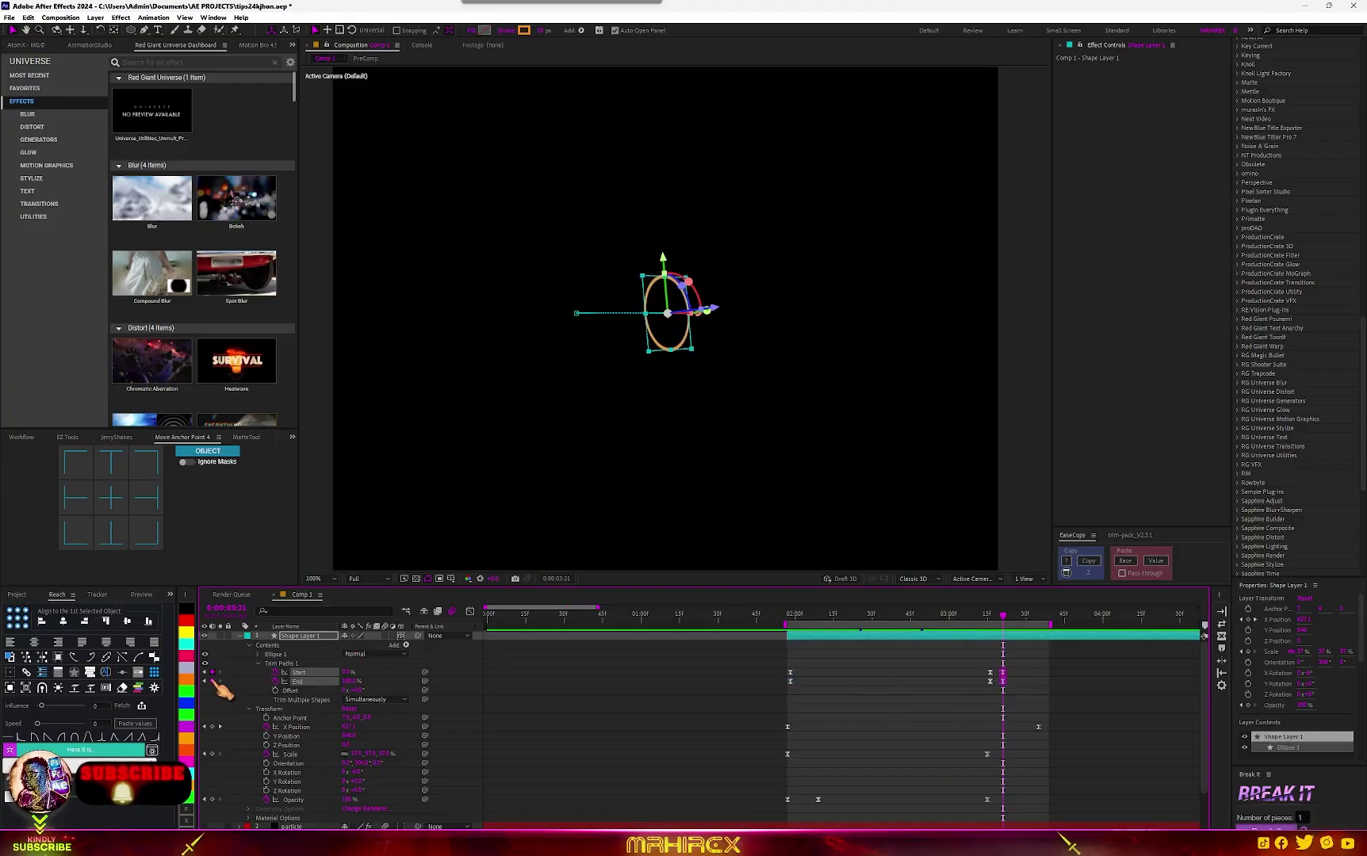
Set Trim Paths Start and End to 50% at 0:00:03:37 and scrub back through the ring's closing animation.
left_click_drag(1006, 617, 1044, 618)
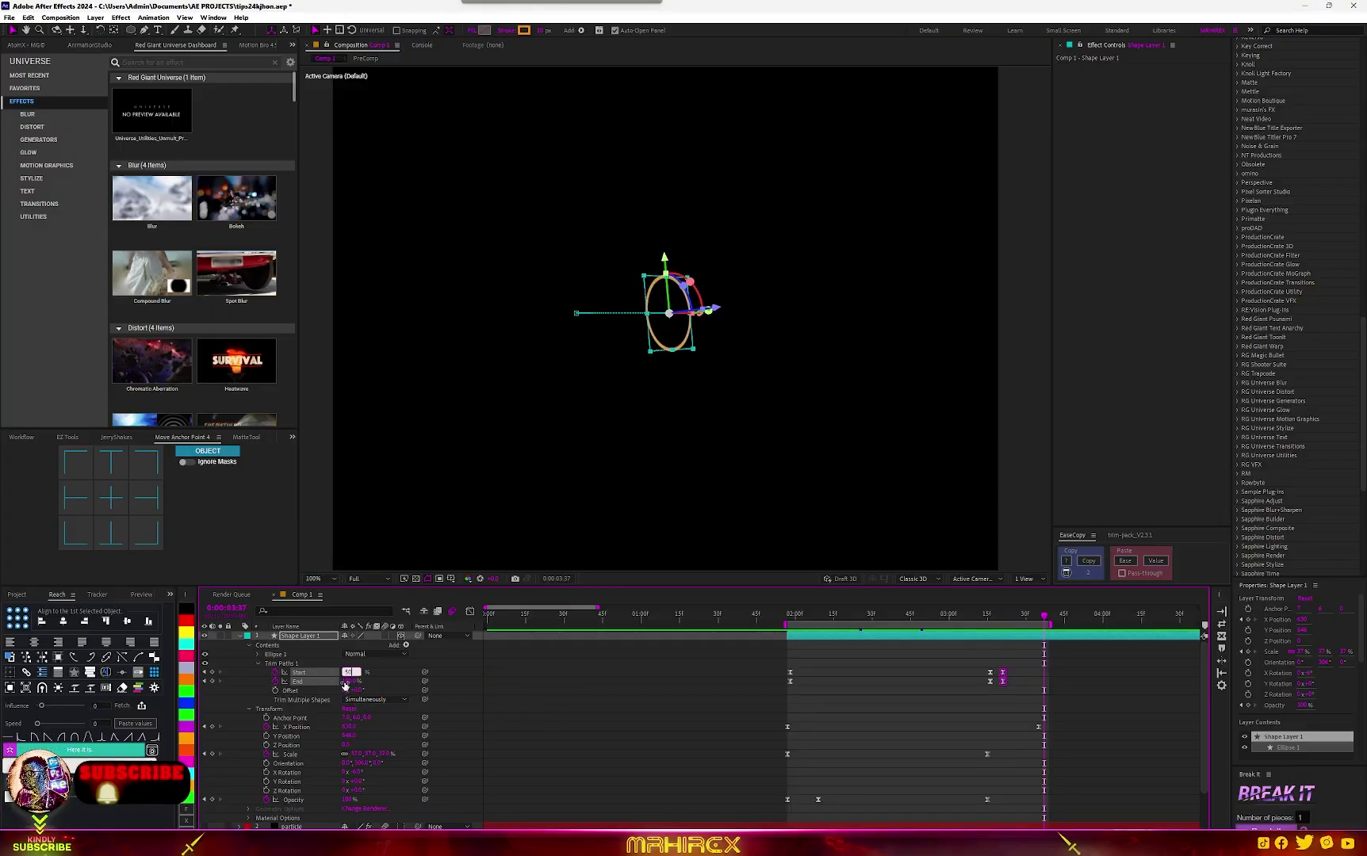
left_click(348, 682)
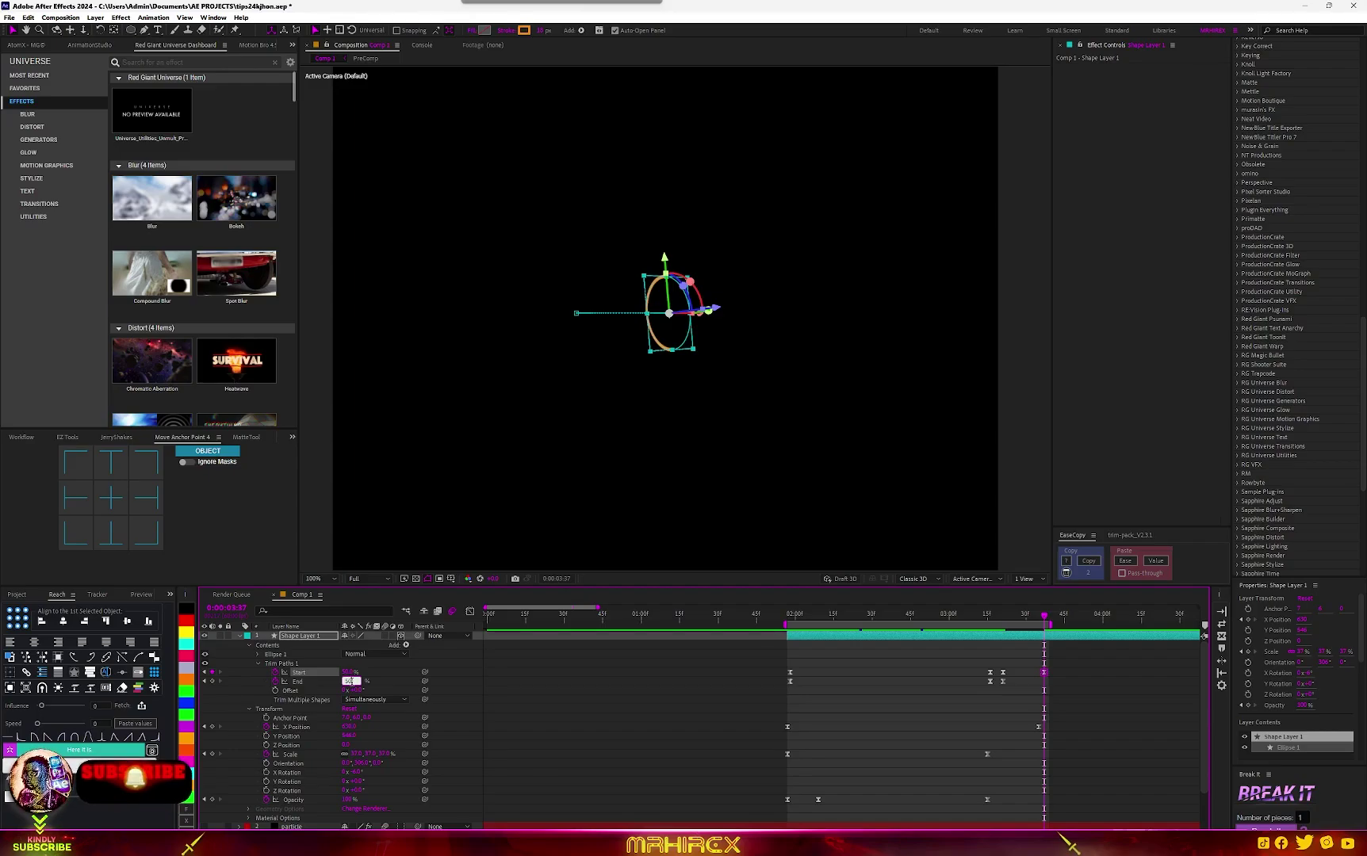
left_click(533, 759)
left_click_drag(1029, 620, 947, 650)
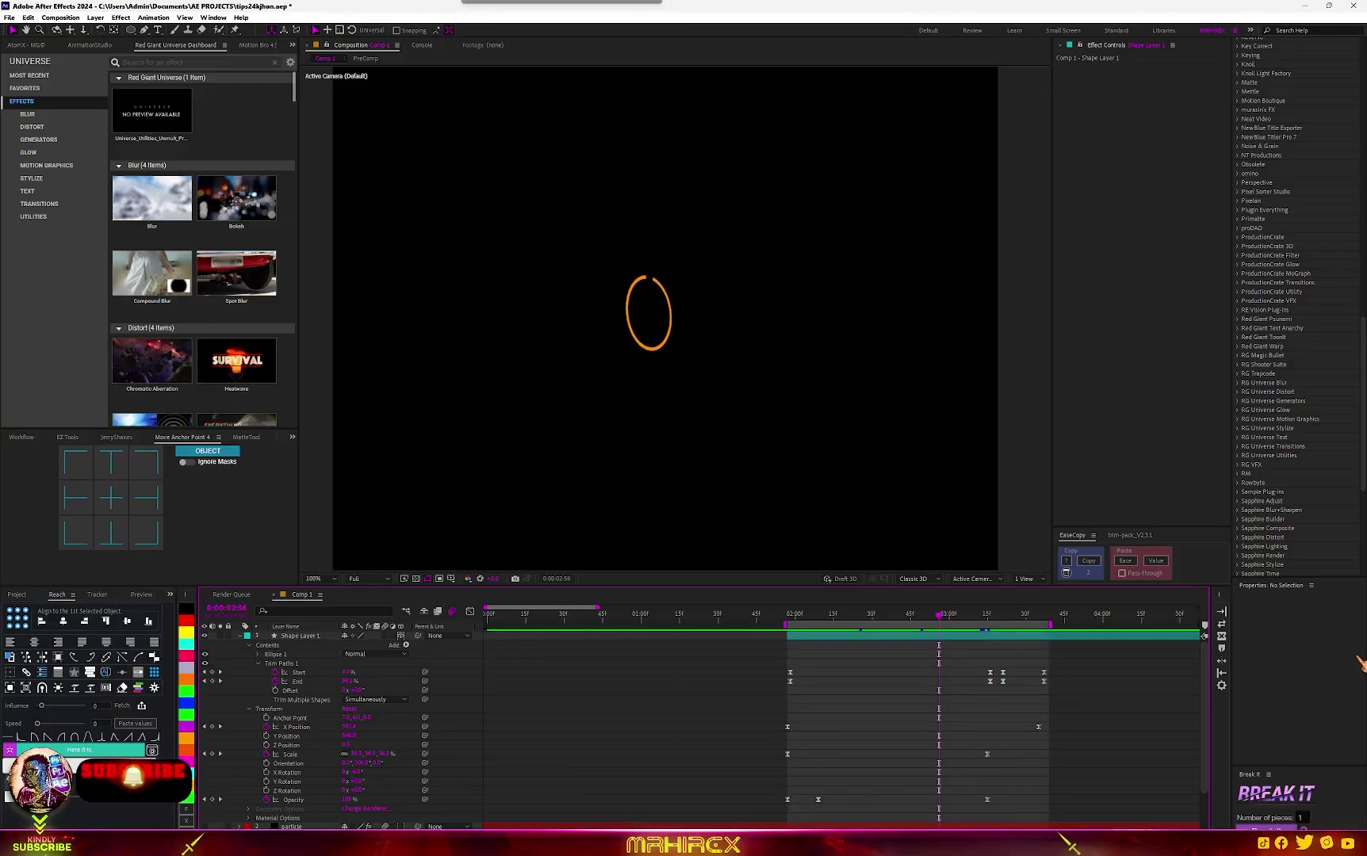
Keyframe the ring's X Rotation at 0:00:02:56, tilt it backward with a second keyframe at 0:00:03:29, and play back the animation.
left_click(316, 637)
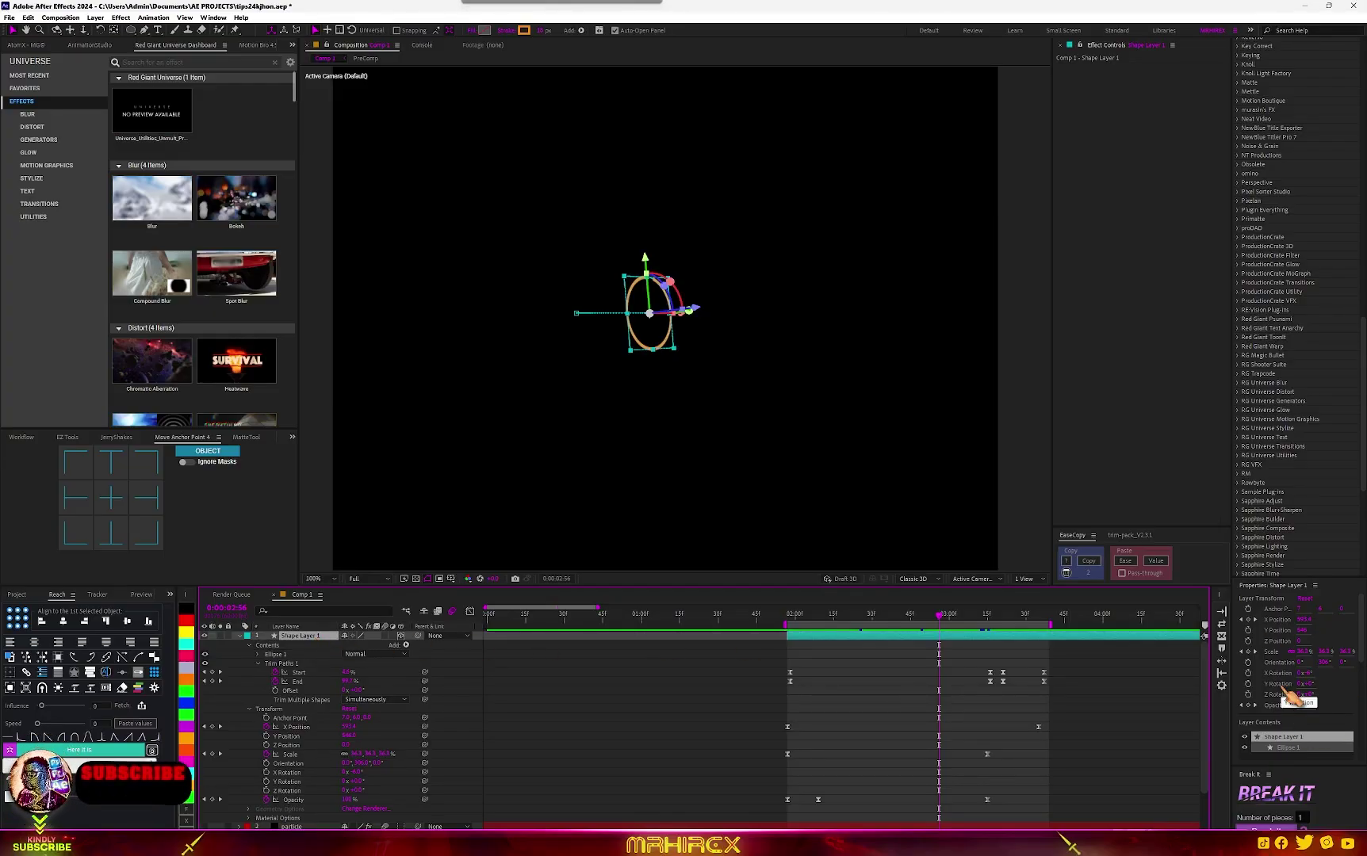
left_click(1248, 673)
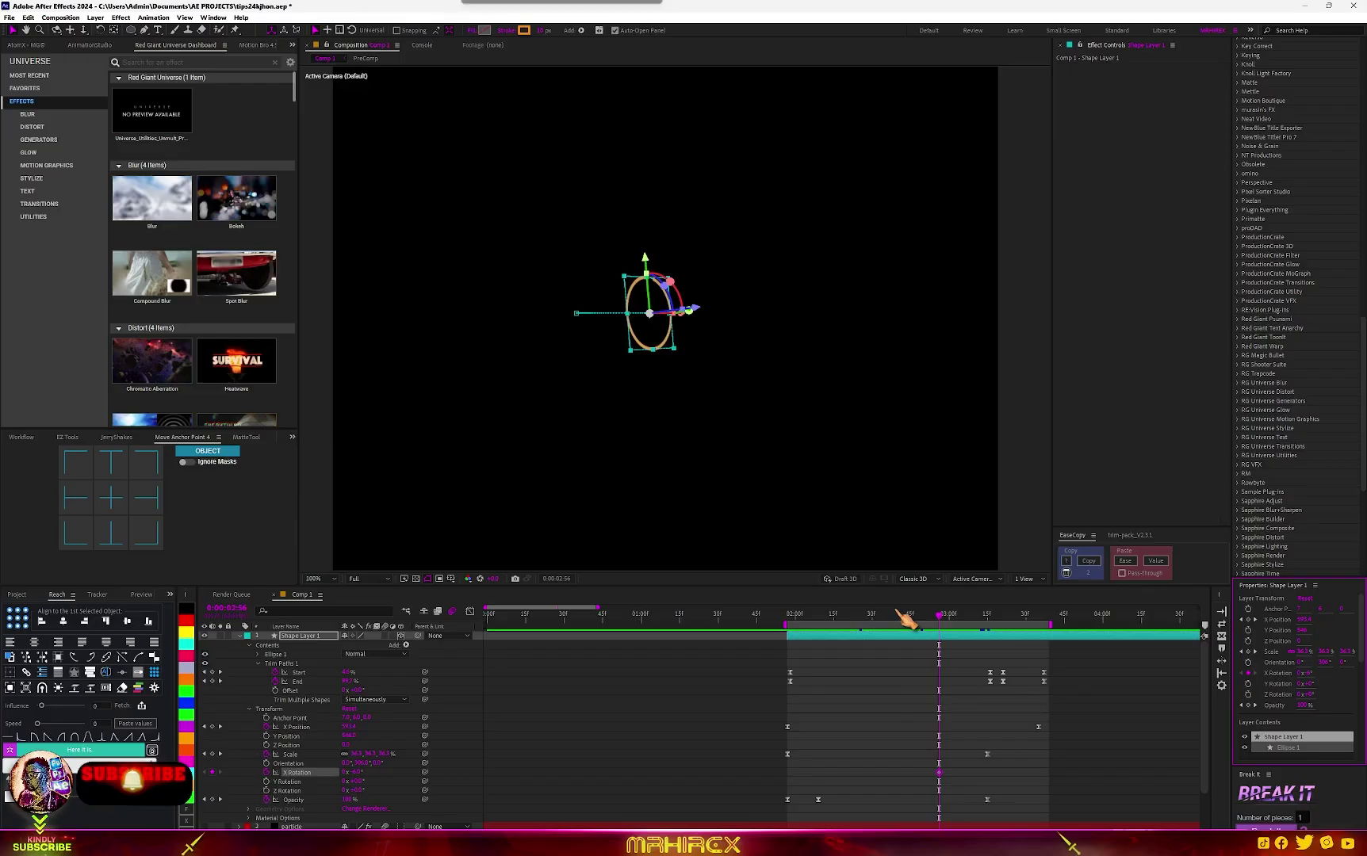
left_click_drag(944, 618, 1032, 641)
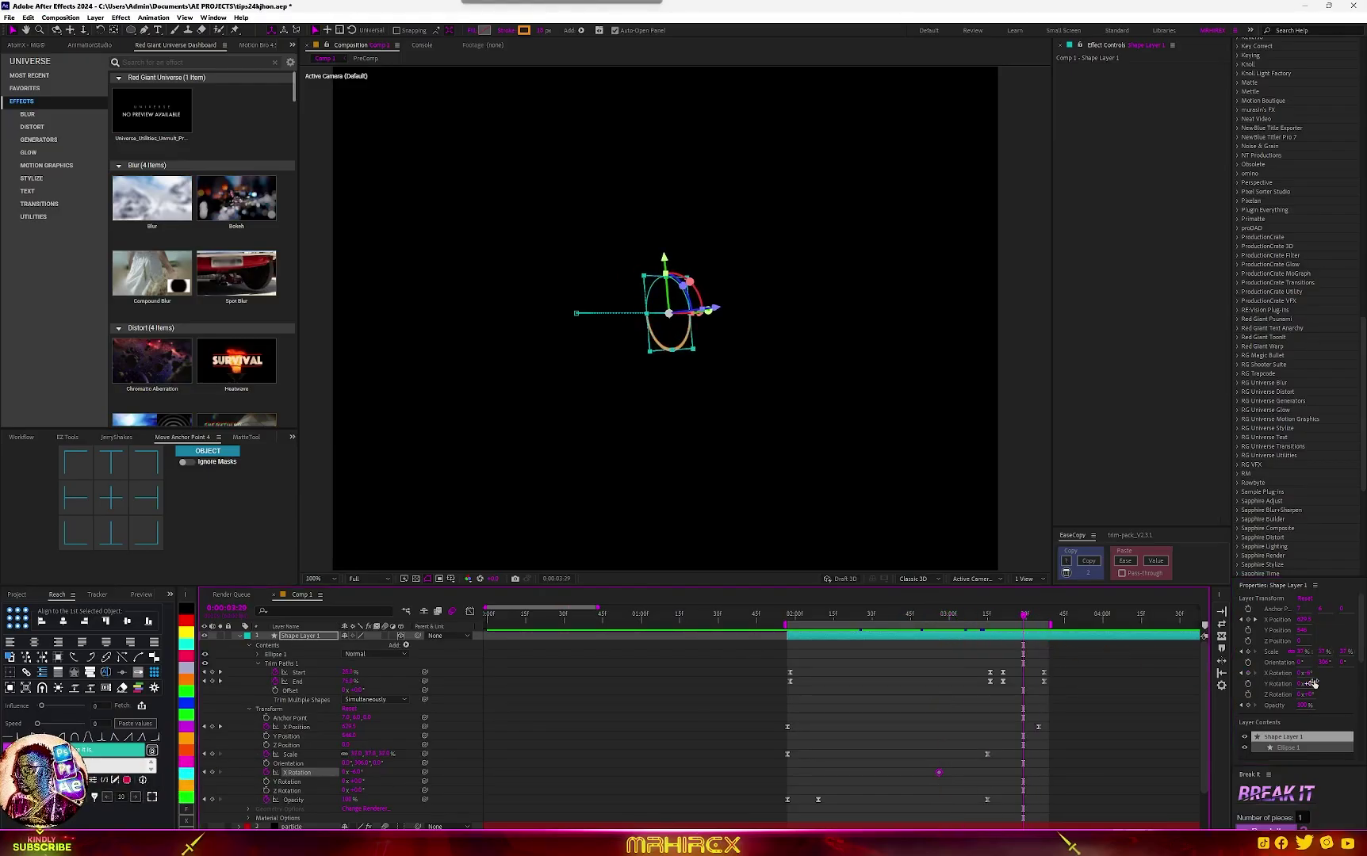
left_click_drag(1310, 676, 1282, 676)
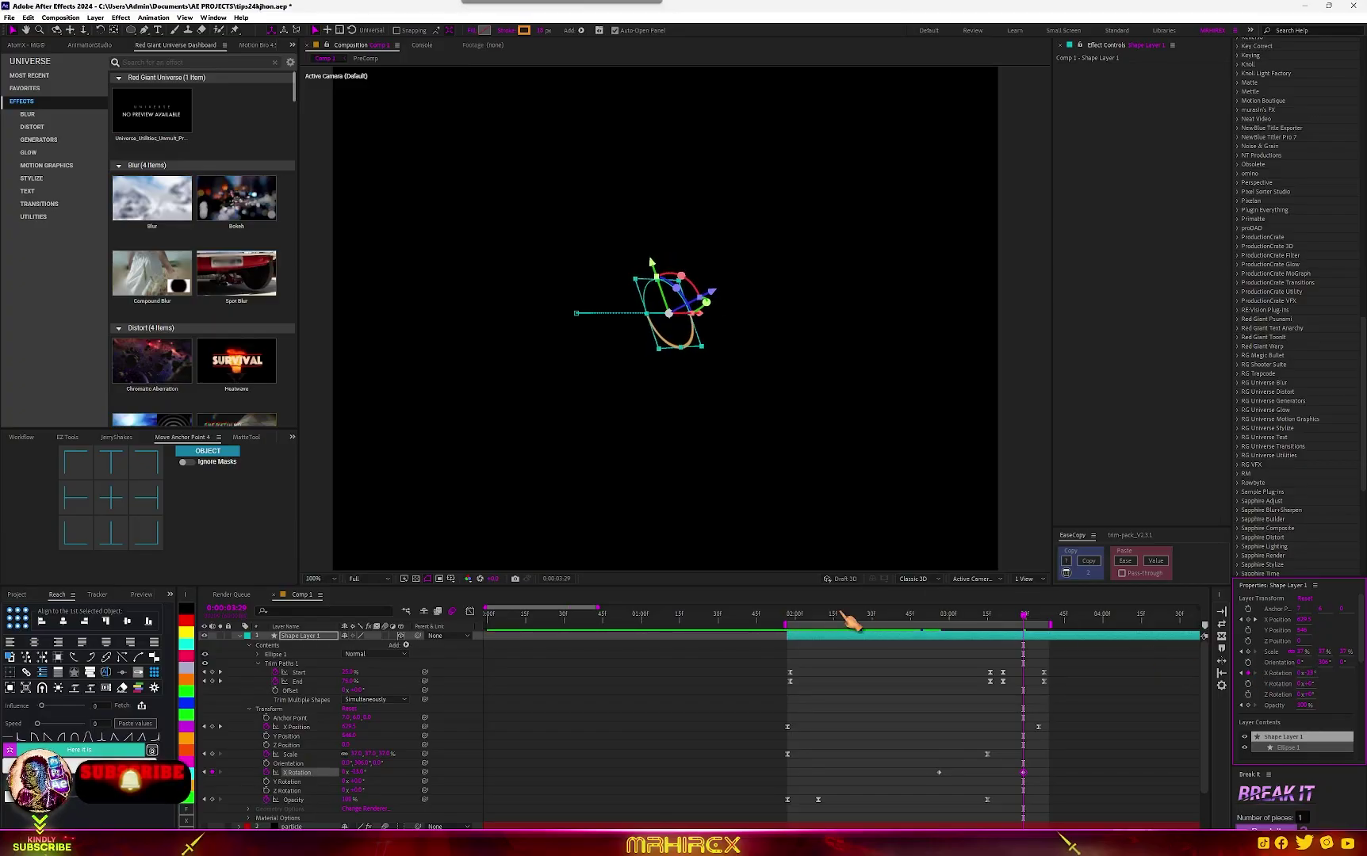
left_click(788, 615)
key("space")
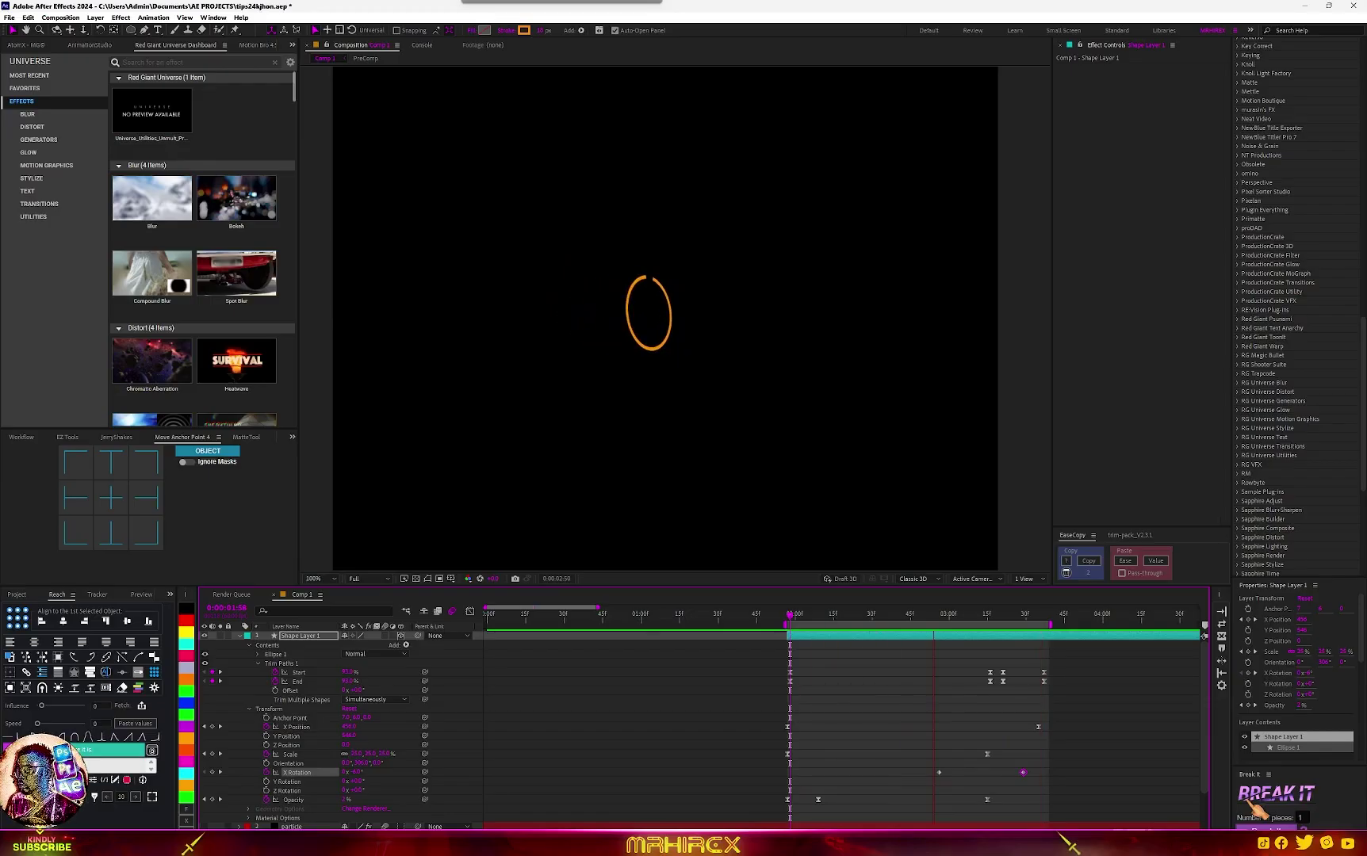
key("space")
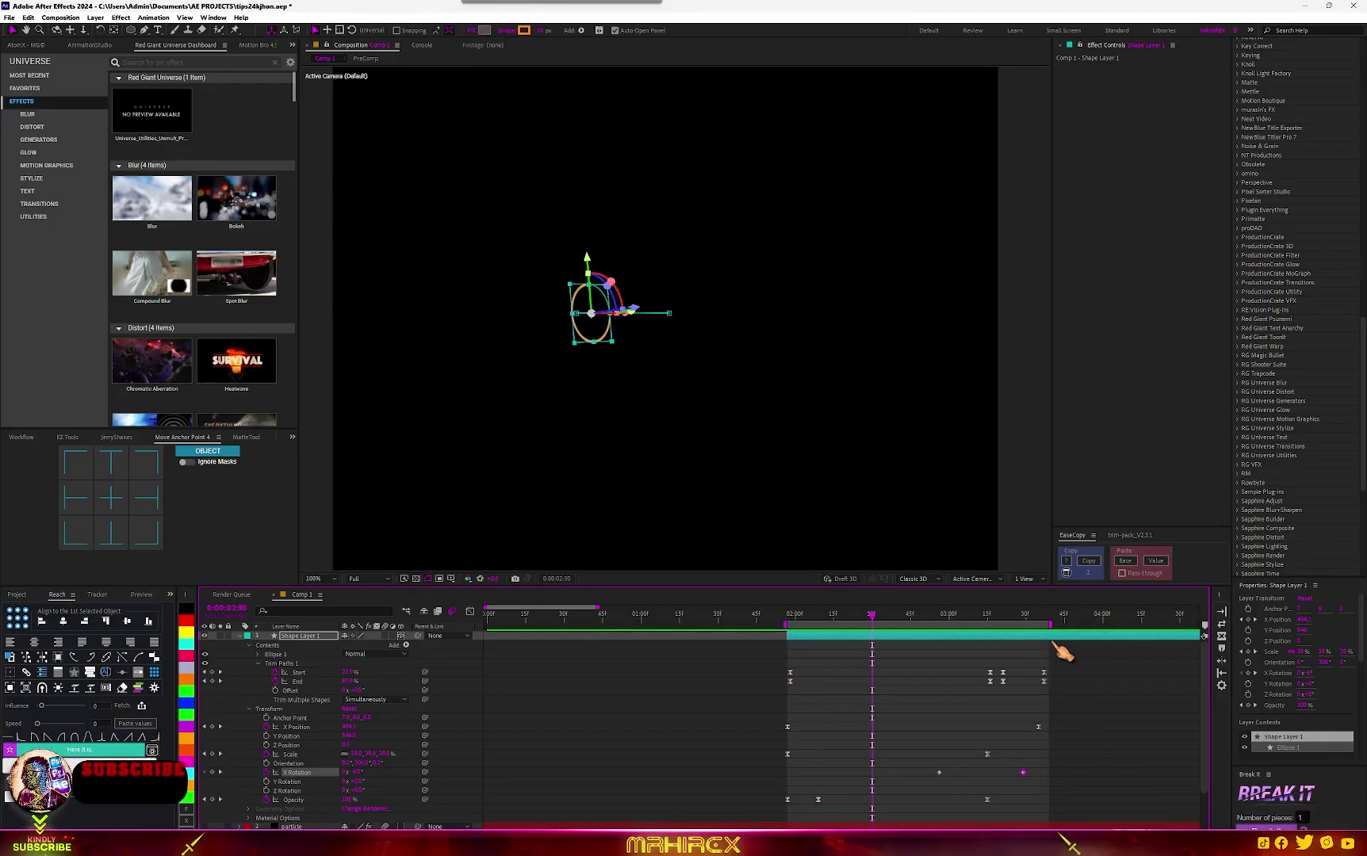
Extend the work area to about 0:00:04:22, move the last Trim Paths Start and End keyframes there, and show the ring layer's keyframed properties.
left_click_drag(1054, 625, 1159, 625)
mouse_move(1080, 665)
left_mouse_down()
mouse_move(1053, 699)
mouse_move(1095, 680)
mouse_move(1180, 681)
mouse_move(1159, 680)
left_mouse_up()
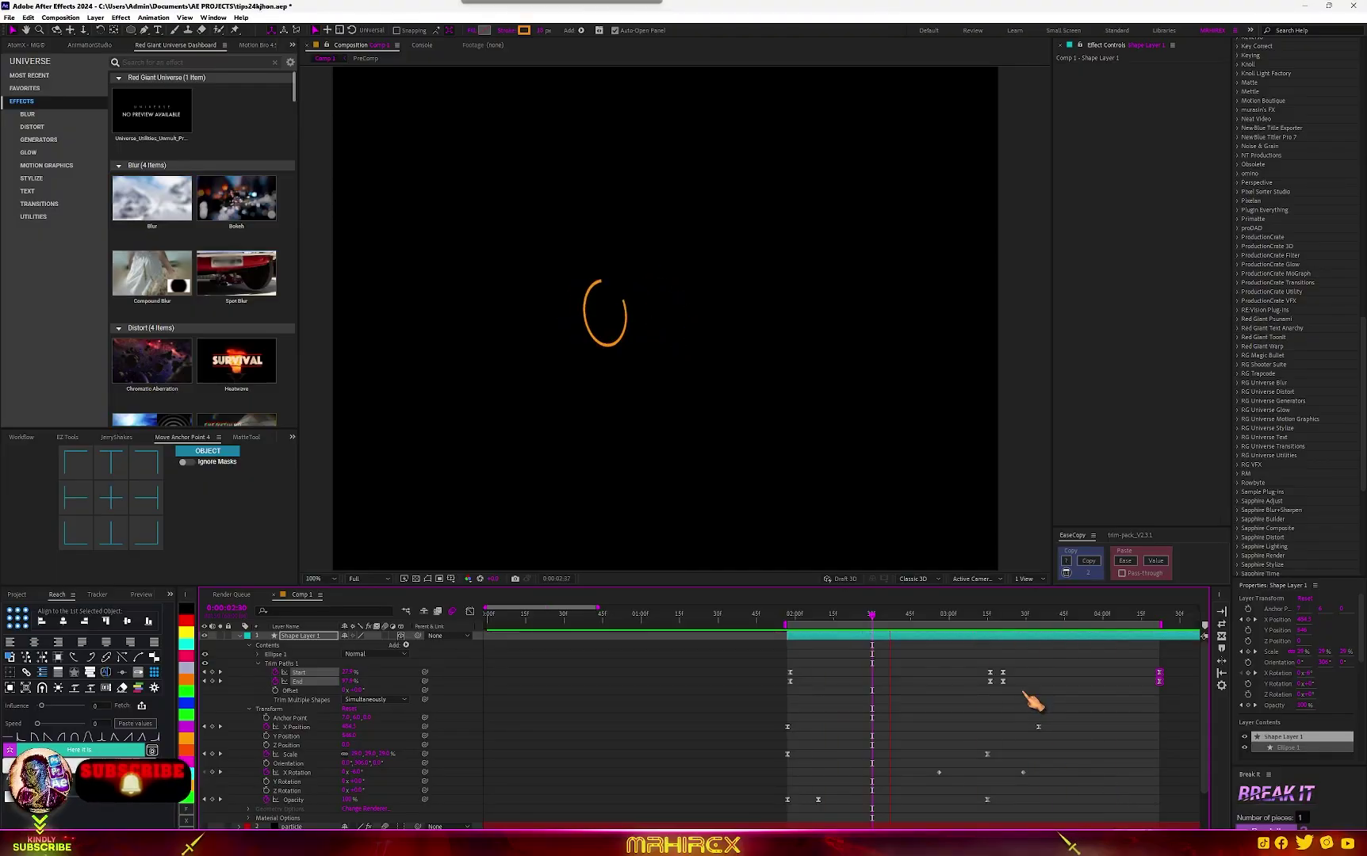
key("space")
key("u")
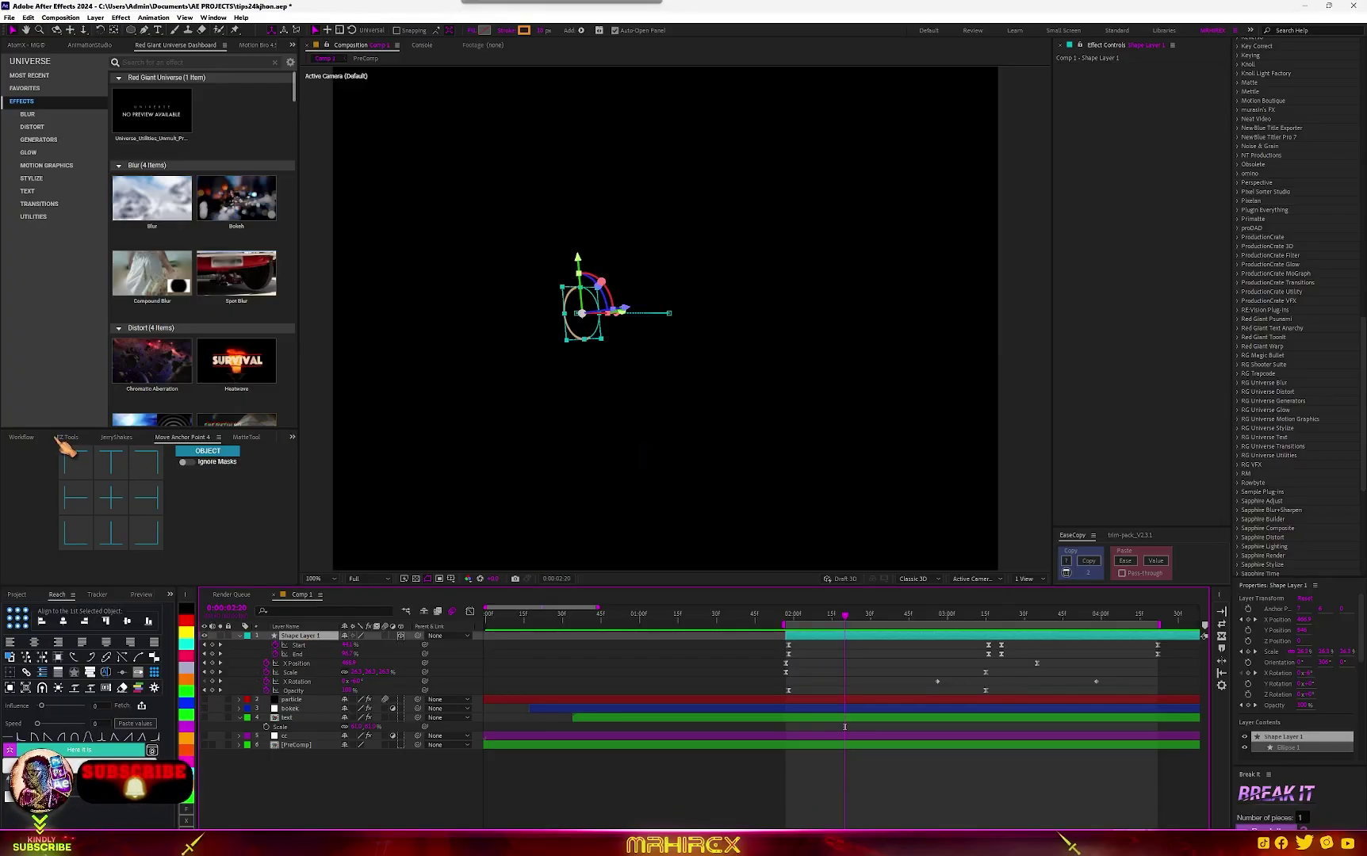
Precompose the ring's shape layer in Comp 1.
left_click(33, 438)
left_click(76, 499)
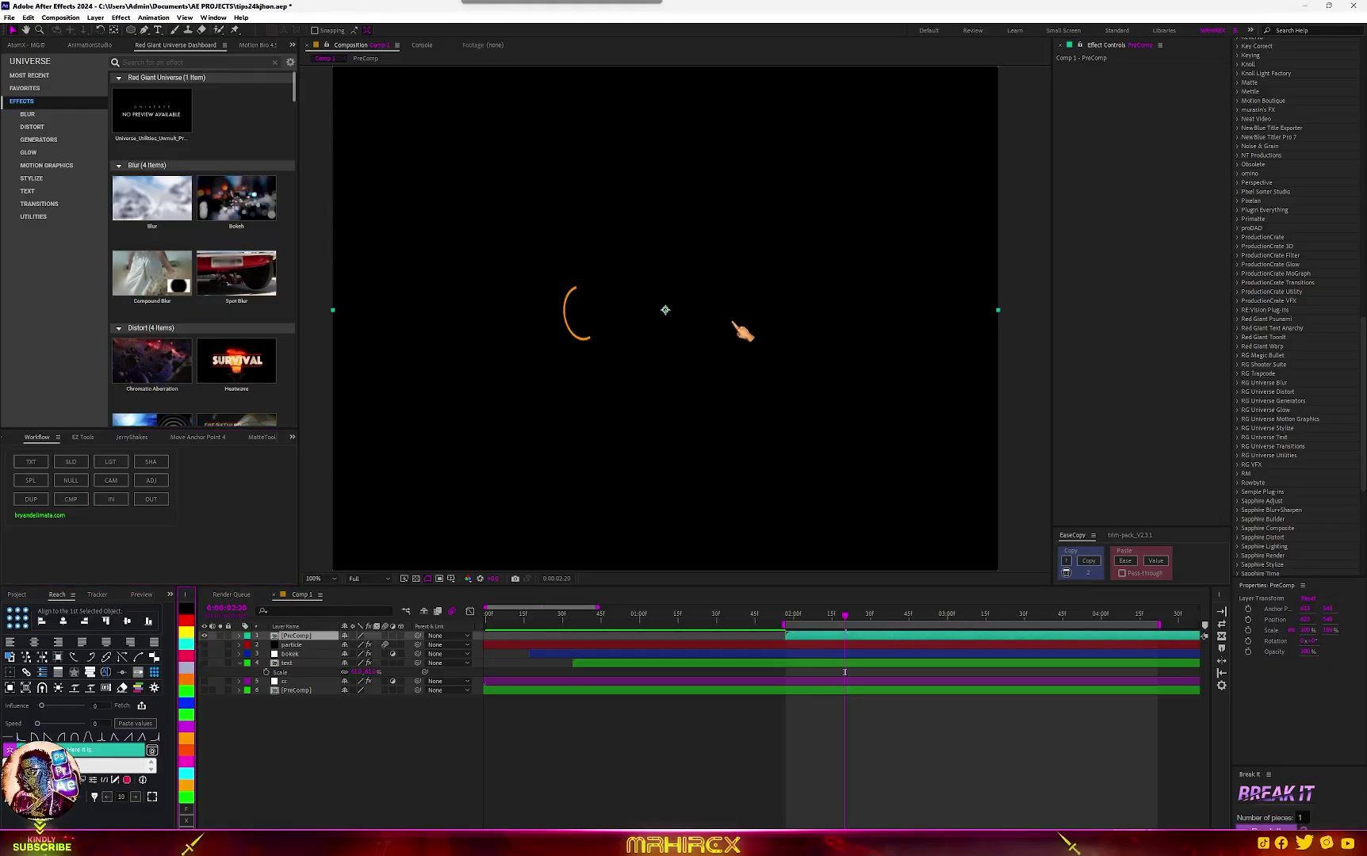
key("period")
key("period")
key("comma")
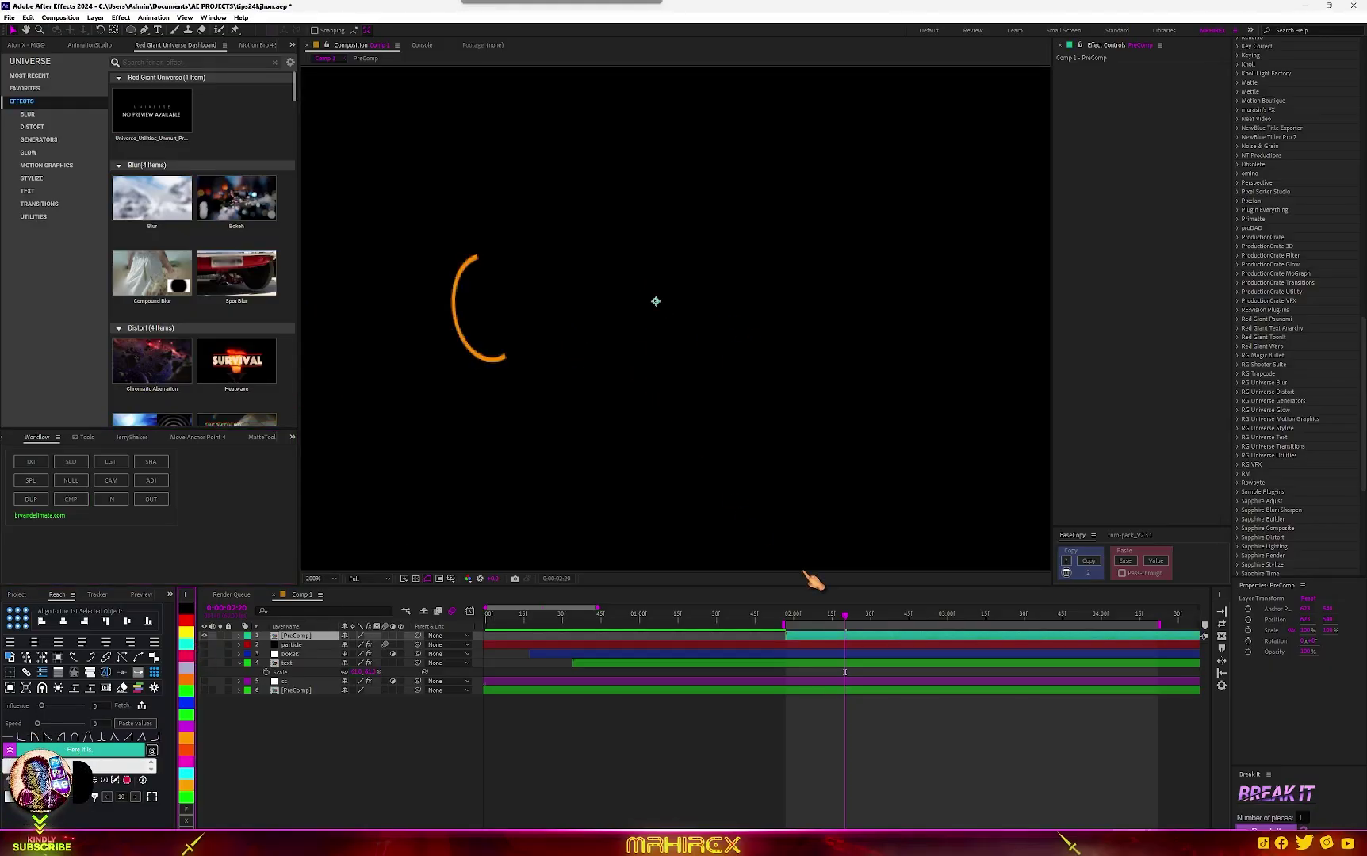
Open the ring's precomp and add a Bevel and Emboss layer style to its shape layer.
double_click(803, 638)
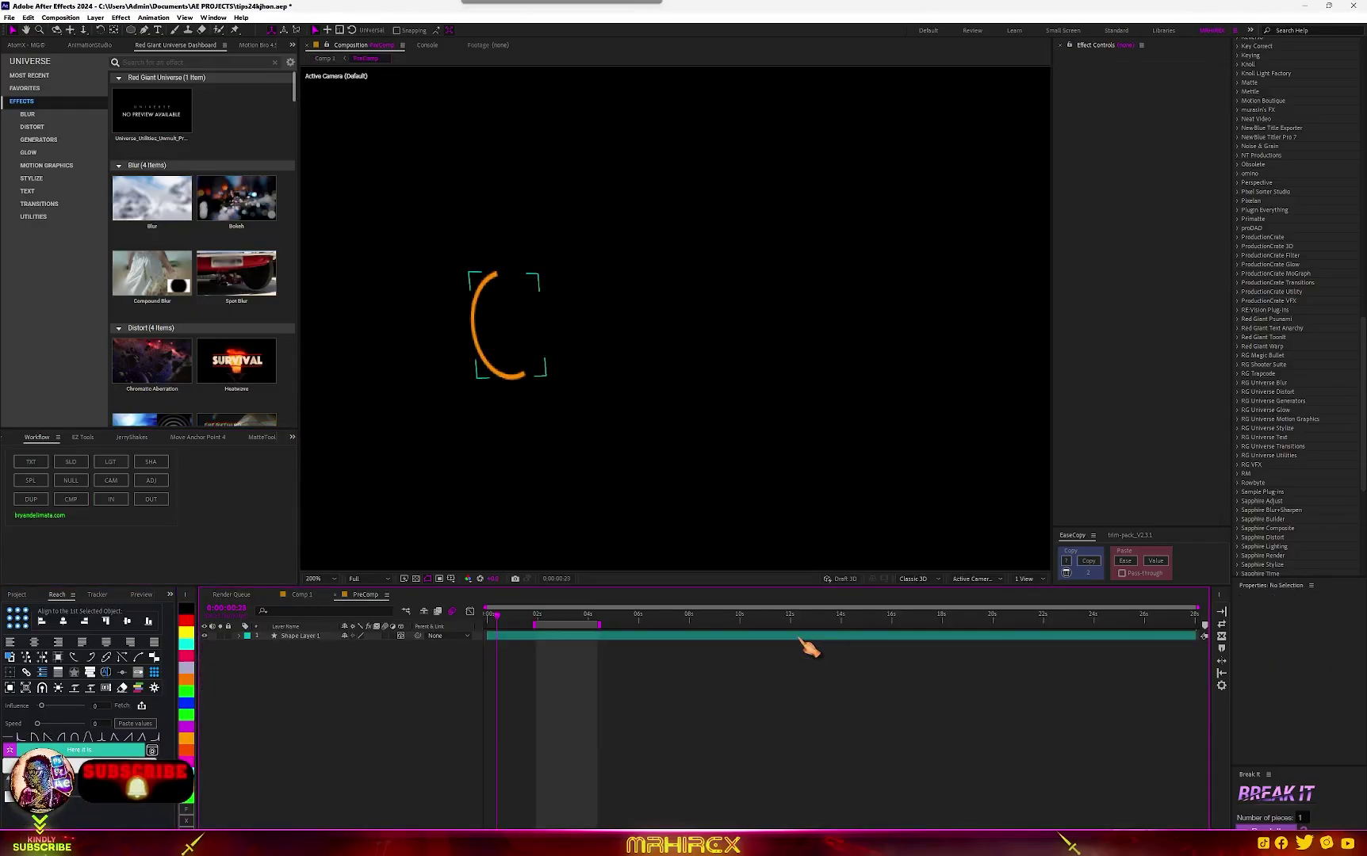
left_click(499, 637)
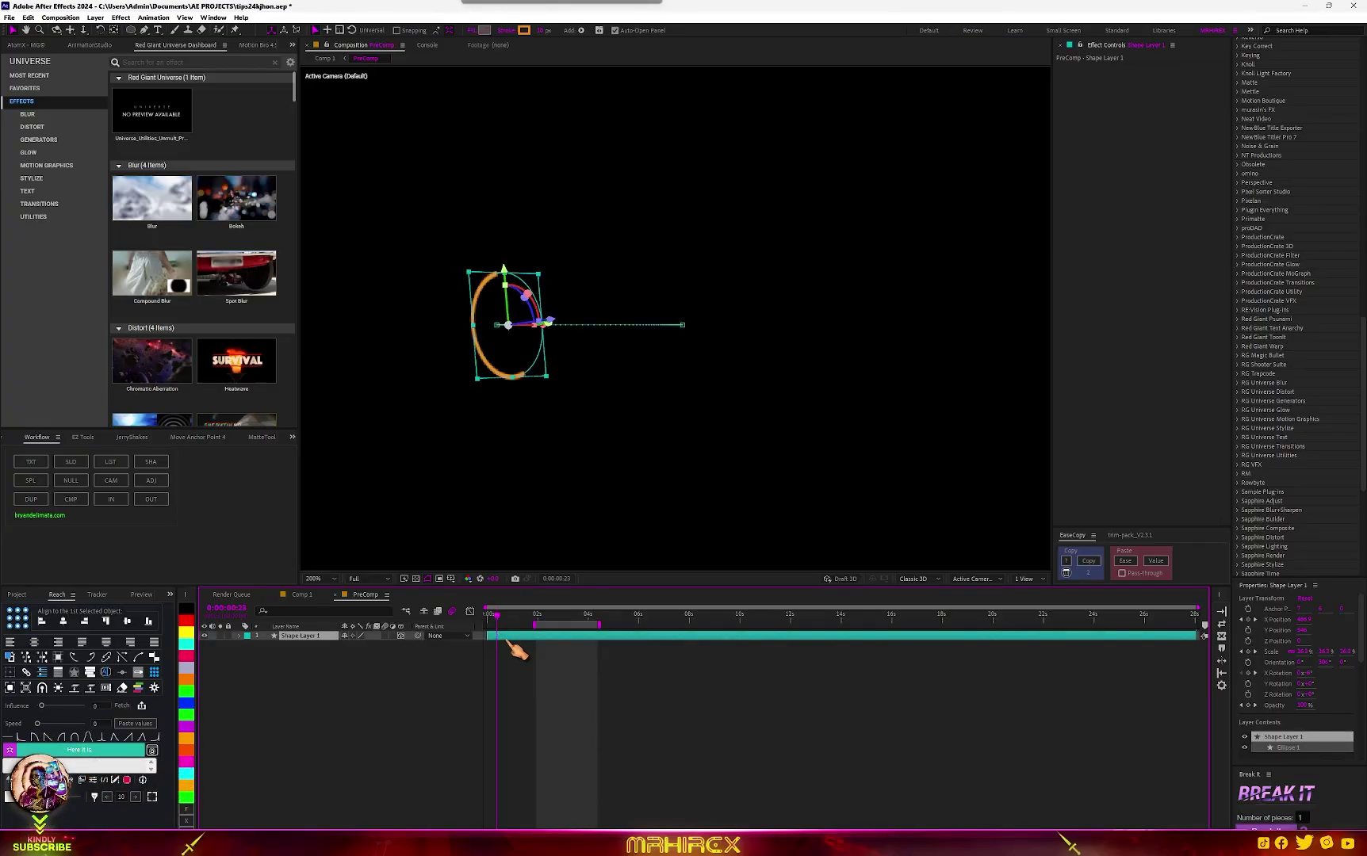
right_click(508, 639)
mouse_move(576, 479)
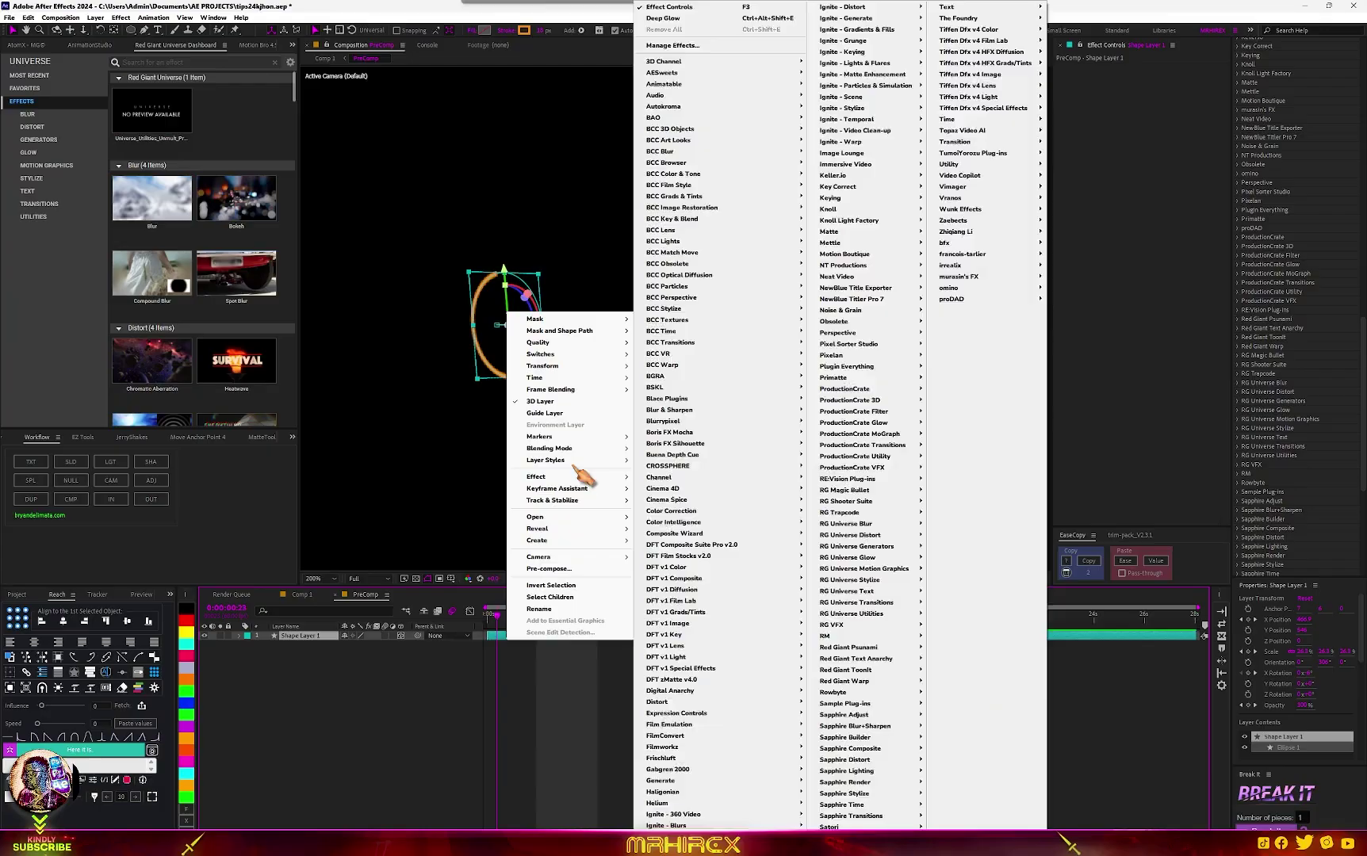
left_click(684, 548)
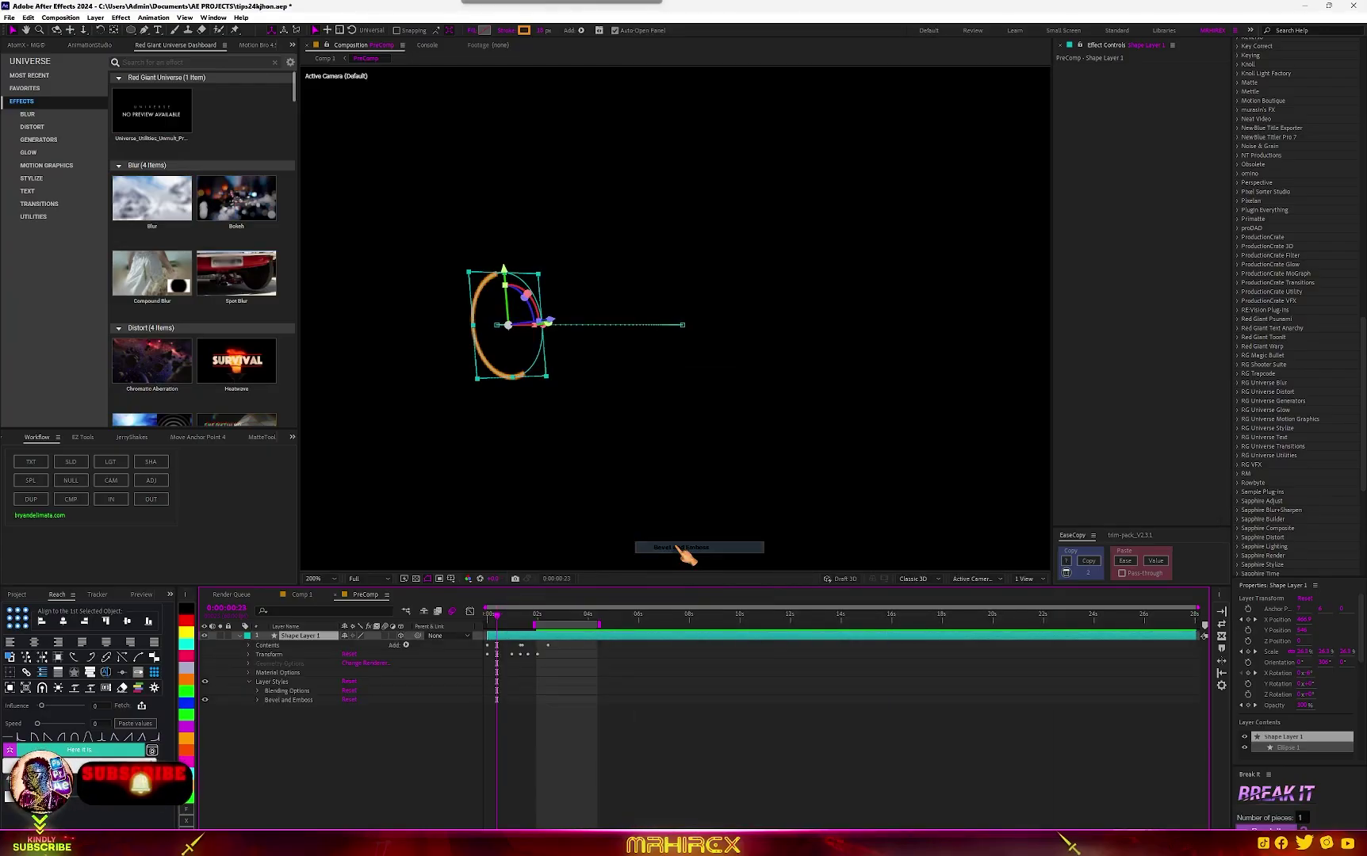
Increase the Bevel and Emboss Depth and Size on the ring and return to Comp 1.
left_click(270, 710)
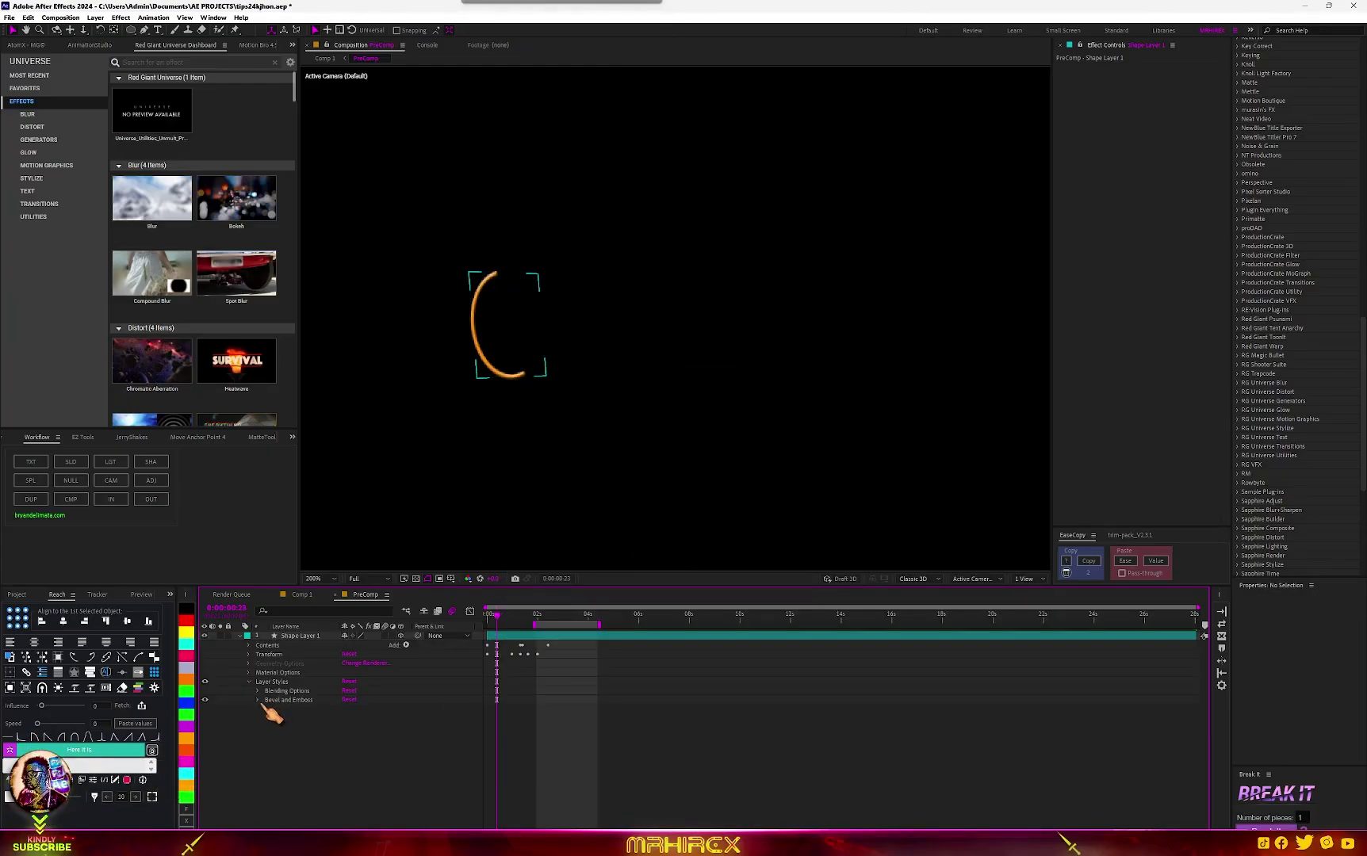
left_click(258, 701)
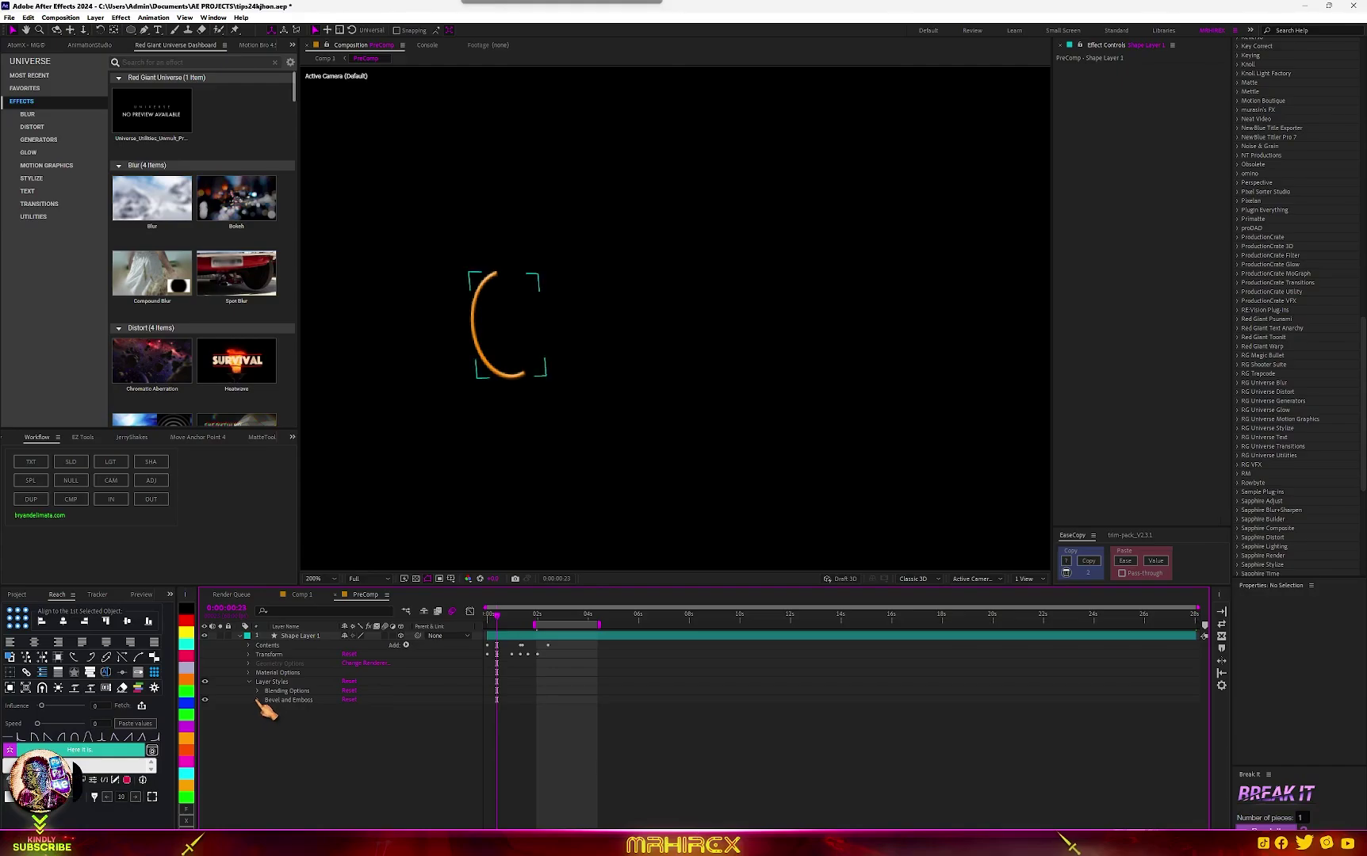
left_click_drag(355, 727, 361, 726)
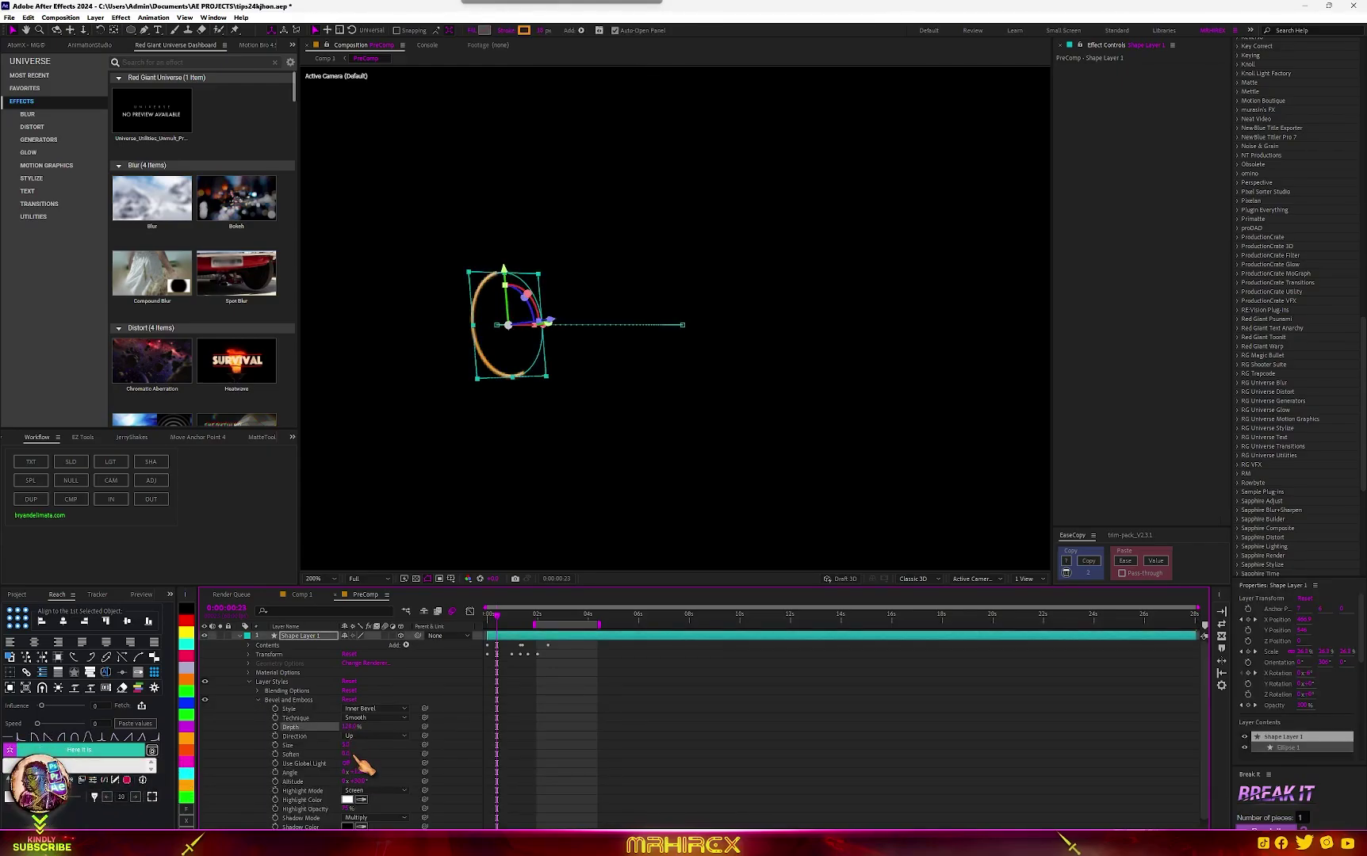
left_click_drag(349, 746, 360, 744)
left_click(378, 741)
key("ctrl+w")
Apply S_TextureLoops to the ring precomp and set Color0 to orange and Color1 to black.
key("ctrl+space")
type("tex")
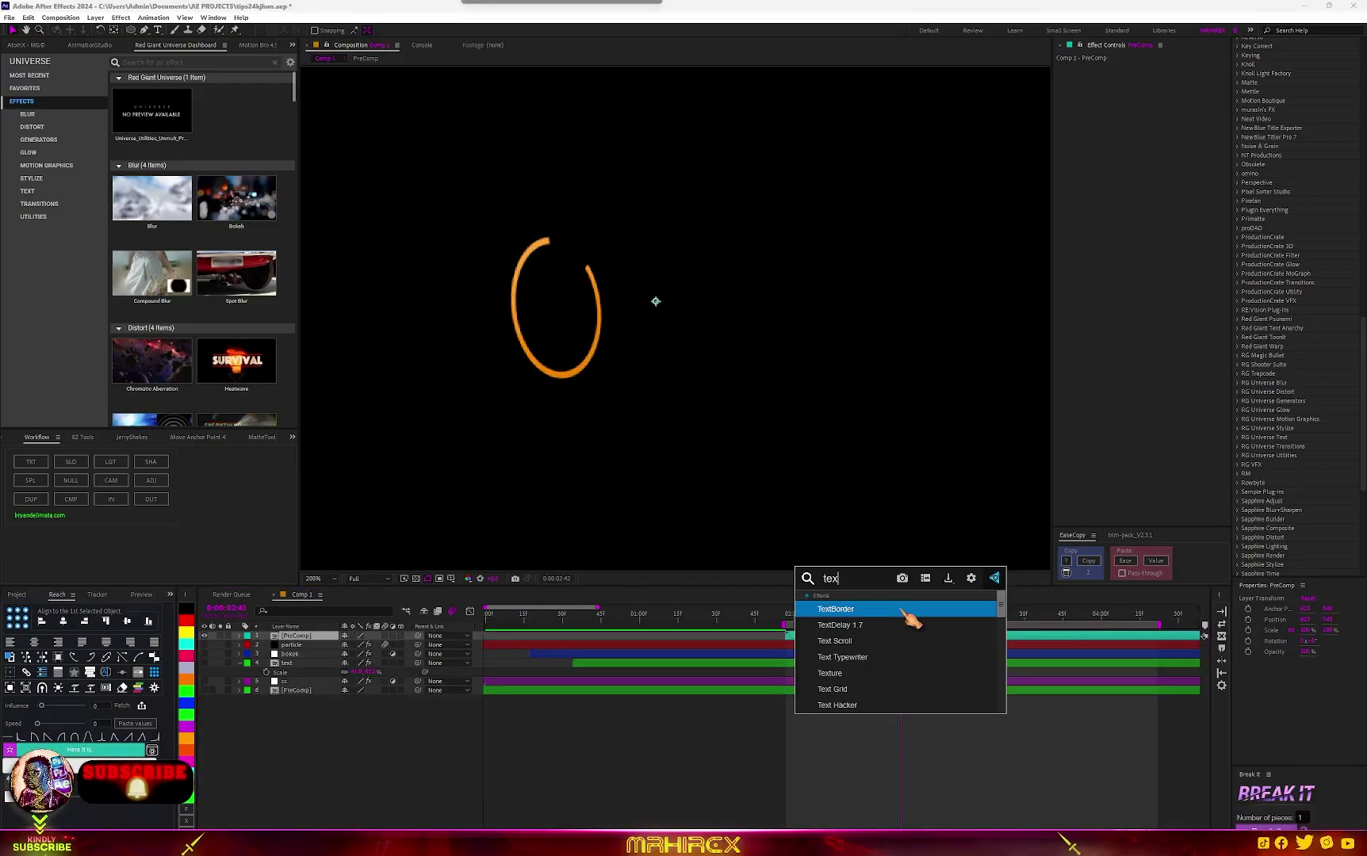
type("tur")
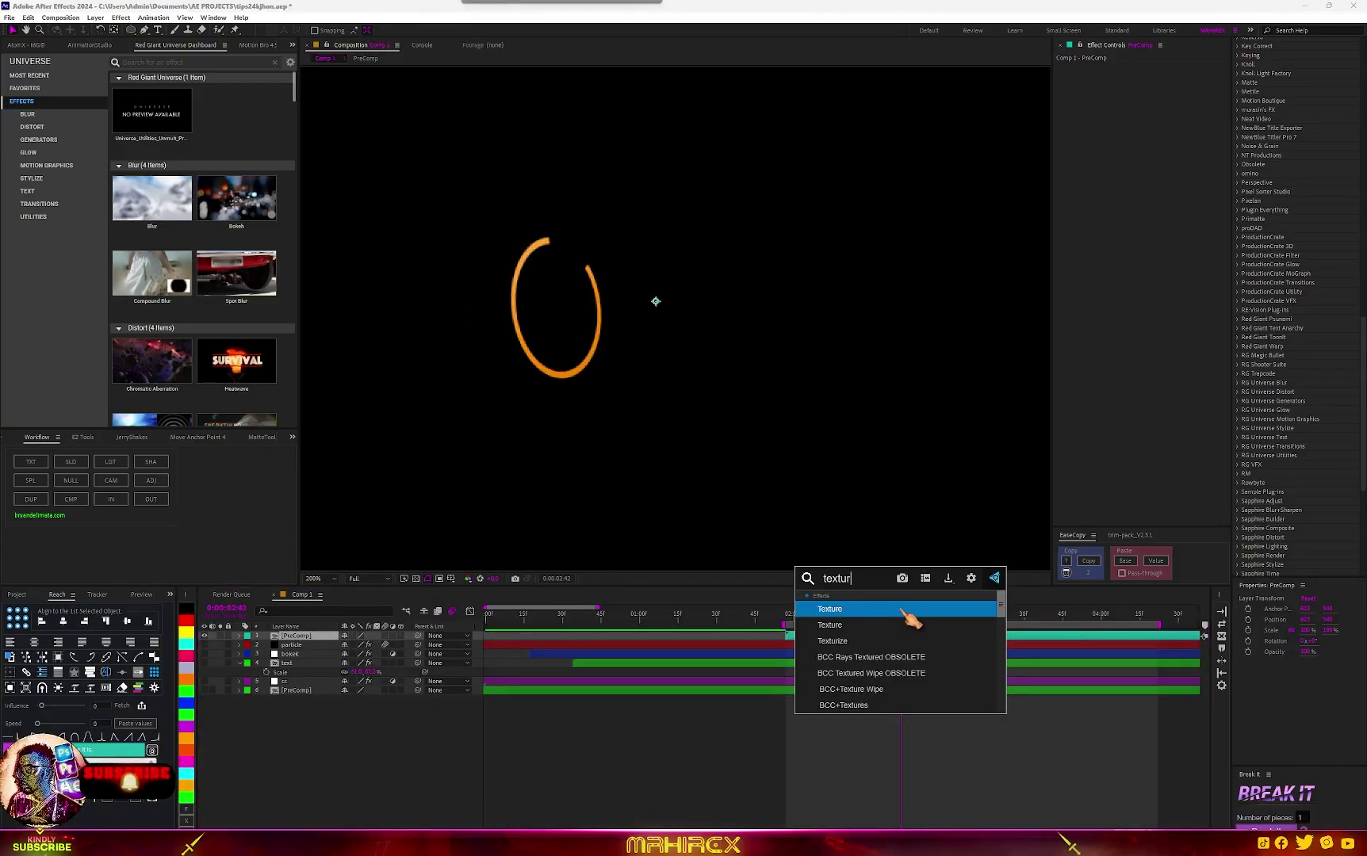
scroll(878, 697, "down", 5)
type("e")
left_click(874, 646)
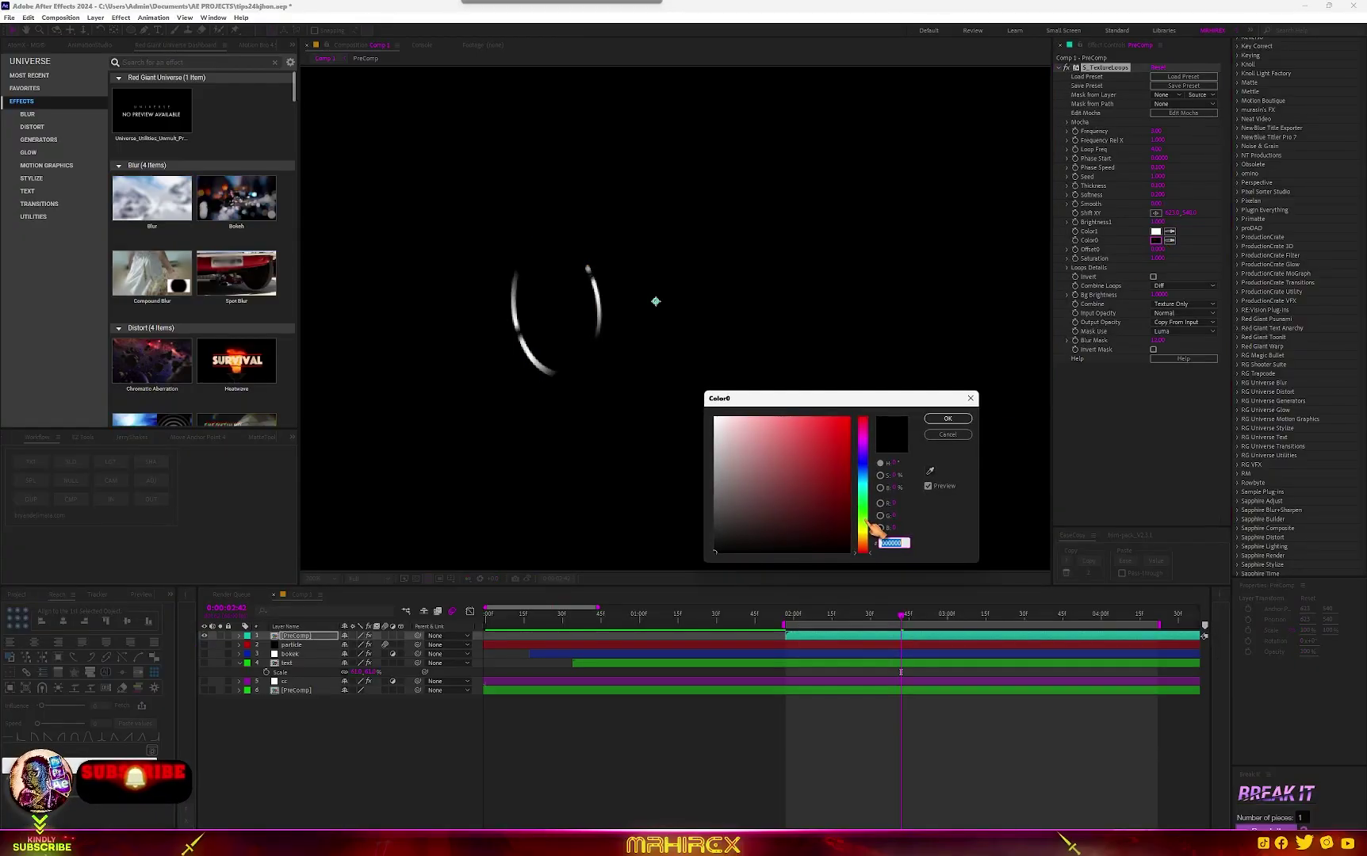
left_click(864, 521)
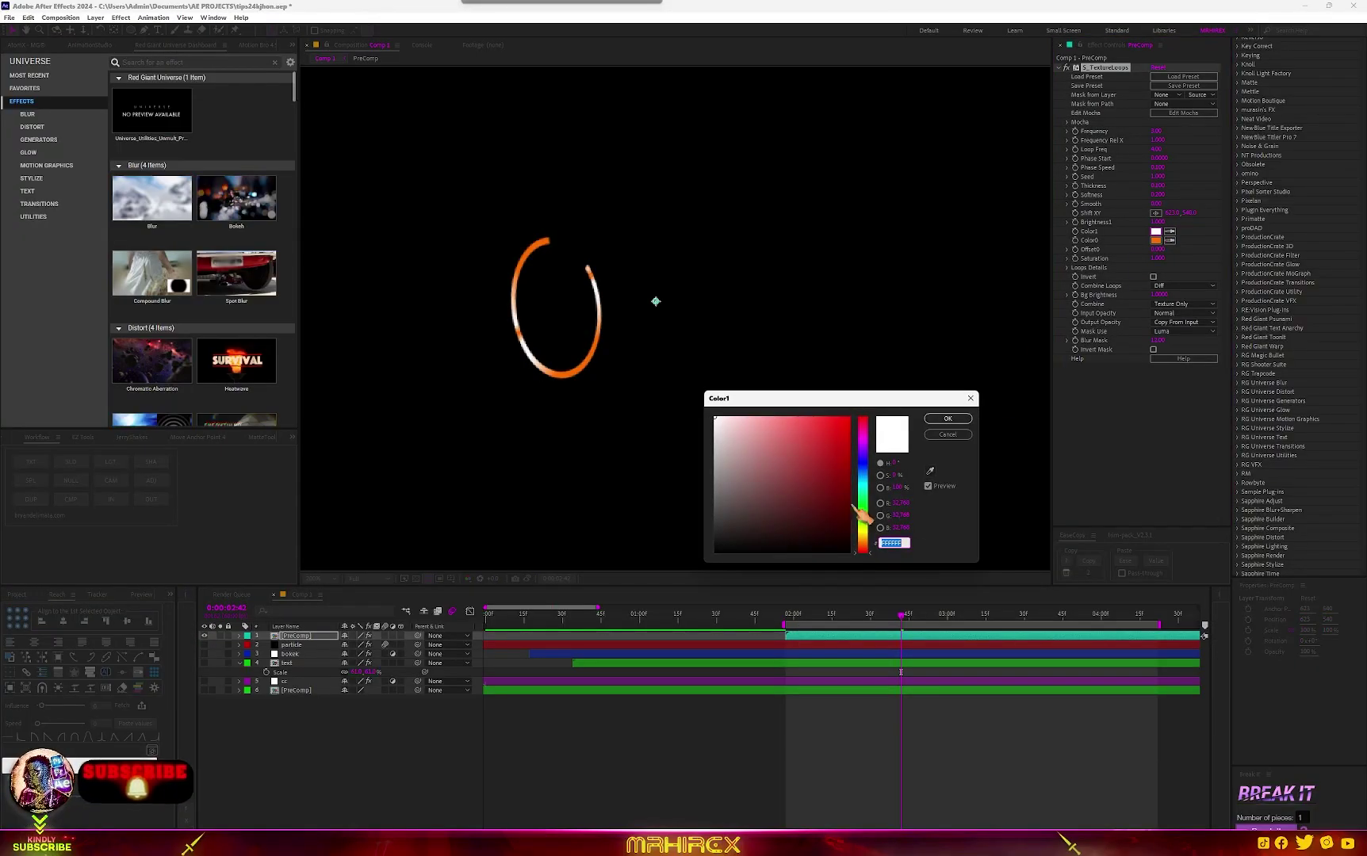
left_click(869, 531)
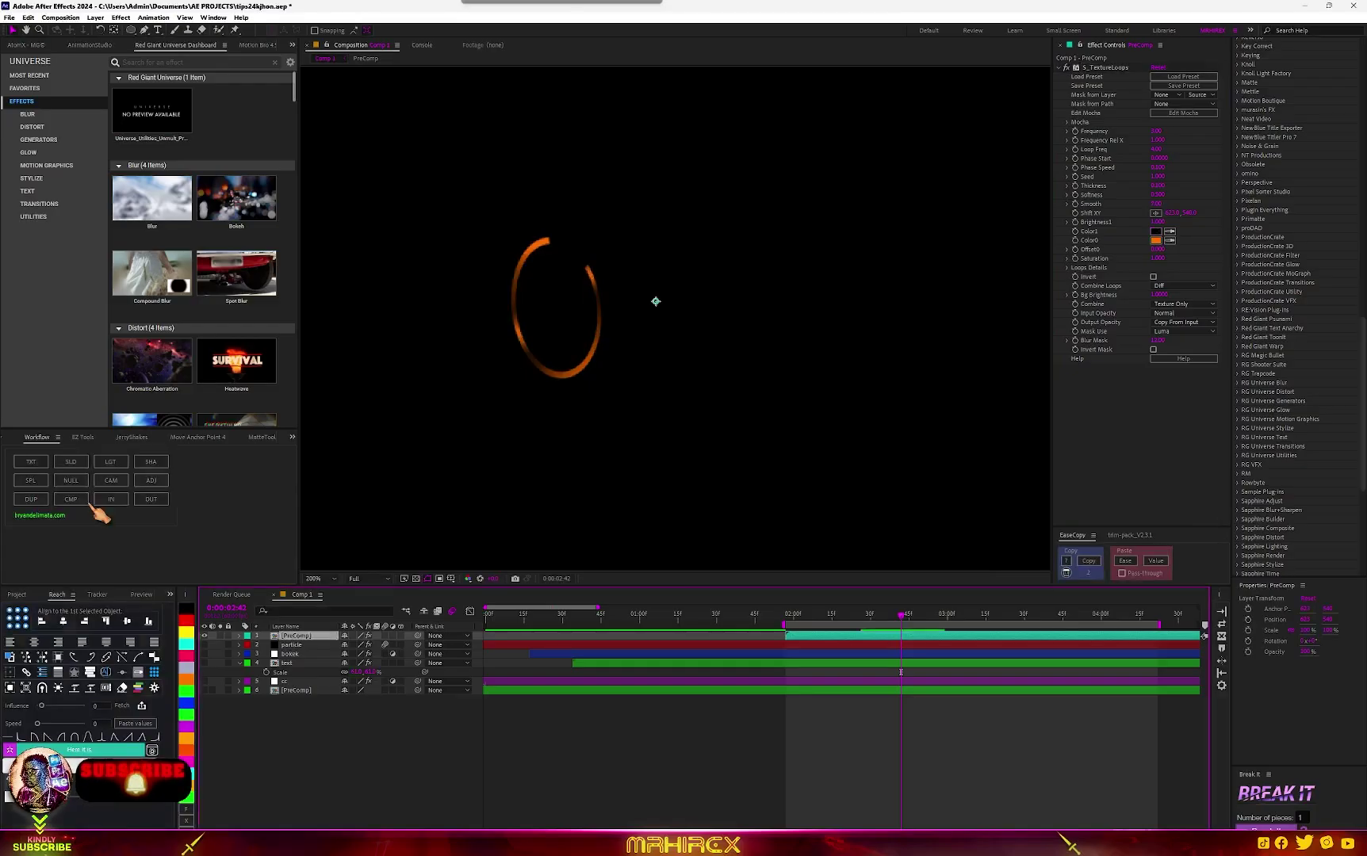
Precompose the textured ring layer again and go to 0:00:02:01.
left_click(80, 501)
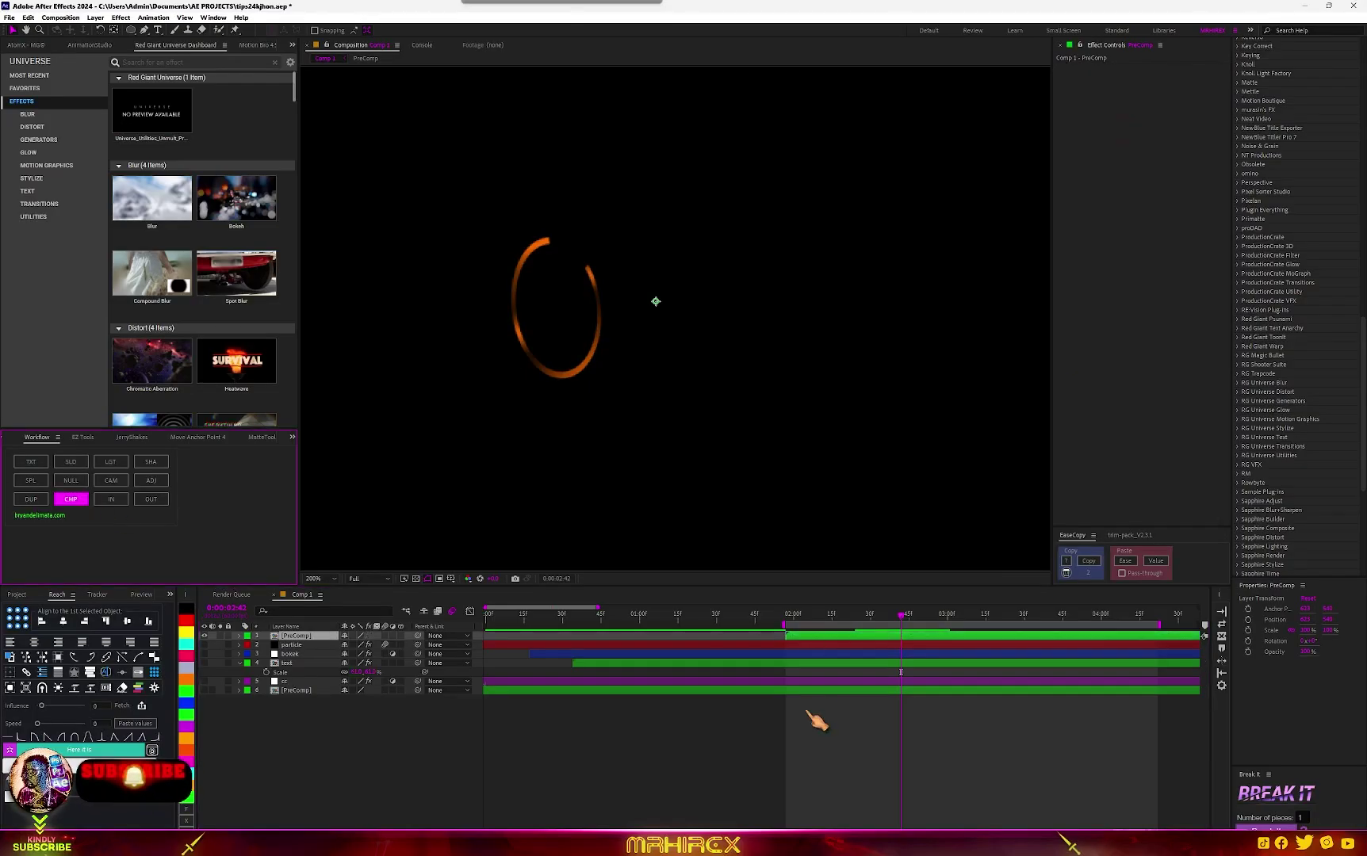
left_click(188, 648)
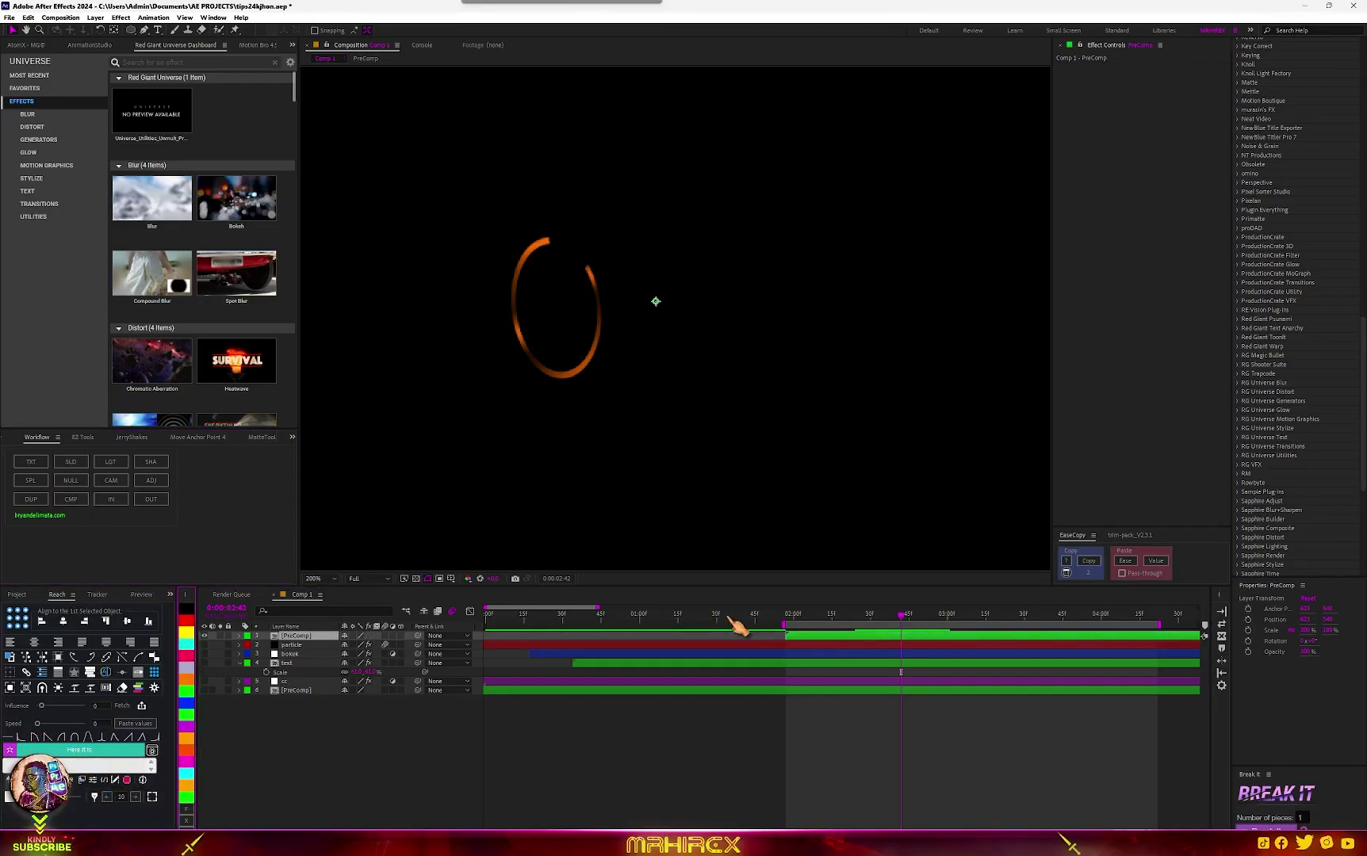
left_click(793, 615)
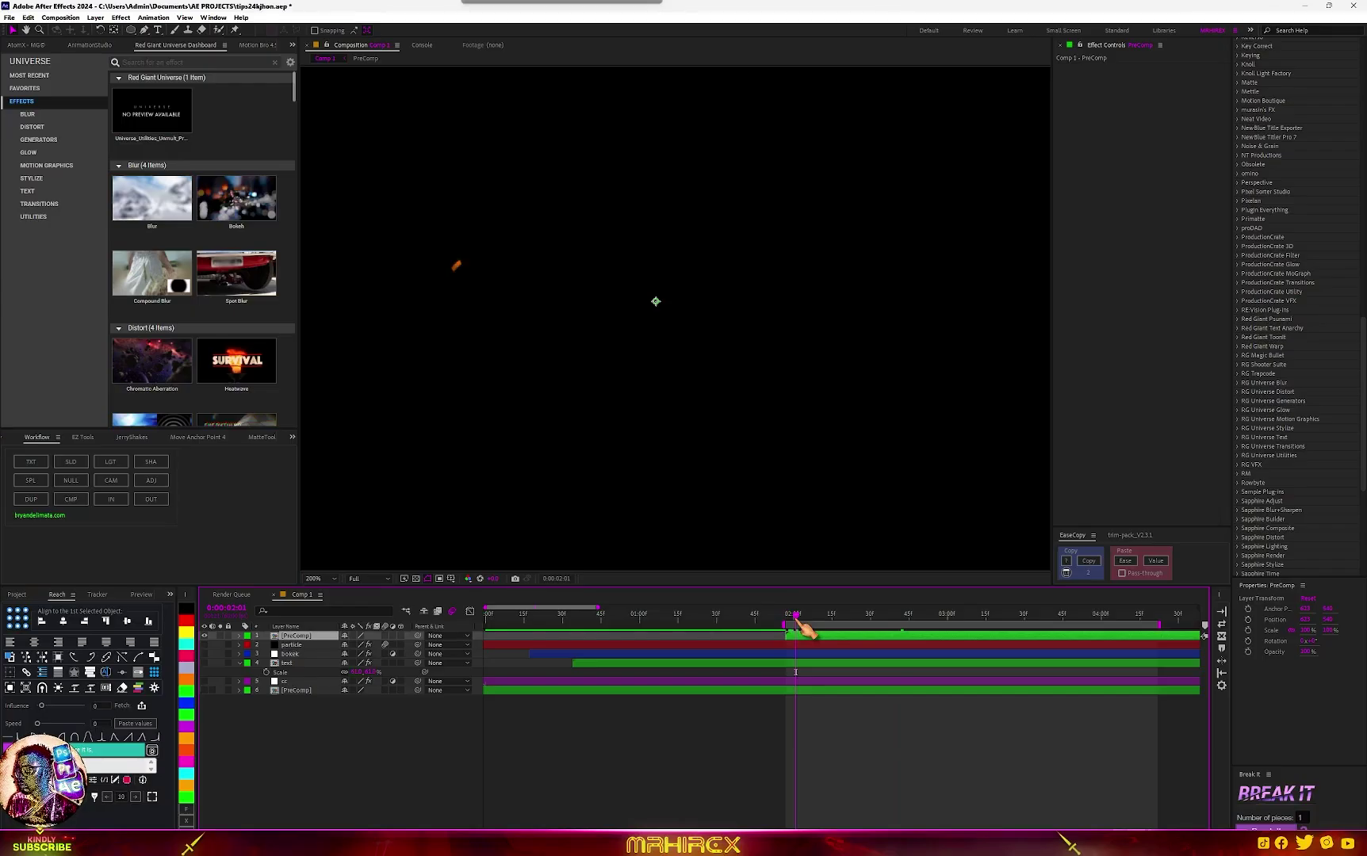
Search the effects for rays and apply BCC Rays Puffy to the ring precomp.
key("ctrl+space")
type("texture")
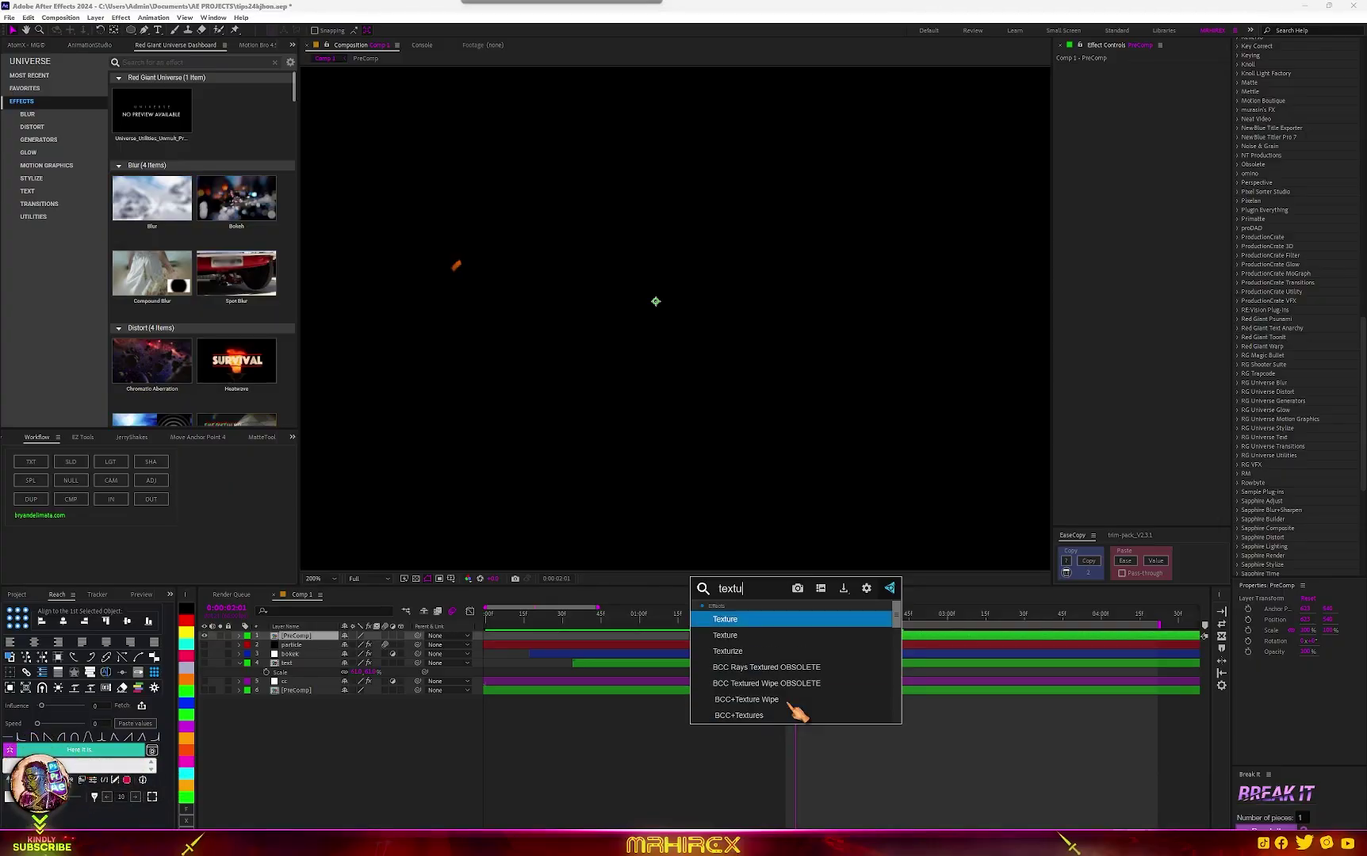
left_click(789, 703)
type("rays")
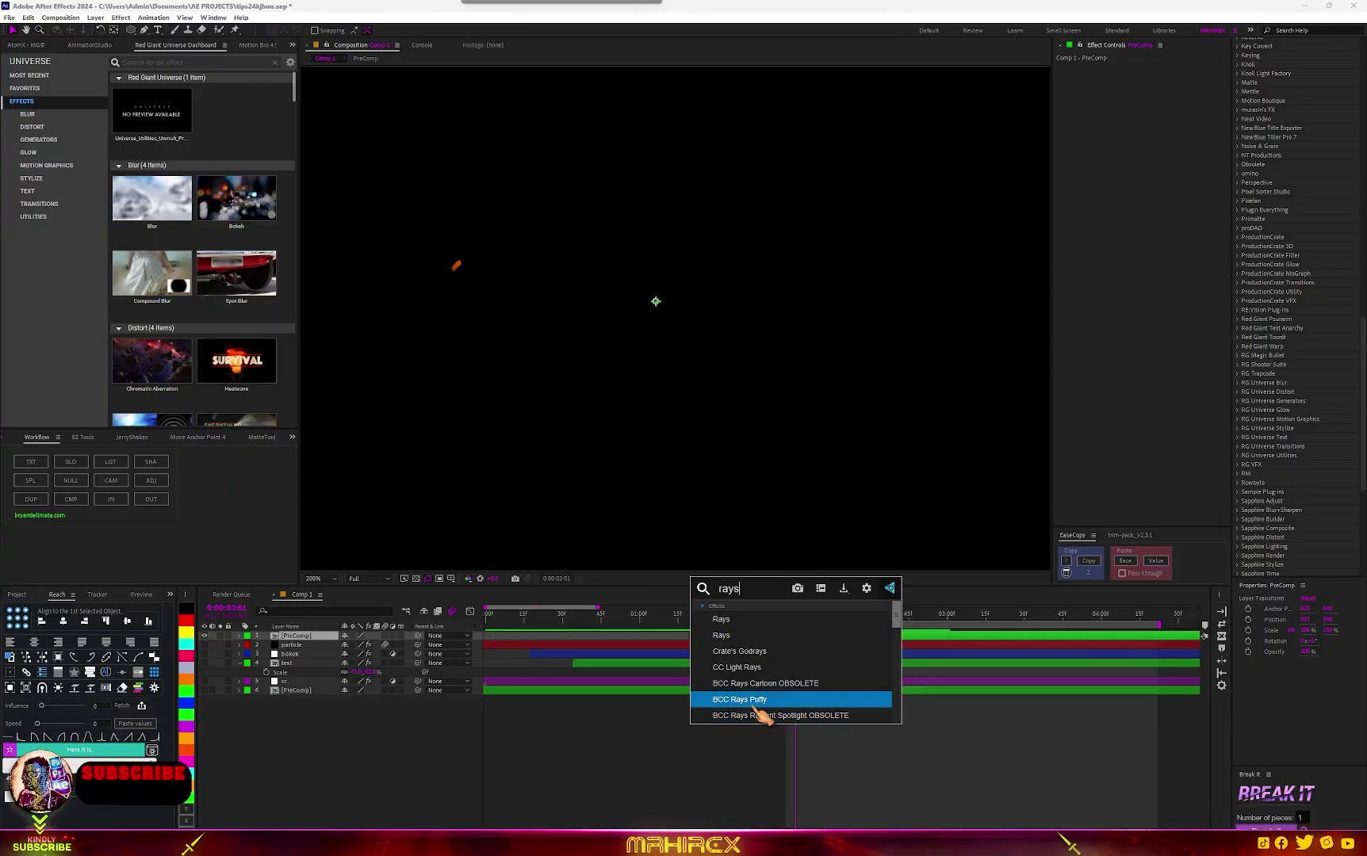
left_click(763, 700)
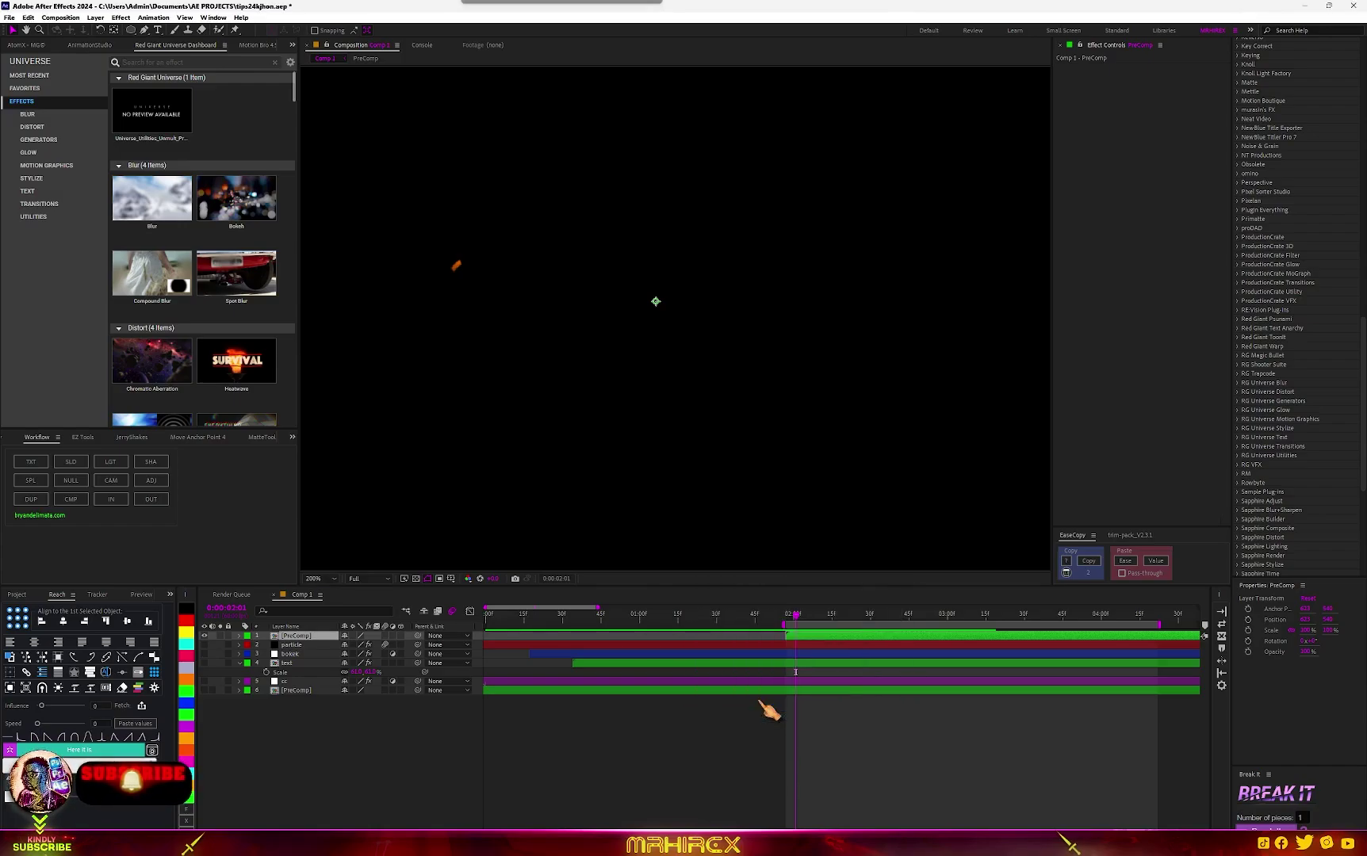
Move the BCC Rays Puffy Light Source from the upper area of the frame onto the ring.
scroll(788, 361, "down", 3)
scroll(785, 362, "up", 3)
left_click_drag(793, 194, 446, 293)
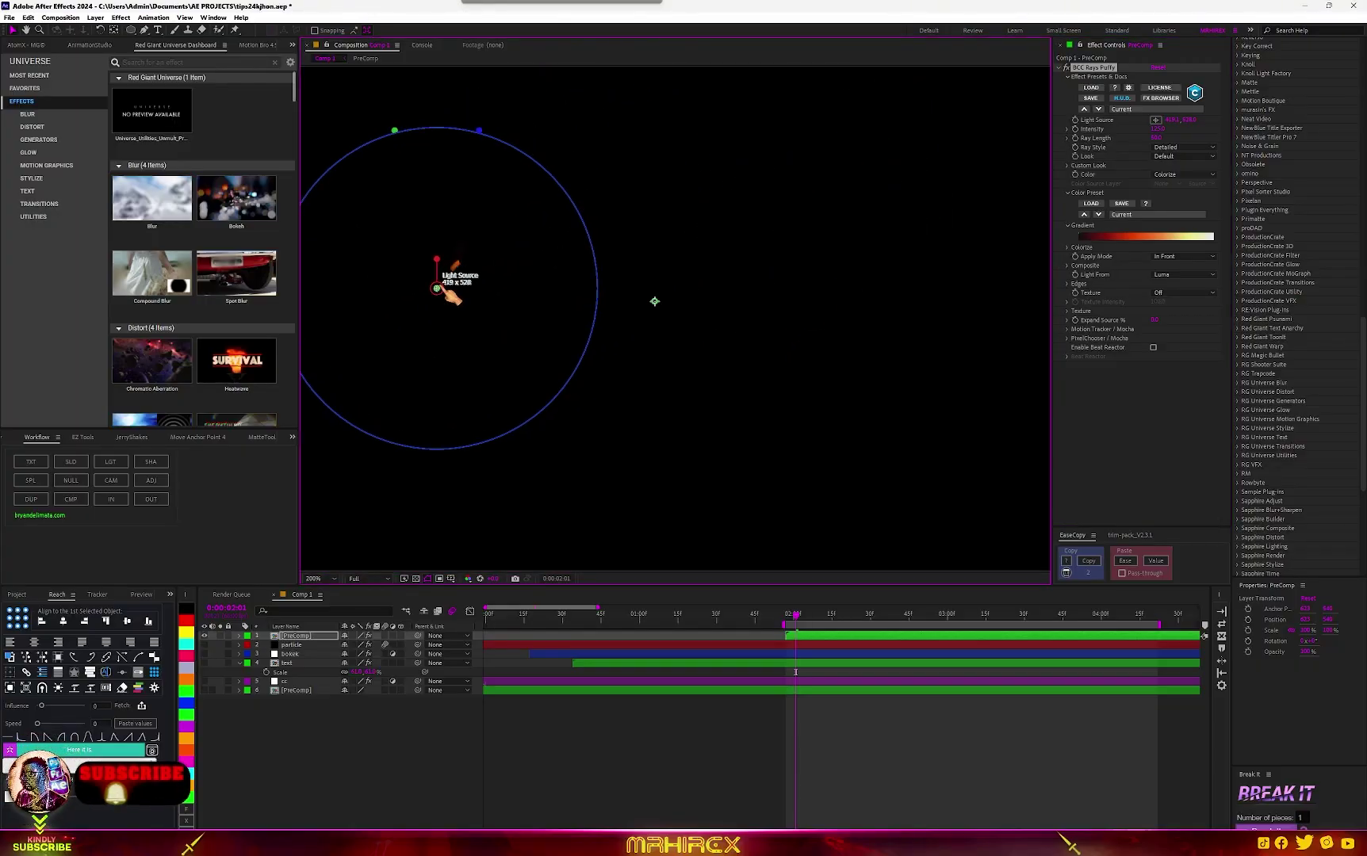
scroll(450, 295, "down", 2)
left_click_drag(585, 283, 456, 440)
Raise the BCC Rays Puffy Intensity, apply the red-yellow color preset, and adjust the Ray Length.
left_click(1098, 214)
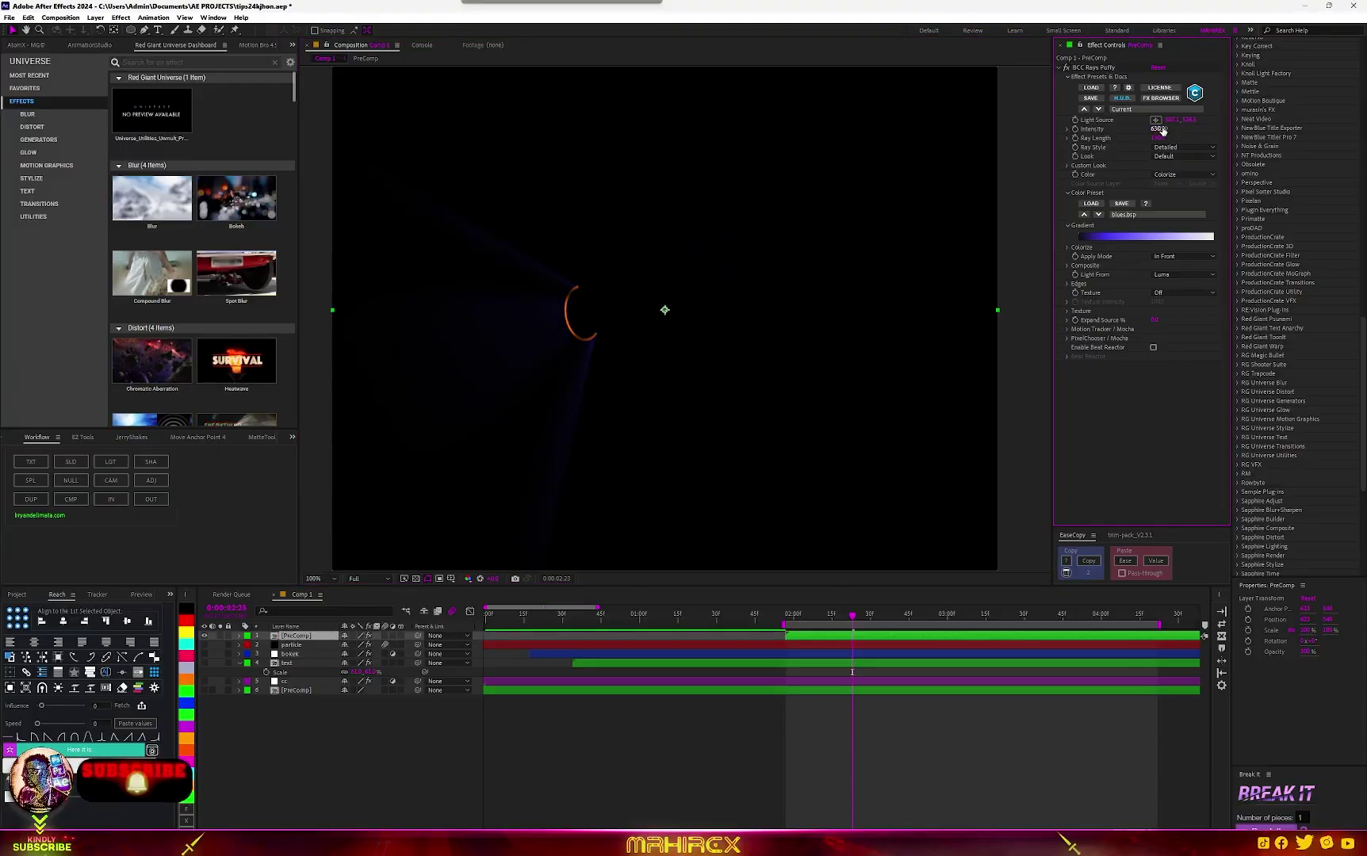
left_click_drag(1162, 129, 1182, 132)
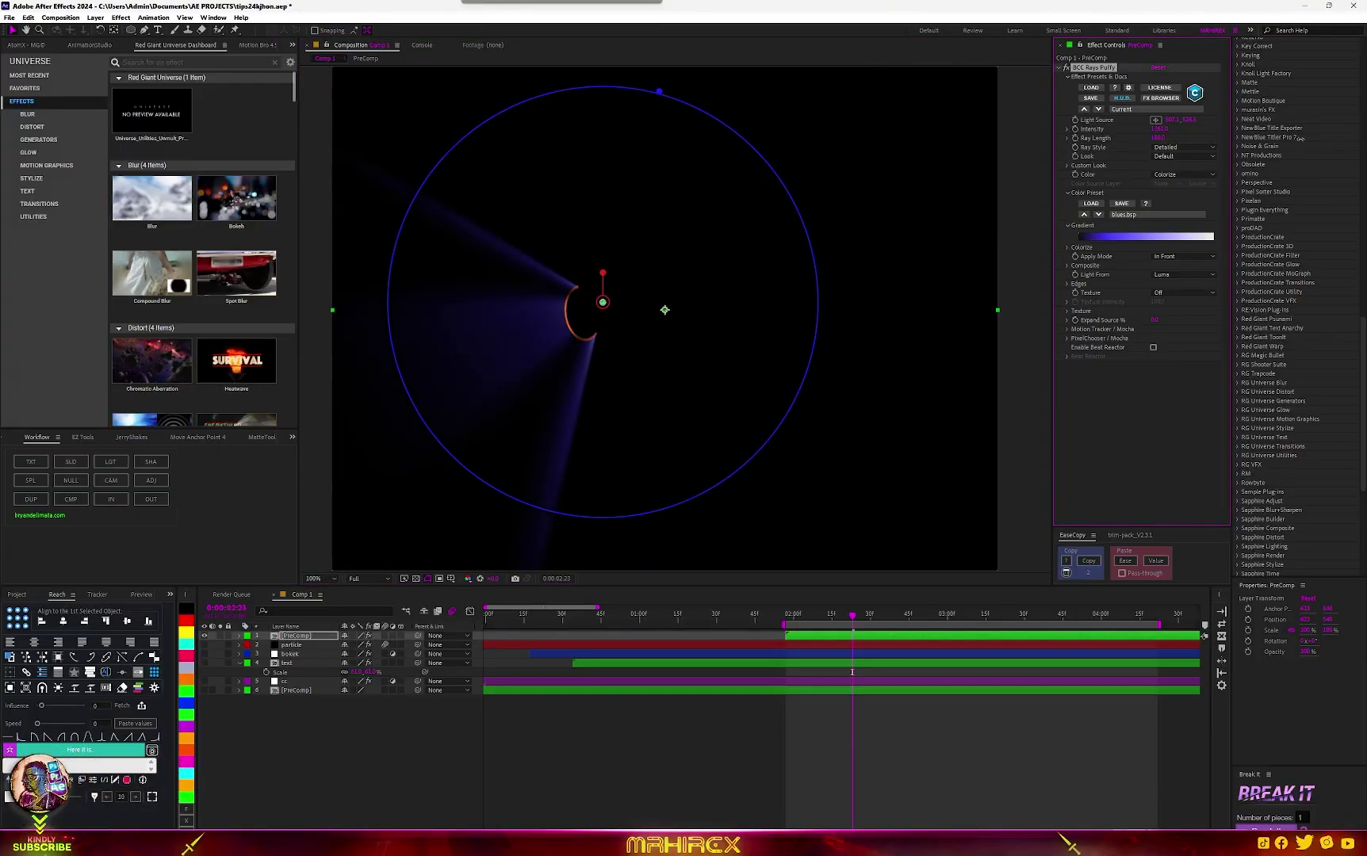
left_click(1166, 215)
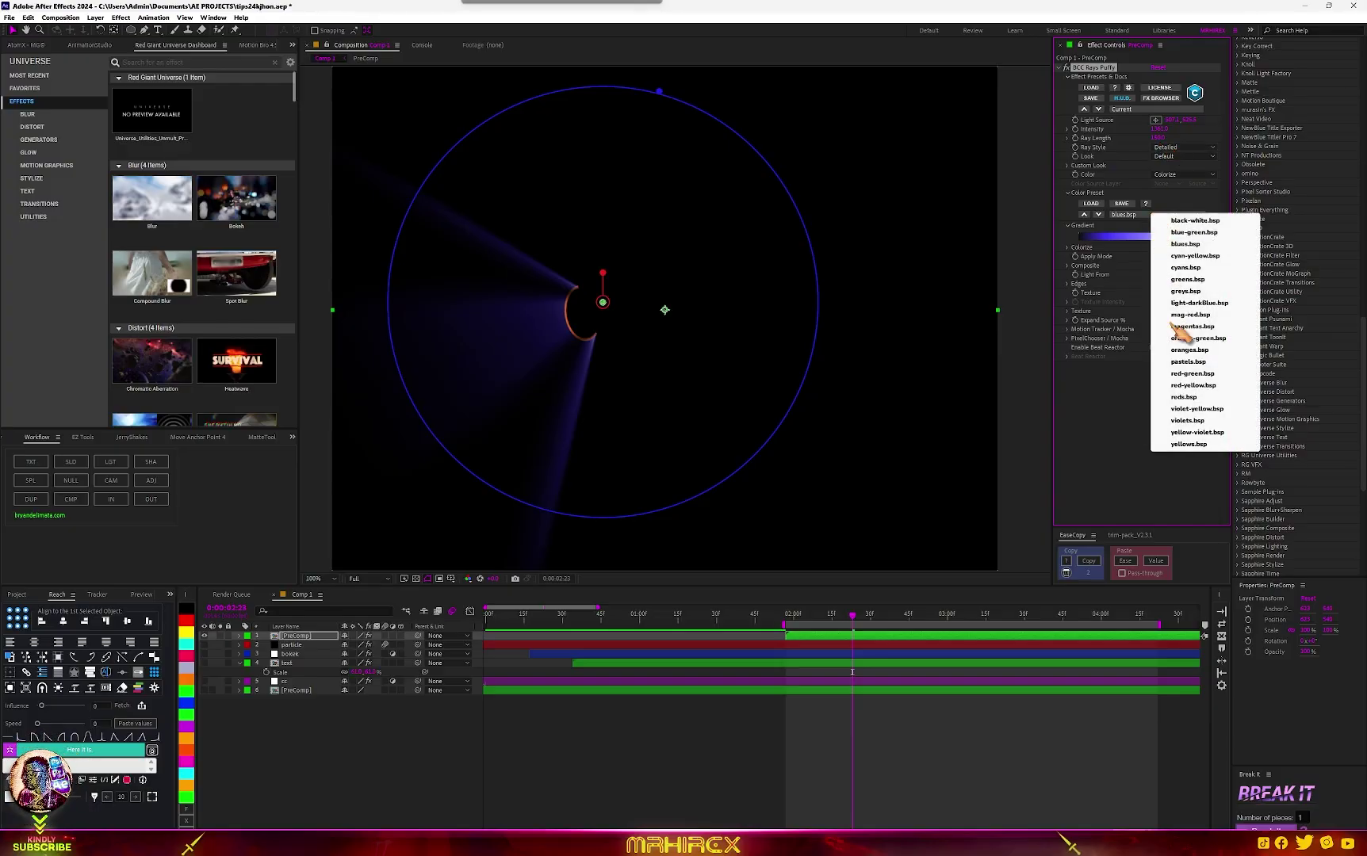
left_click(1194, 385)
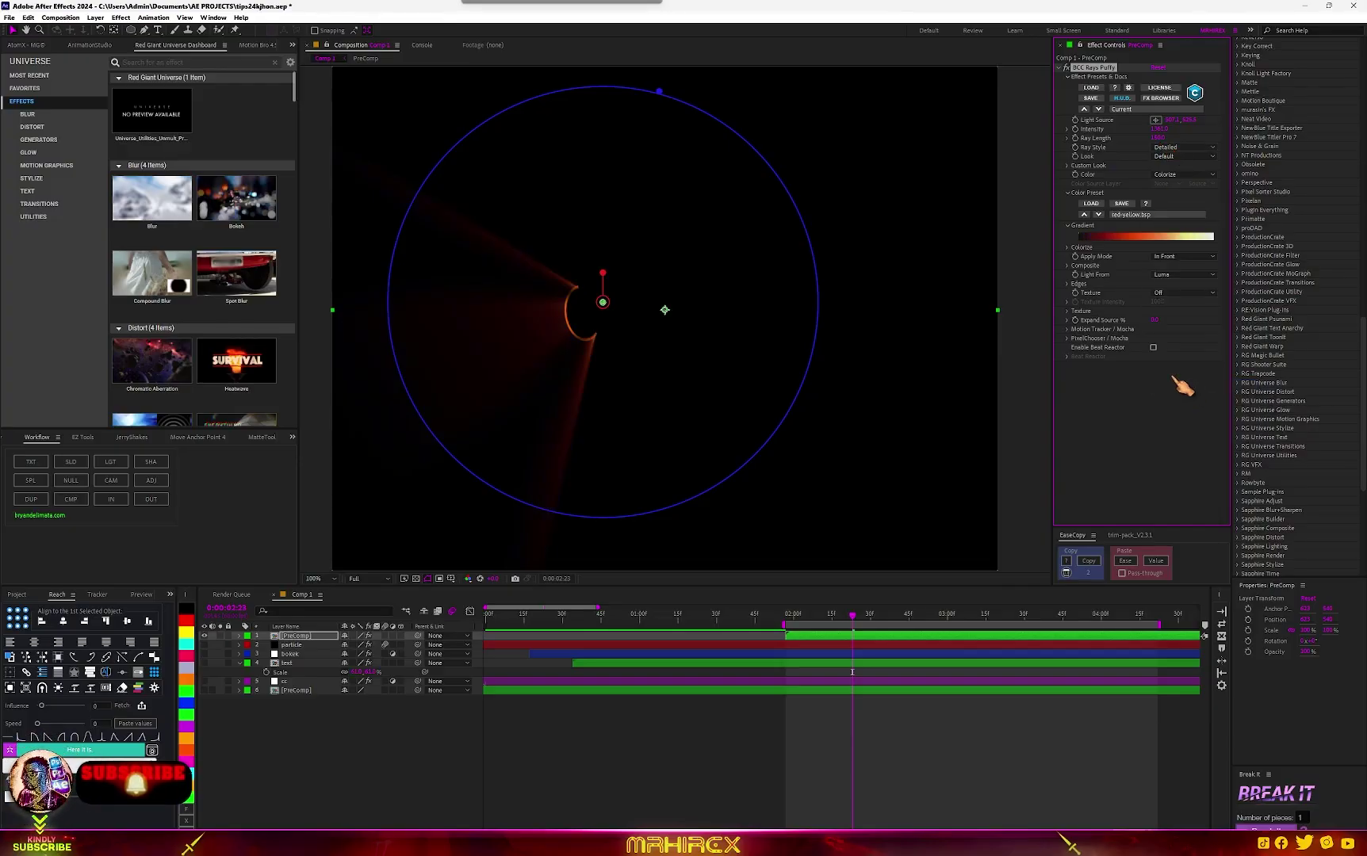
left_click_drag(1157, 137, 1148, 151)
Keyframe the rays' Light Source at 0:00:02:23 and about 0:00:03:33, and play back the animation from the ring's start.
key("comma")
key("u")
left_click_drag(852, 615, 793, 617)
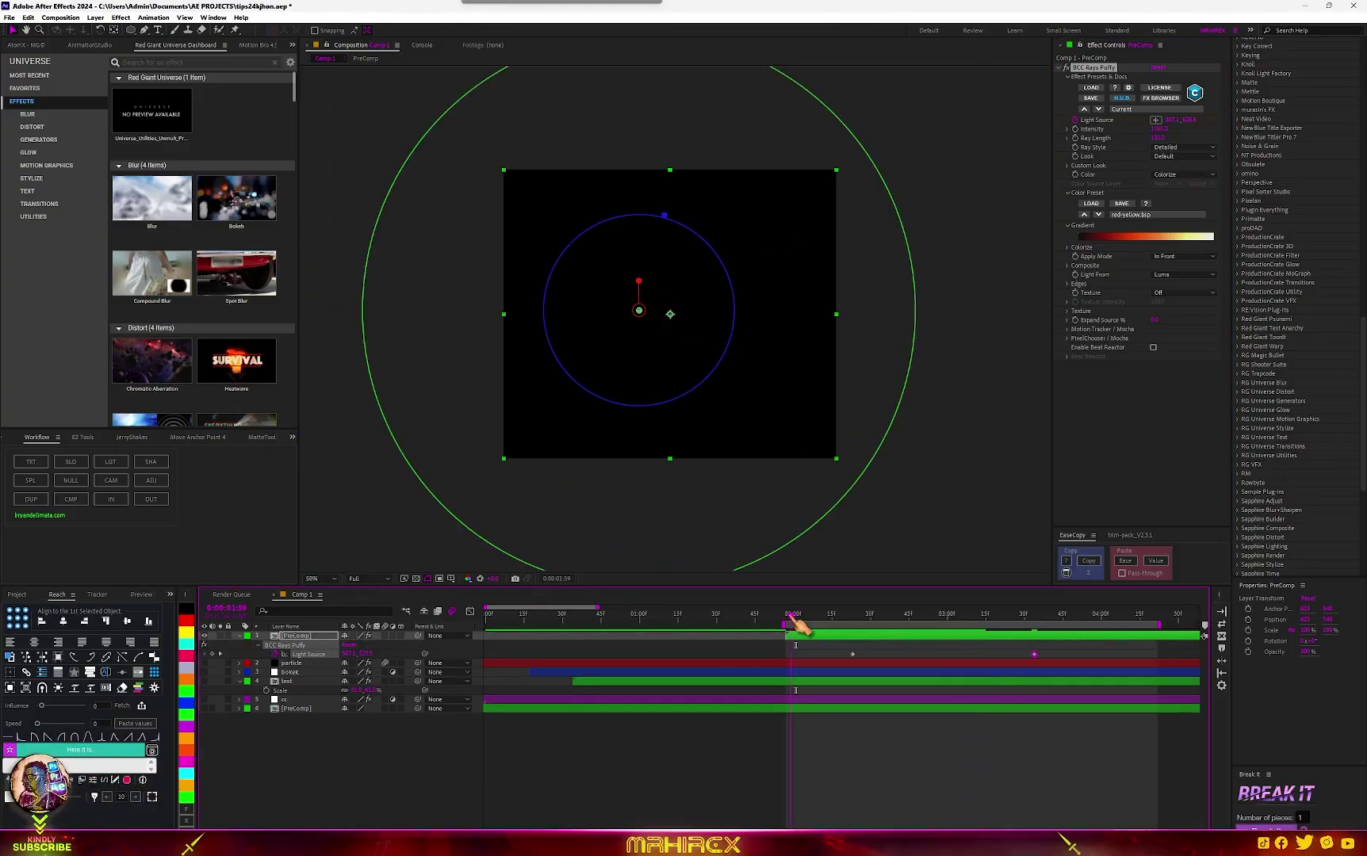
key("space")
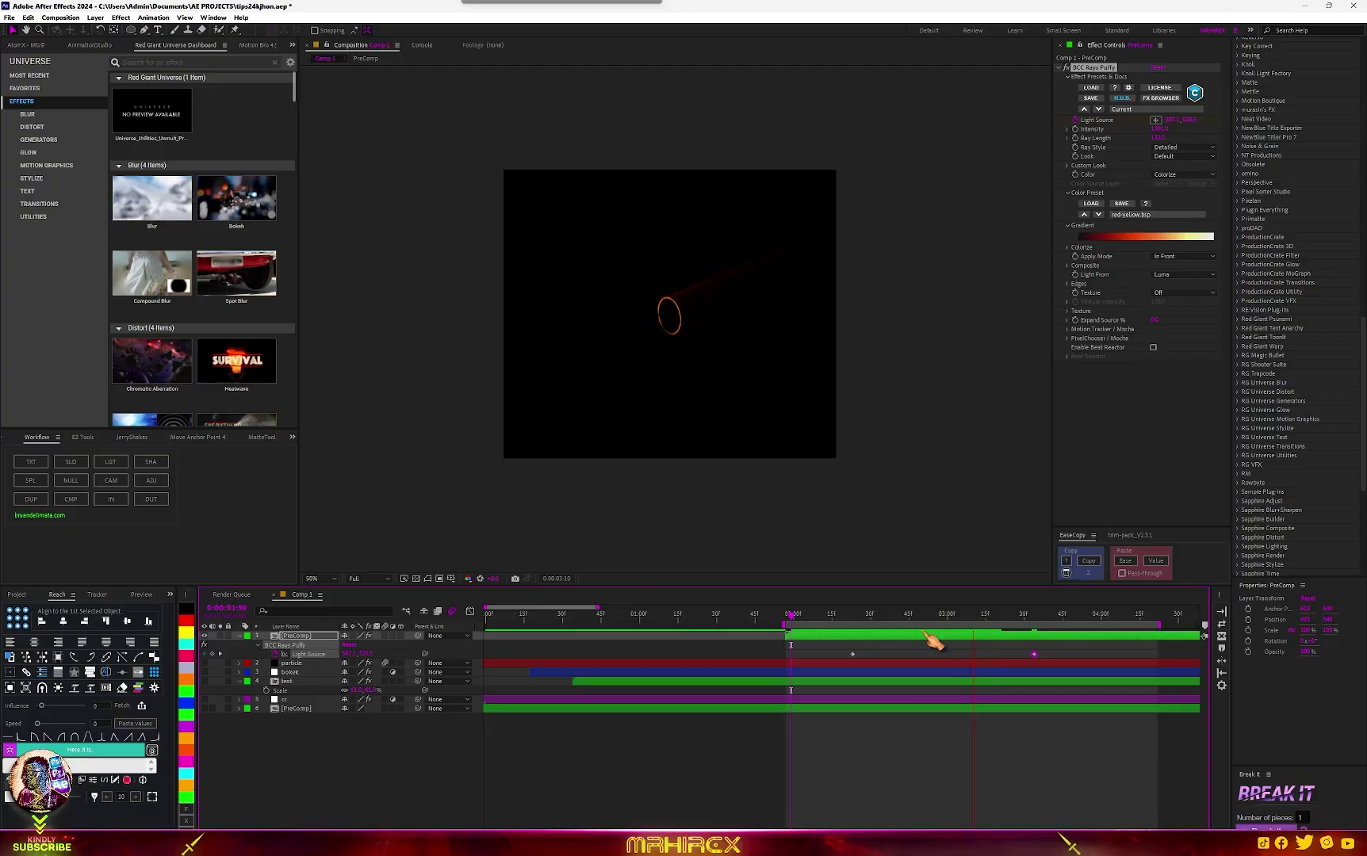
Stop the playback and examine the ring's rays up close and around the first Light Source keyframe.
key("space")
key("period")
key("period")
key("period")
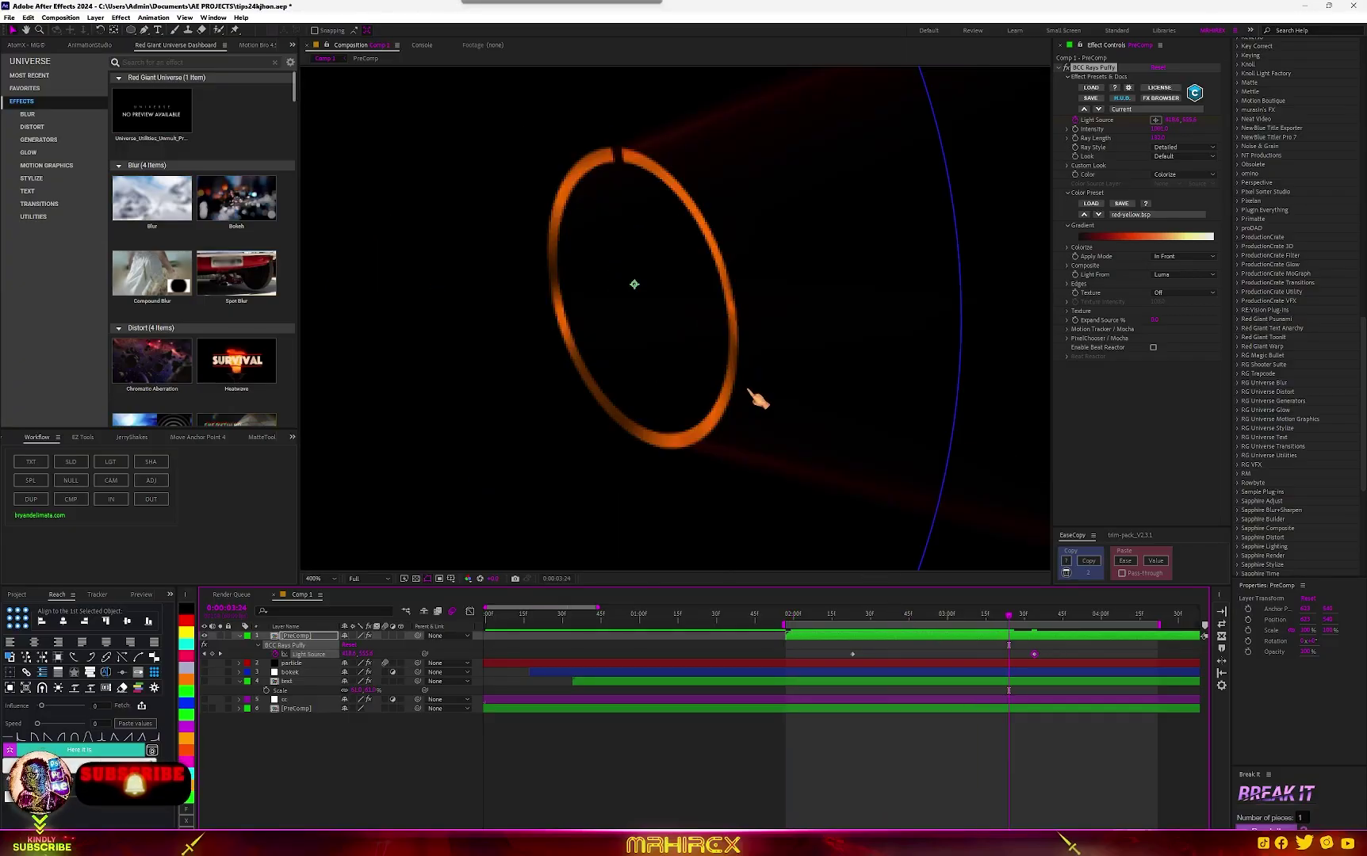
key("comma")
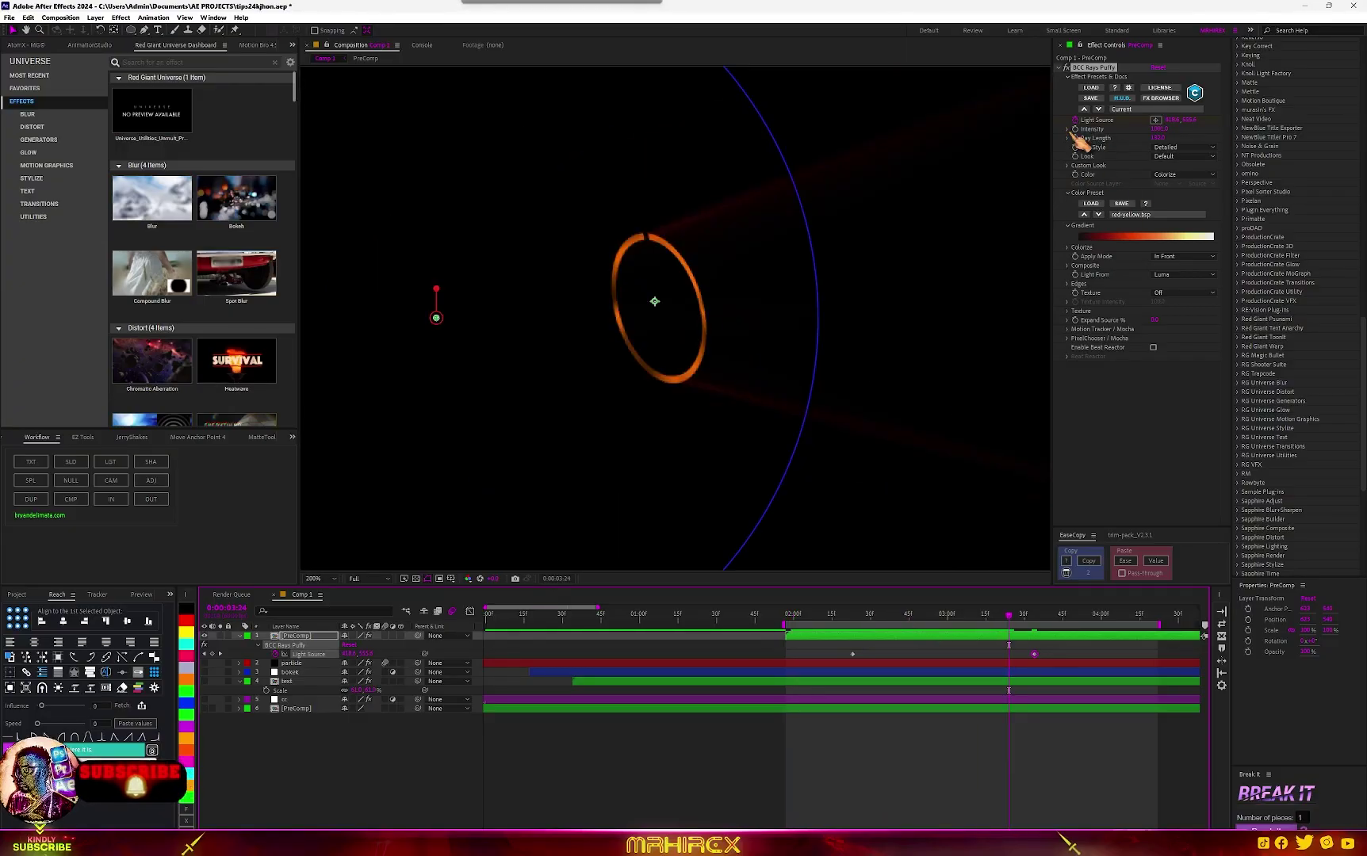
key("comma")
key("comma")
left_click_drag(807, 620, 867, 635)
key("Page_Up")
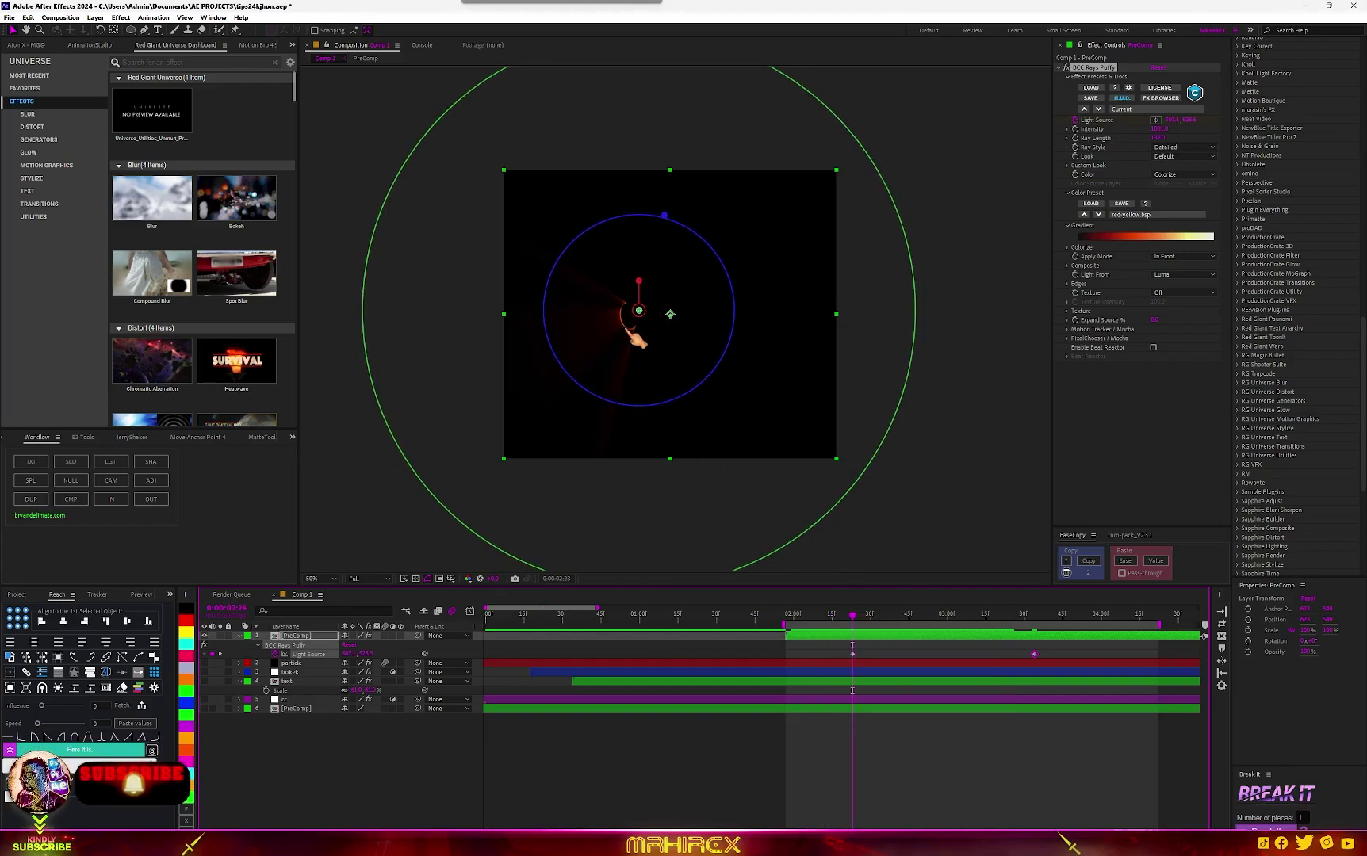
Keyframe the BCC Rays Puffy Intensity at about 0:00:03:03, lower it at about 0:00:03:46, and play back from the ring's start.
left_click_drag(861, 622, 942, 619)
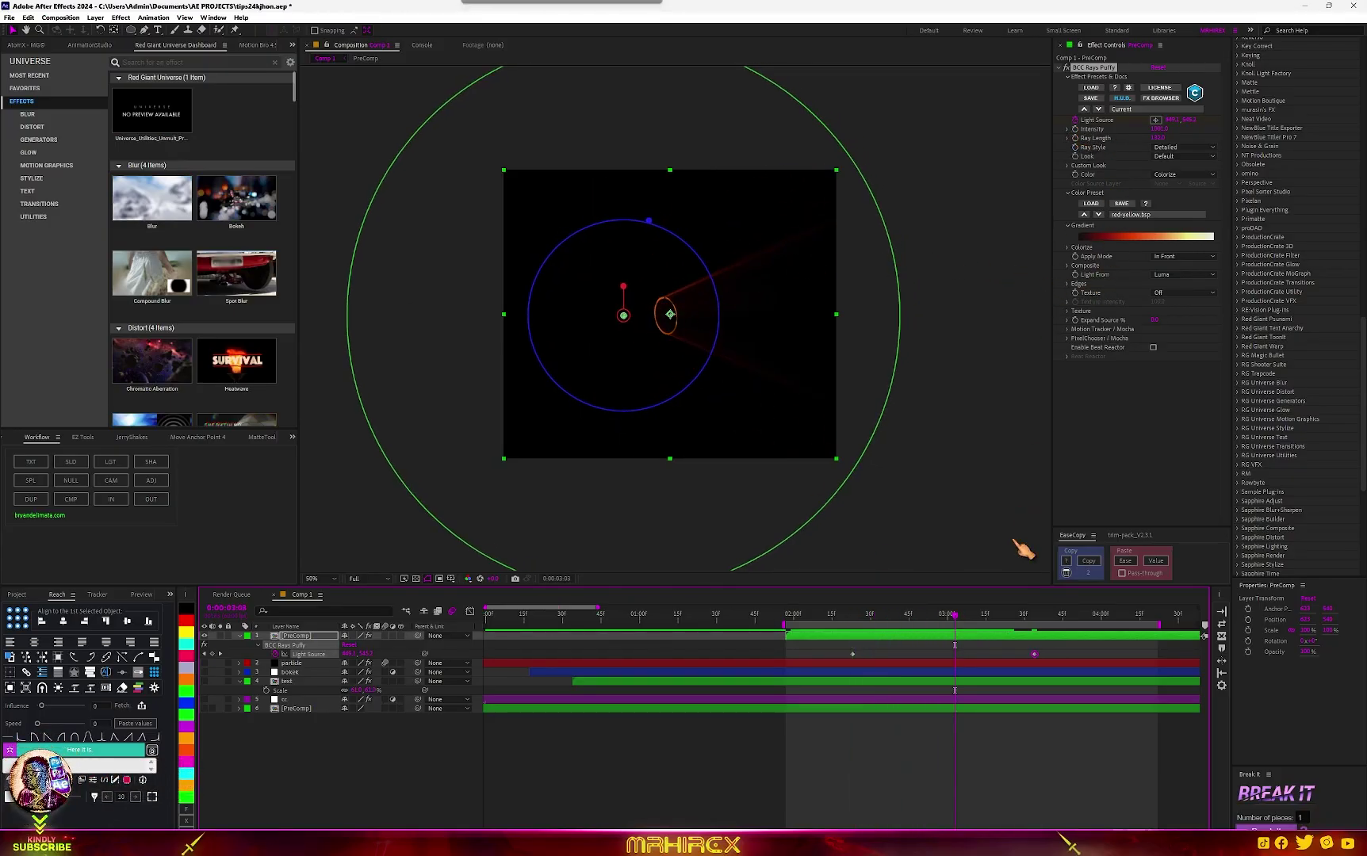
left_click(1085, 139)
left_click_drag(968, 623, 1076, 627)
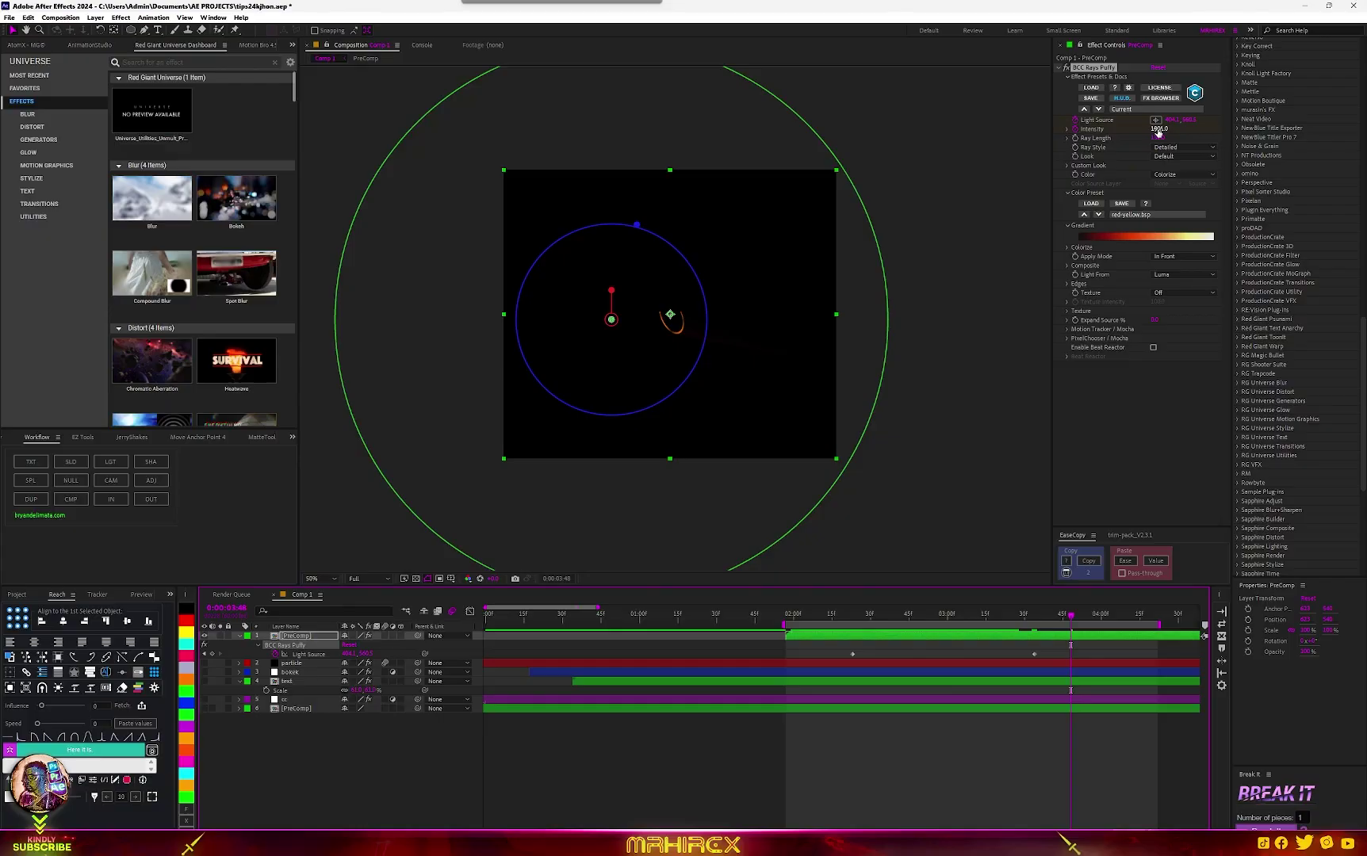
left_click_drag(1157, 128, 1126, 128)
left_click(790, 615)
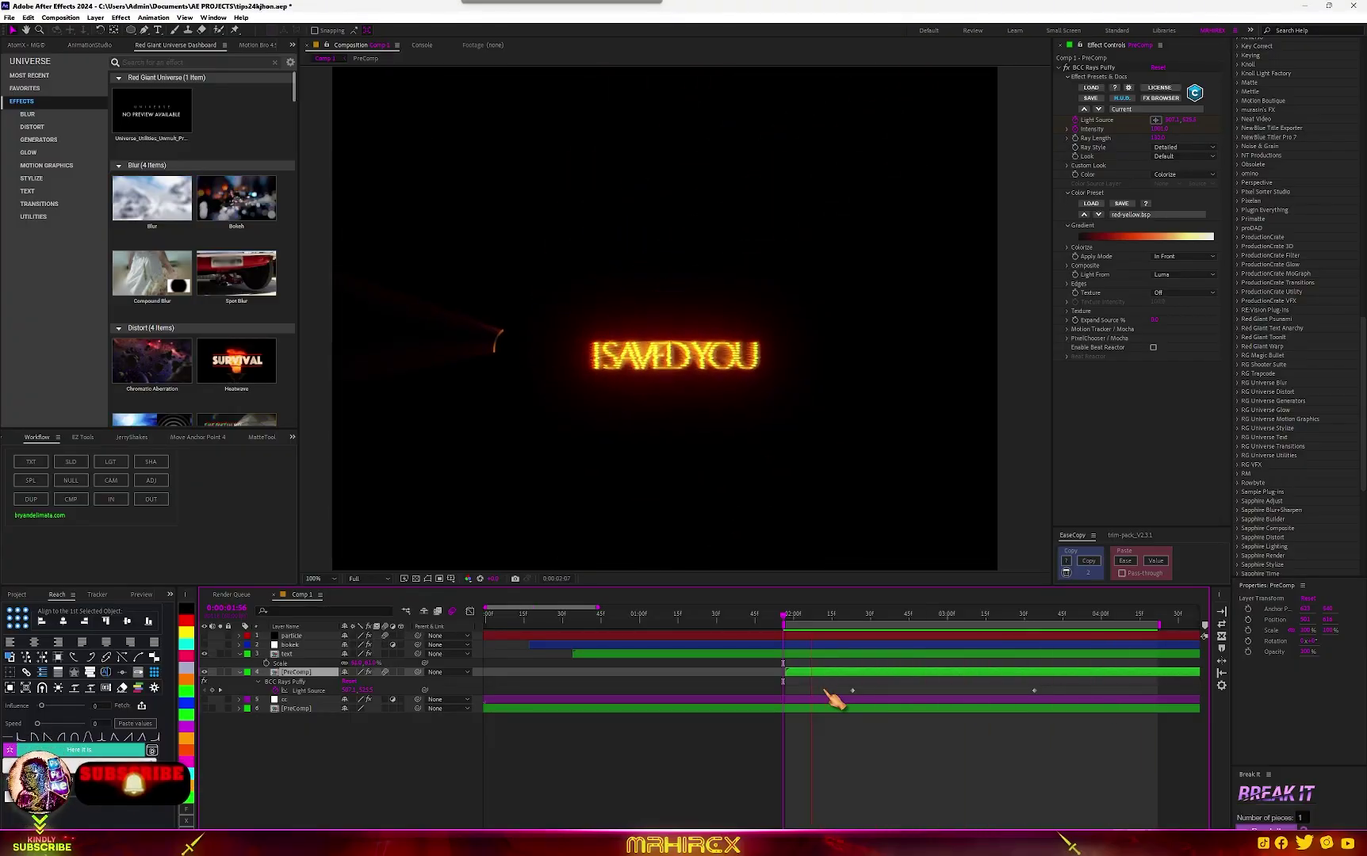
Change the BCC Rays Puffy color preset to blues.bcp.
left_click(1120, 298)
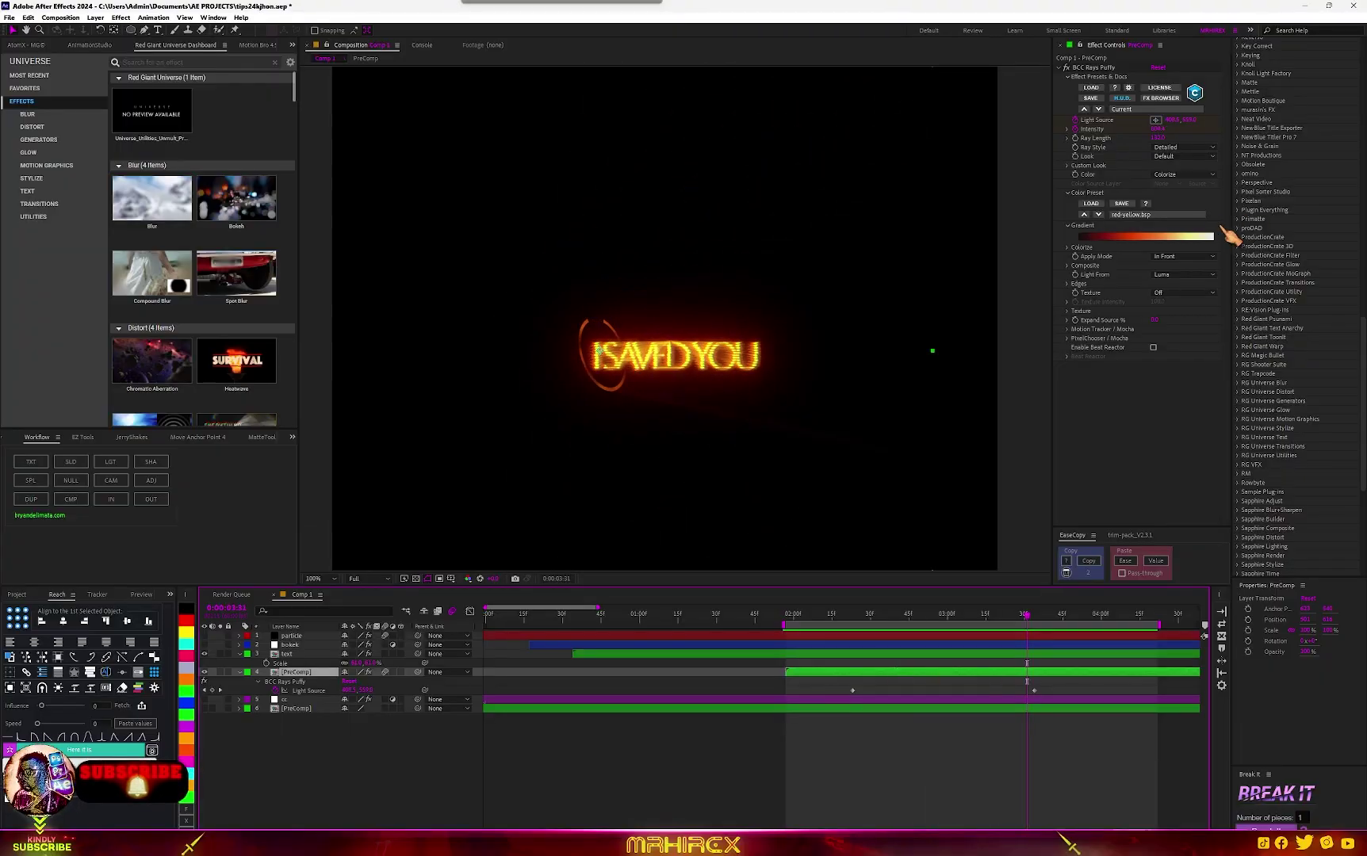
left_click(1152, 216)
left_click(1184, 245)
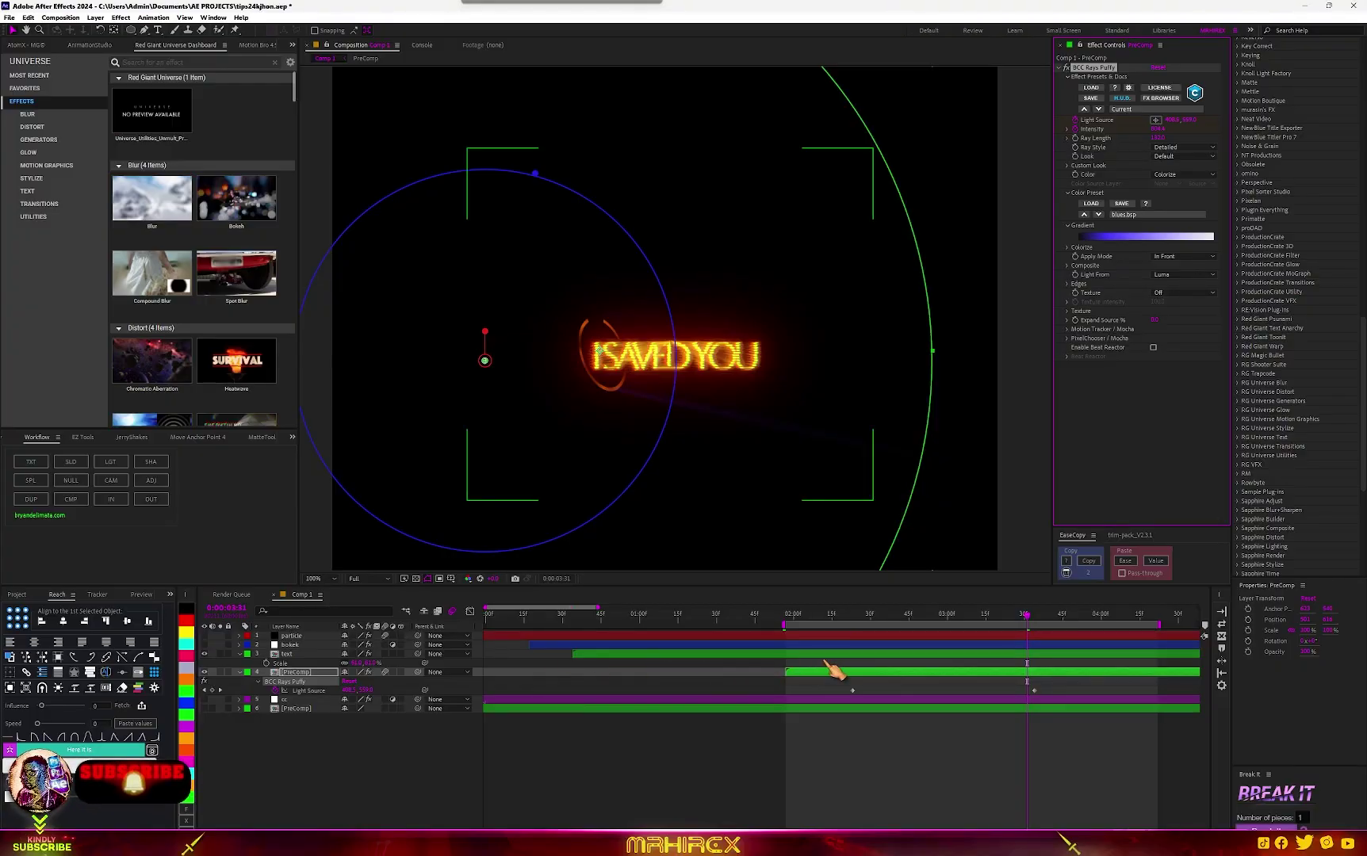
Open the ring's precomp and change the S_TextureLoops Color0 to cyan.
double_click(333, 674)
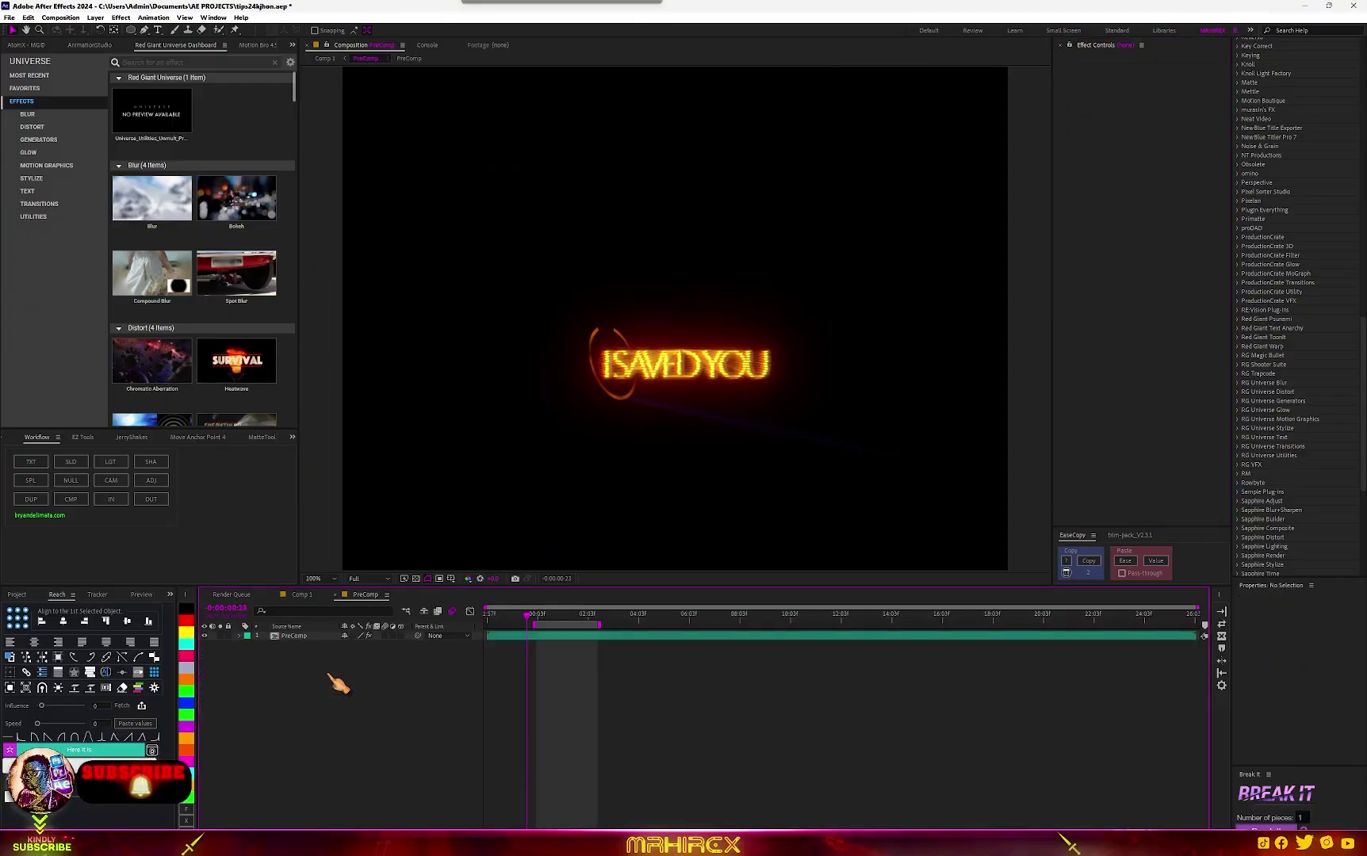
left_click(324, 637)
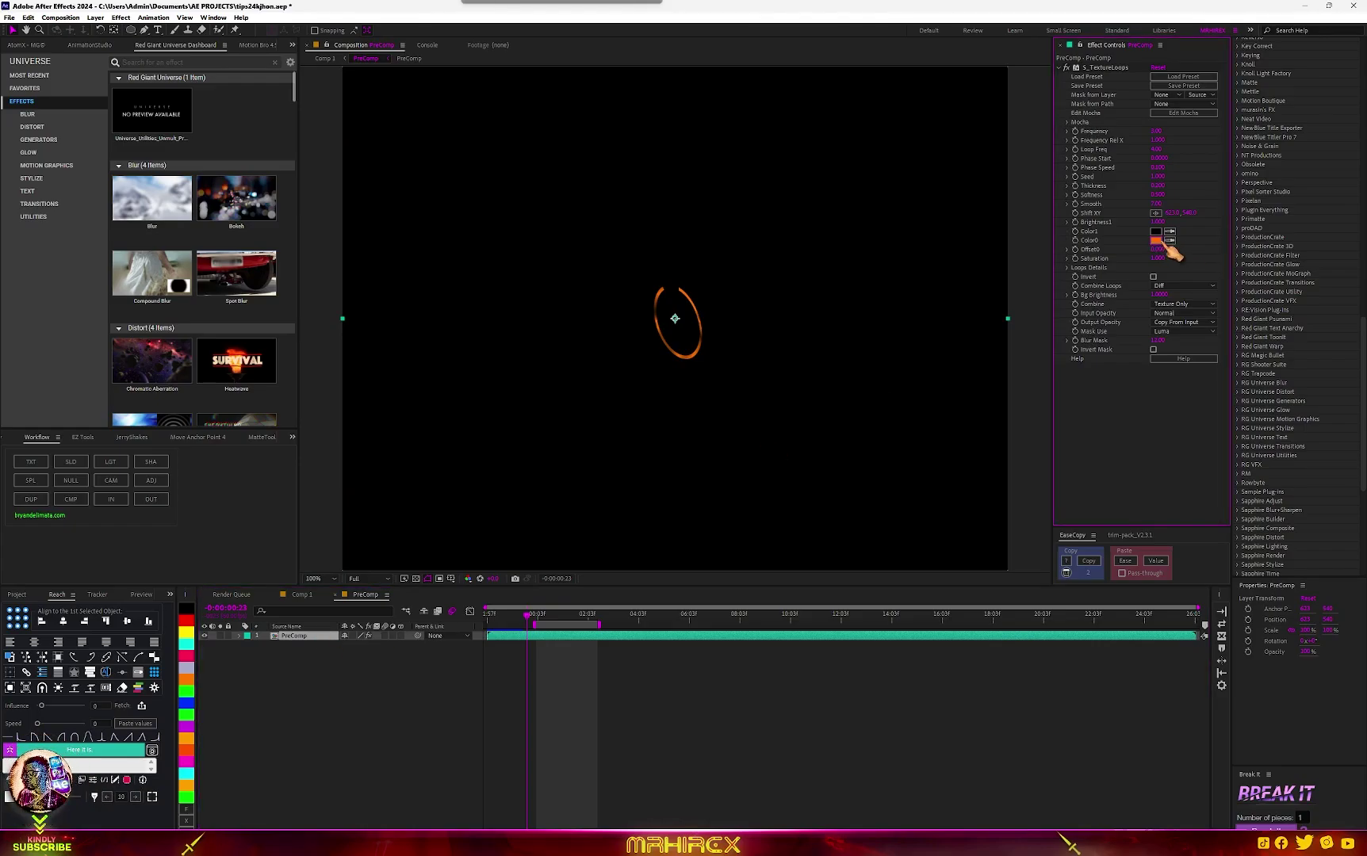
left_click(1156, 240)
left_click(865, 485)
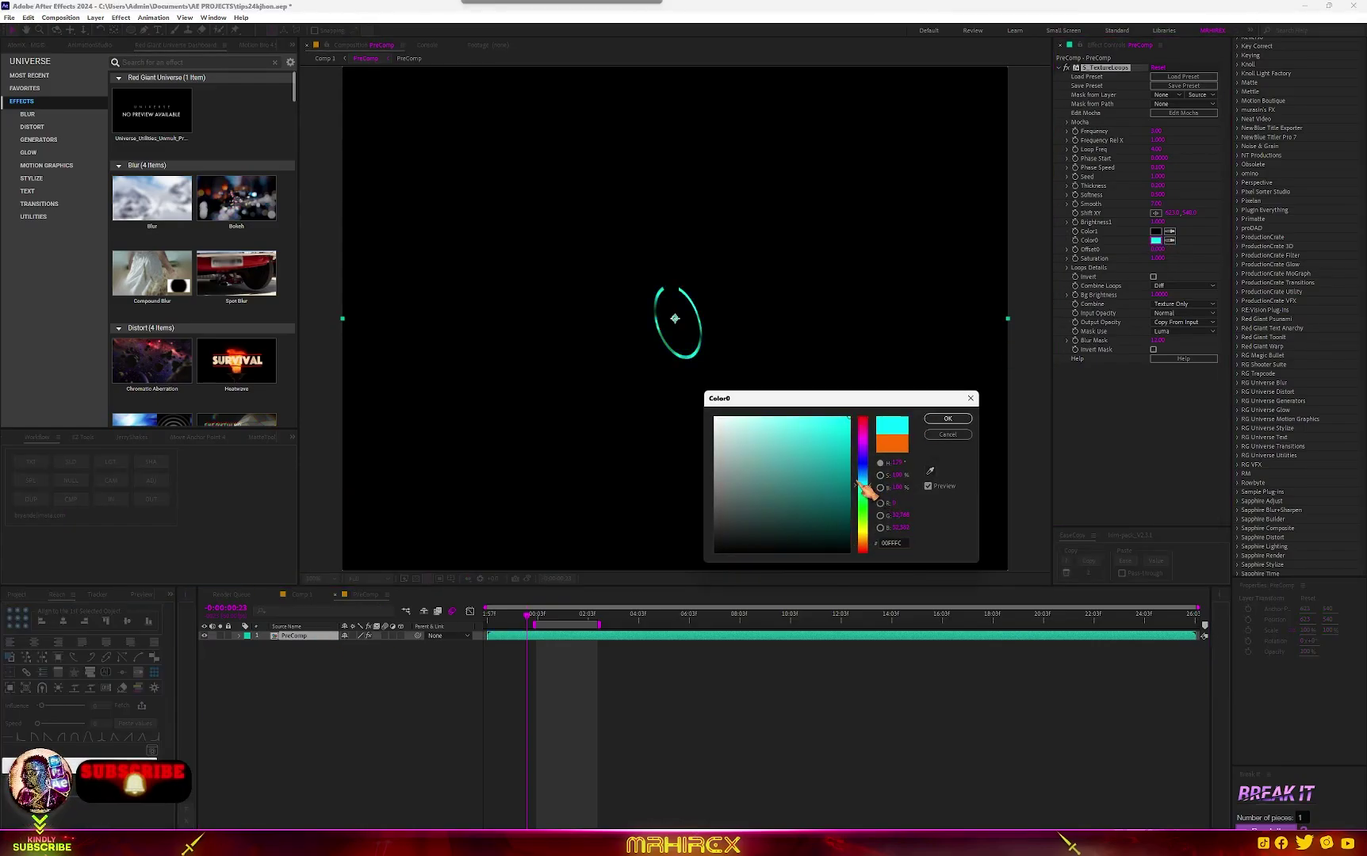
left_click(947, 418)
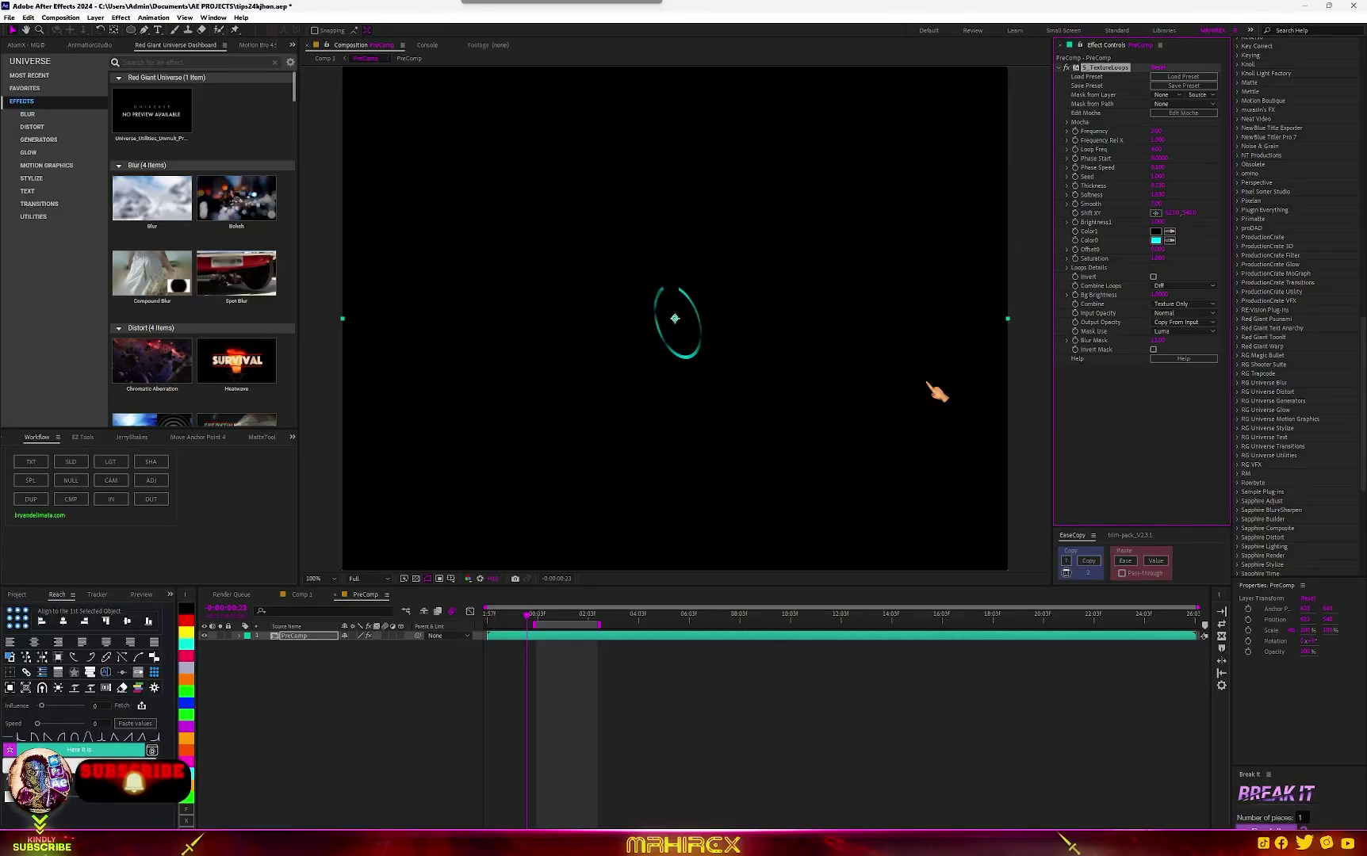
Return to Comp 1, precompose the ring layer with its rays, and apply Deep Glow 2 to it.
left_click(336, 595)
left_click(787, 616)
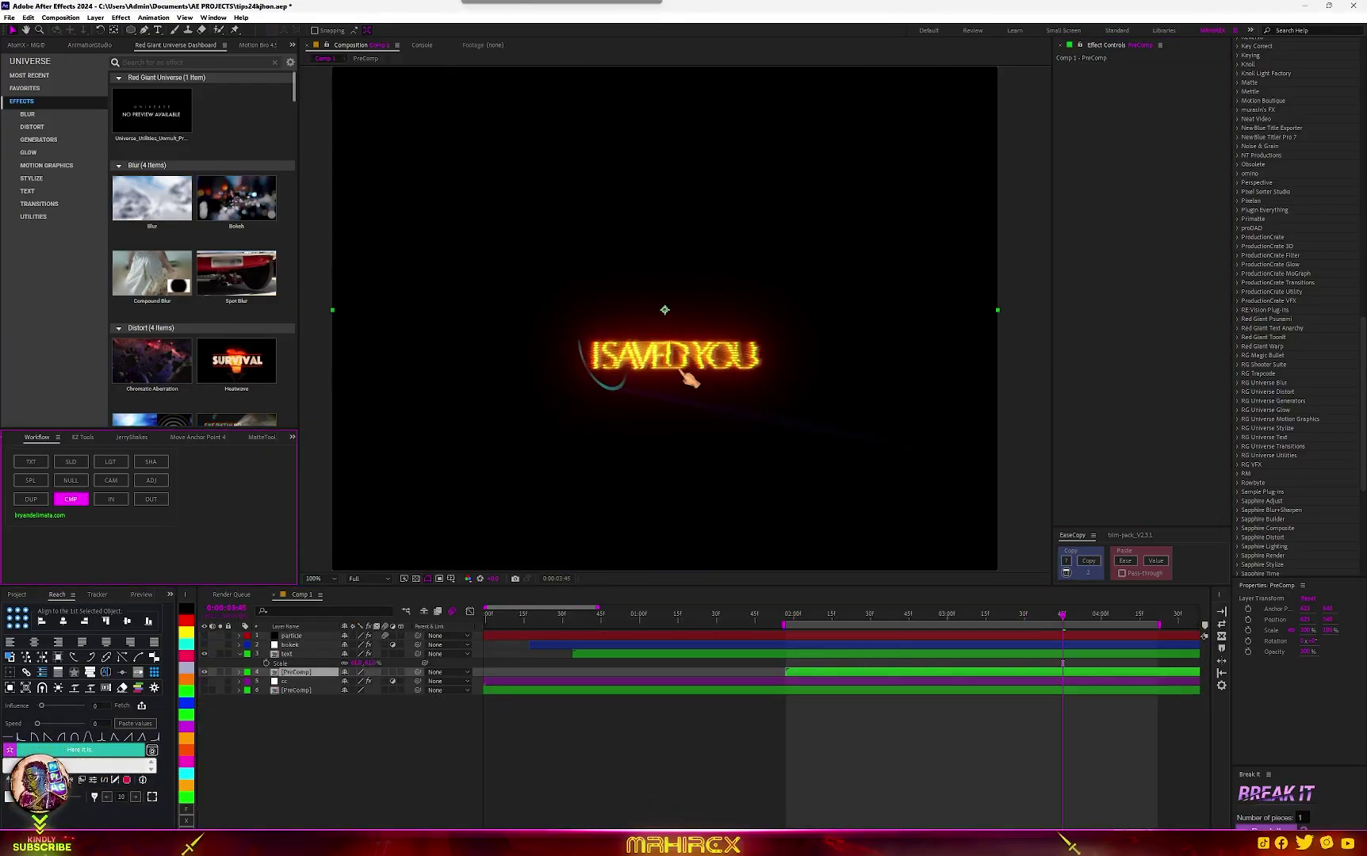
key("ctrl+space")
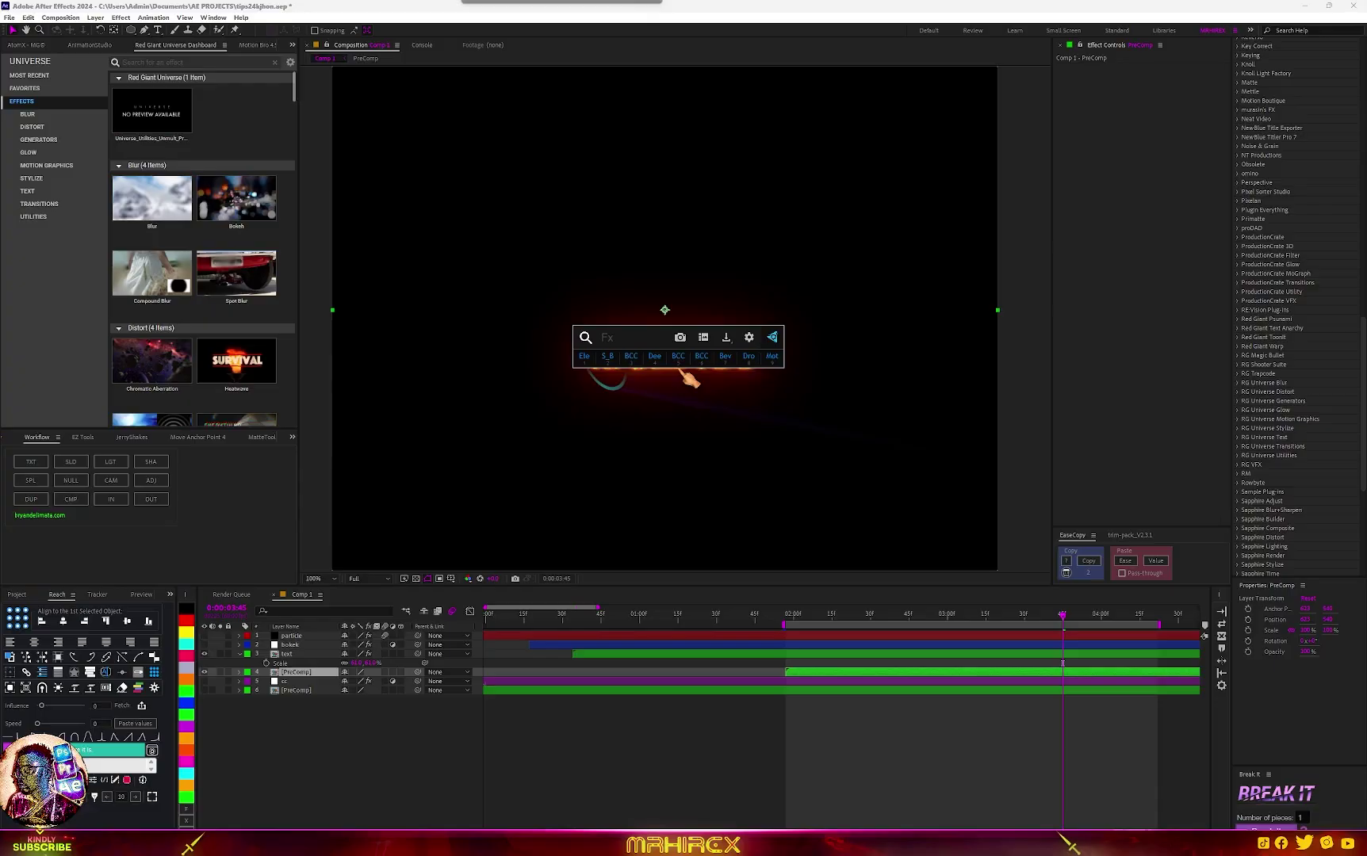
type("glow")
left_click(668, 399)
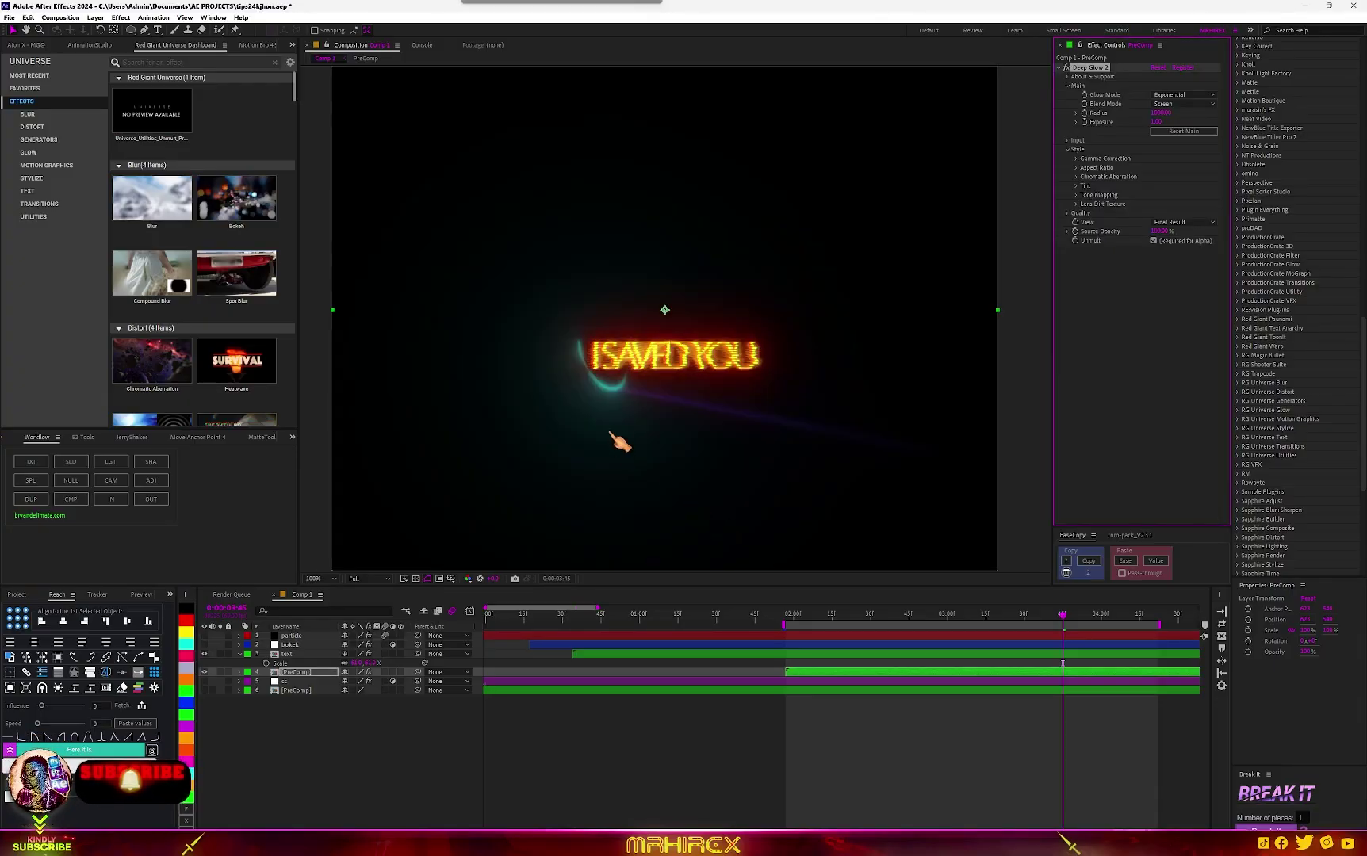
Check the ring's glow at about 0:00:02:10 and set the Deep Glow 2 Tint Mode to Duocolor.
key("period")
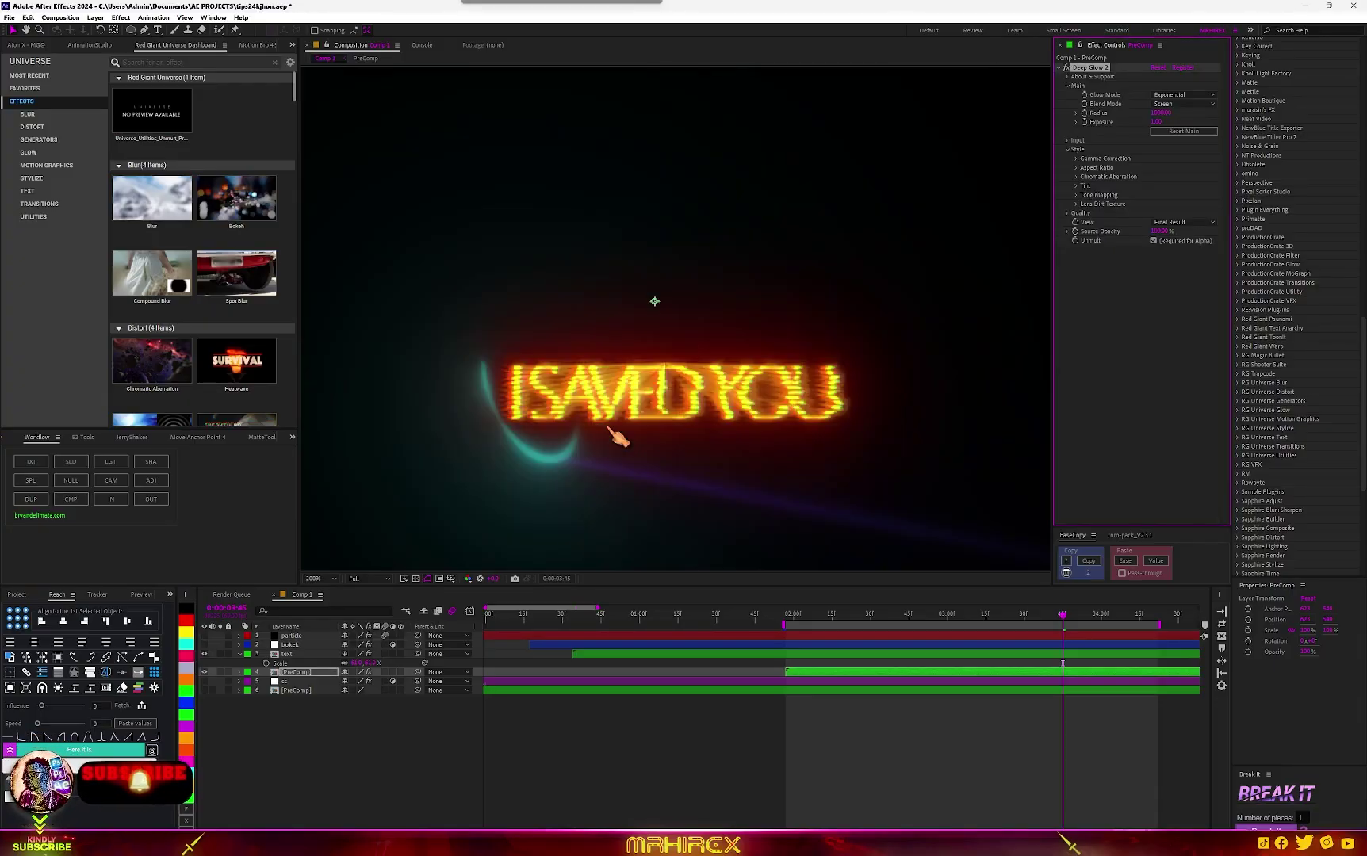
left_click(807, 616)
left_click_drag(809, 618, 820, 618)
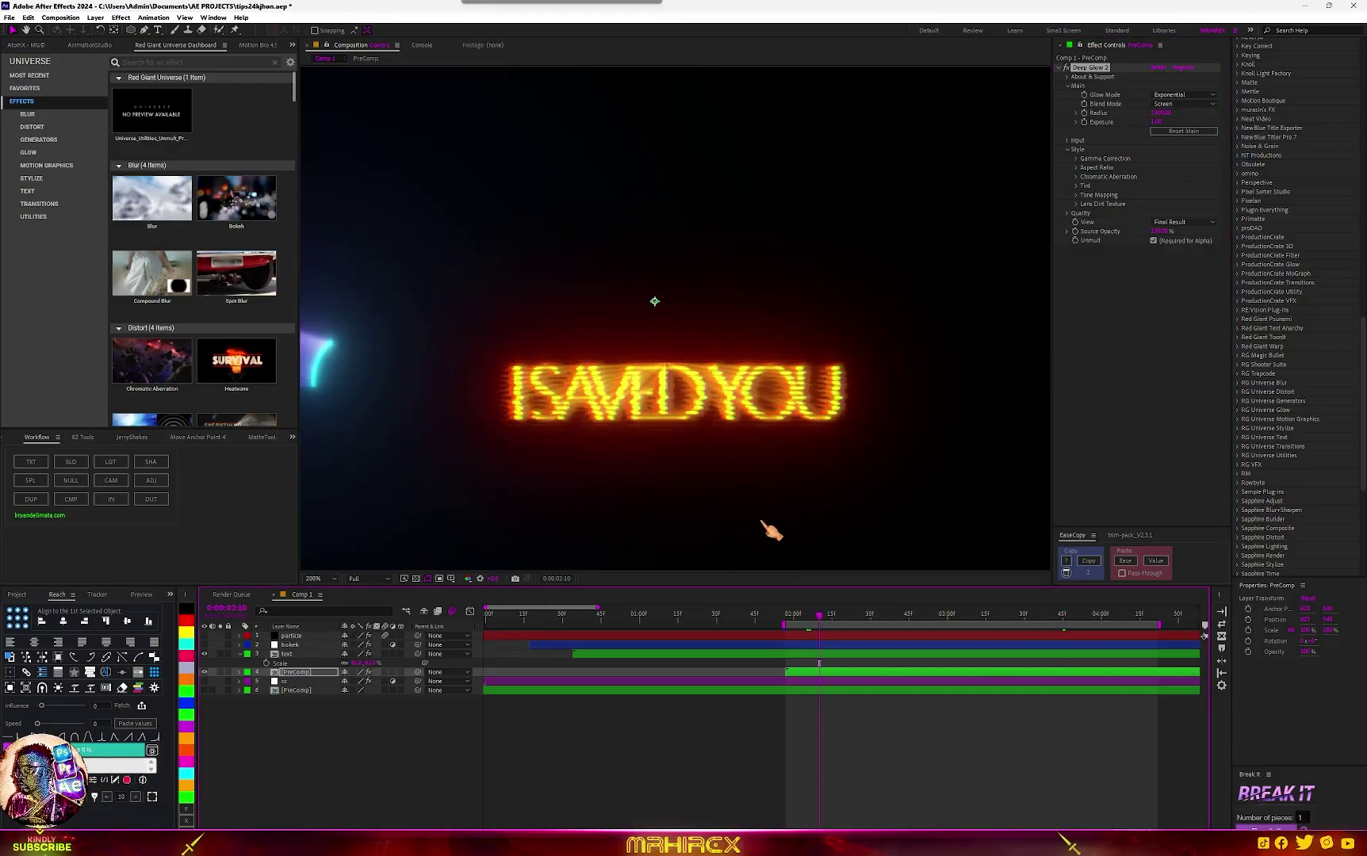
key("comma")
key("comma")
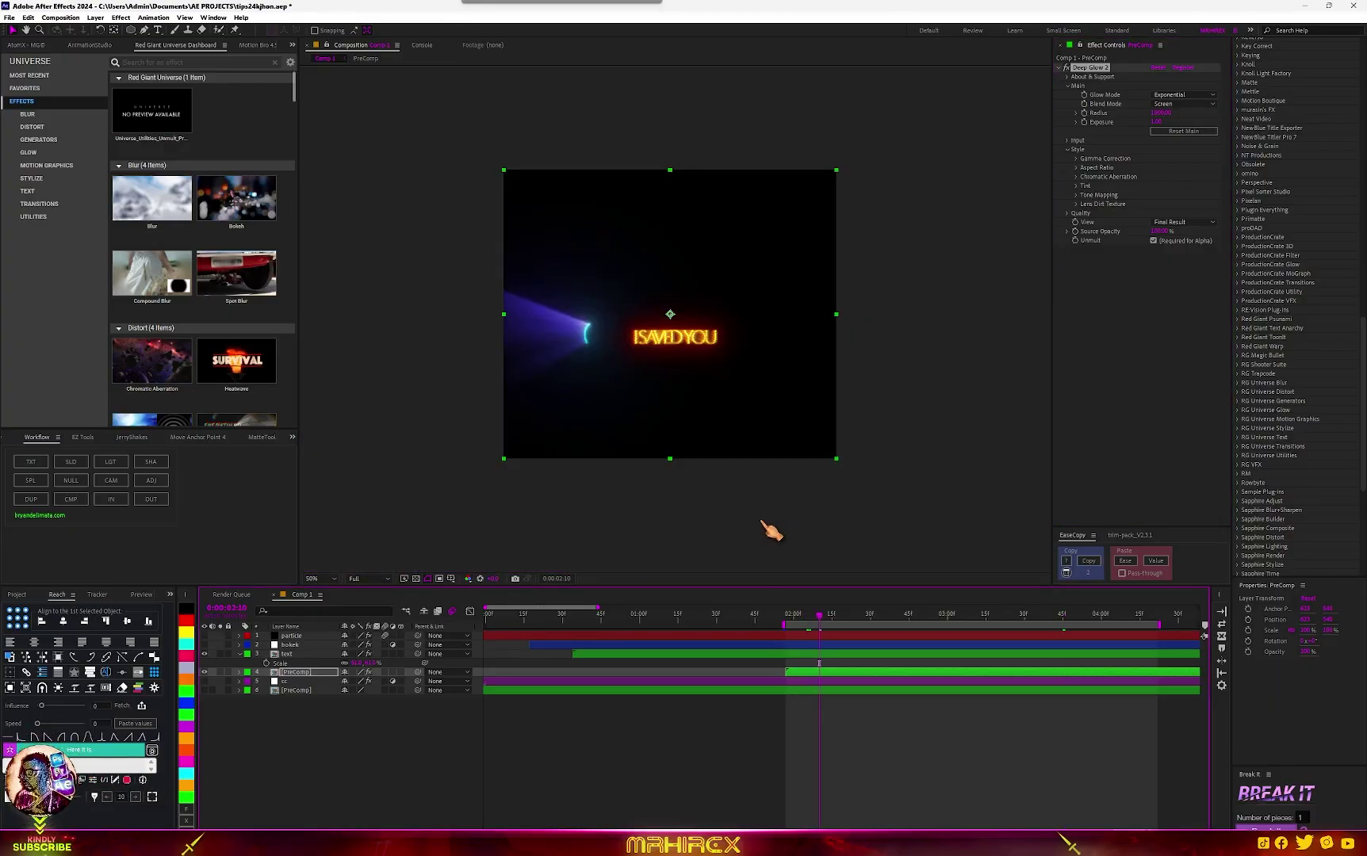
left_click(1077, 186)
left_click(1157, 195)
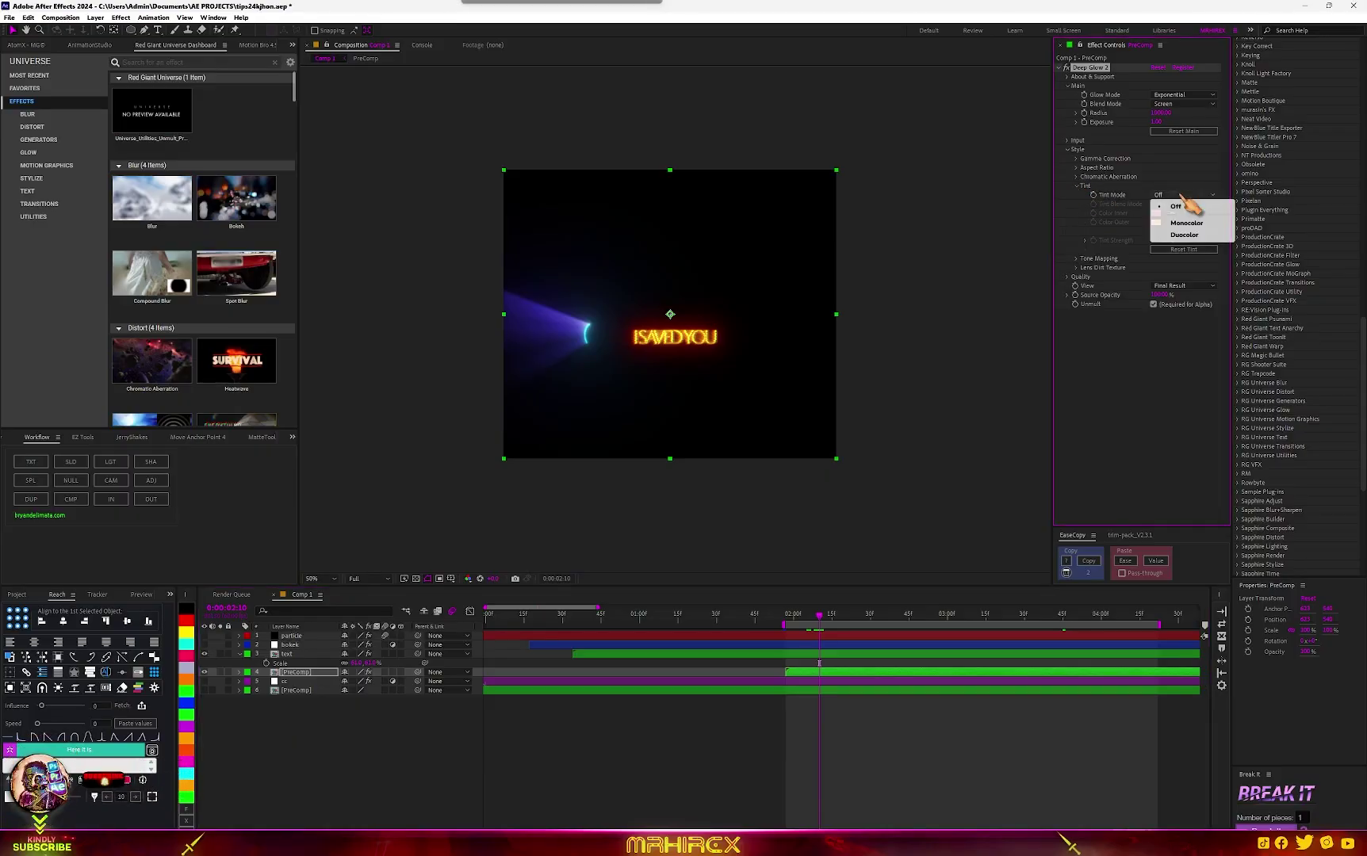
left_click(1199, 241)
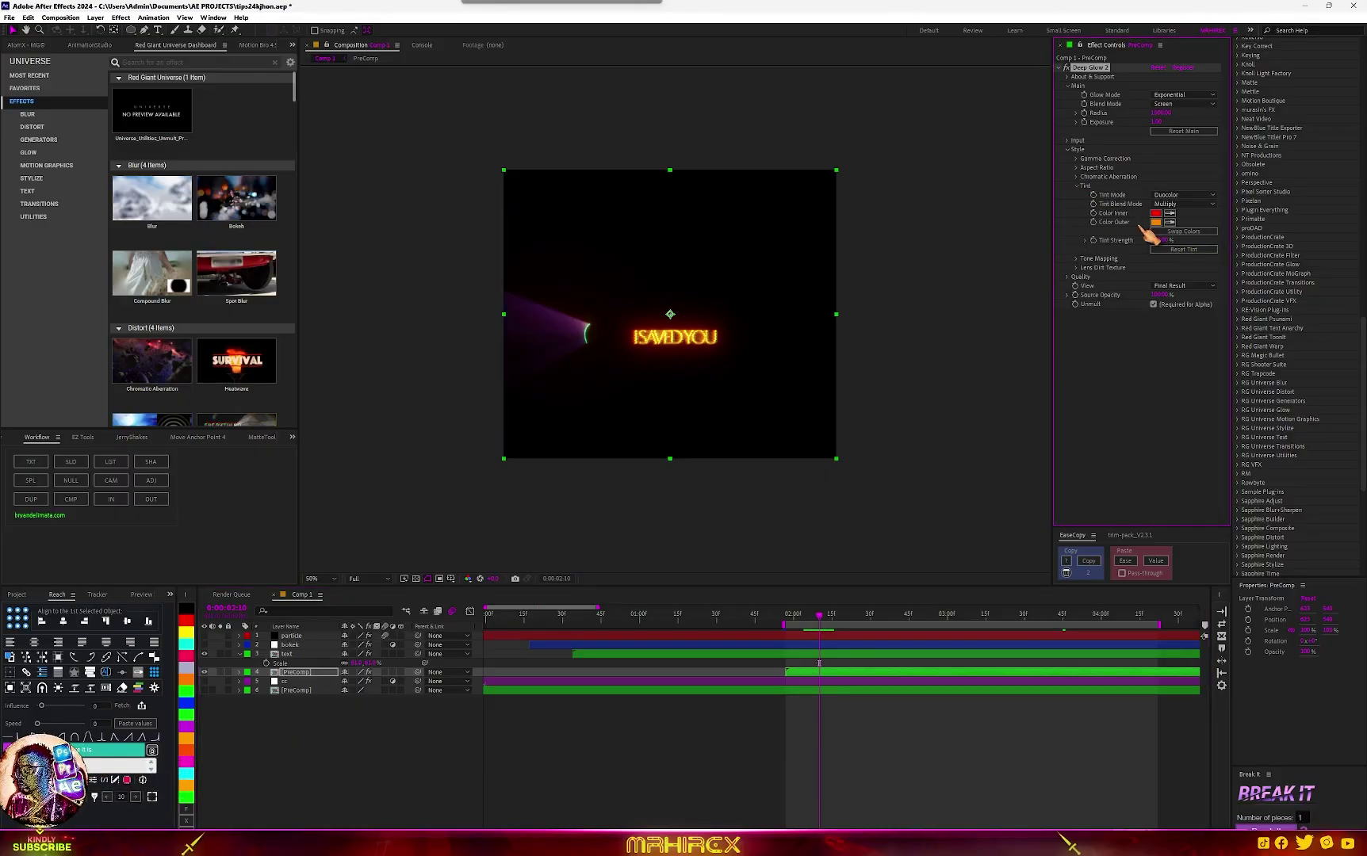
Set the Deep Glow 2 tint colors to cyan for Color Inner and blue for Color Outer.
left_click(1156, 213)
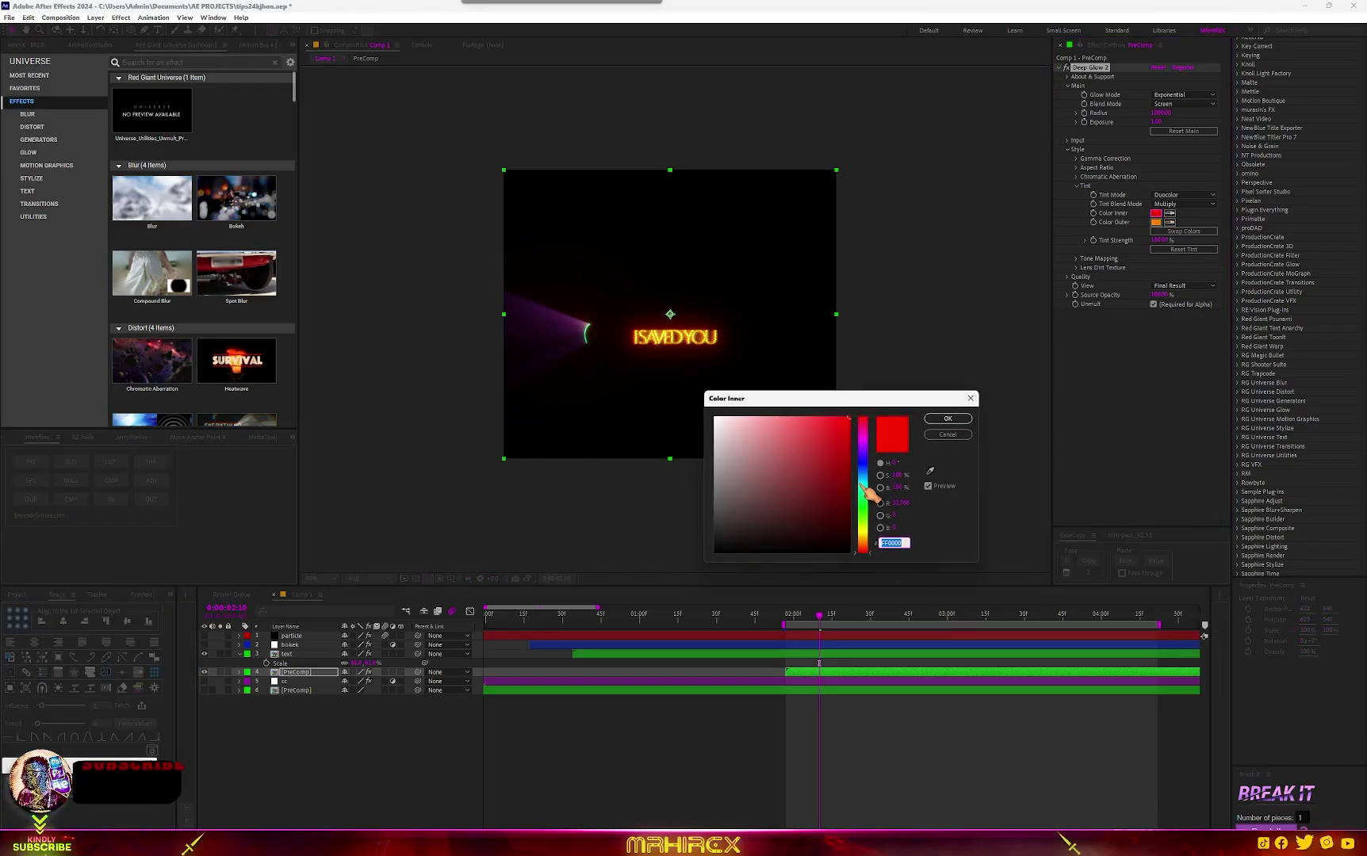
left_click(862, 482)
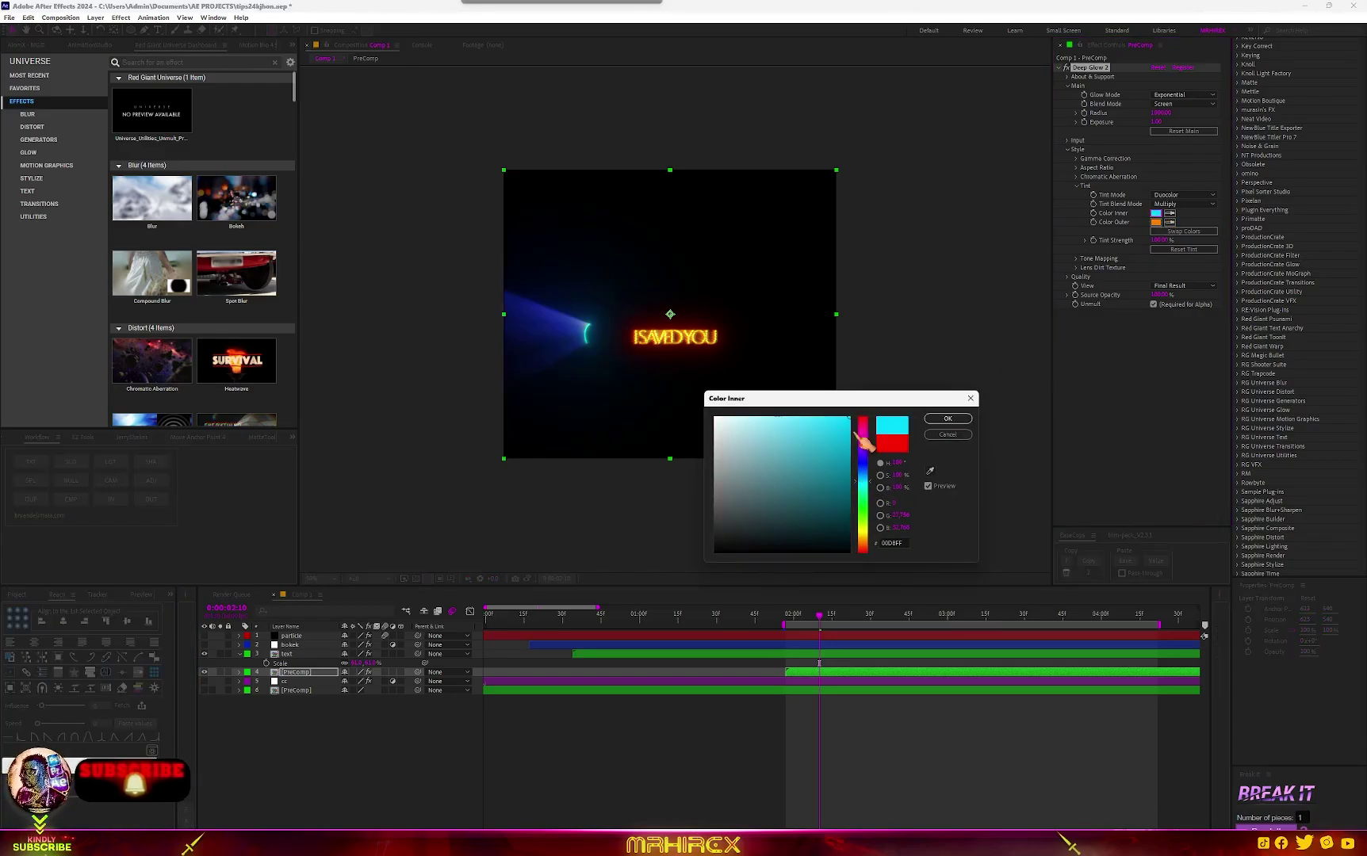
left_click(948, 419)
left_click(1156, 222)
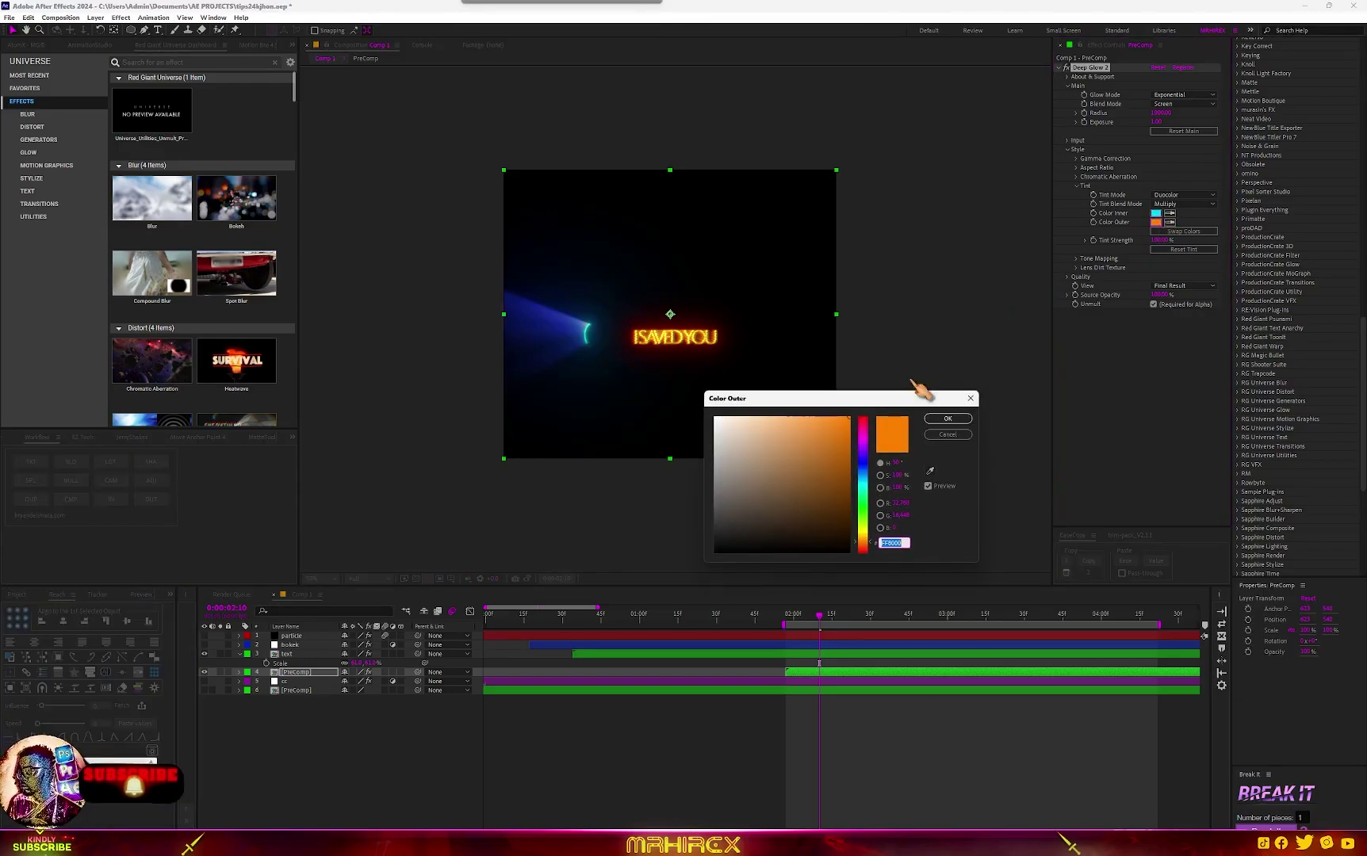
left_click(863, 459)
left_click(948, 419)
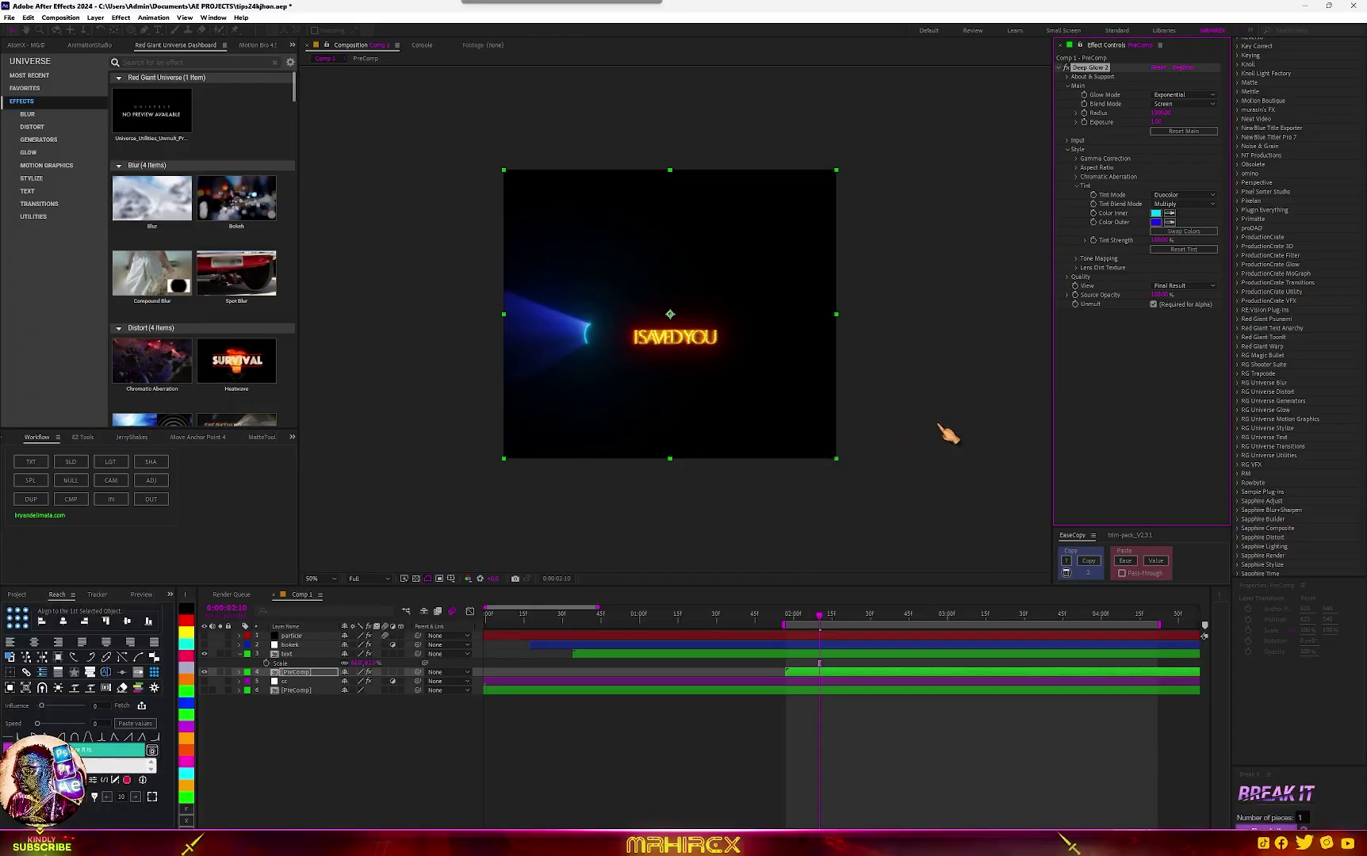
Play back the glowing ring with its blue rays from the ring's start.
left_click(789, 620)
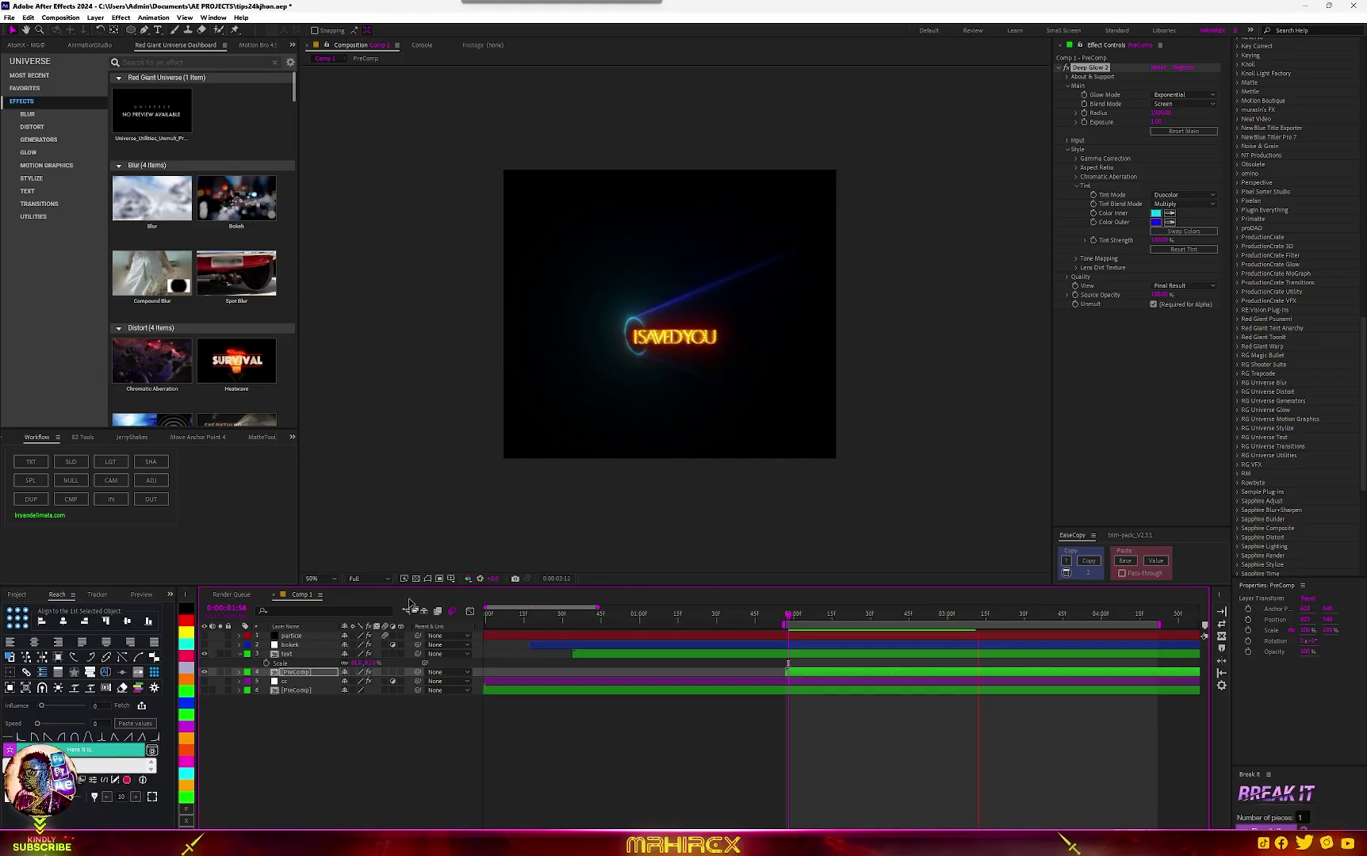
left_click(330, 579)
left_click(329, 599)
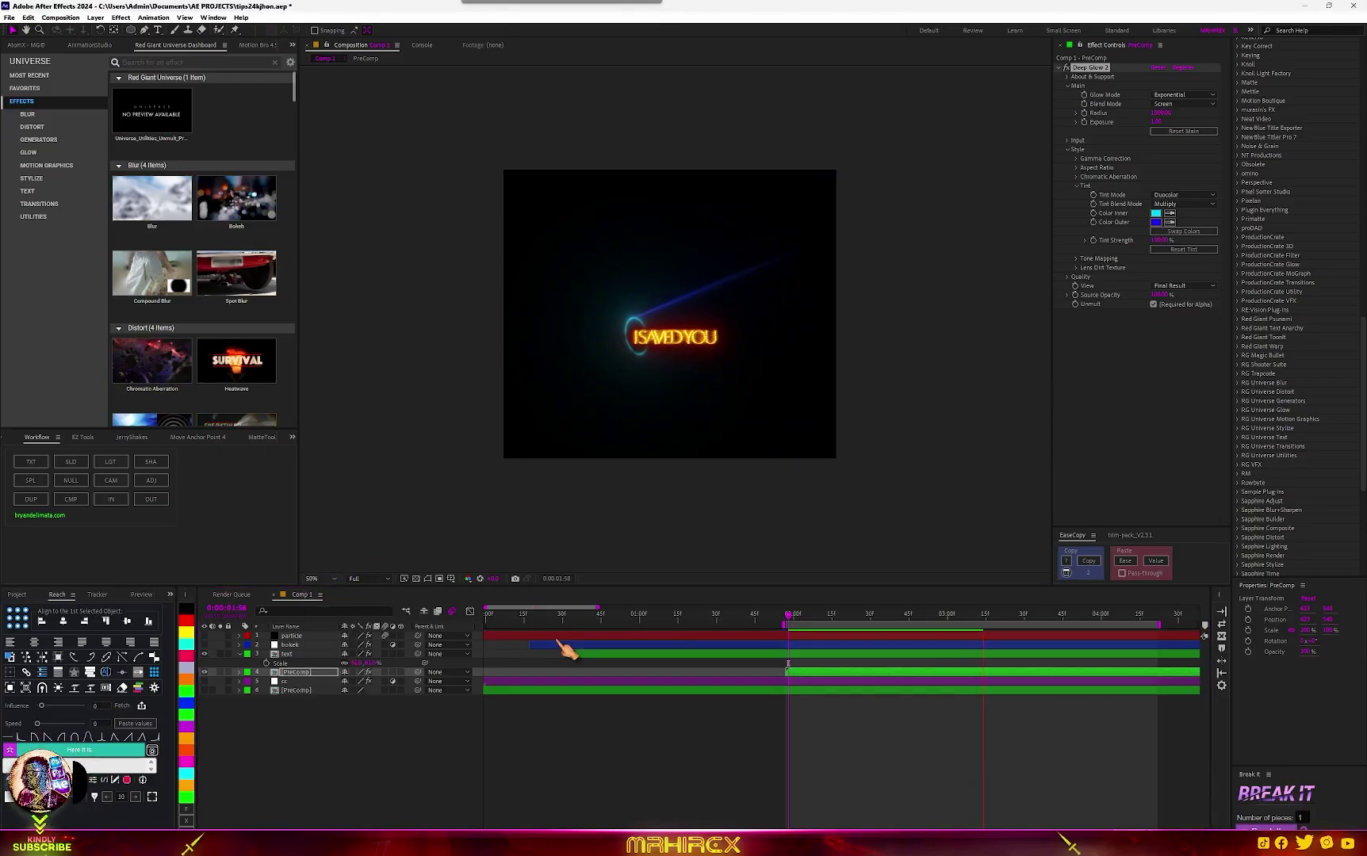